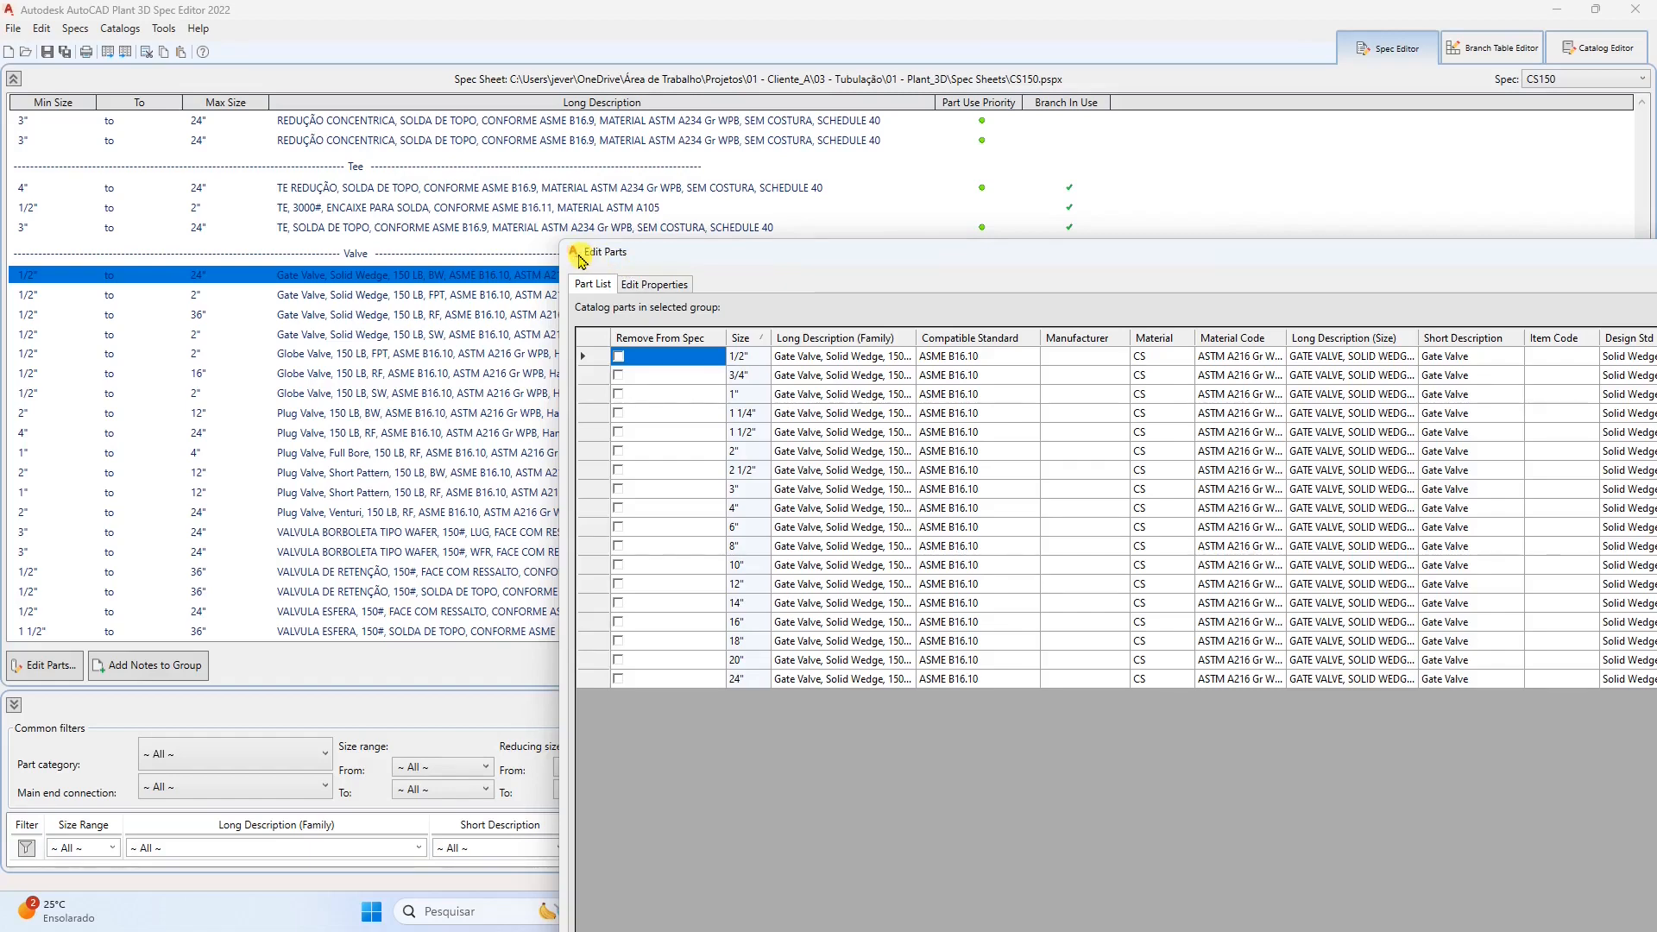
In the butt-weld gate valve's part list, replace "Gate Valve" with "VALVULA GAVETA" in Long Description (Family), widening the column to show the full text.
{"action": "left_click_drag", "start_coordinate": [843, 251], "coordinate": [294, 32]}
{"action": "left_click_drag", "start_coordinate": [360, 111], "coordinate": [714, 111]}
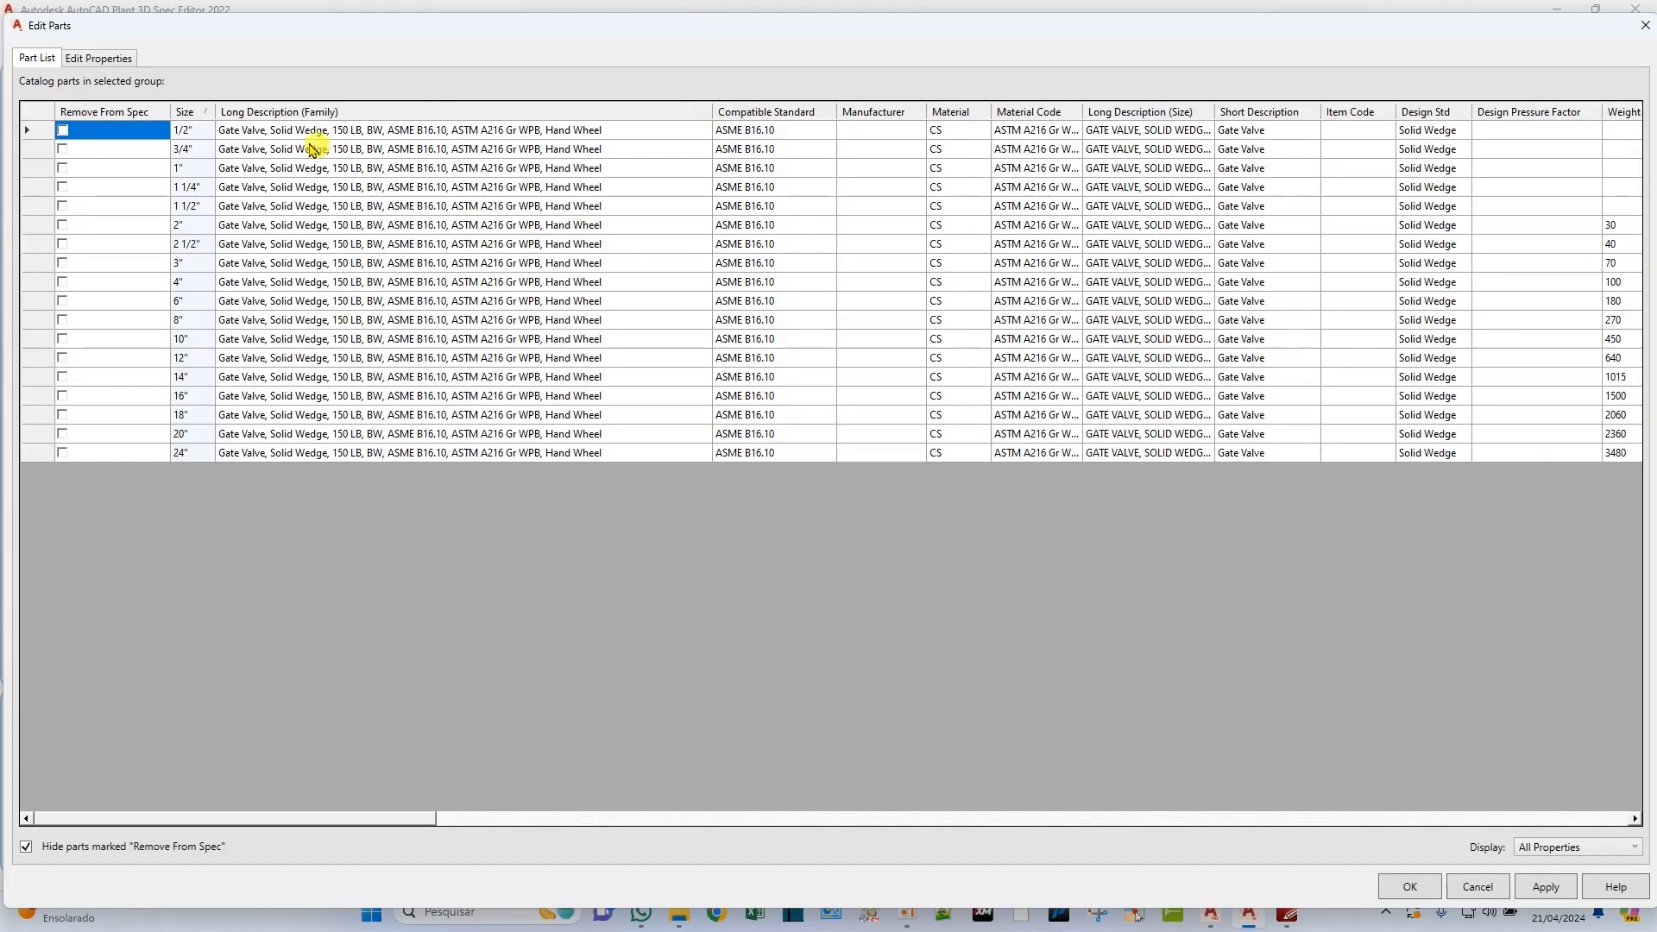
{"action": "left_click", "coordinate": [267, 134]}
{"action": "left_click", "coordinate": [268, 138]}
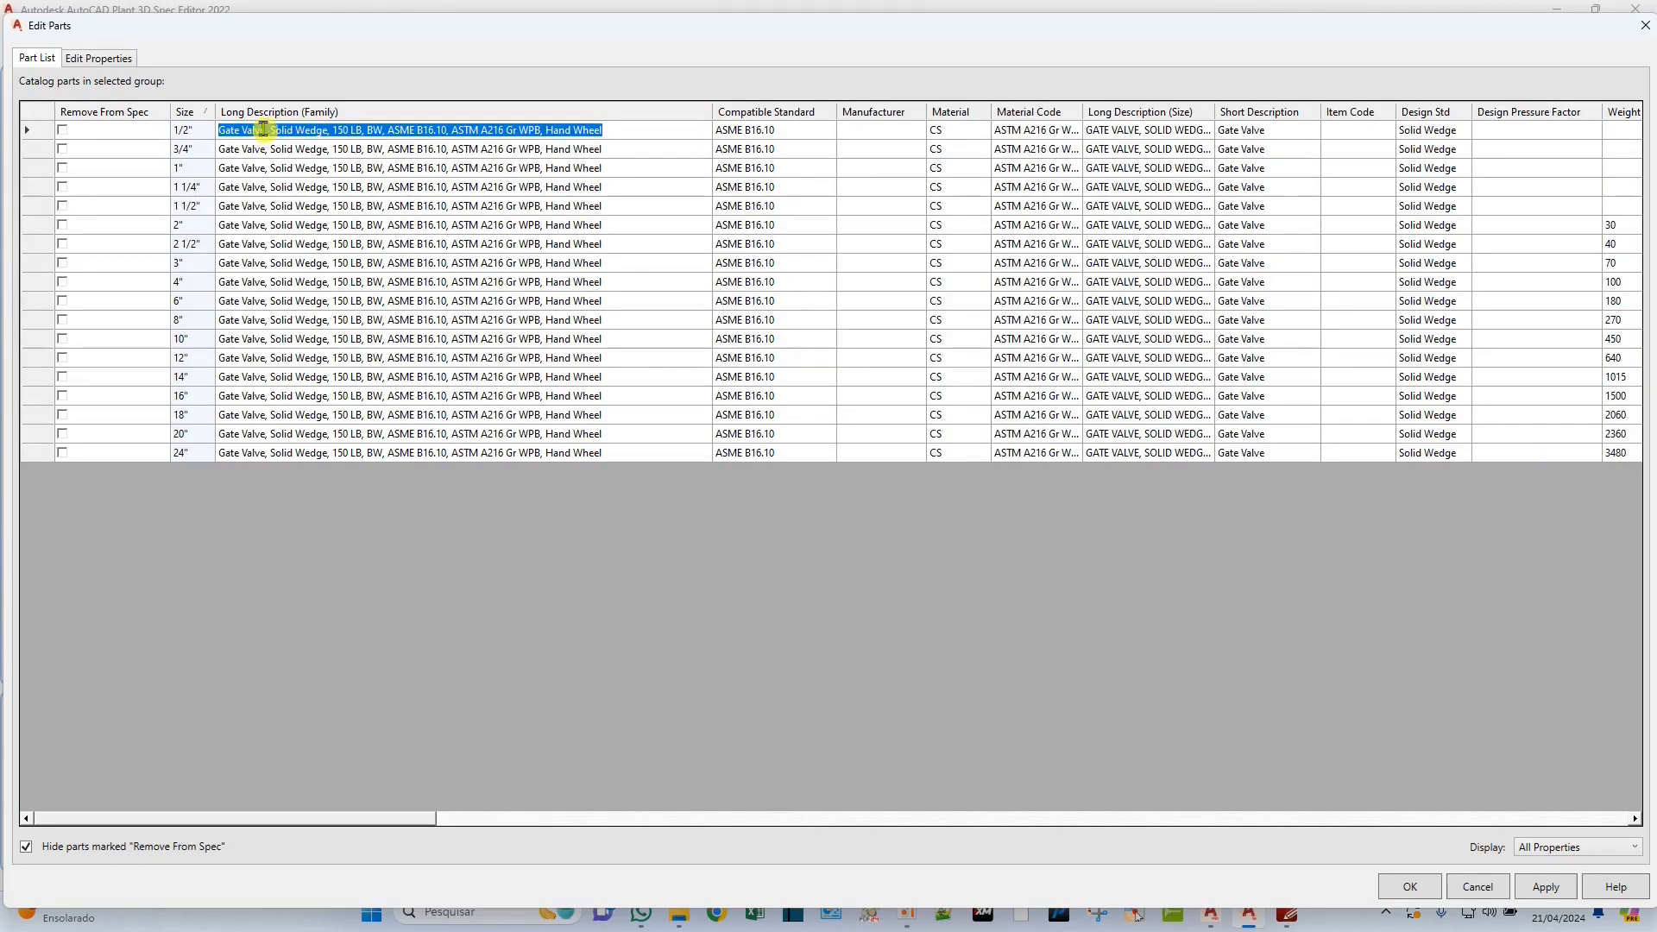
{"action": "left_click", "coordinate": [267, 130]}
{"action": "key", "text": "BackSpace"}
{"action": "key", "text": "BackSpace"}
{"action": "key", "text": "BackSpace"}
{"action": "key", "text": "BackSpace"}
{"action": "key", "text": "BackSpace"}
{"action": "key", "text": "BackSpace"}
{"action": "key", "text": "BackSpace"}
{"action": "key", "text": "BackSpace"}
{"action": "key", "text": "BackSpace"}
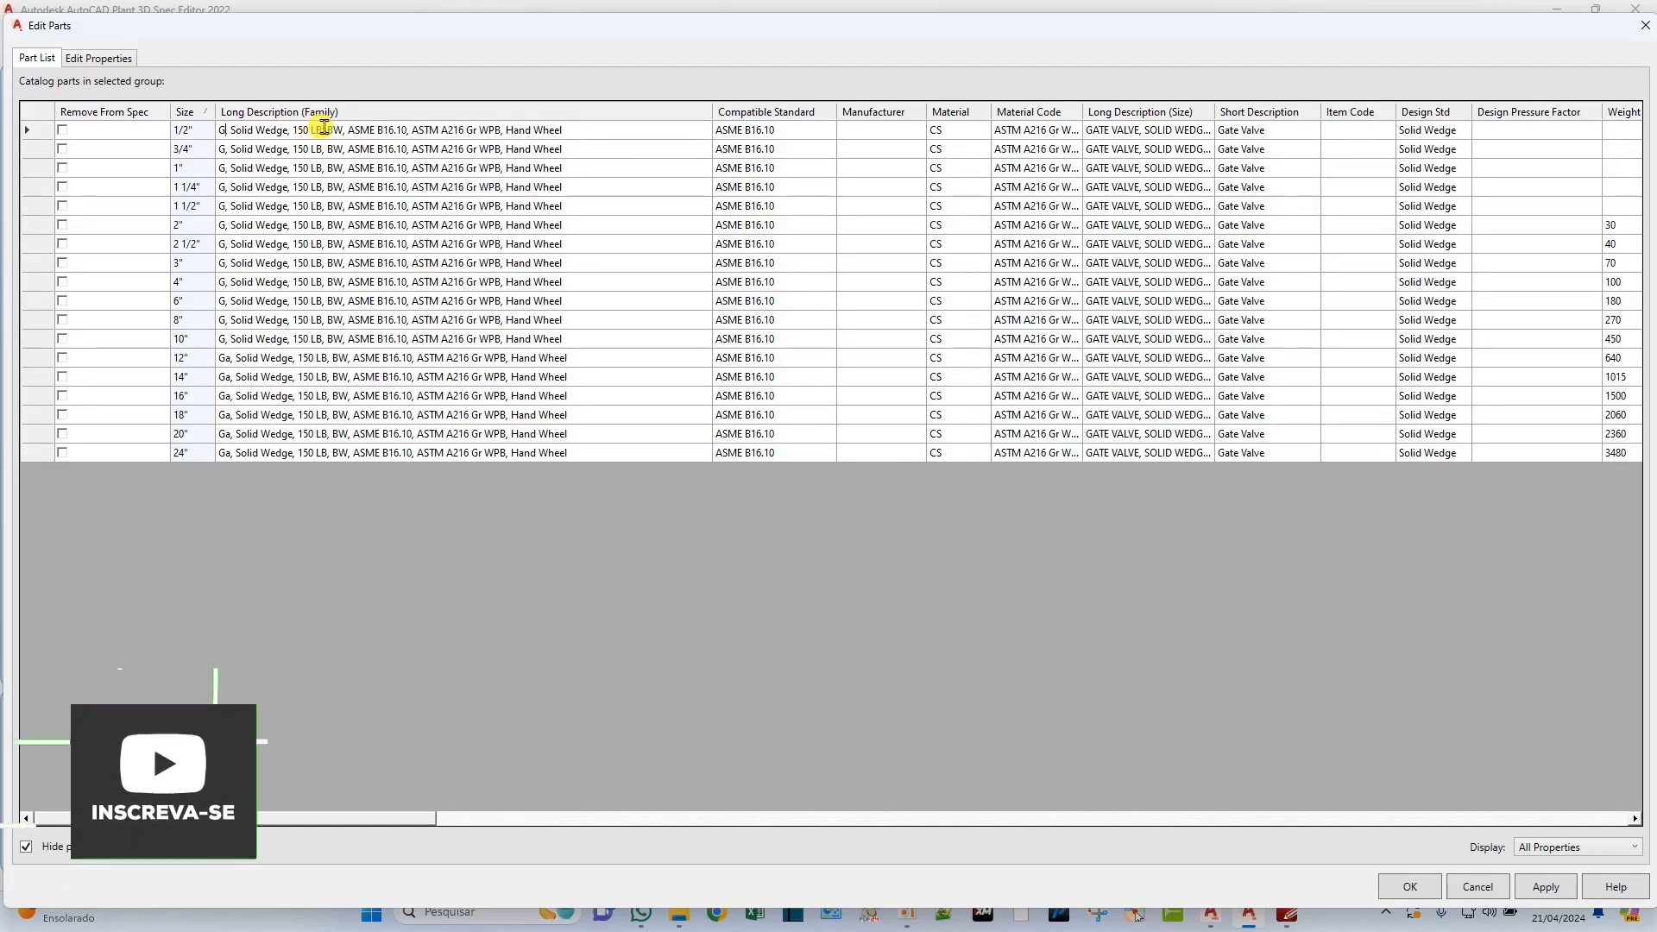
{"action": "key", "text": "BackSpace"}
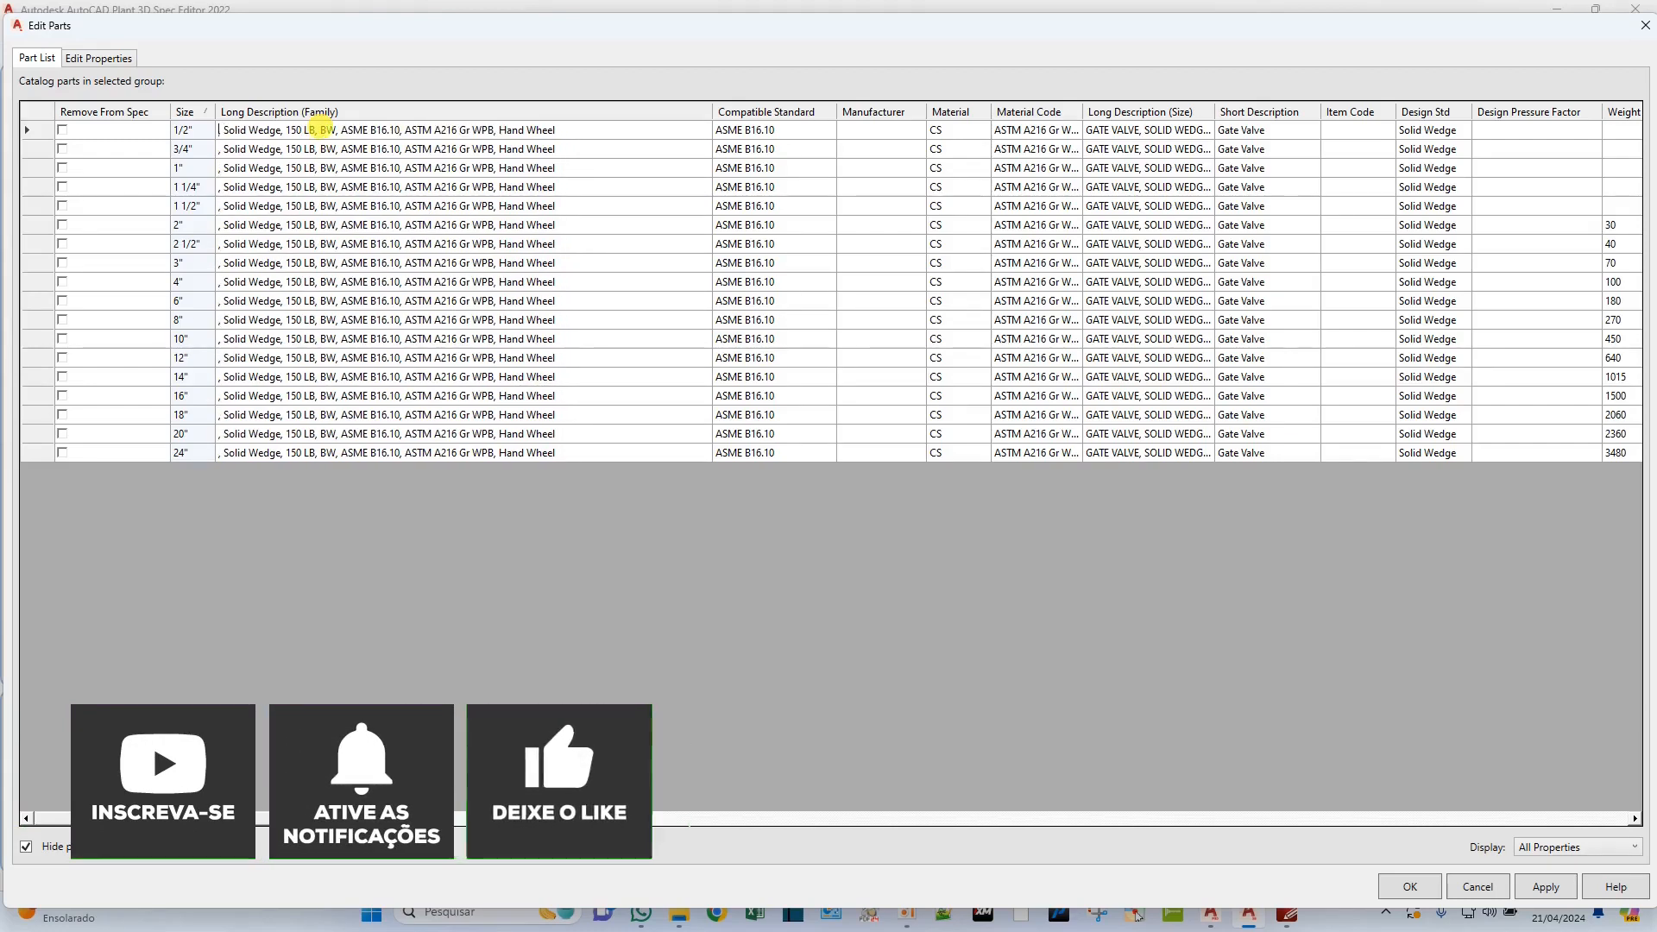
{"action": "type", "text": "VALVULA GAVETA"}
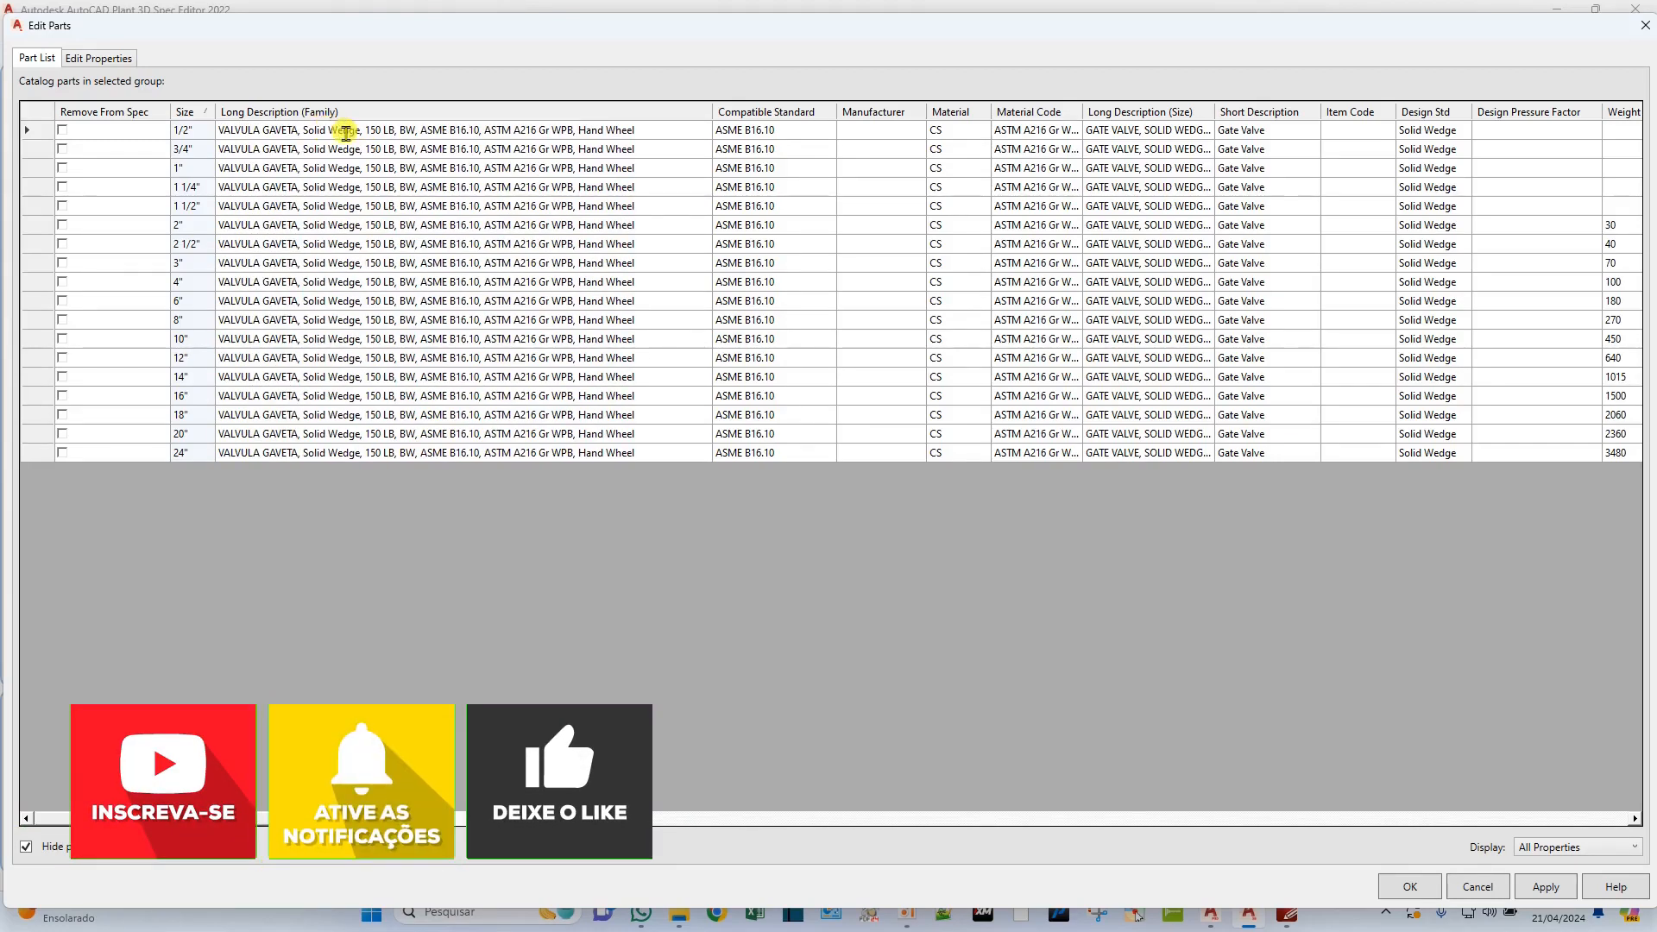
Delete "Solid Wedge" from the butt-weld gate valve's Long Description (Family).
{"action": "left_click", "coordinate": [365, 130]}
{"action": "key", "text": "BackSpace"}
{"action": "key", "text": "BackSpace"}
{"action": "key", "text": "BackSpace"}
{"action": "key", "text": "BackSpace"}
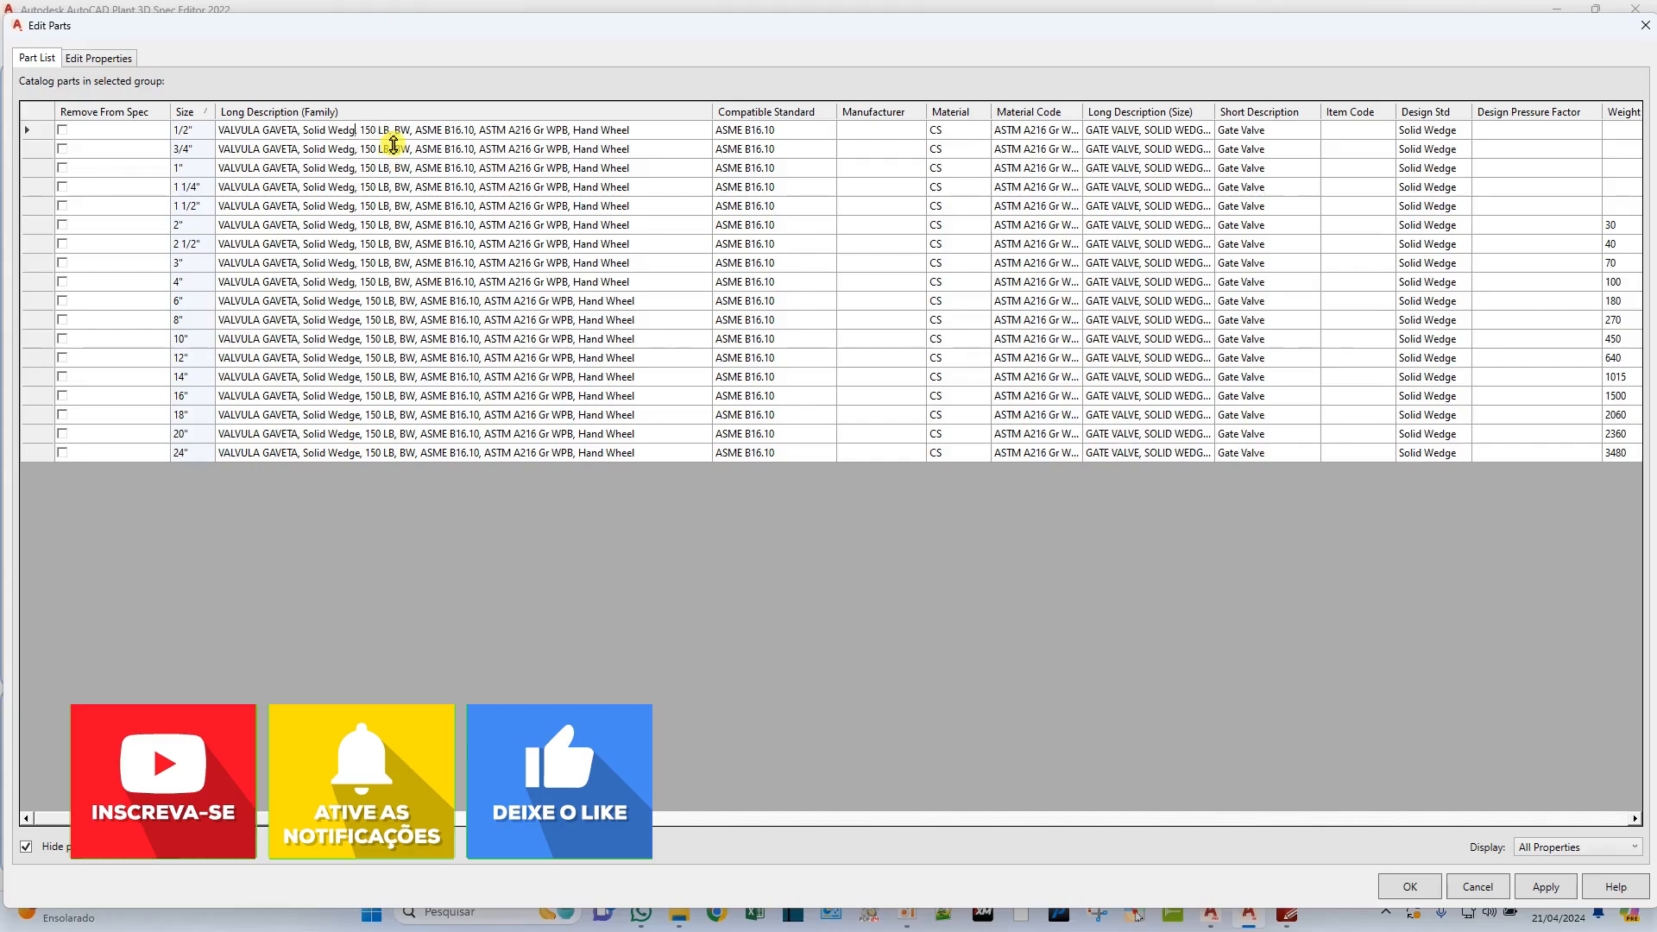
{"action": "key", "text": "BackSpace"}
{"action": "key", "text": "BackSpace"}
{"action": "key", "text": "BackSpace"}
{"action": "key", "text": "BackSpace"}
{"action": "key", "text": "BackSpace"}
{"action": "key", "text": "BackSpace"}
{"action": "key", "text": "BackSpace"}
{"action": "key", "text": "BackSpace"}
{"action": "key", "text": "BackSpace"}
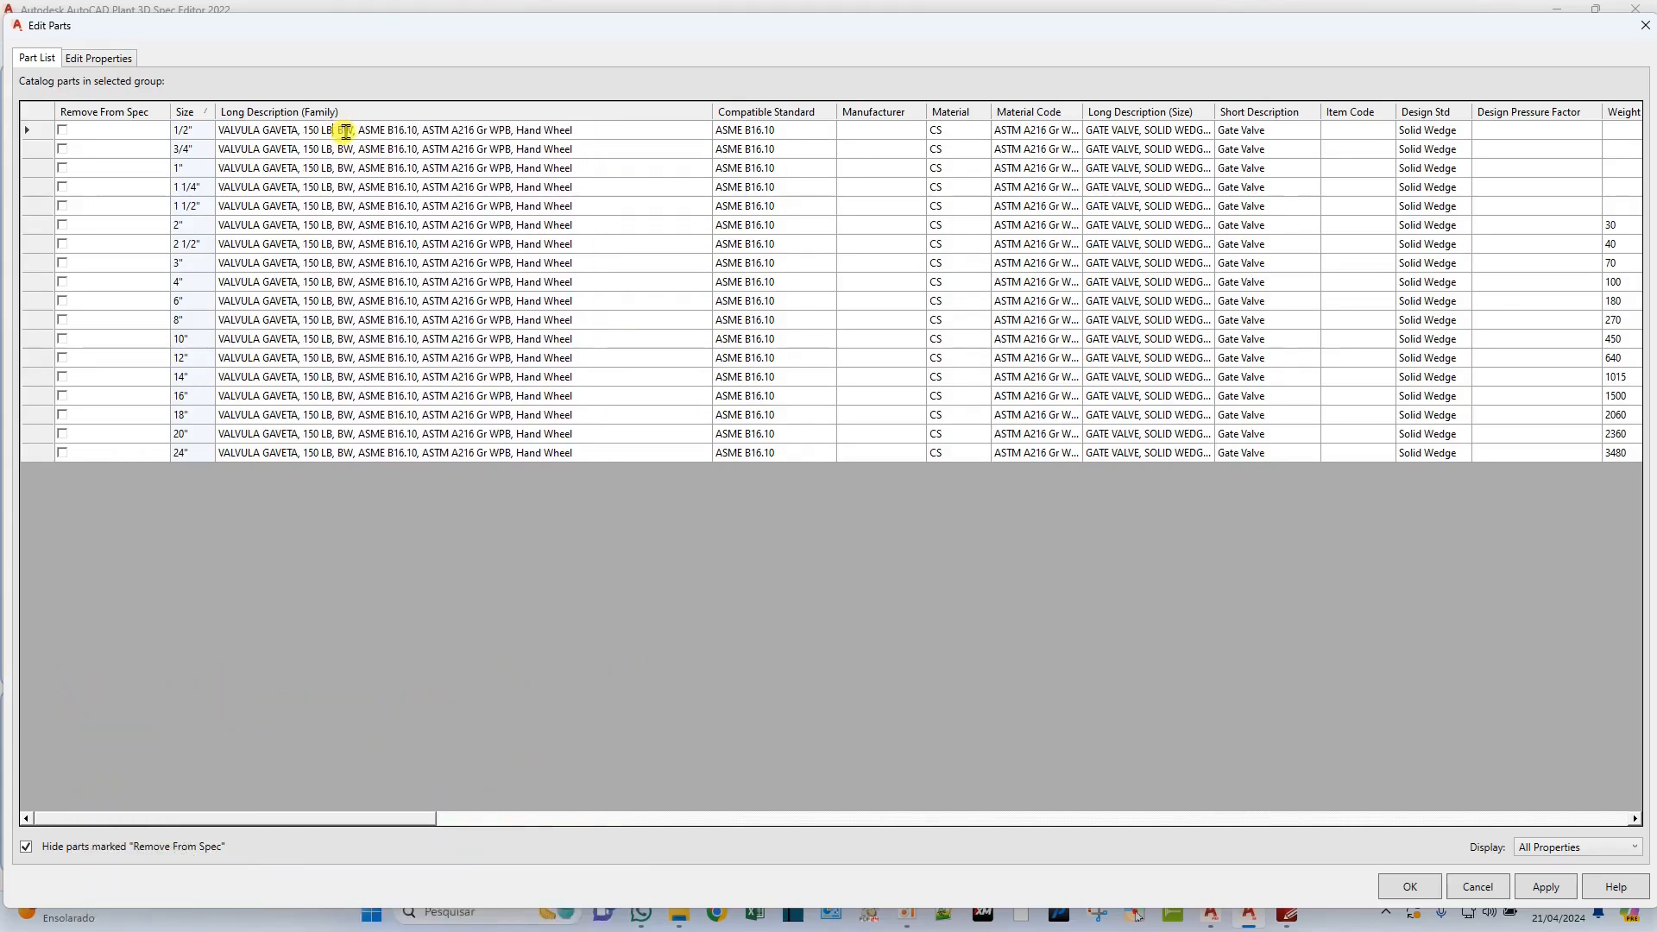
Change the pressure class in the butt-weld gate valve's family description to "150#".
{"action": "key", "text": "BackSpace"}
{"action": "key", "text": "BackSpace"}
{"action": "key", "text": "BackSpace"}
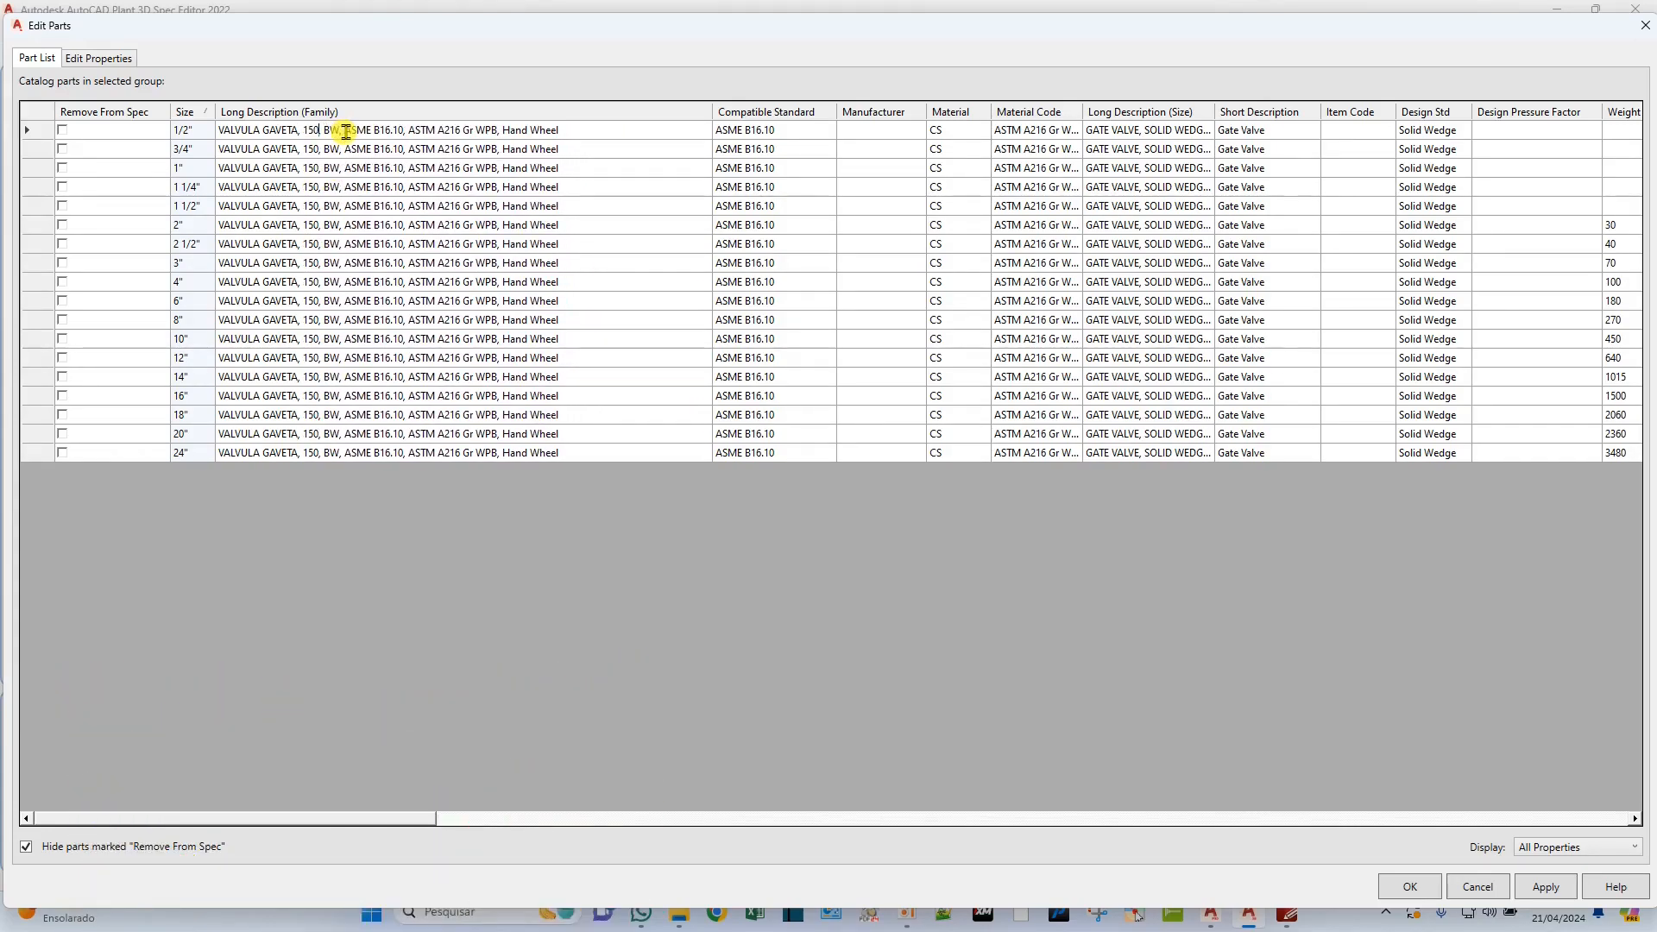
{"action": "type", "text": "#"}
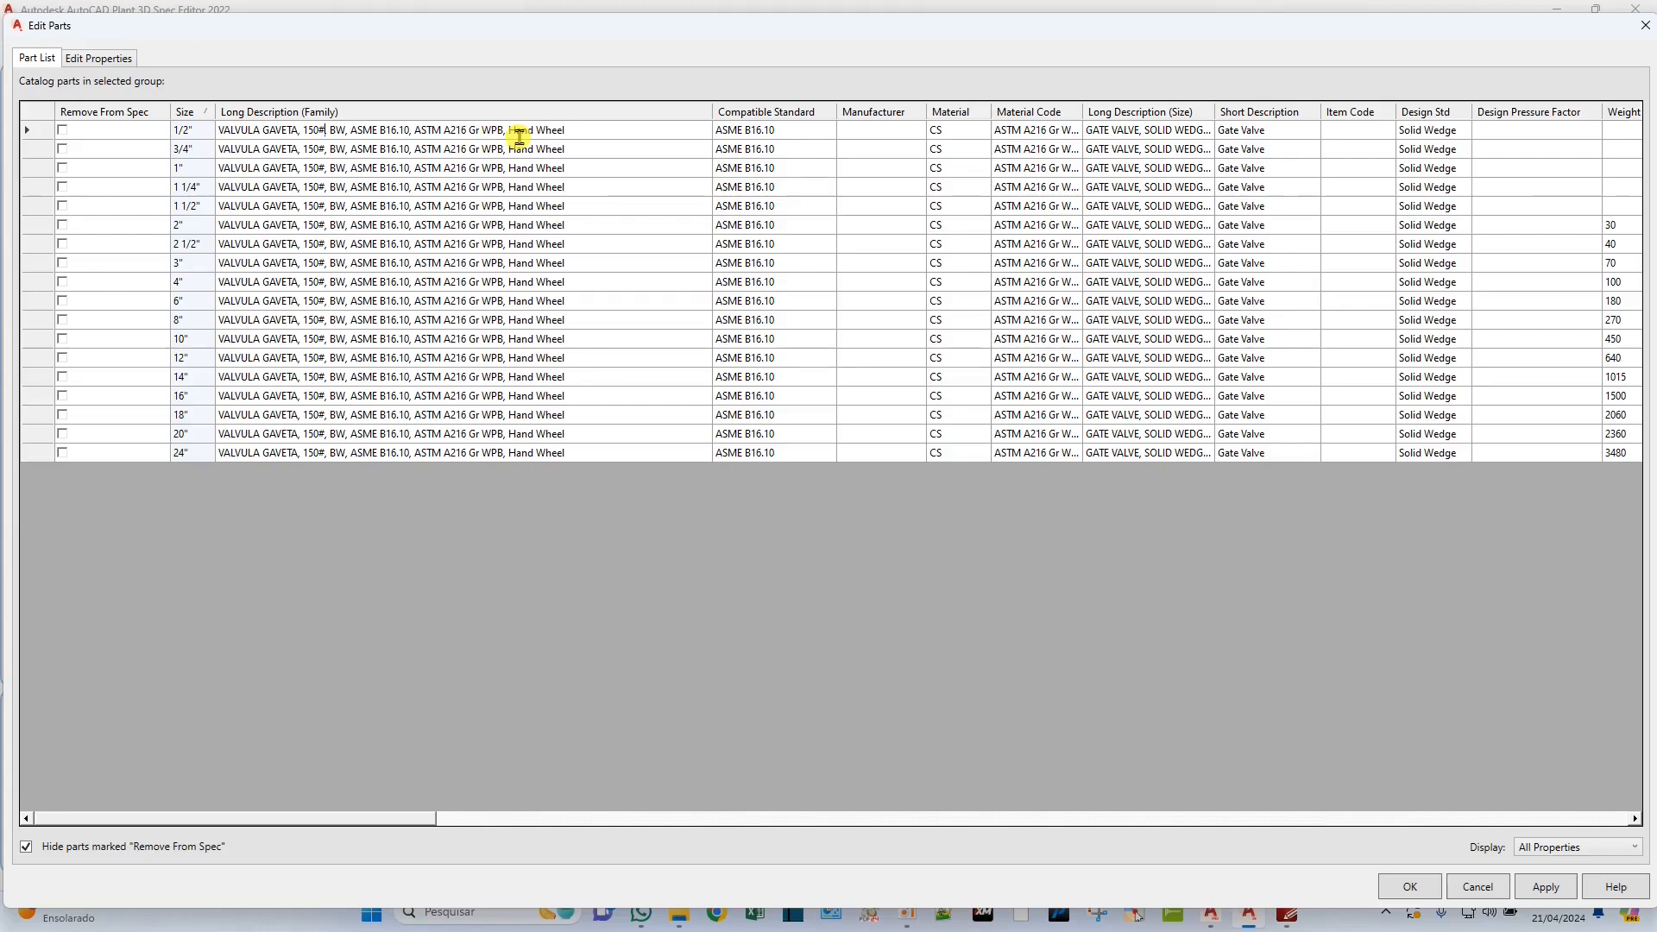
Replace "Hand Wheel" at the end of the butt-weld gate valve's family description with "ACIONAMENTO MANUAL".
{"action": "left_click", "coordinate": [589, 131]}
{"action": "key", "text": "BackSpace"}
{"action": "key", "text": "BackSpace"}
{"action": "key", "text": "BackSpace"}
{"action": "key", "text": "BackSpace"}
{"action": "key", "text": "BackSpace"}
{"action": "key", "text": "BackSpace"}
{"action": "key", "text": "BackSpace"}
{"action": "key", "text": "BackSpace"}
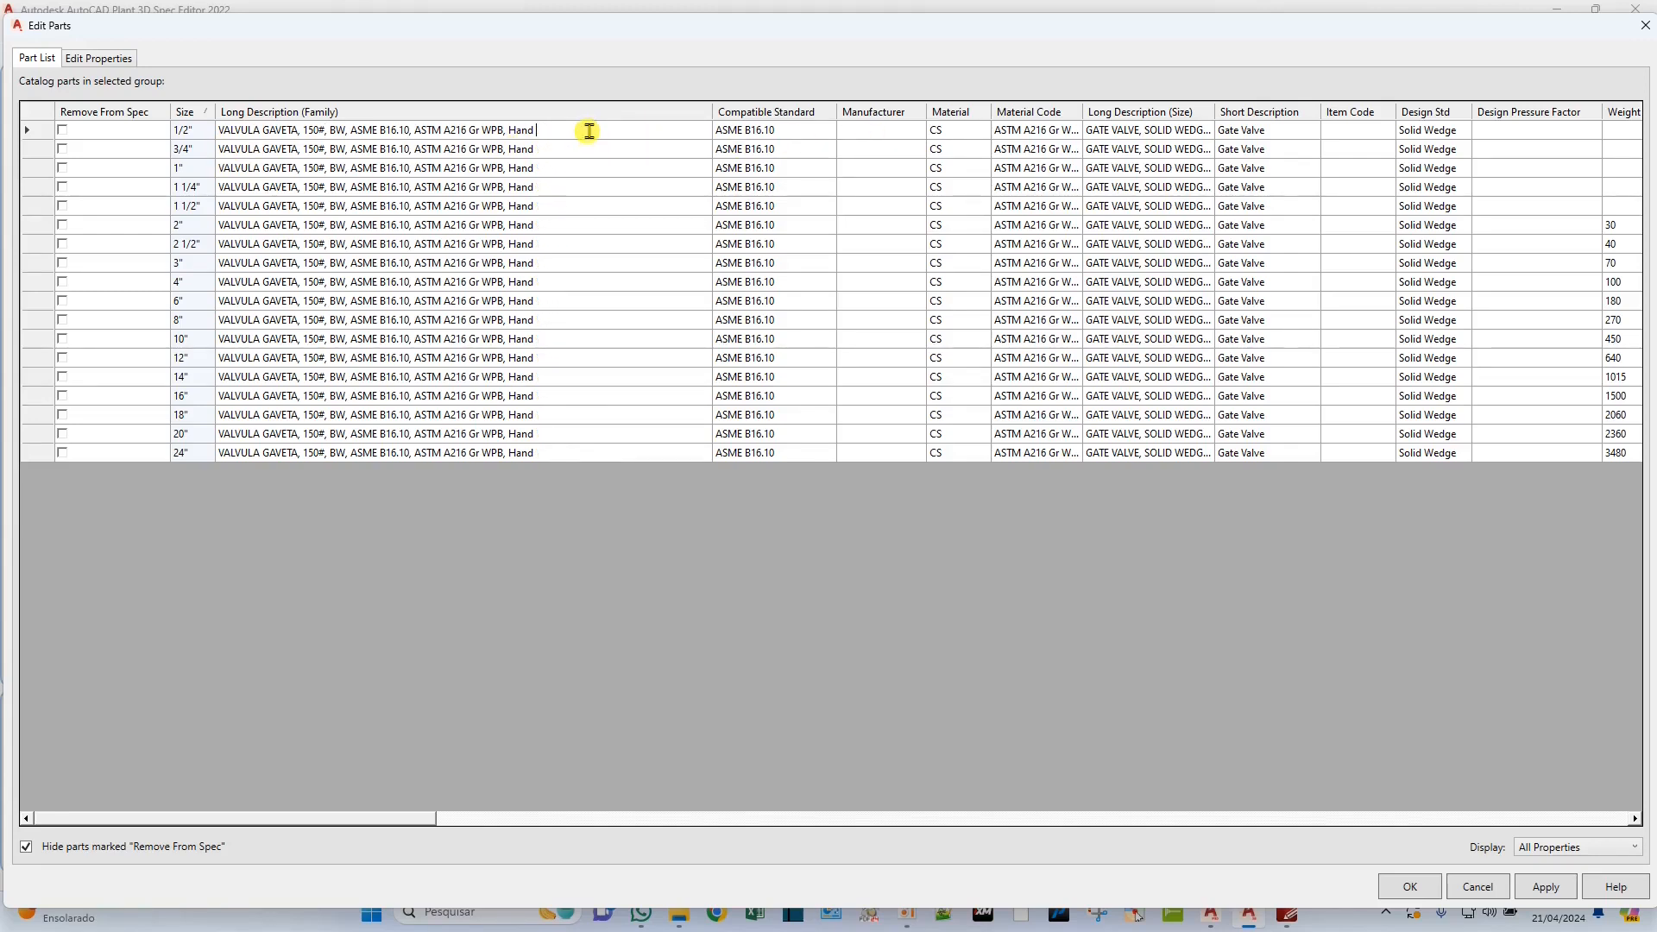
{"action": "type", "text": "ACIONAMENTO MANUL"}
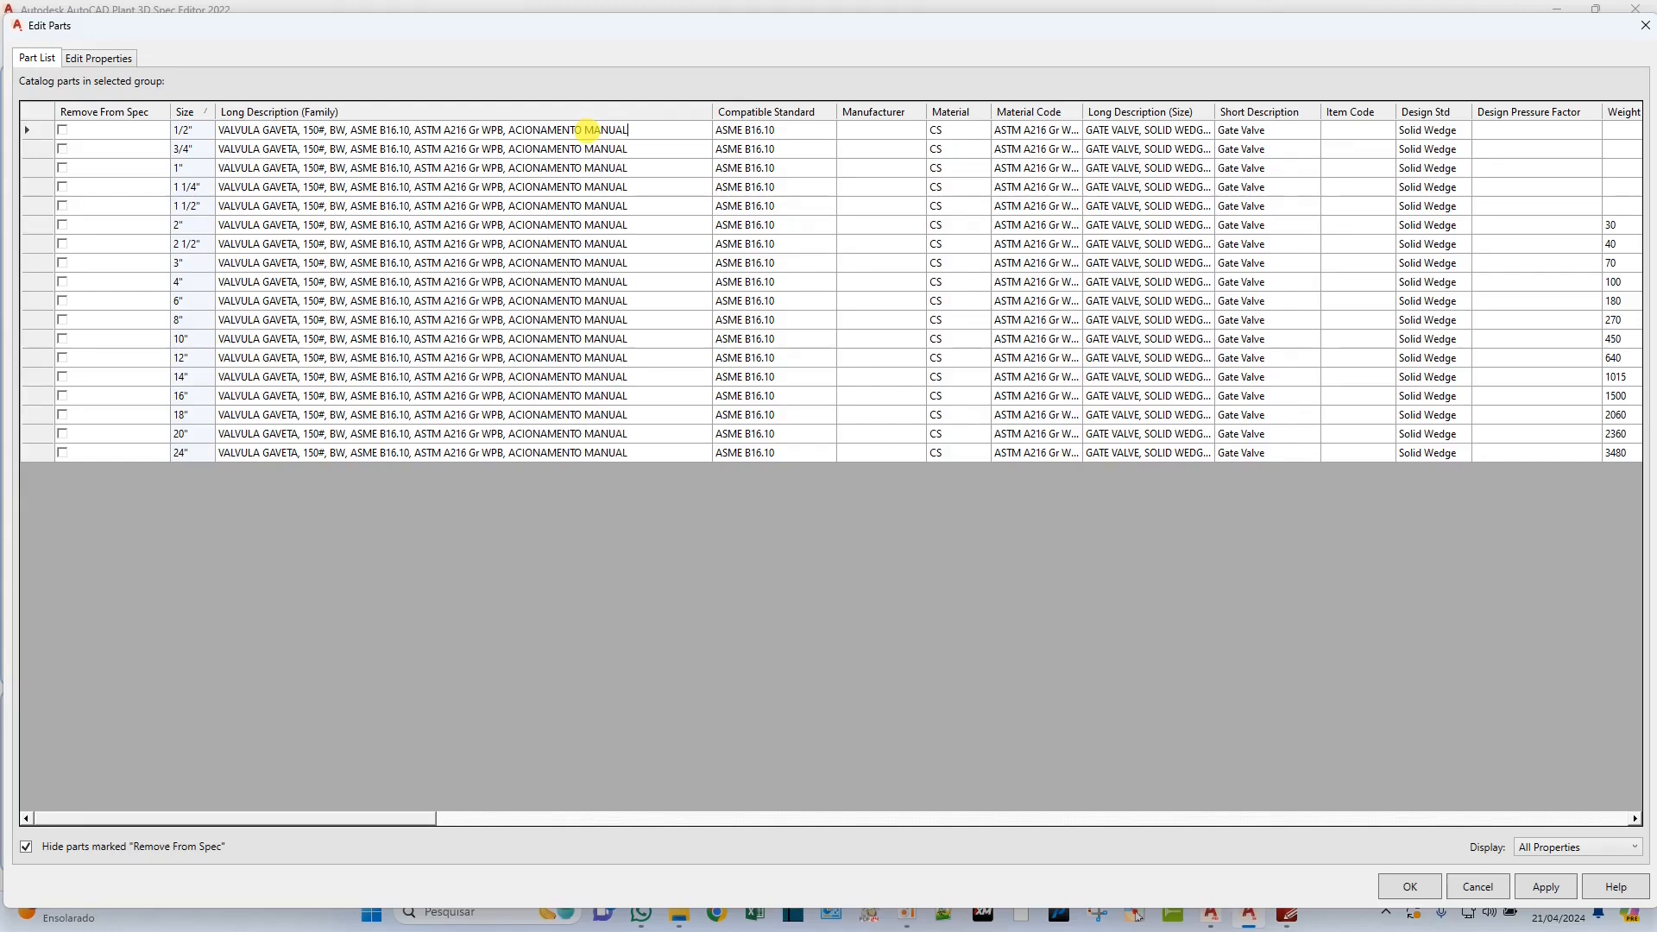
Copy the translated family description into Long Description (Size) and Short Description for all sizes from 1/2" to 24".
{"action": "left_click_drag", "start_coordinate": [646, 134], "coordinate": [212, 136]}
{"action": "key", "text": "ctrl+c"}
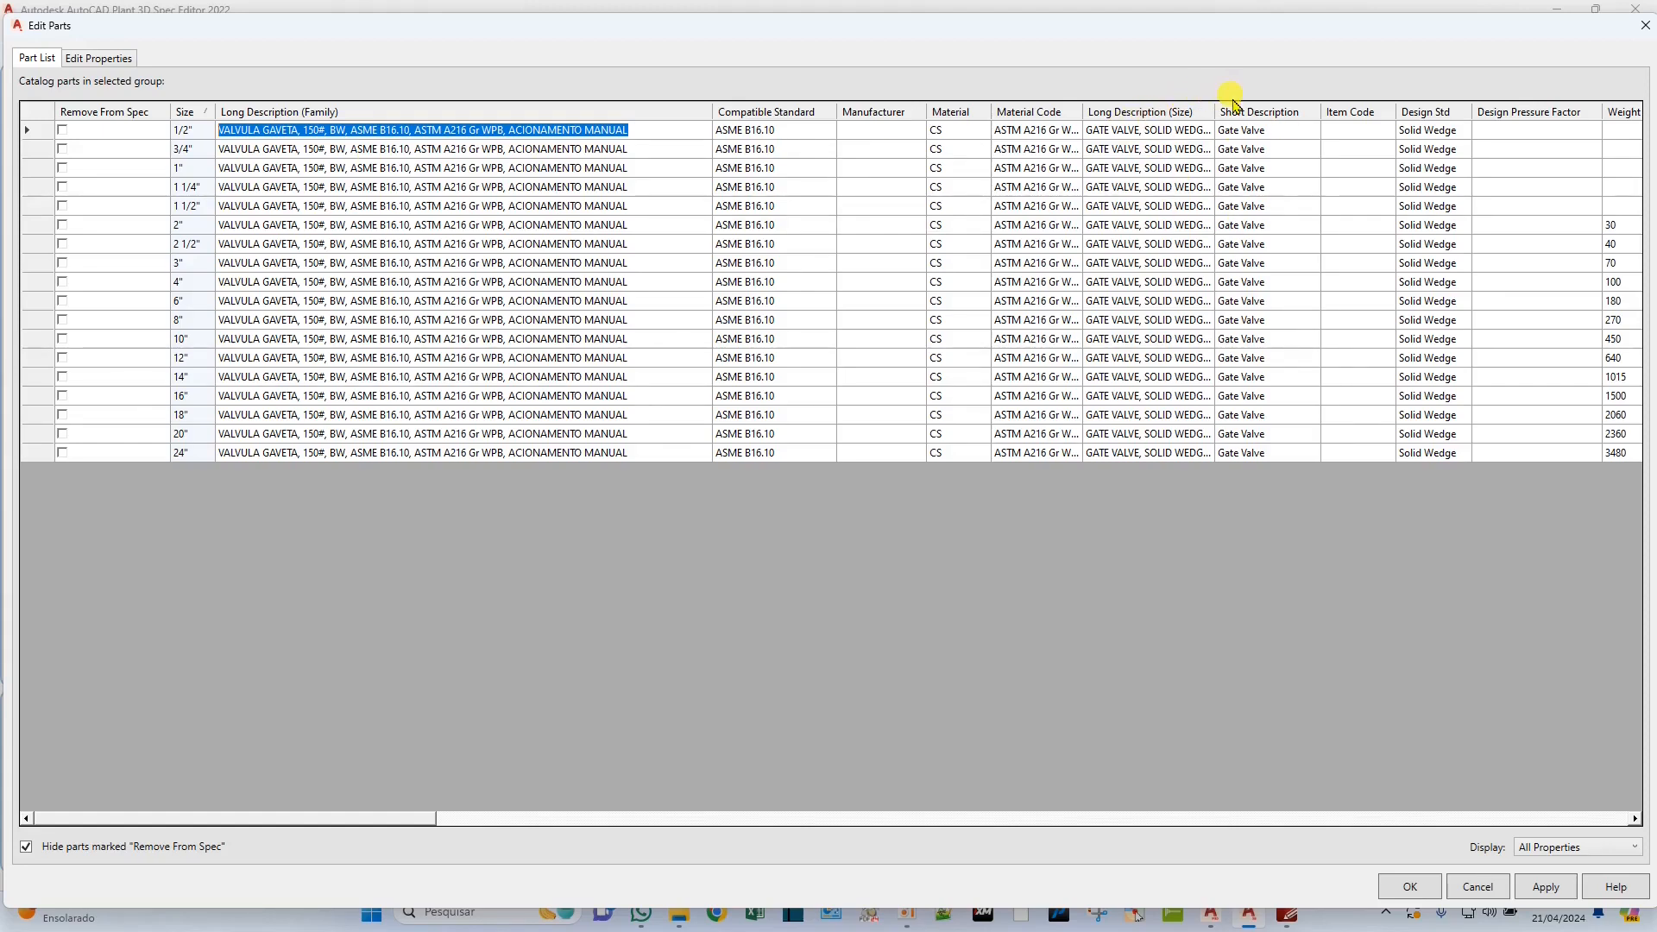
{"action": "left_click_drag", "start_coordinate": [1160, 131], "coordinate": [1248, 453]}
{"action": "key", "text": "ctrl+v"}
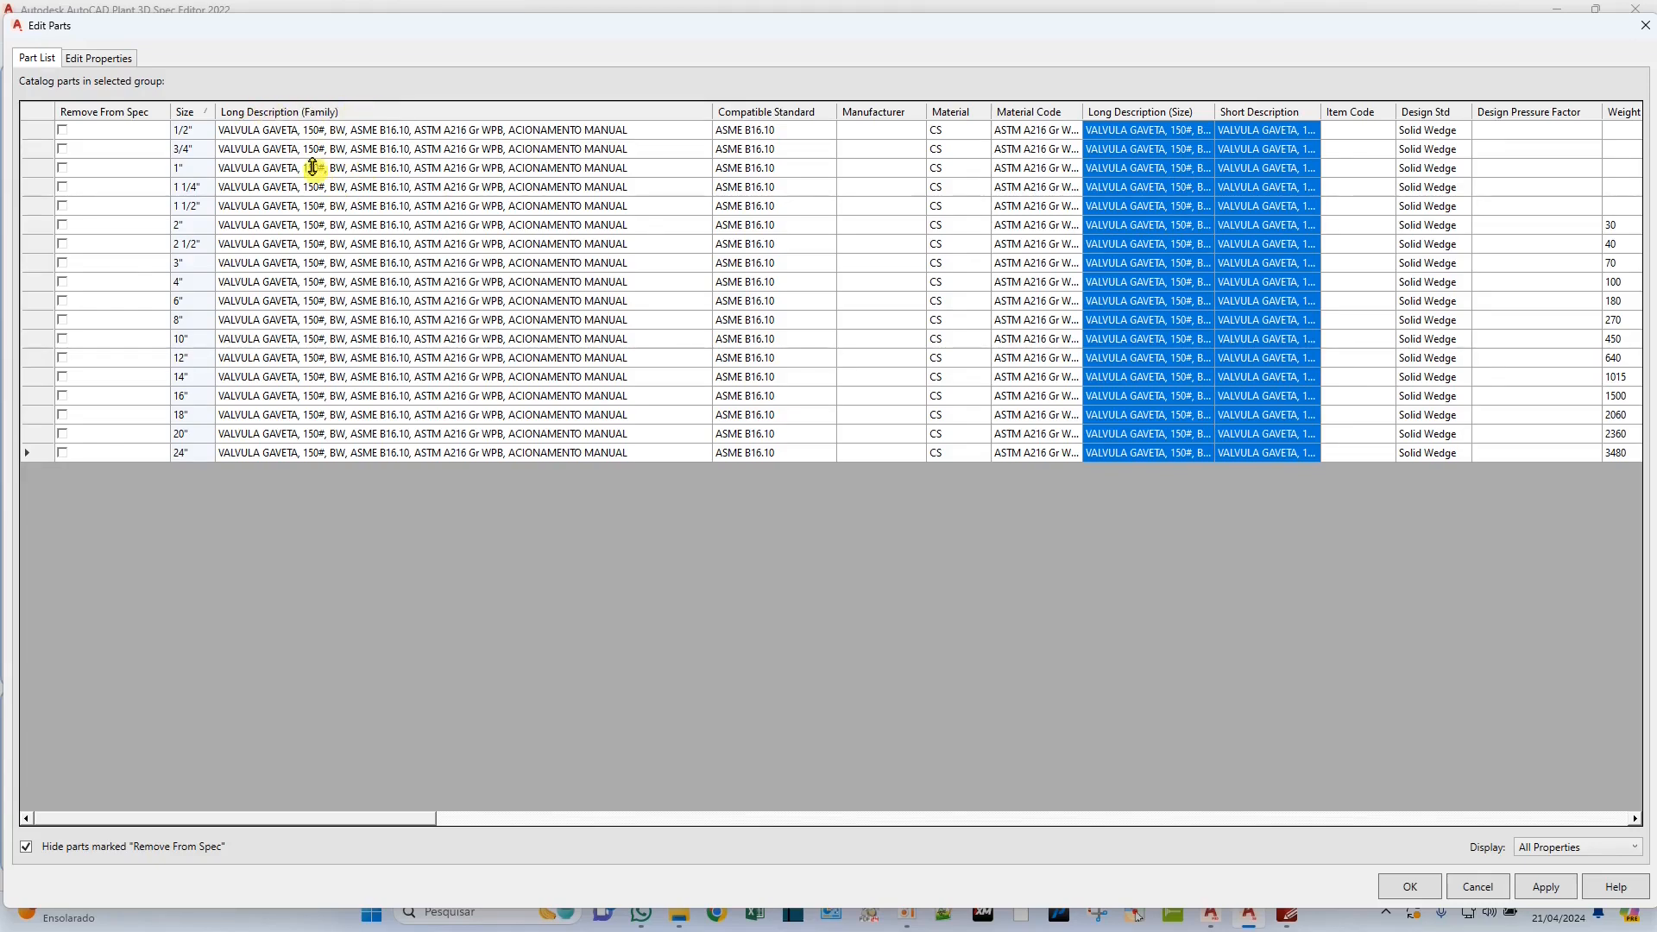
Replace "BW" in the gate valve's Long Description (Family) with "SOLDA DE TOPO".
{"action": "left_click", "coordinate": [331, 132]}
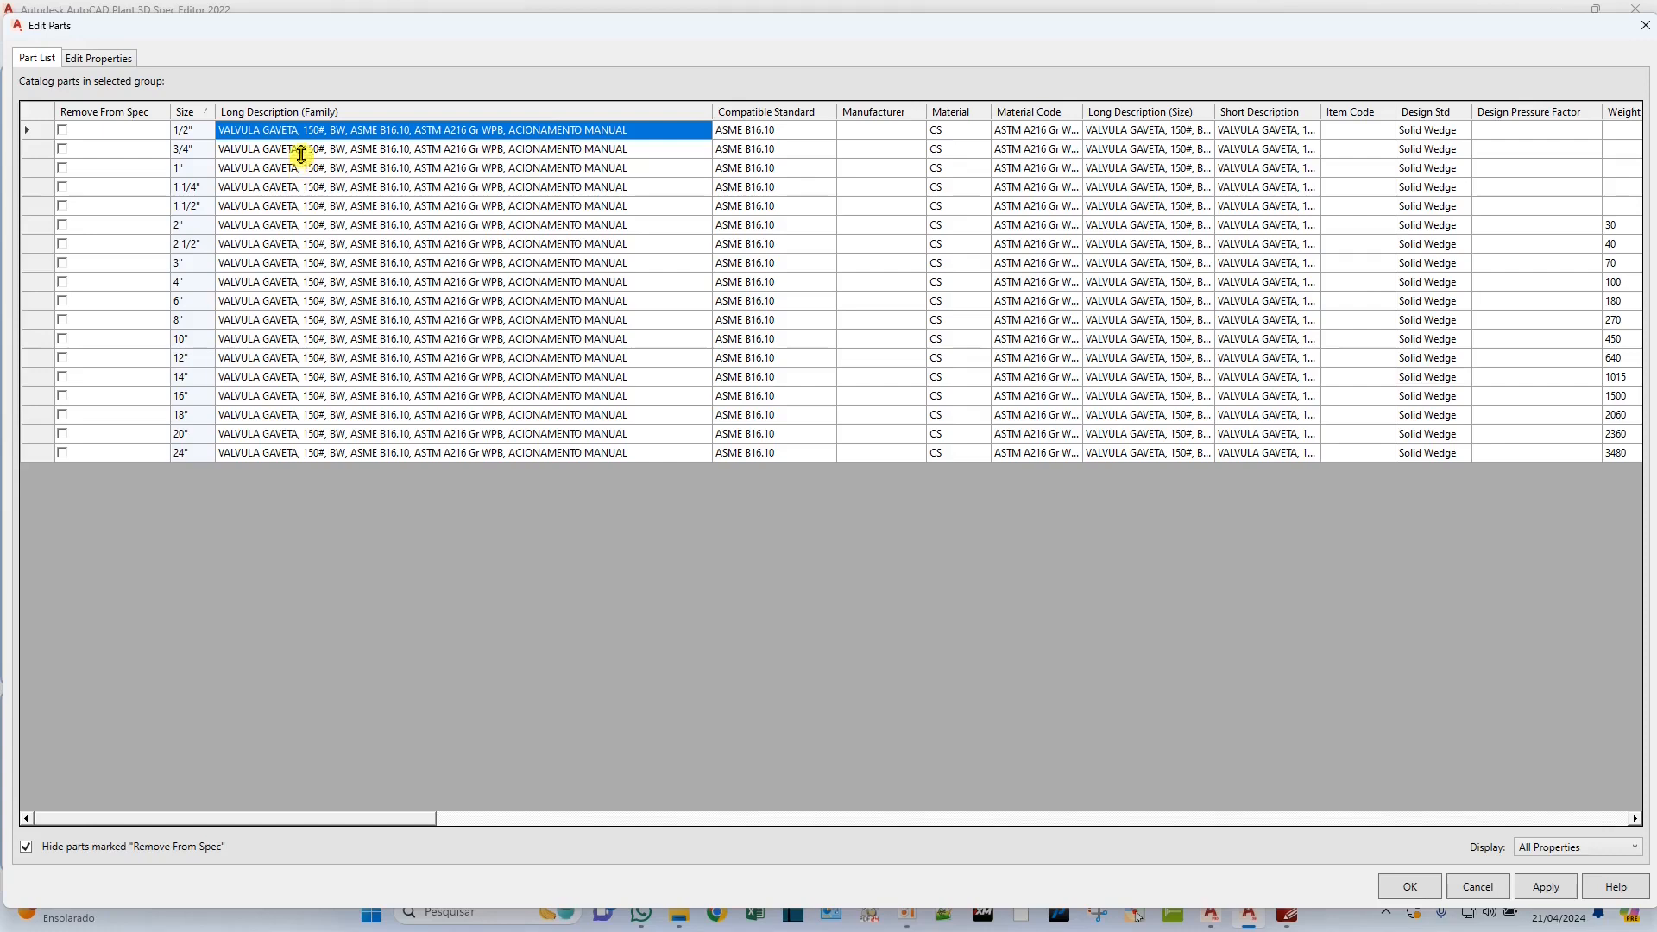
{"action": "left_click", "coordinate": [307, 151]}
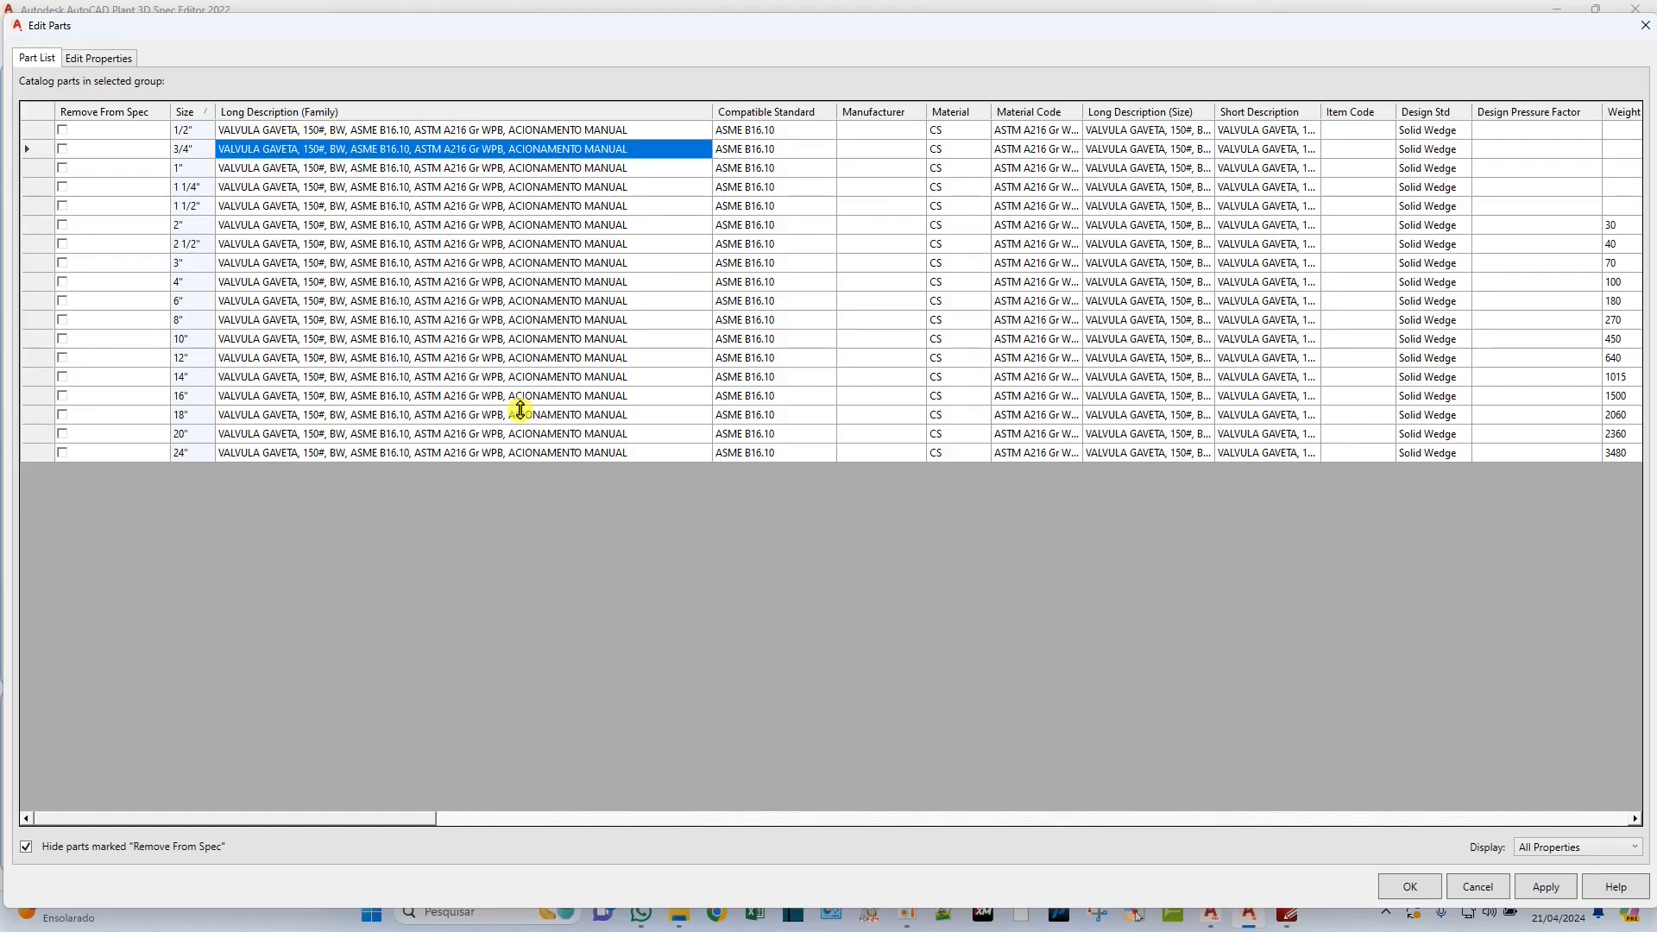
{"action": "left_click", "coordinate": [347, 132]}
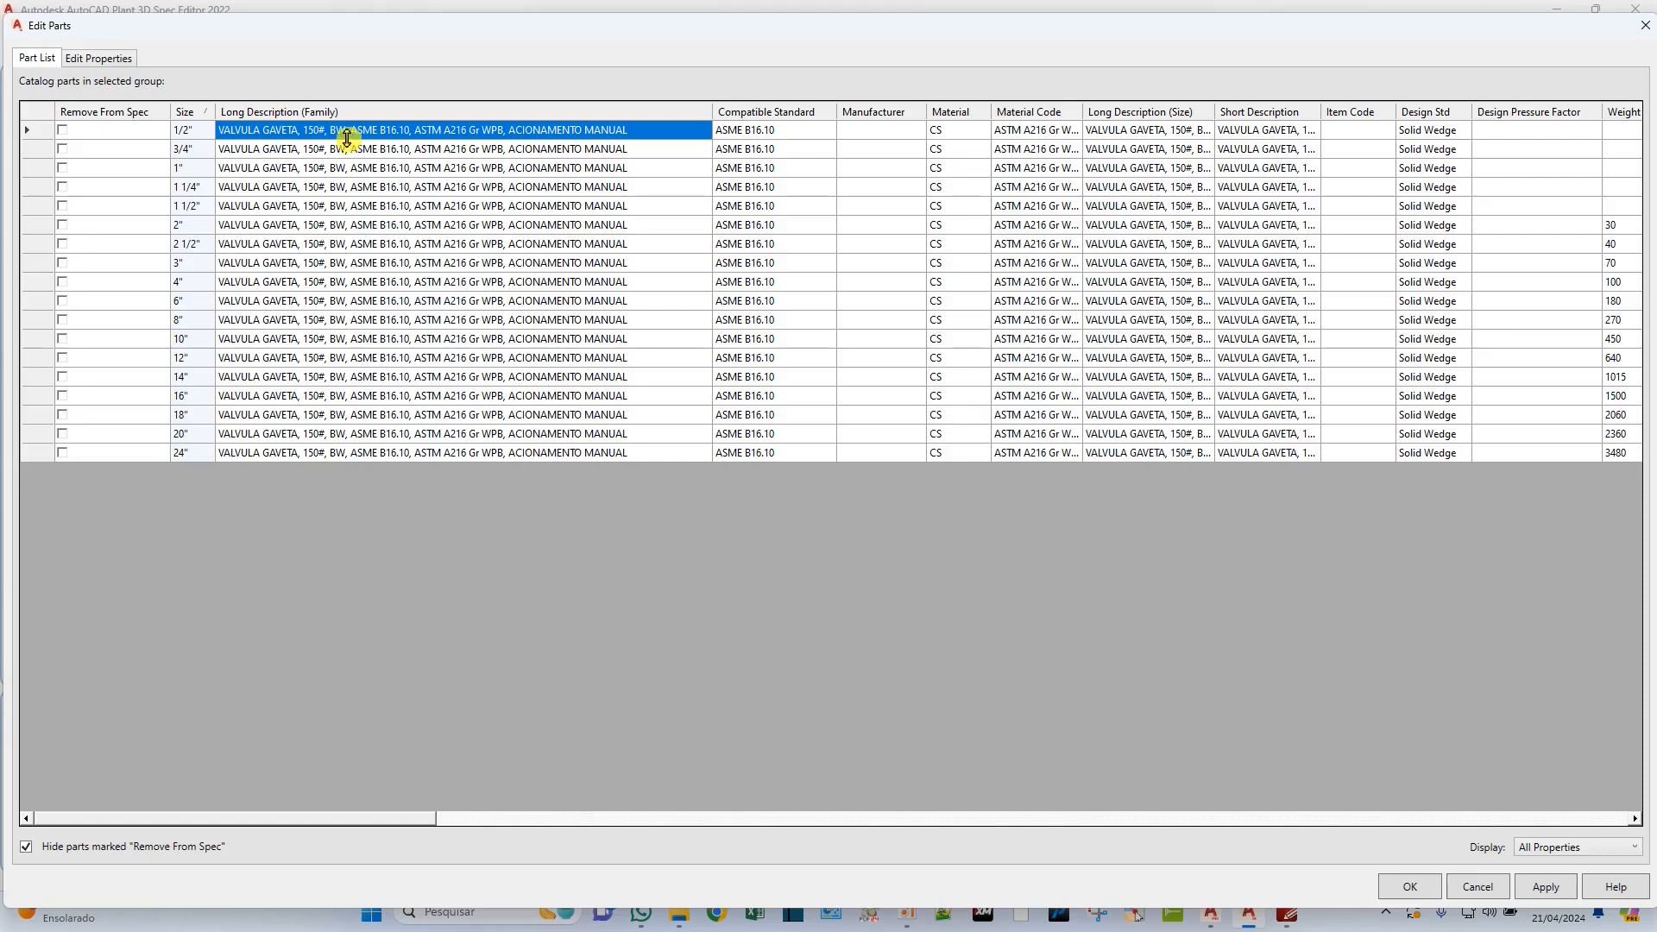
{"action": "left_click", "coordinate": [345, 137]}
{"action": "double_click", "coordinate": [343, 130]}
{"action": "key", "text": "BackSpace"}
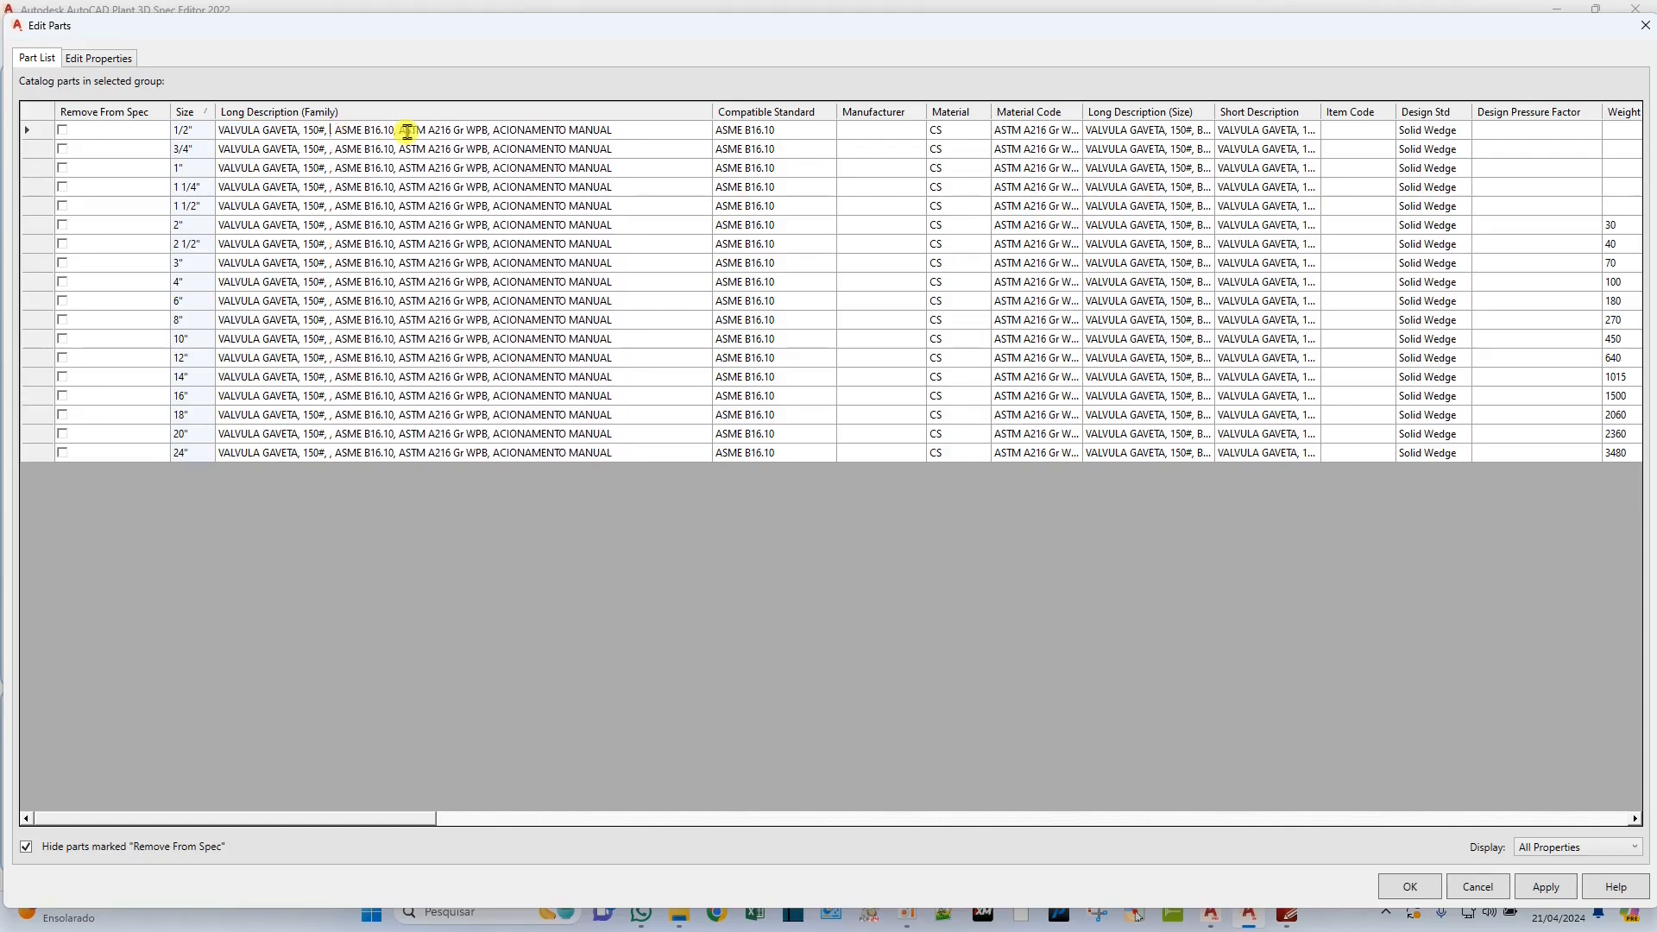
{"action": "type", "text": "SOLDA DE TOPO, "}
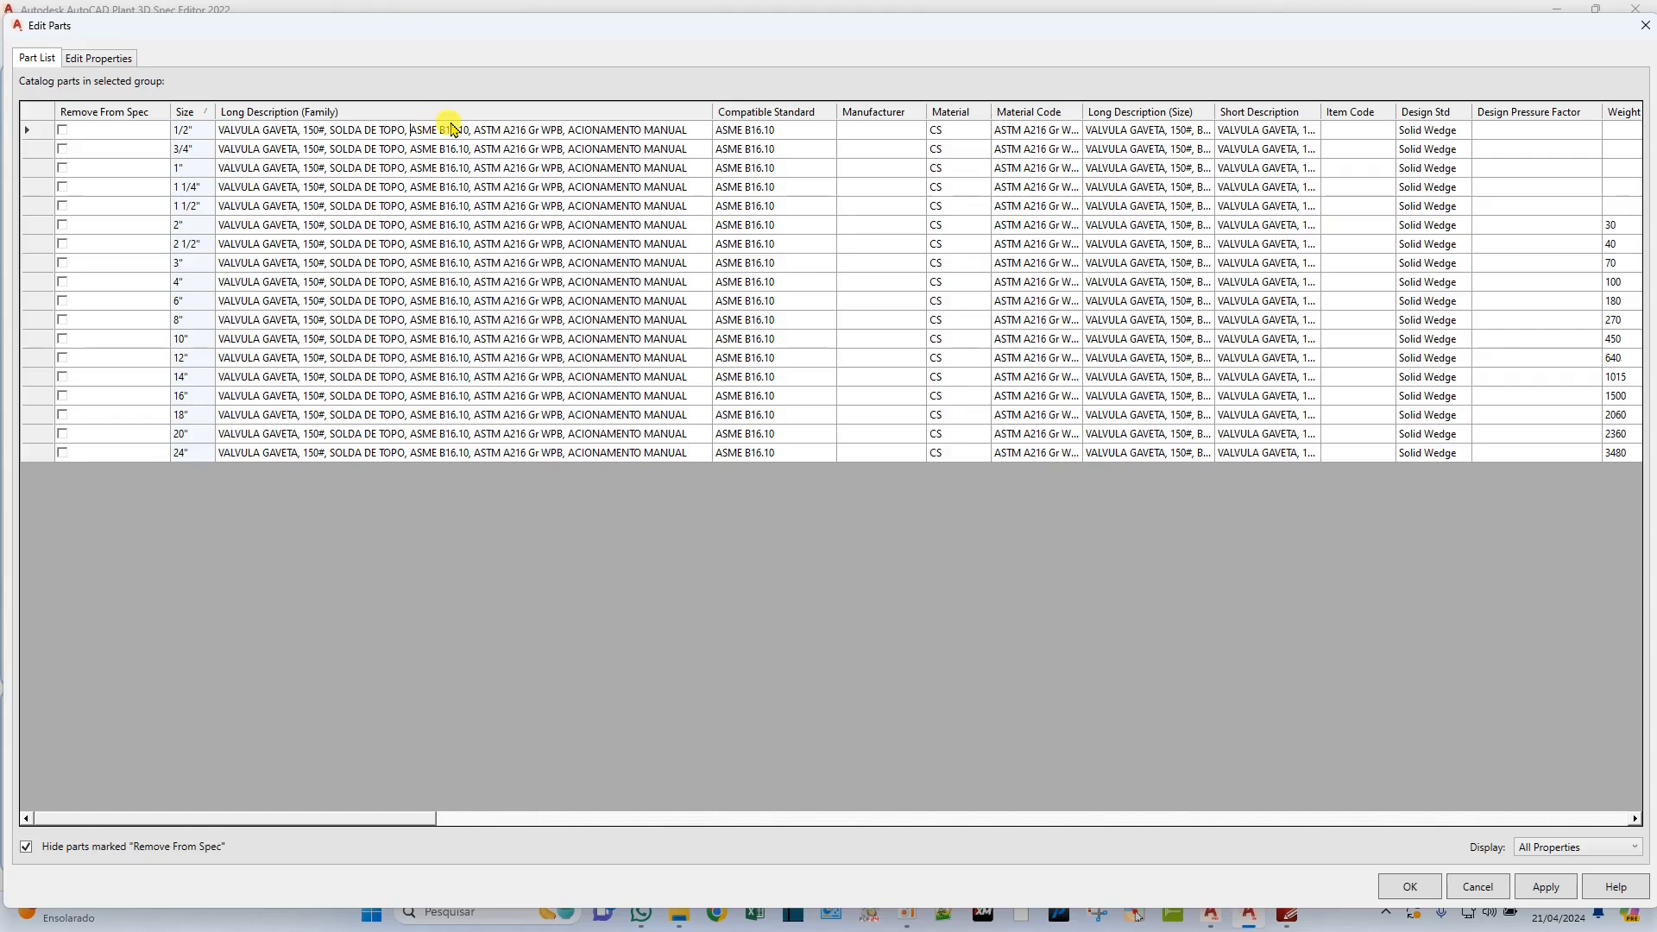
{"action": "type", "text": "CONFORME"}
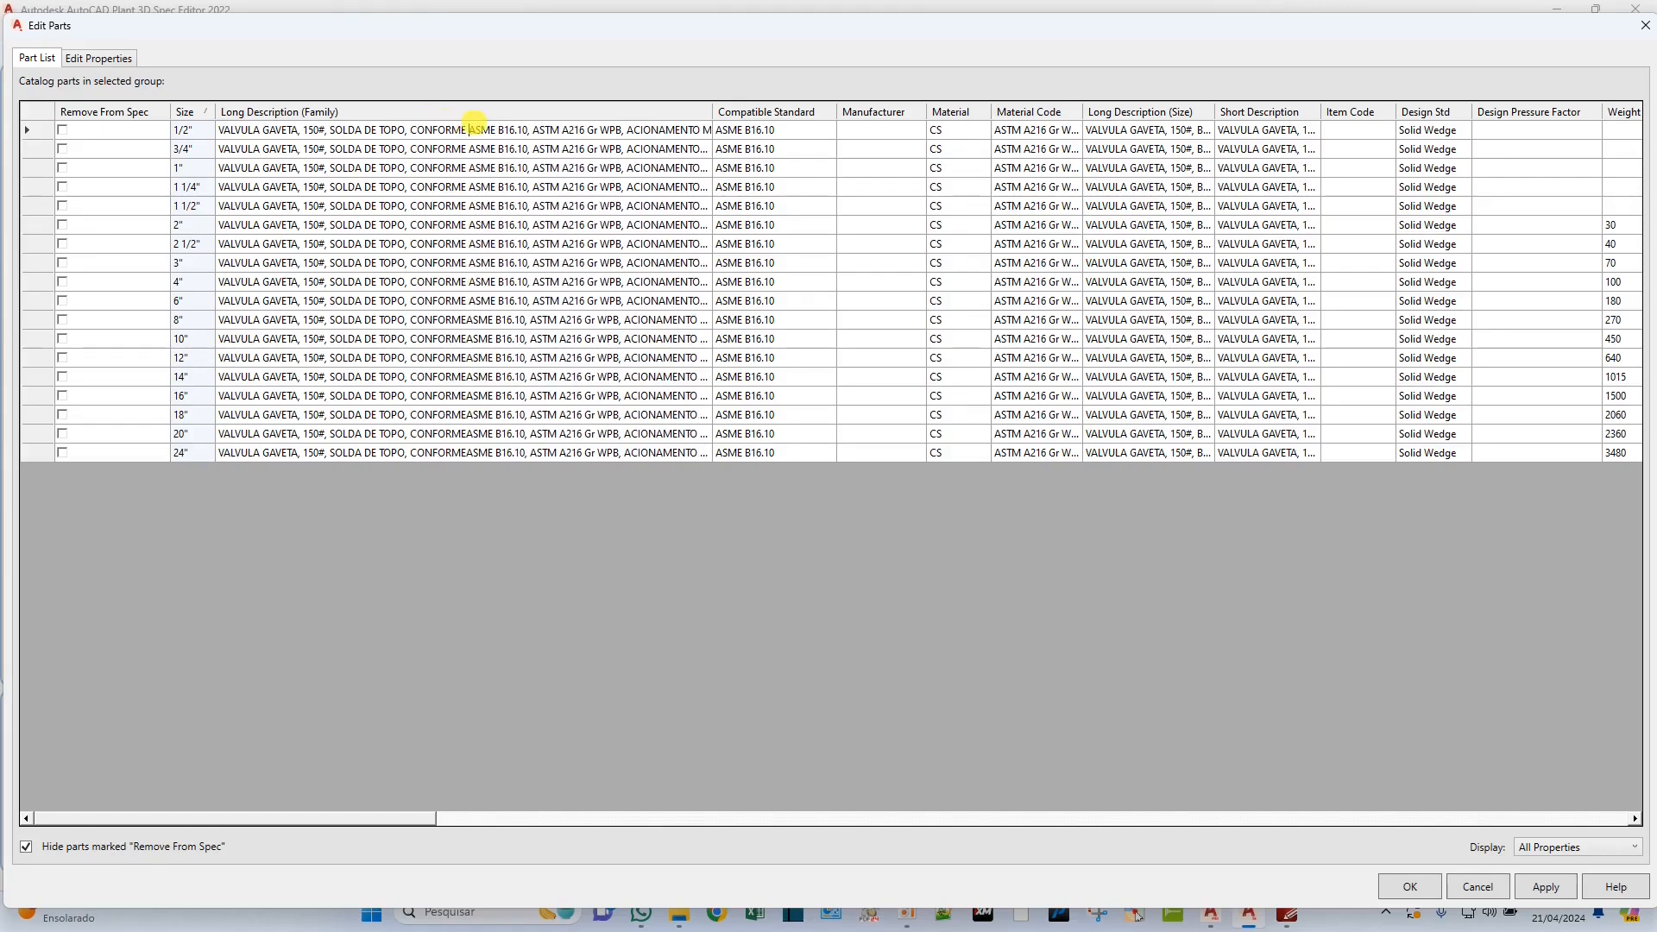
Insert "CONFORME" before ASME B16.10 and "MATERIAL" before ASTM A216 in the gate valve's family description.
{"action": "left_click", "coordinate": [534, 135]}
{"action": "type", "text": "MATERIAL"}
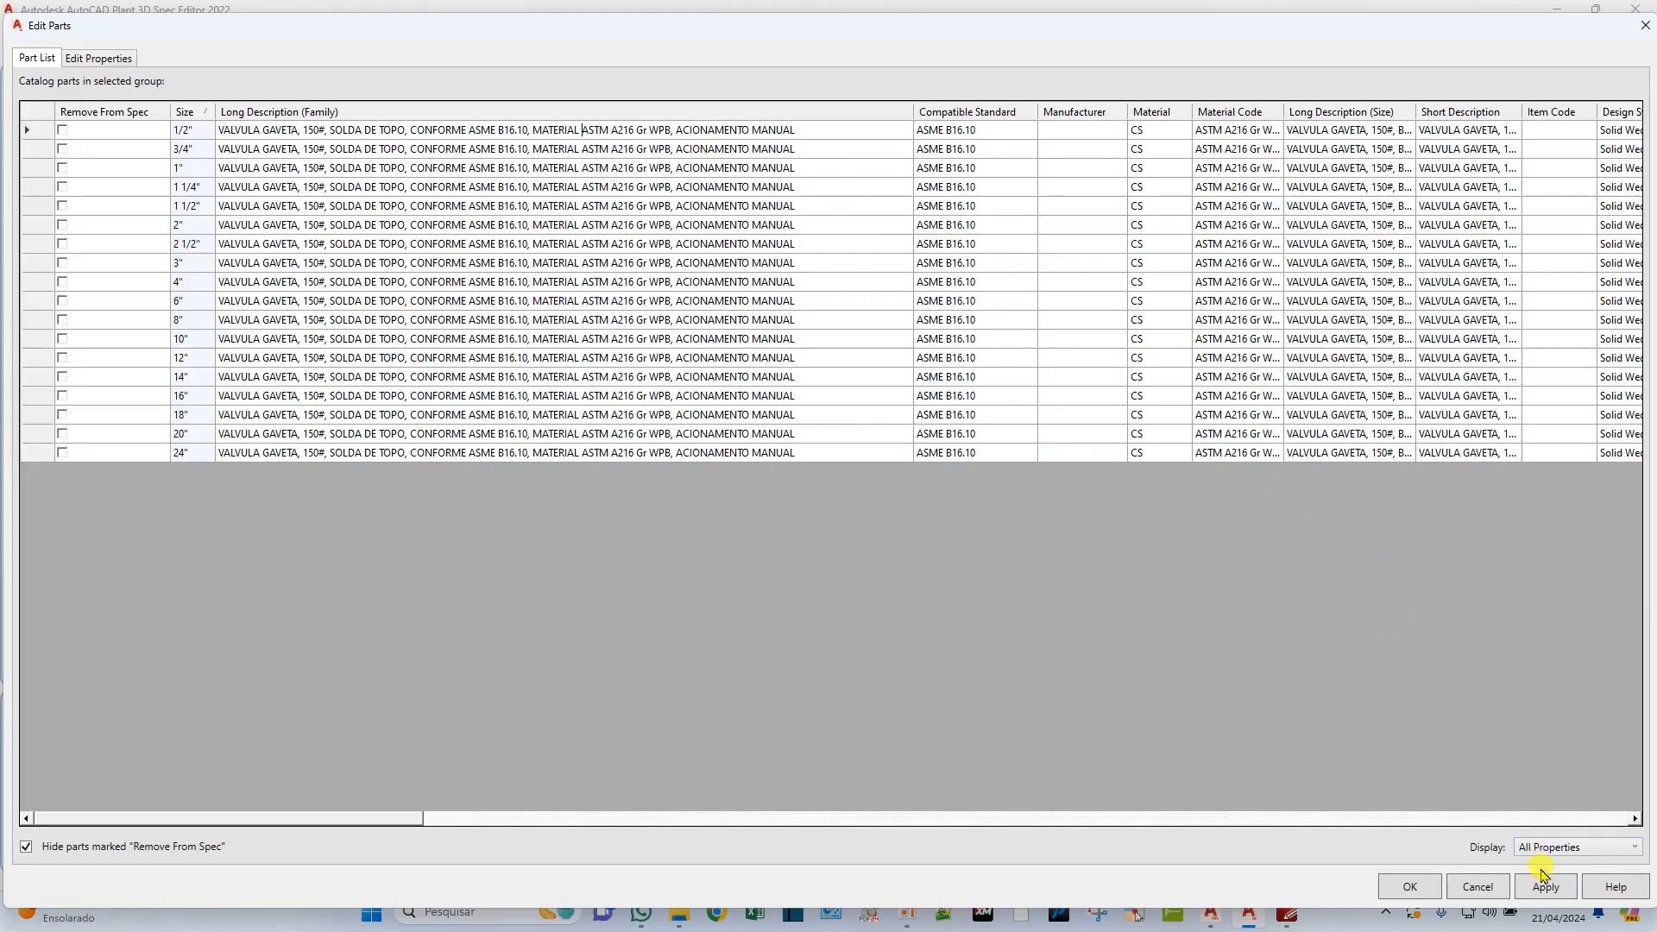
Apply and accept the butt-weld gate valve's part edits, and save the CS150 spec sheet.
{"action": "left_click", "coordinate": [1546, 895]}
{"action": "left_click", "coordinate": [1409, 886]}
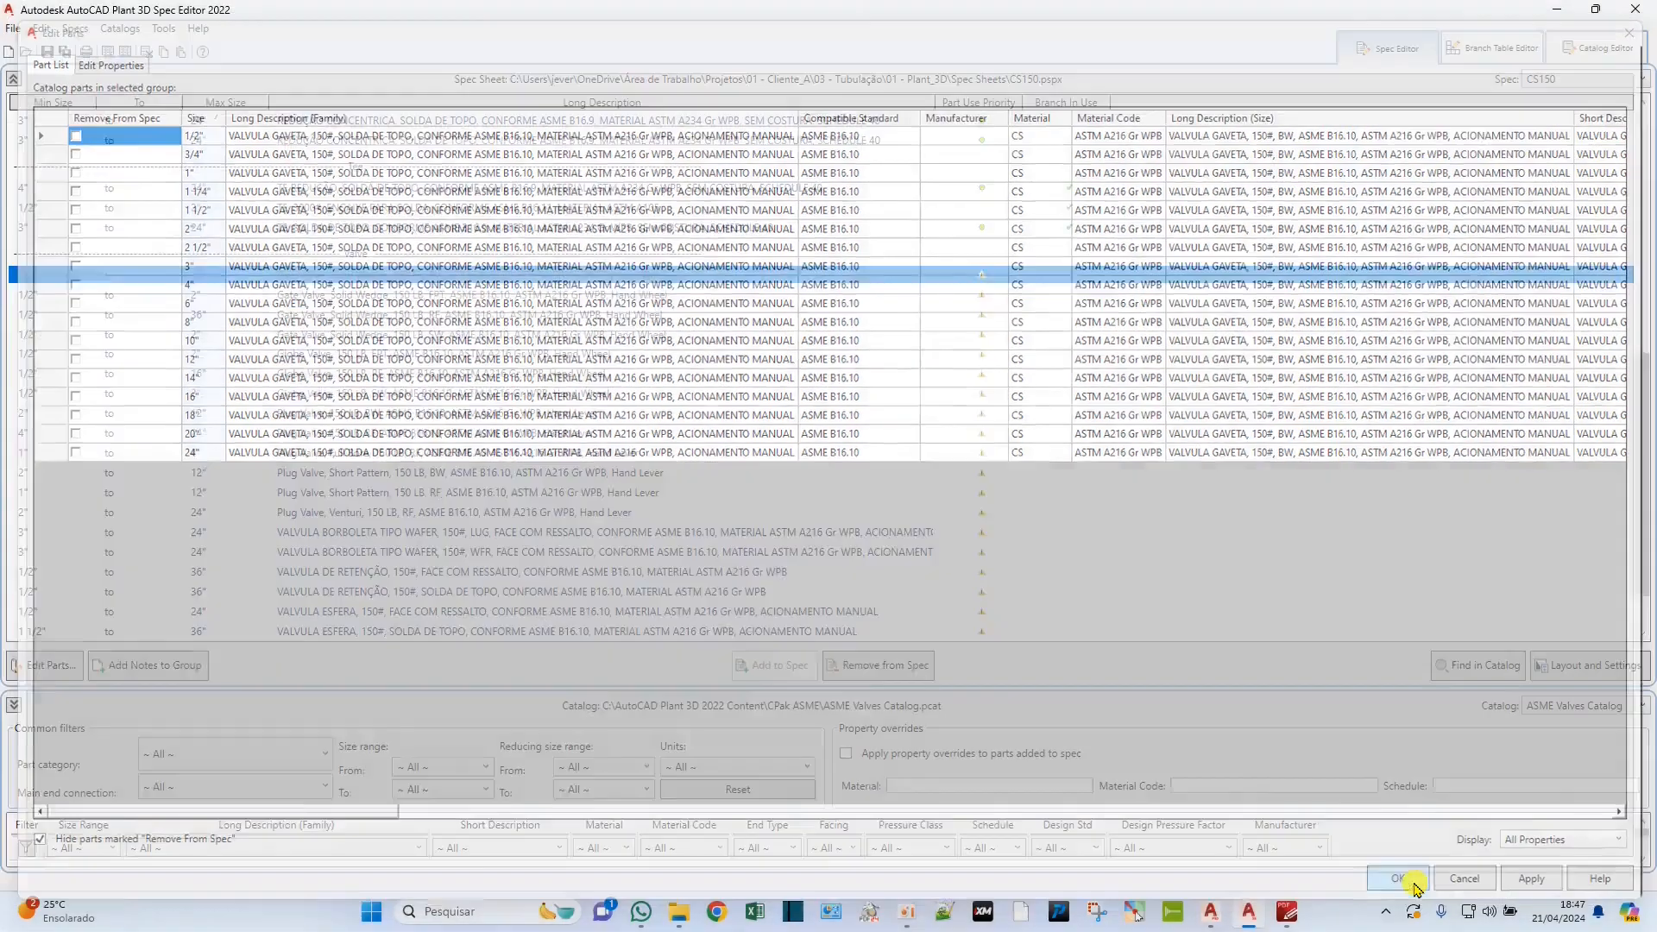
{"action": "left_click", "coordinate": [48, 51]}
{"action": "left_click", "coordinate": [459, 393]}
{"action": "left_click", "coordinate": [438, 413]}
{"action": "left_click", "coordinate": [390, 552]}
{"action": "left_click", "coordinate": [399, 531]}
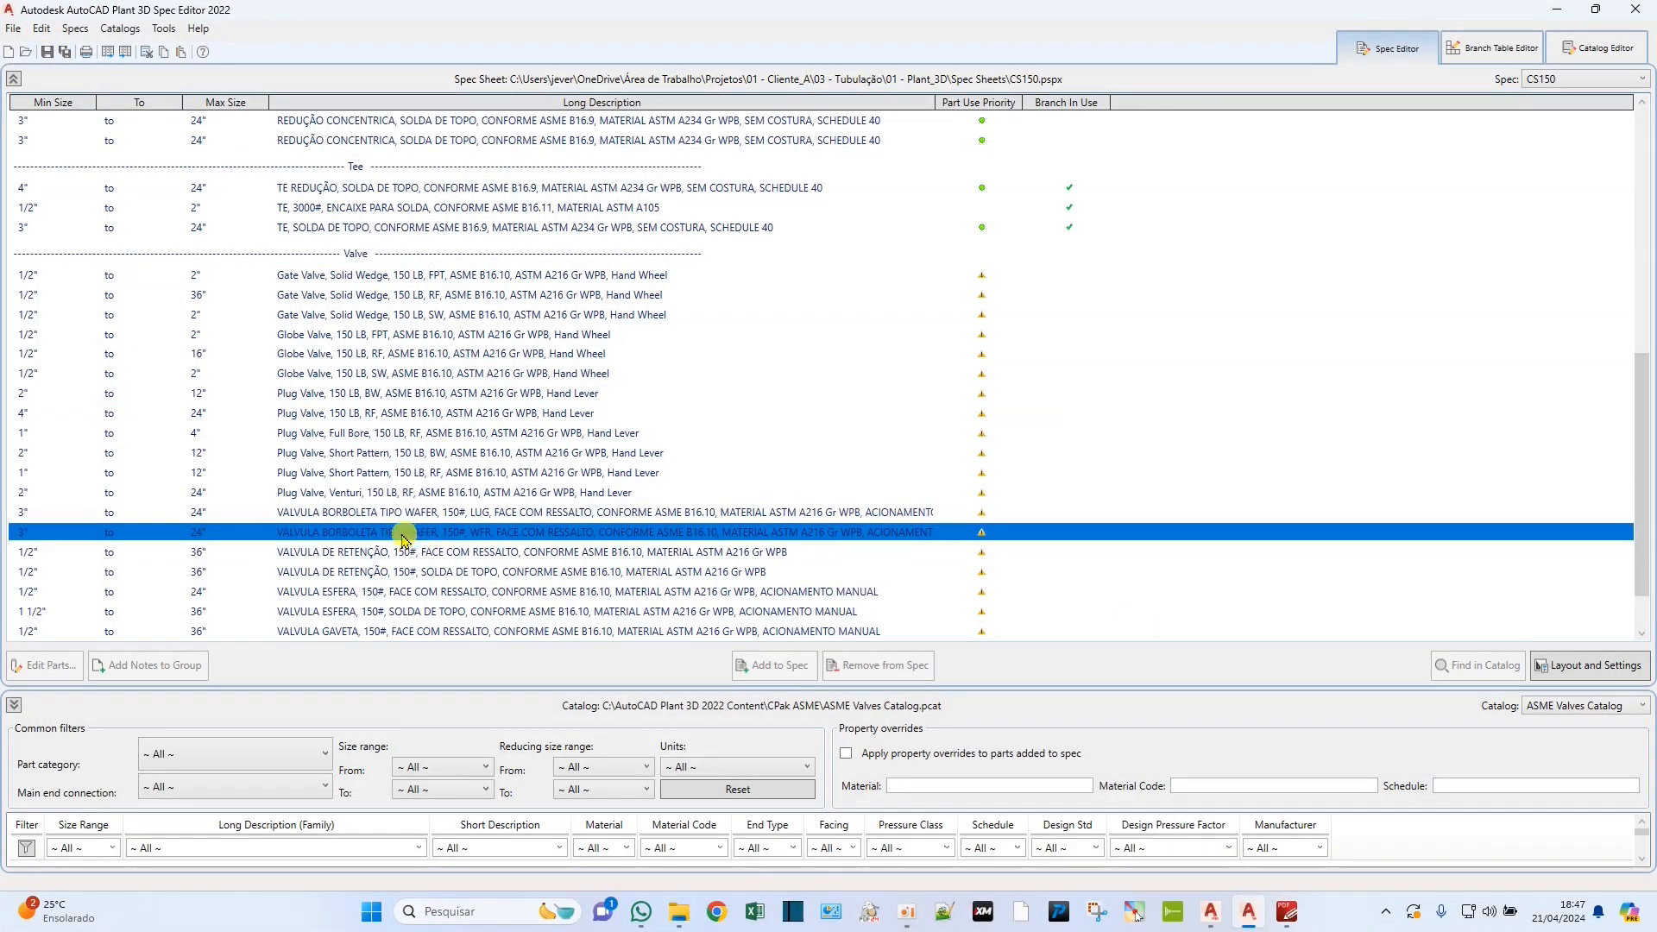
{"action": "left_click", "coordinate": [355, 493]}
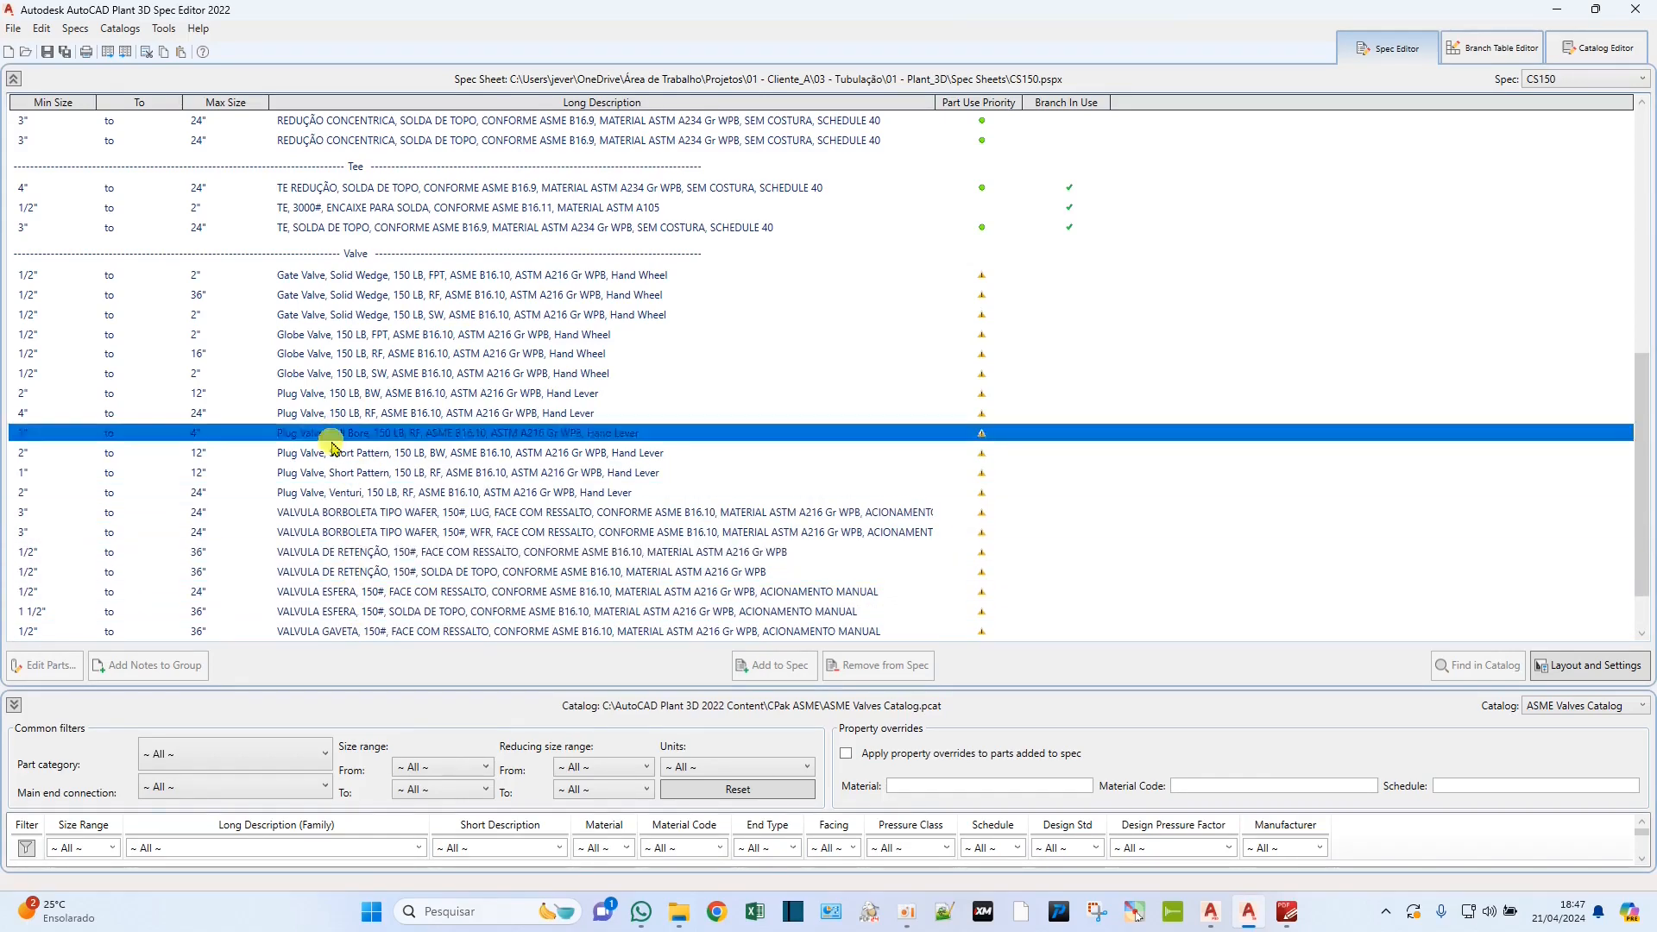
Open the 1/2" to 2" FPT gate valve for part editing and widen its Long Description (Family) column.
{"action": "left_click", "coordinate": [353, 275]}
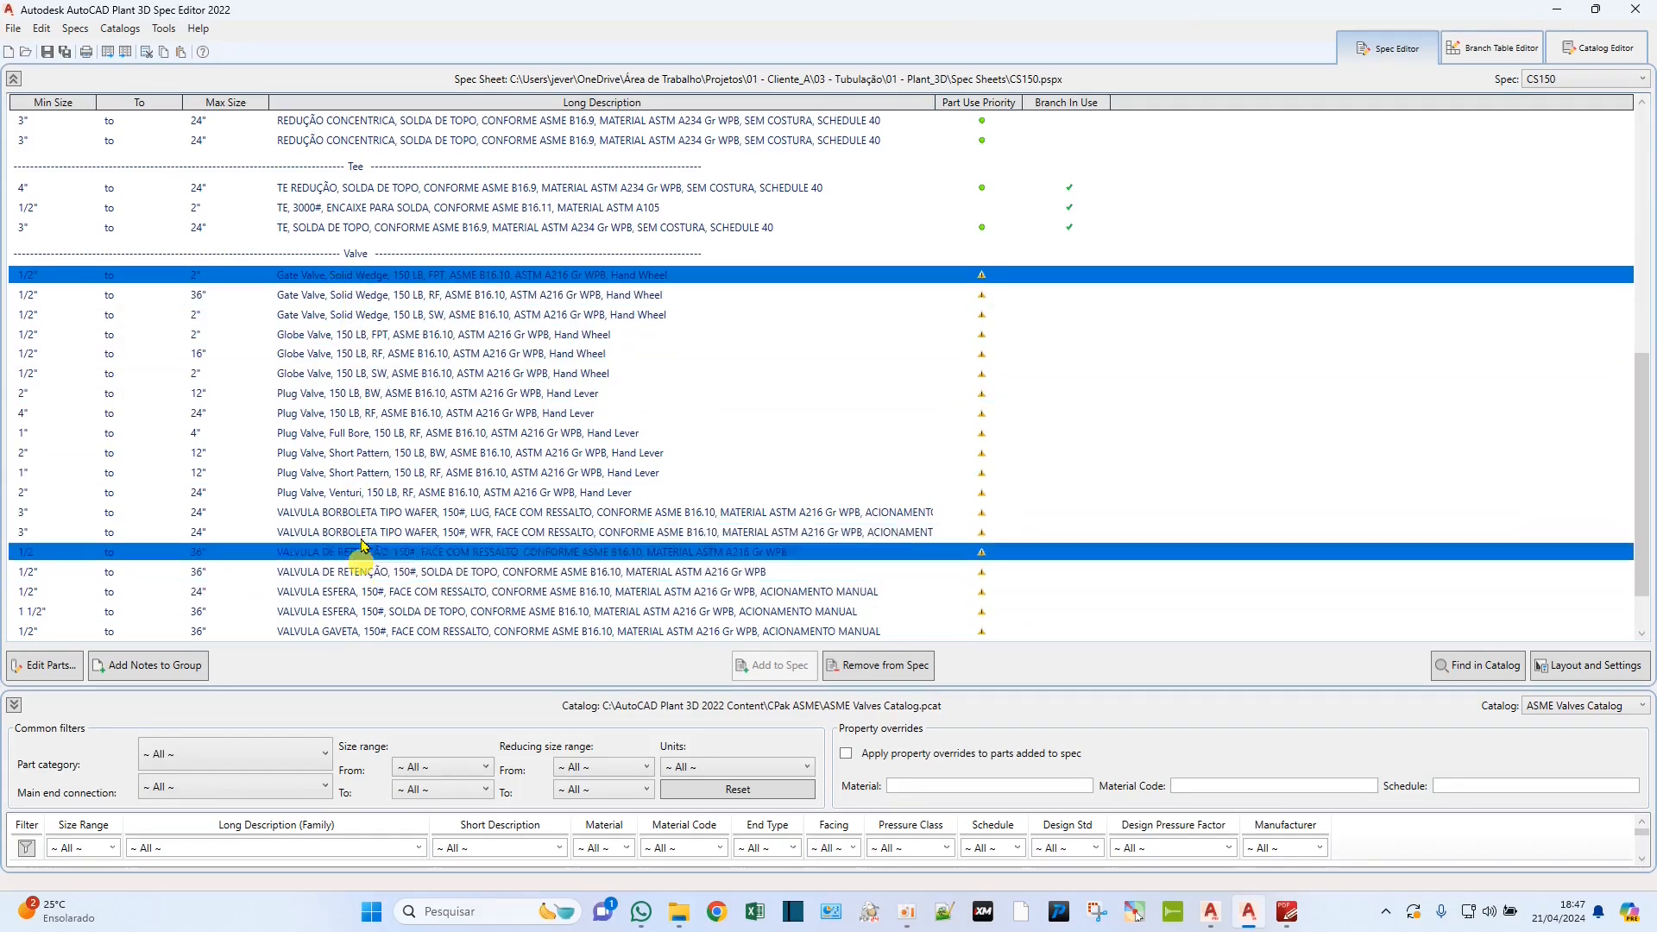
{"action": "double_click", "coordinate": [366, 280]}
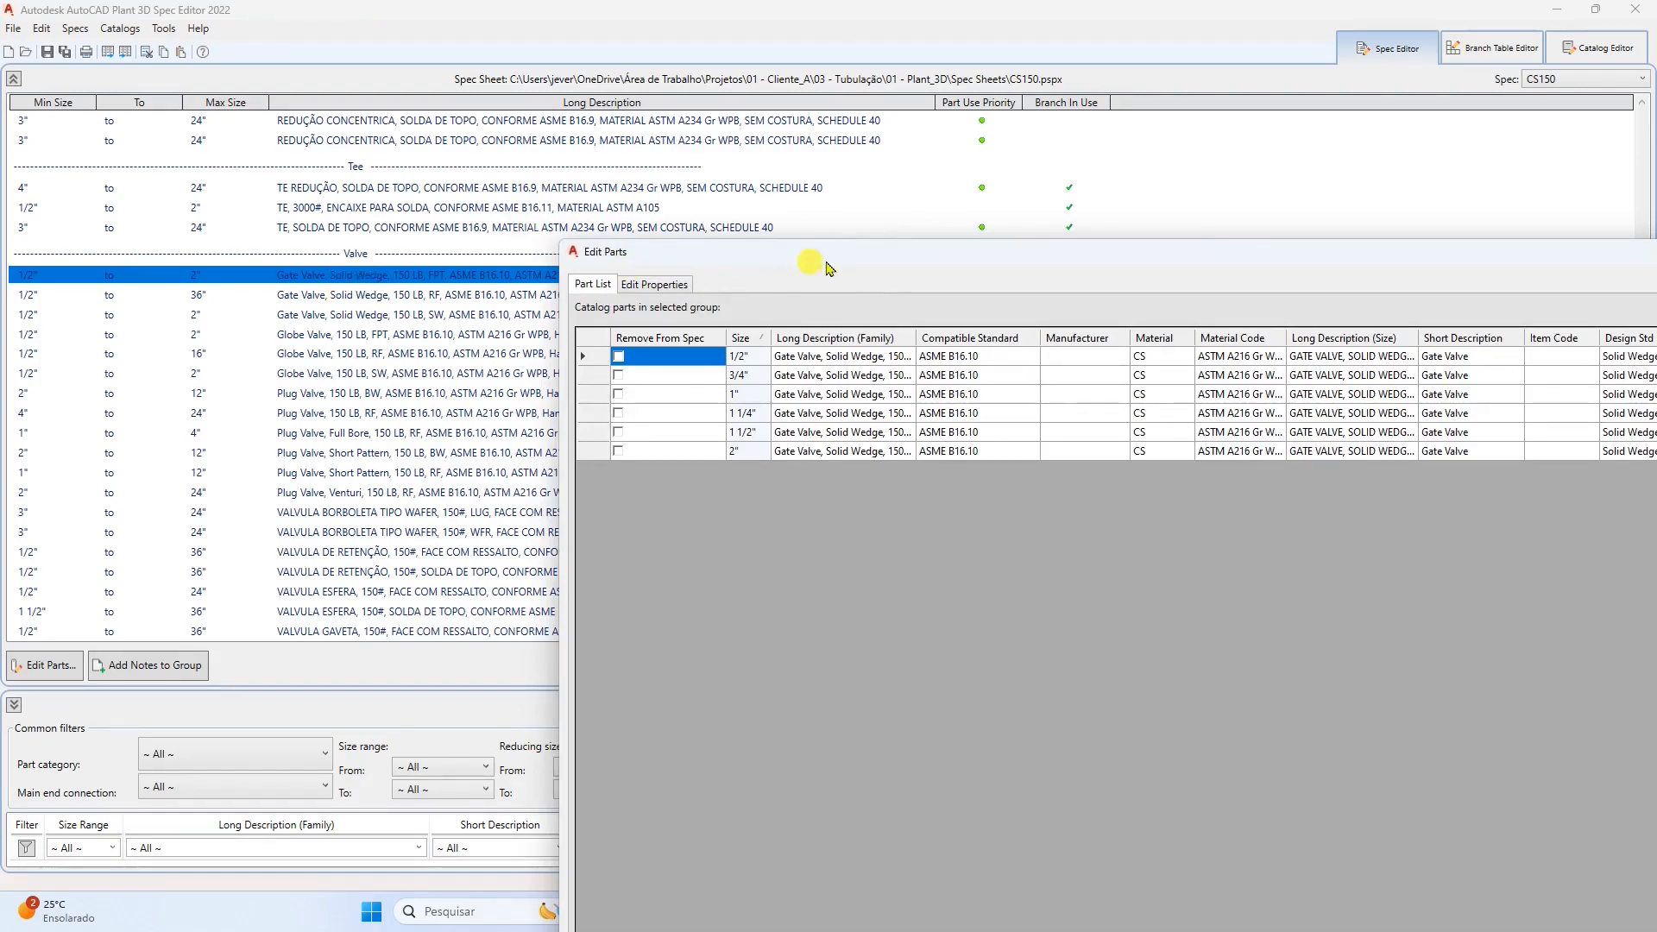
{"action": "left_click_drag", "start_coordinate": [868, 256], "coordinate": [432, 259]}
{"action": "left_click_drag", "start_coordinate": [873, 241], "coordinate": [763, 31]}
{"action": "left_click_drag", "start_coordinate": [367, 106], "coordinate": [686, 111]}
Replace "Gate Valve" with "VALVULA GAVETA" in the FPT gate valve's Long Description (Family).
{"action": "left_click", "coordinate": [273, 130]}
{"action": "left_click", "coordinate": [267, 128]}
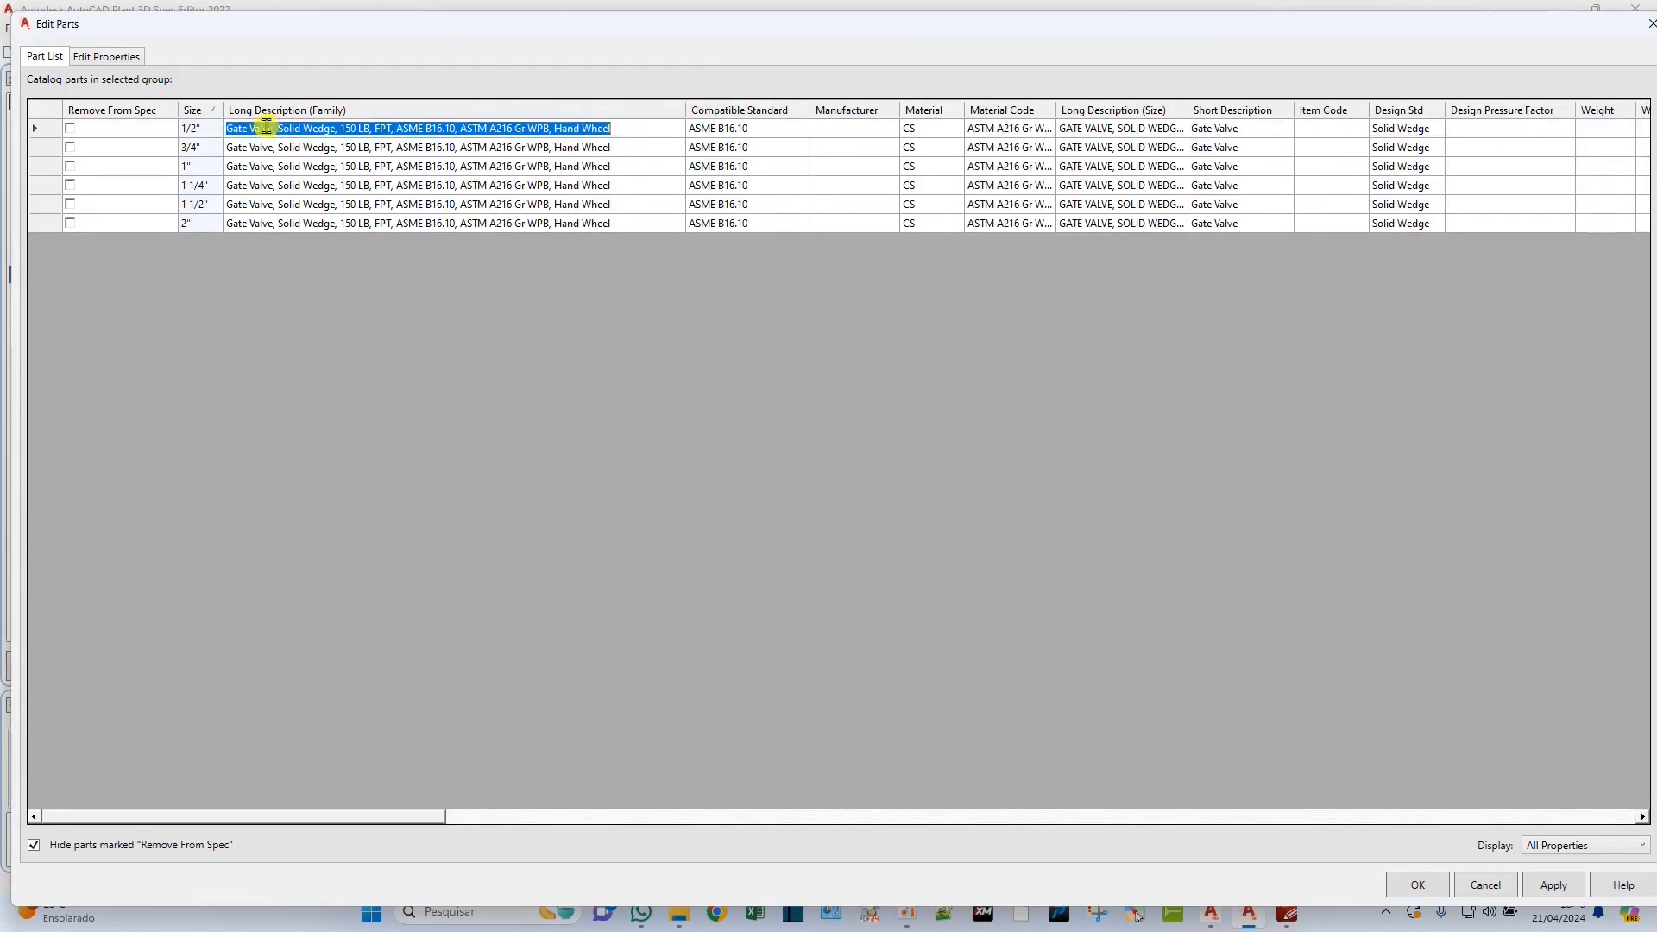
{"action": "left_click_drag", "start_coordinate": [273, 127], "coordinate": [194, 129]}
{"action": "type", "text": "VALVU"}
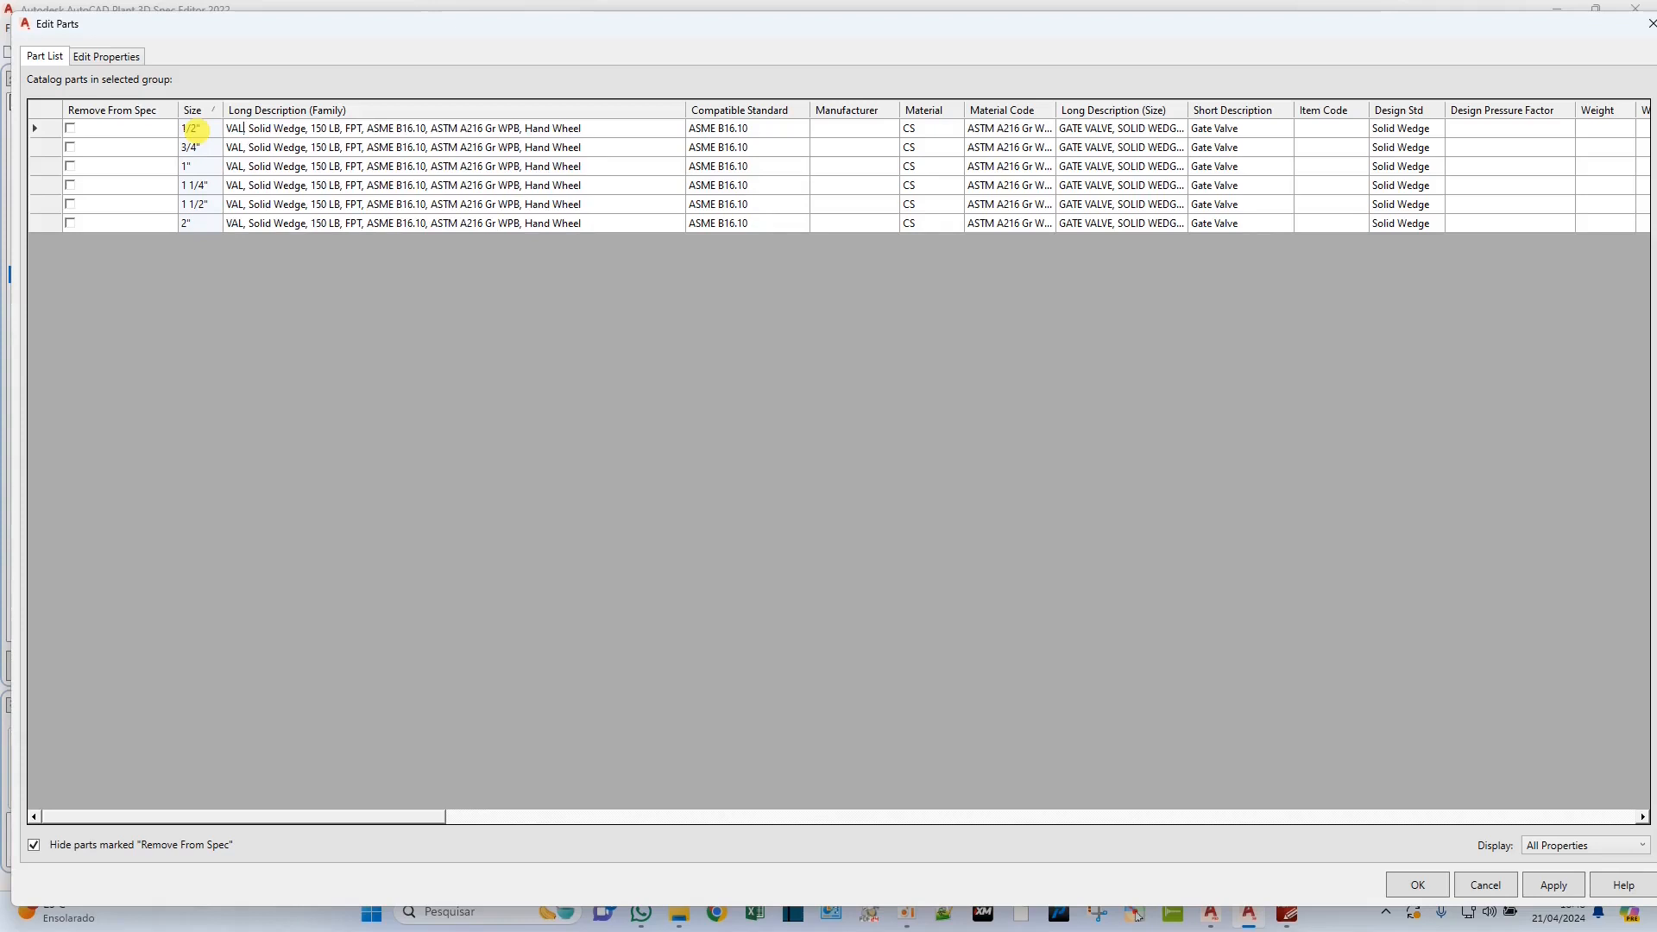
{"action": "type", "text": "LA "}
{"action": "type", "text": "GAVETA"}
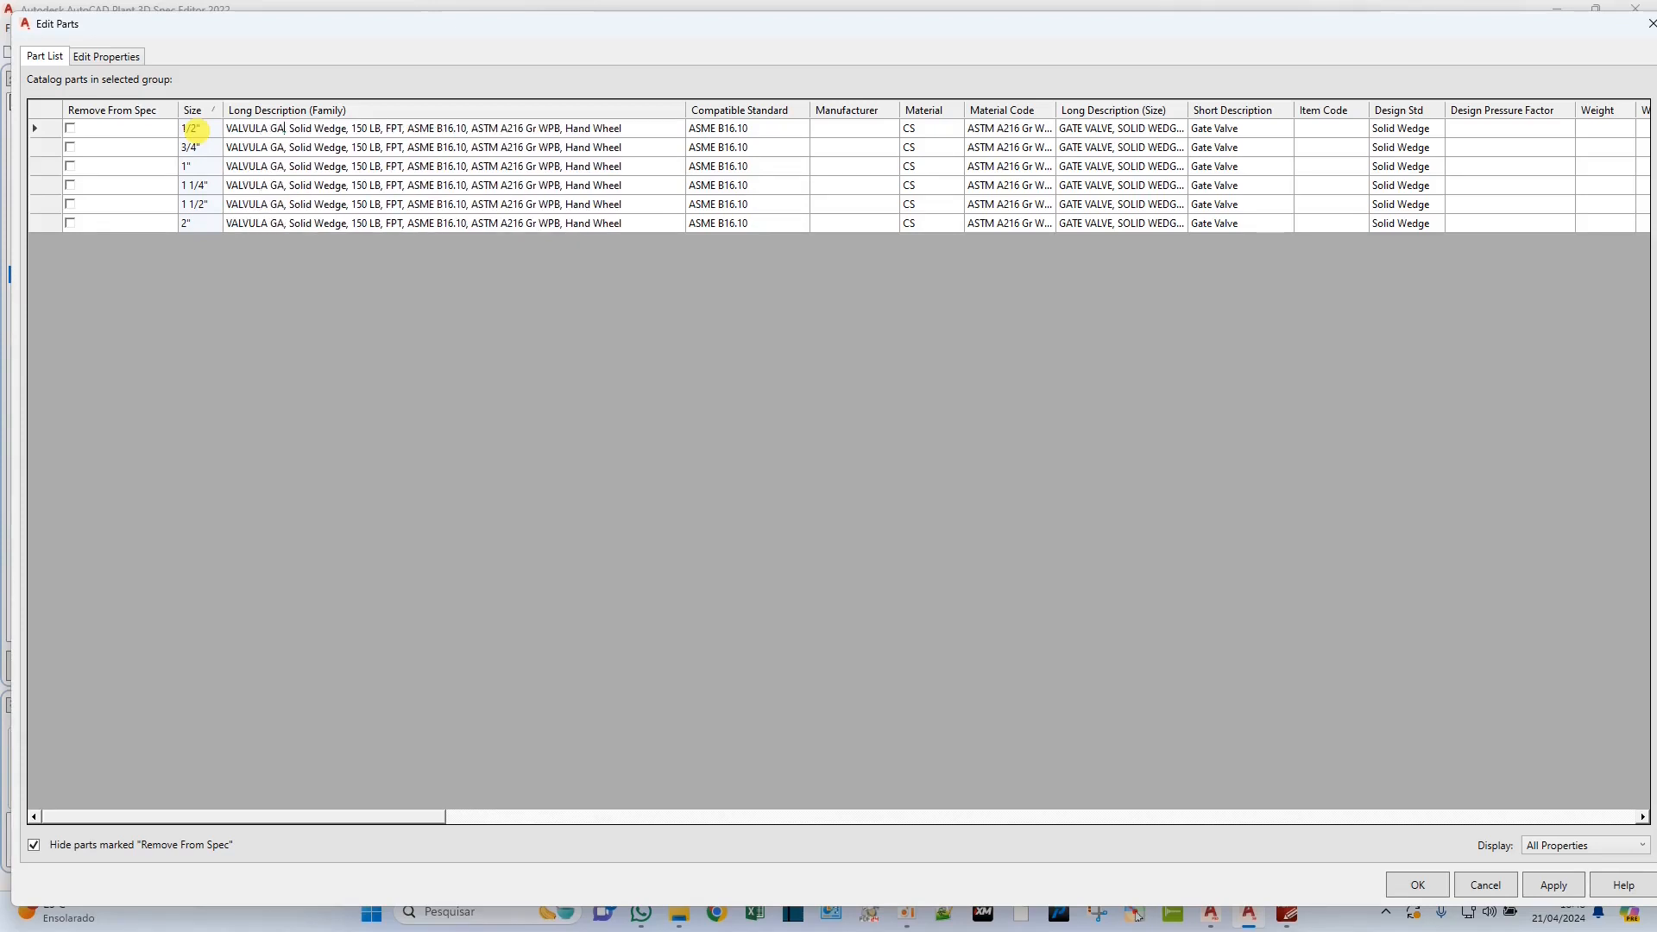
Remove "Solid Wedge" from the FPT gate valve's family description and change its pressure class to "150#".
{"action": "key", "text": "BackSpace"}
{"action": "key", "text": "BackSpace"}
{"action": "key", "text": "BackSpace"}
{"action": "key", "text": "BackSpace"}
{"action": "key", "text": "BackSpace"}
{"action": "key", "text": "BackSpace"}
{"action": "key", "text": "BackSpace"}
{"action": "key", "text": "BackSpace"}
{"action": "key", "text": "BackSpace"}
{"action": "key", "text": "BackSpace"}
{"action": "key", "text": "BackSpace"}
{"action": "key", "text": "BackSpace"}
{"action": "key", "text": "BackSpace"}
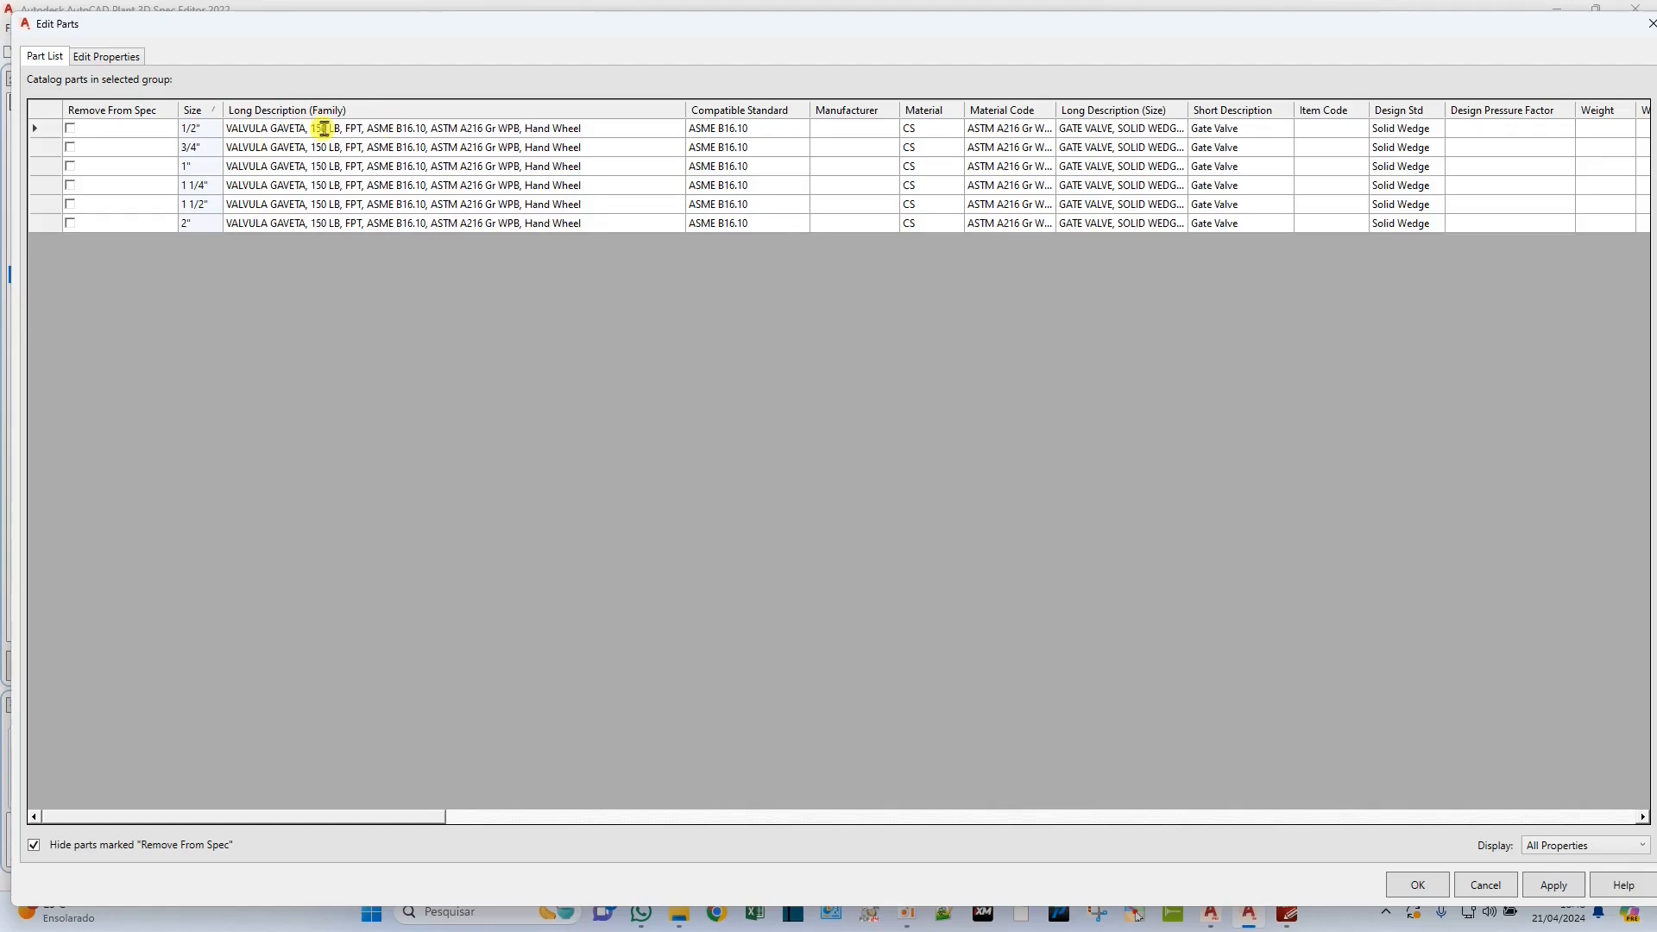
{"action": "key", "text": "BackSpace"}
{"action": "key", "text": "BackSpace"}
{"action": "key", "text": "BackSpace"}
{"action": "type", "text": "#"}
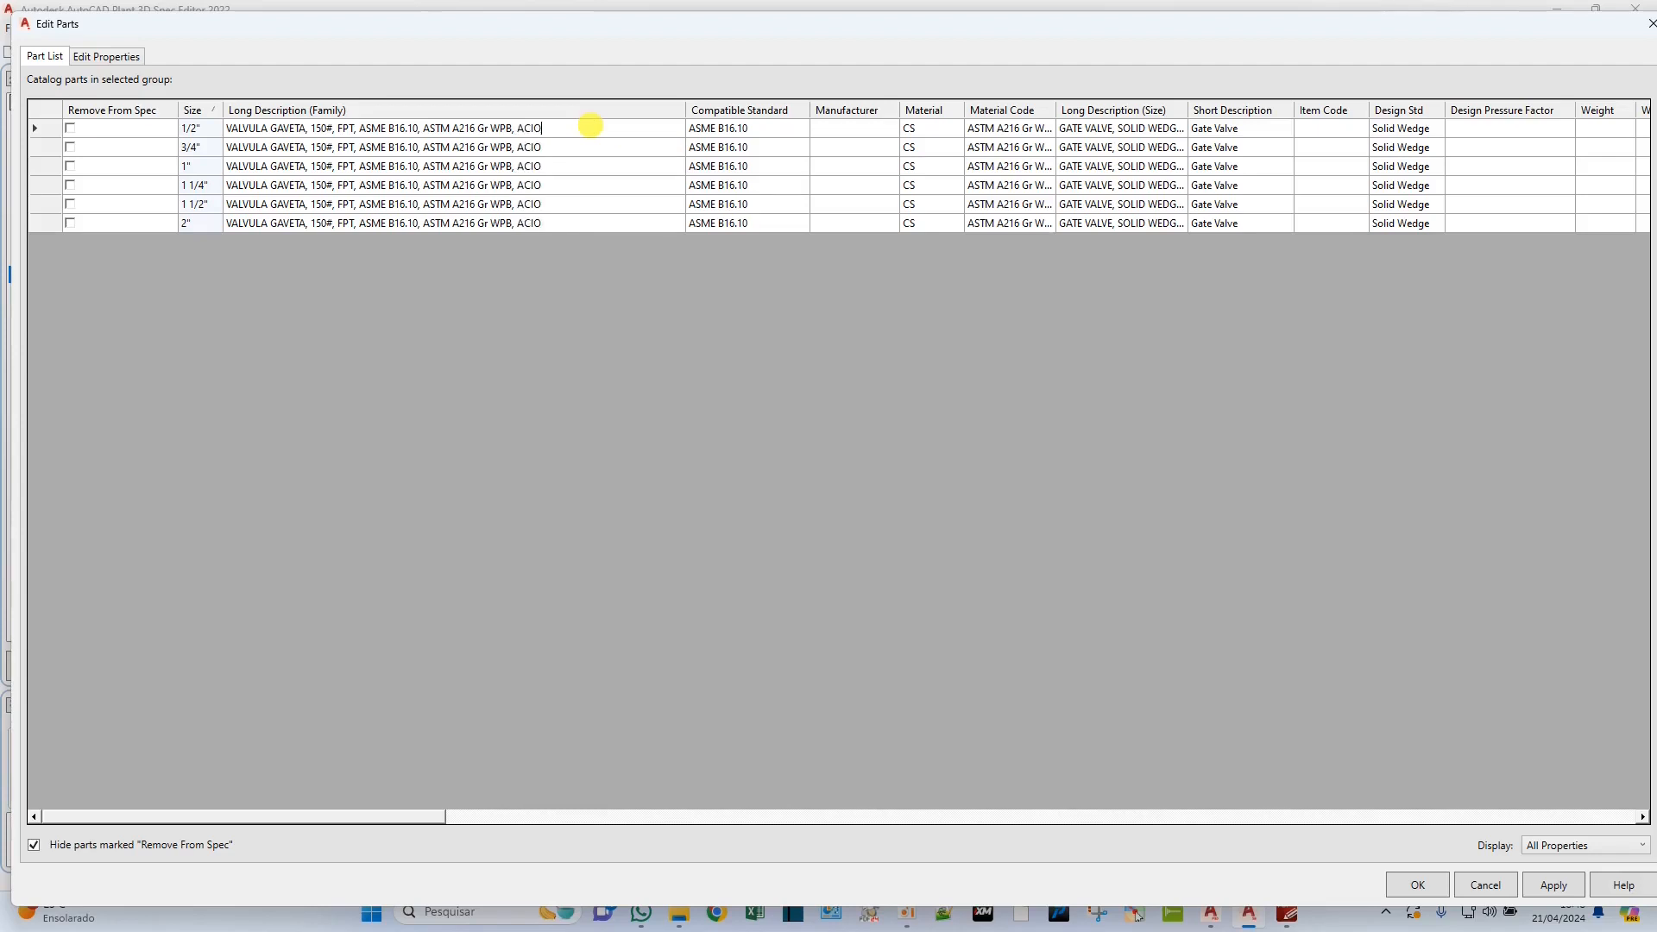
End the FPT valve's family description with "ACIONAMENTO MANUAL" and copy it into Long Description (Size) and Short Description for all sizes.
{"action": "type", "text": "NA"}
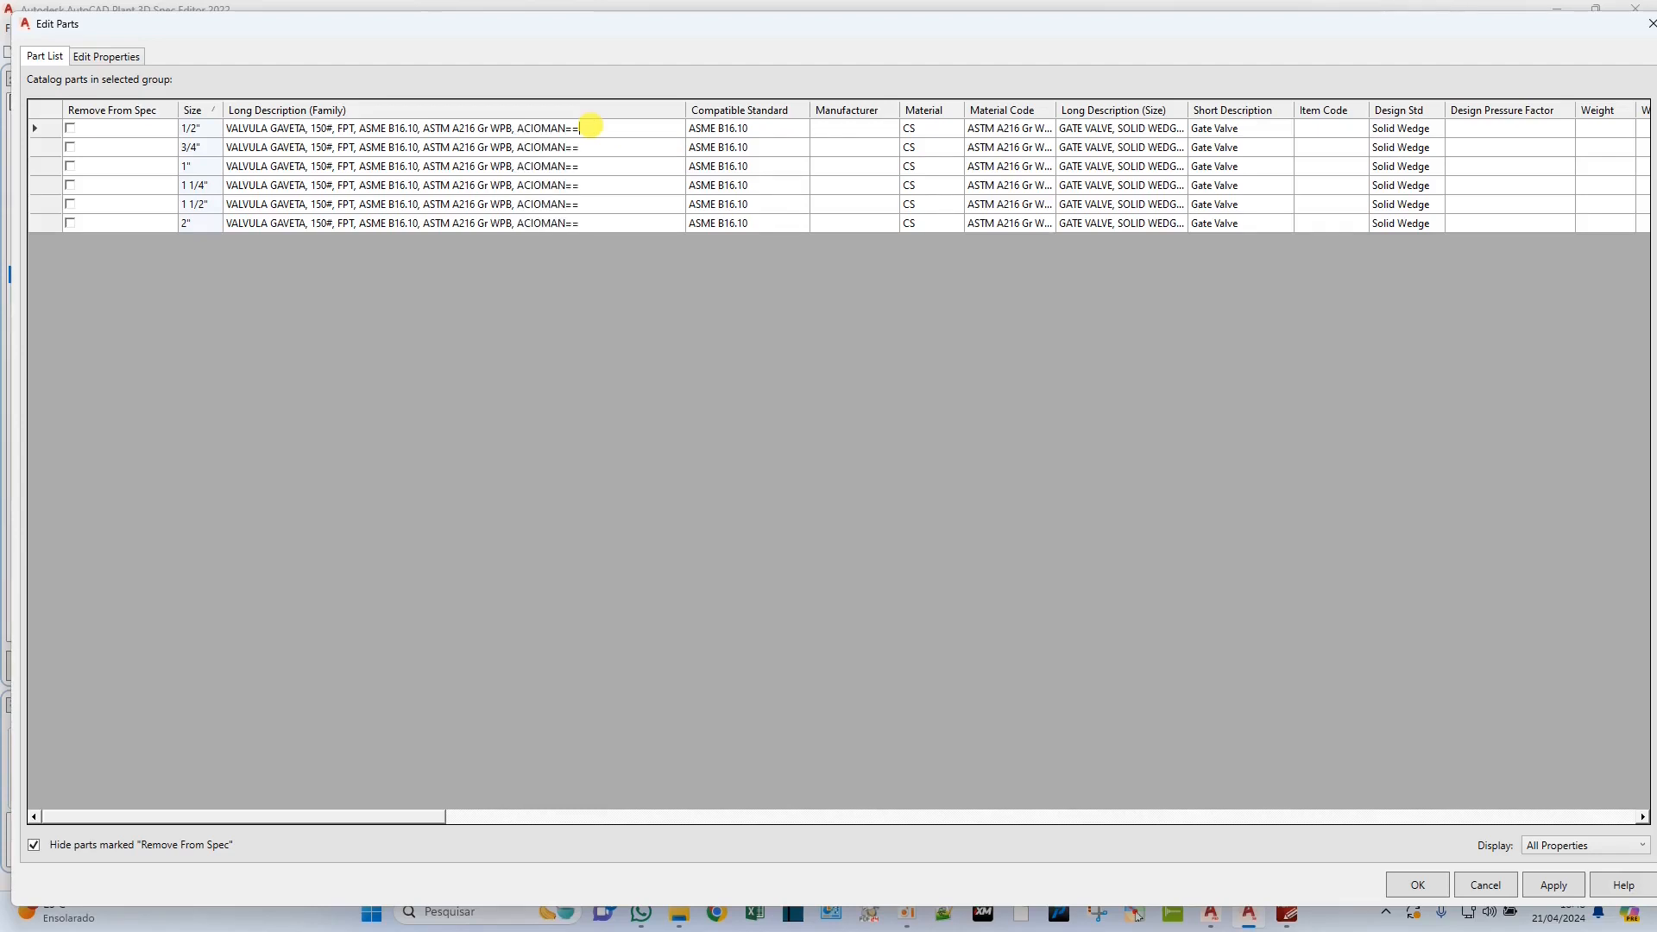
{"action": "type", "text": "MENTO MANUAL"}
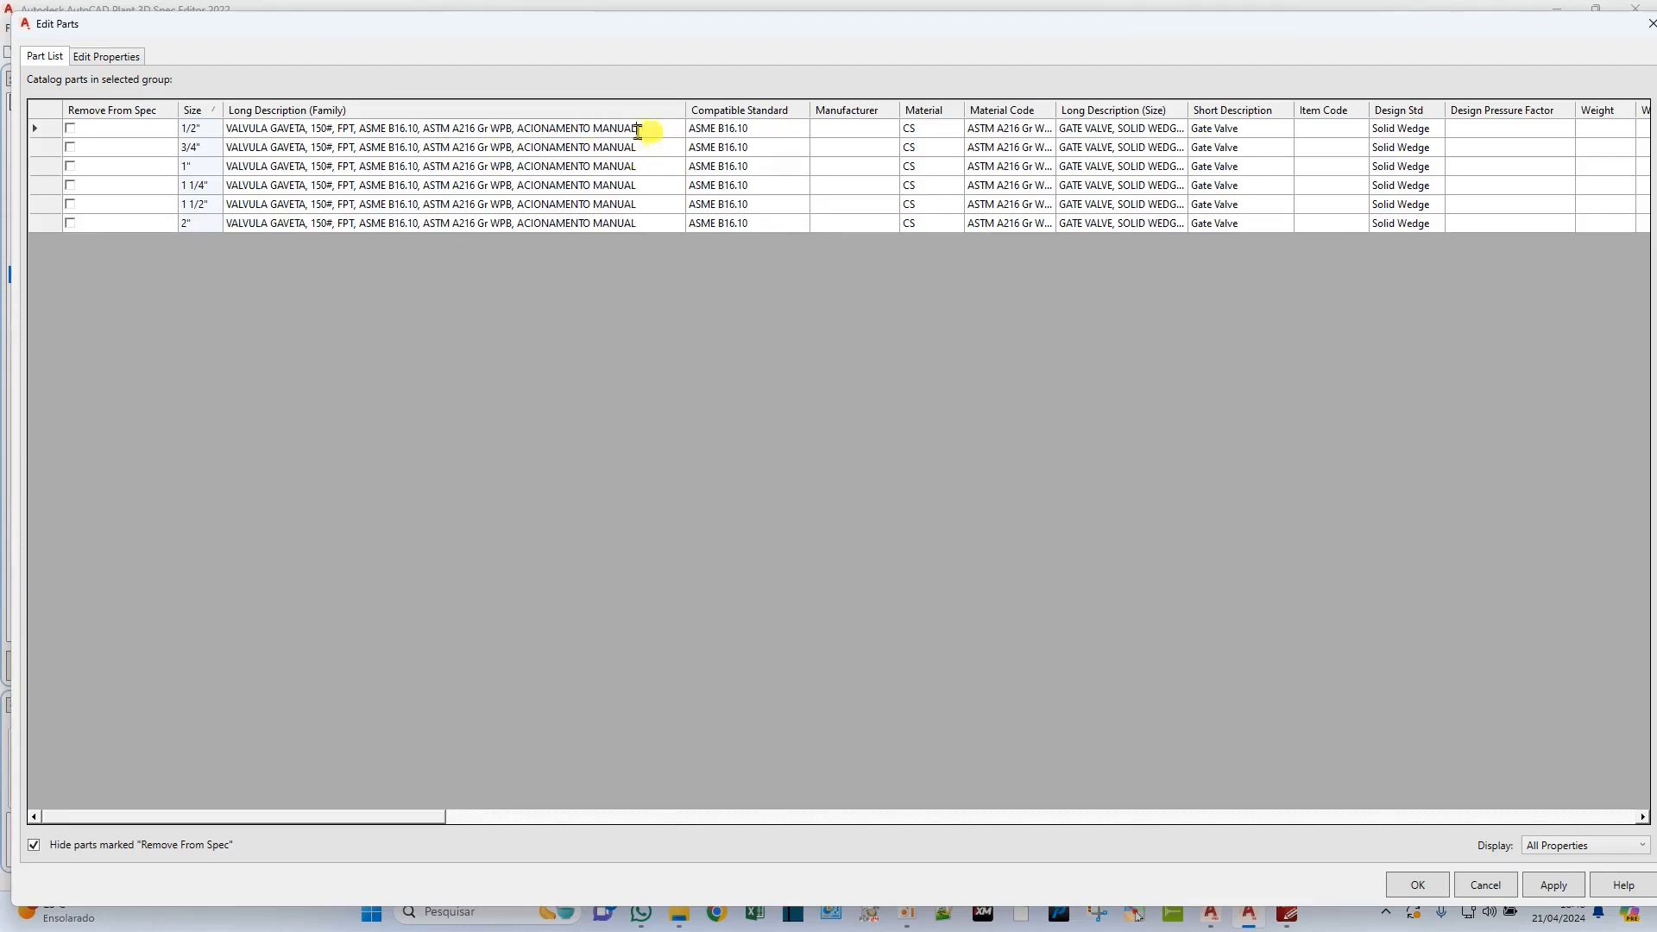
{"action": "left_click_drag", "start_coordinate": [639, 131], "coordinate": [228, 128]}
{"action": "key", "text": "ctrl+c"}
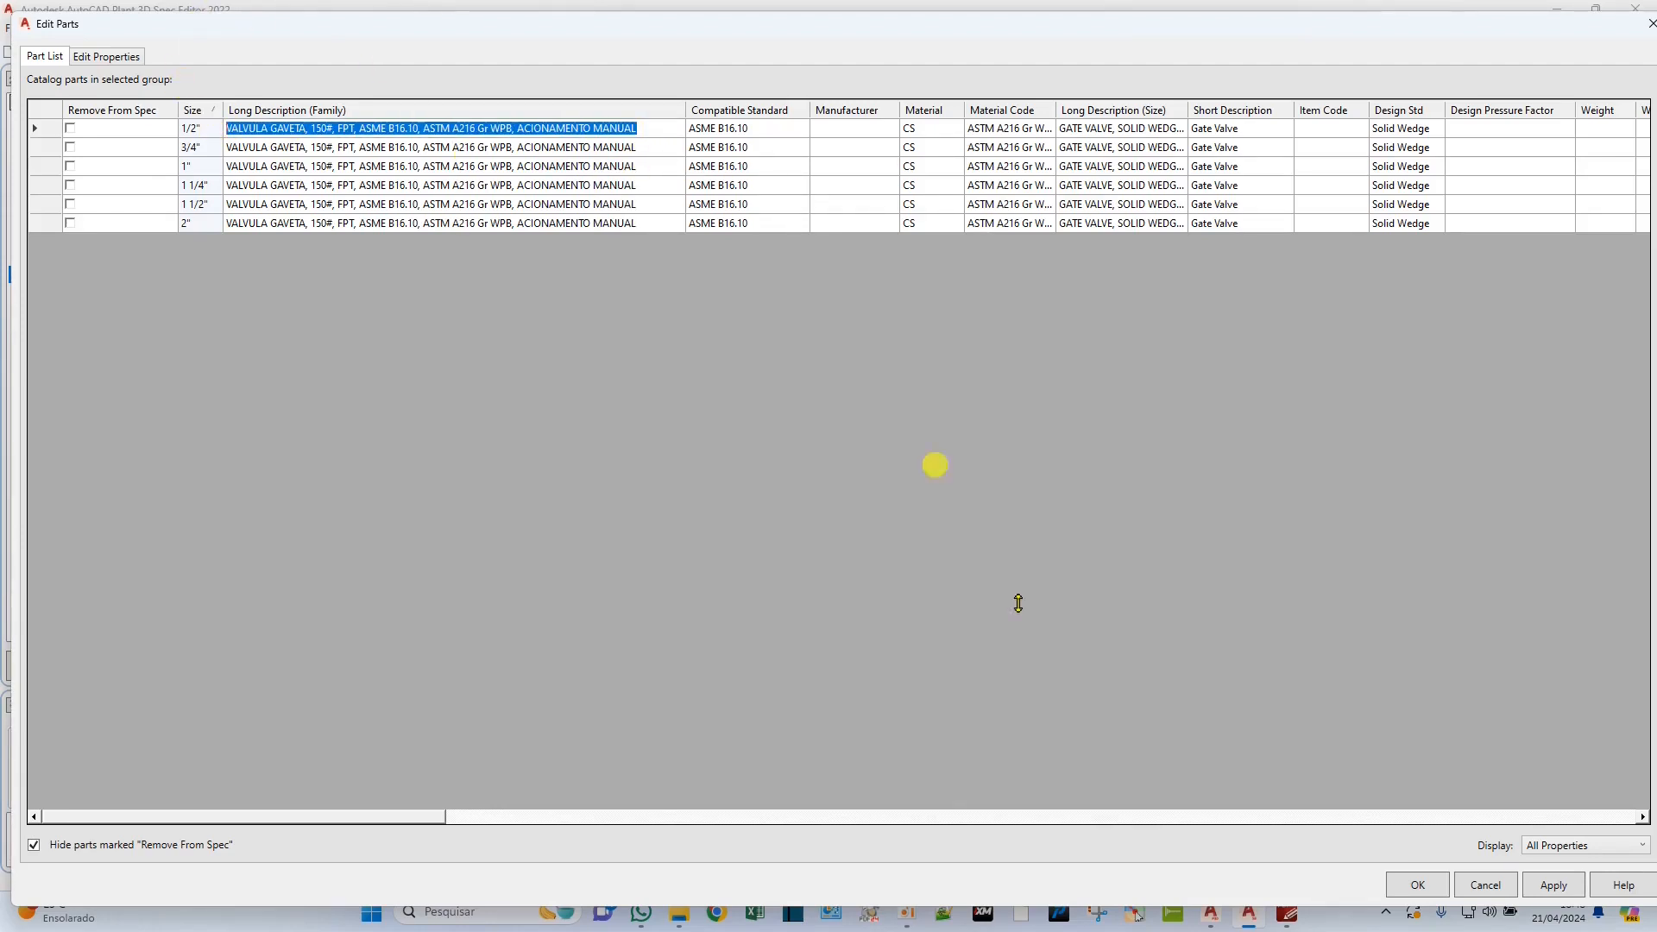
{"action": "left_click_drag", "start_coordinate": [1109, 129], "coordinate": [1249, 227]}
{"action": "key", "text": "ctrl+v"}
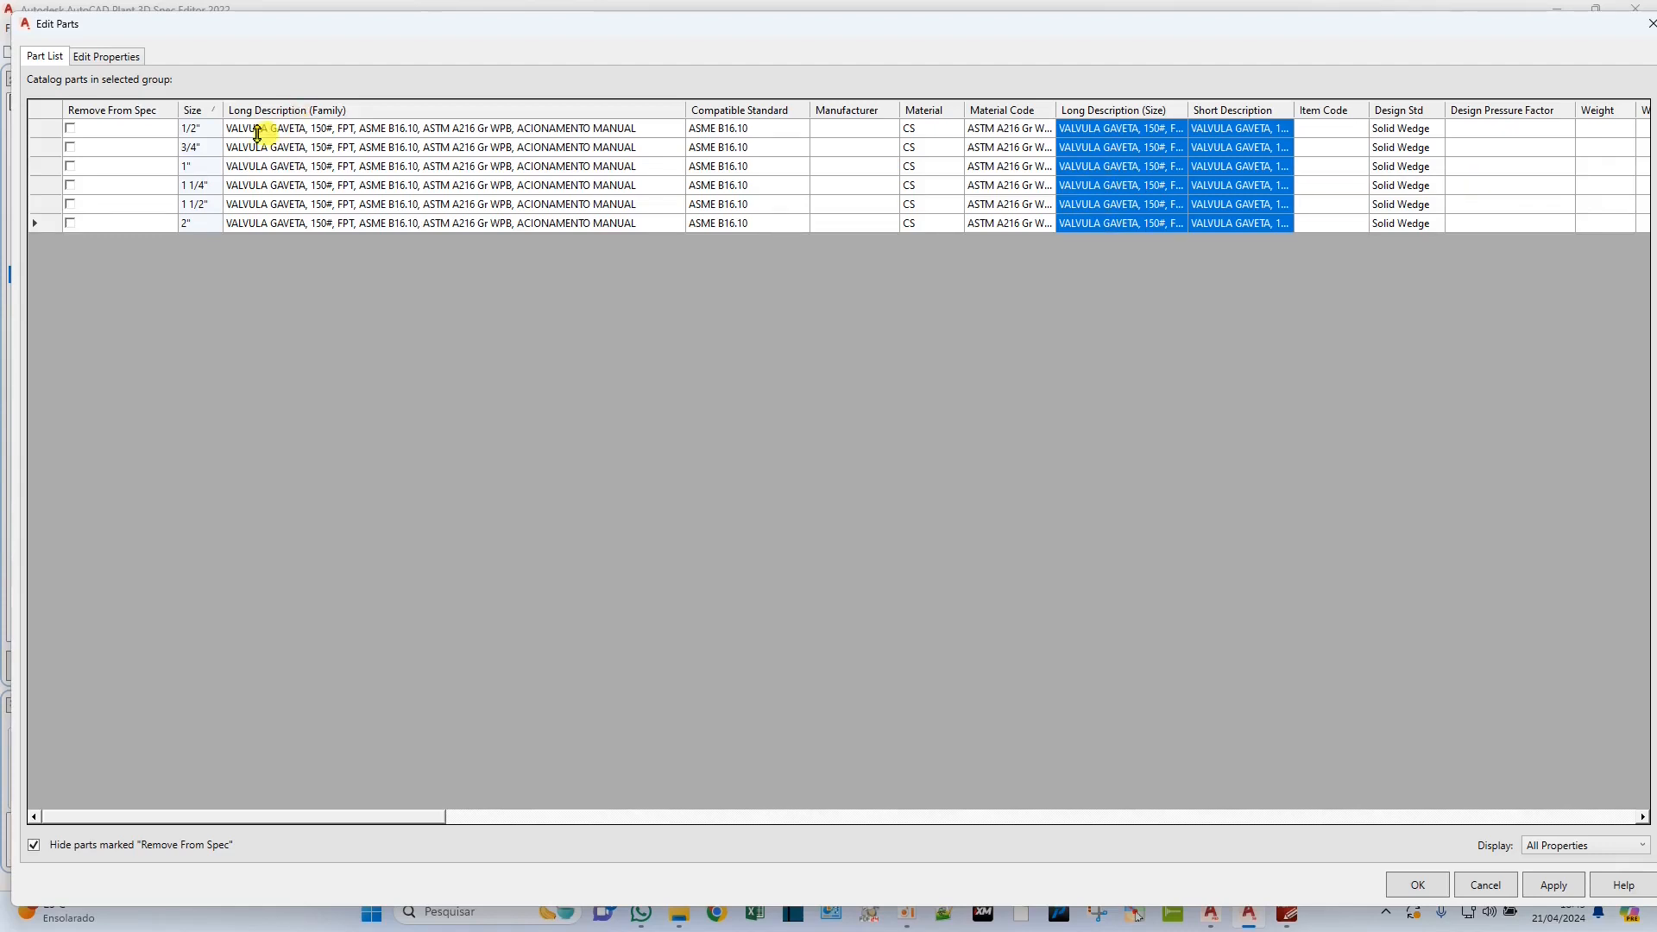
Replace "FPT" with "ROSCA NPT" in the threaded gate valve's Long Description (Family).
{"action": "left_click", "coordinate": [319, 128]}
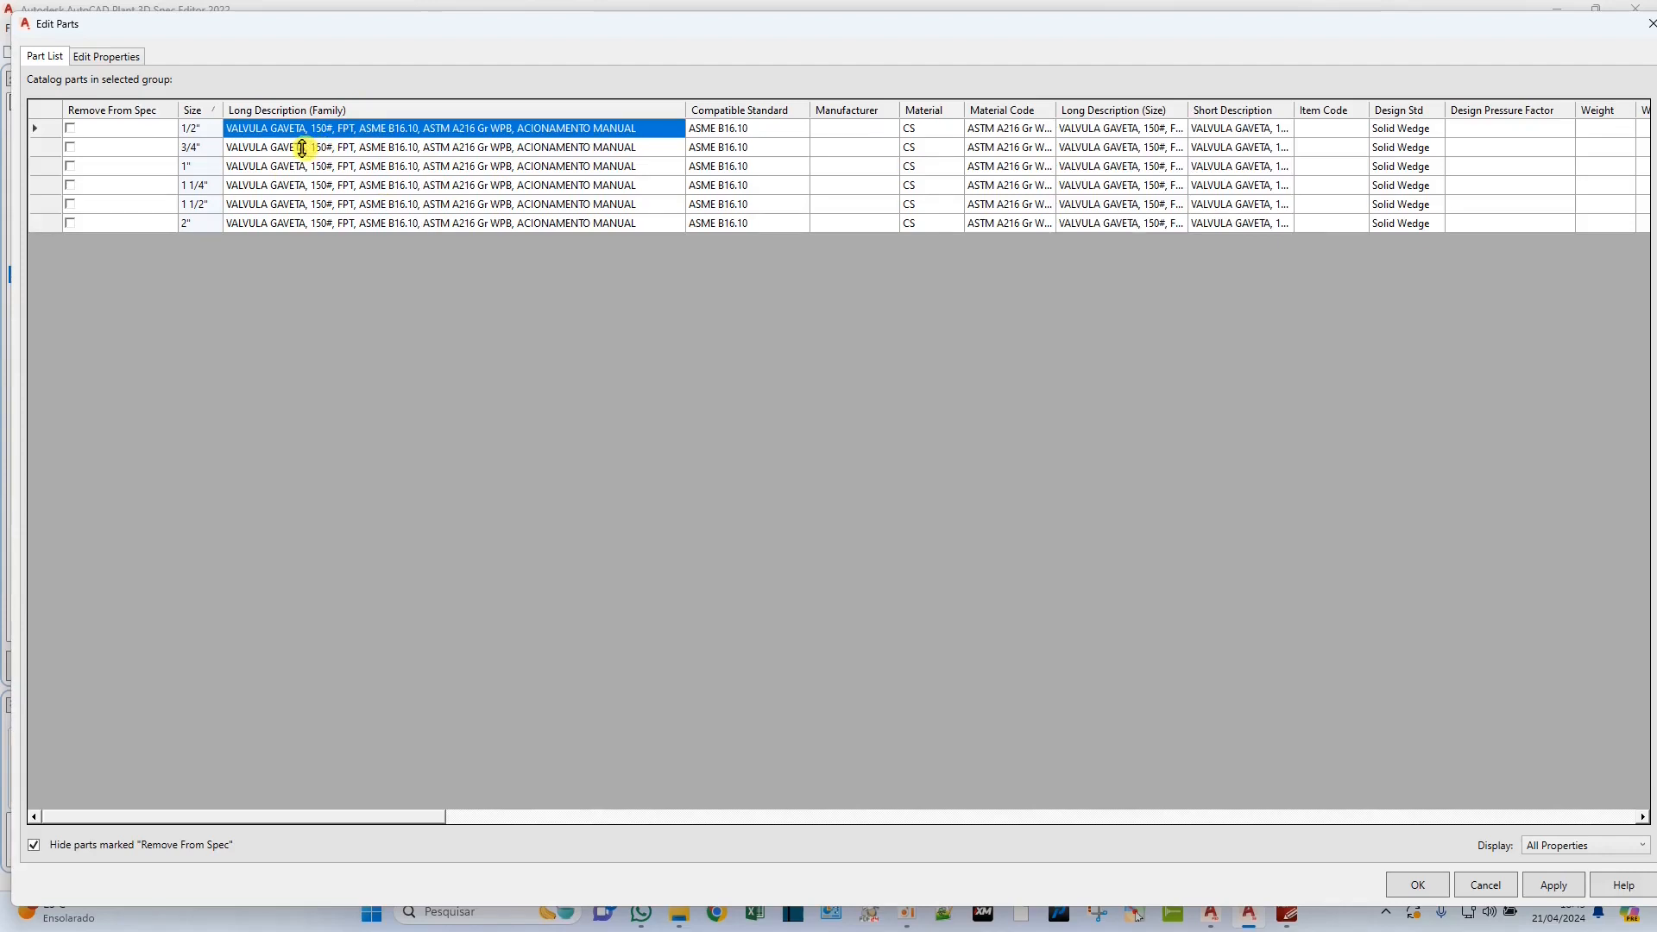
{"action": "left_click", "coordinate": [302, 147]}
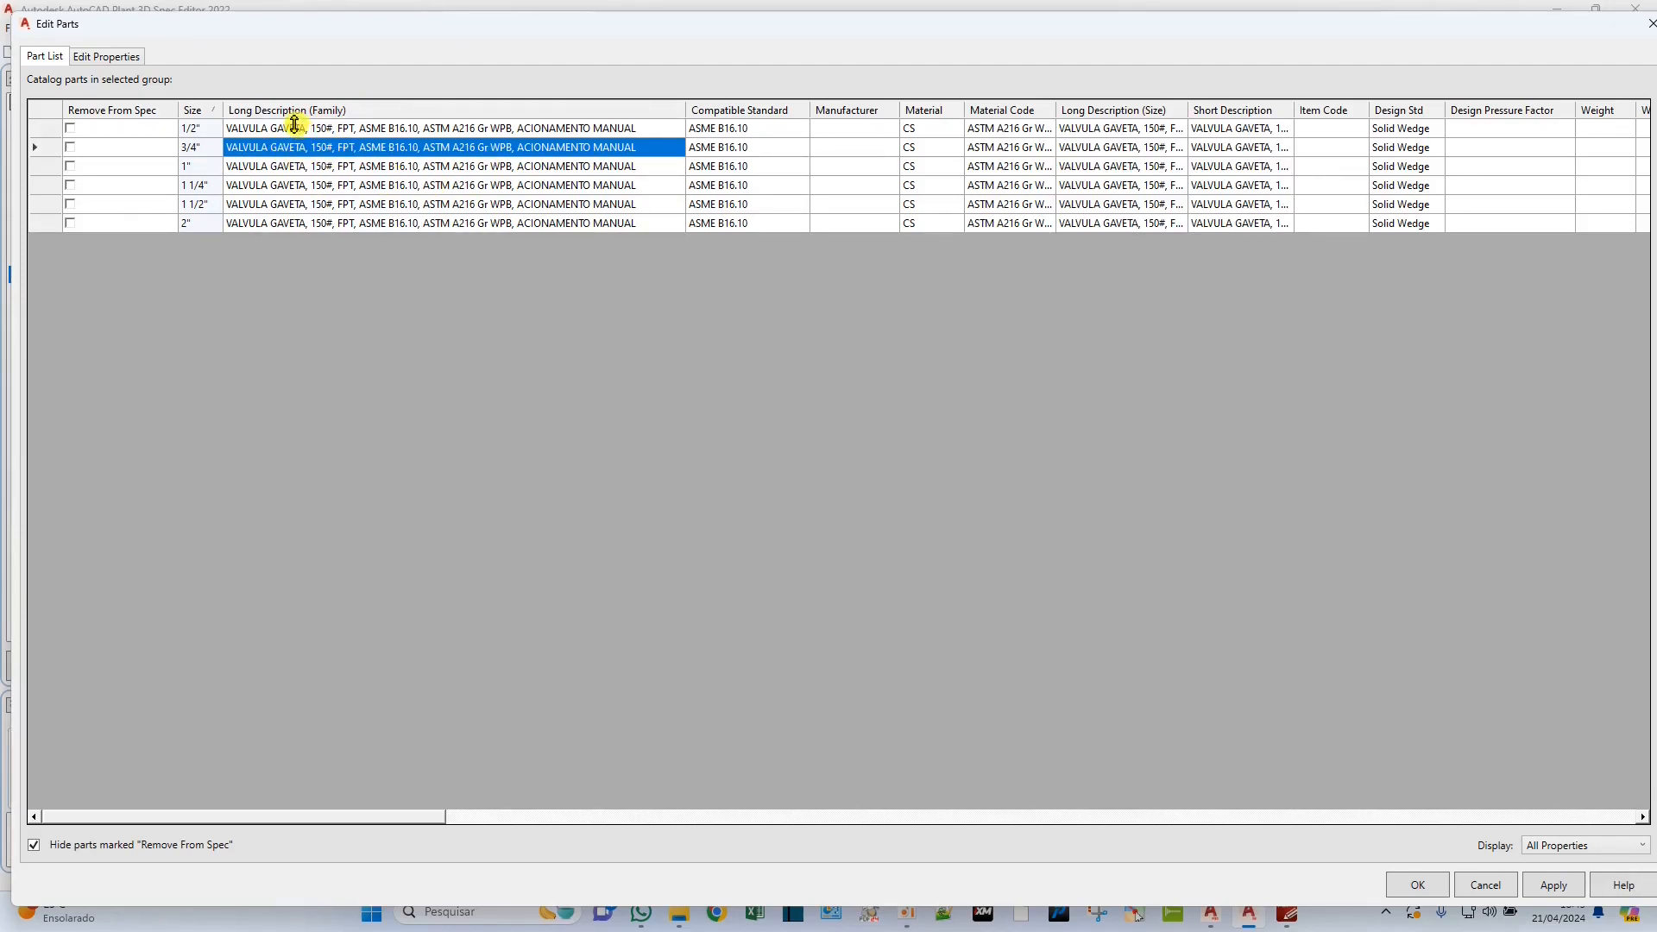
{"action": "left_click", "coordinate": [354, 128]}
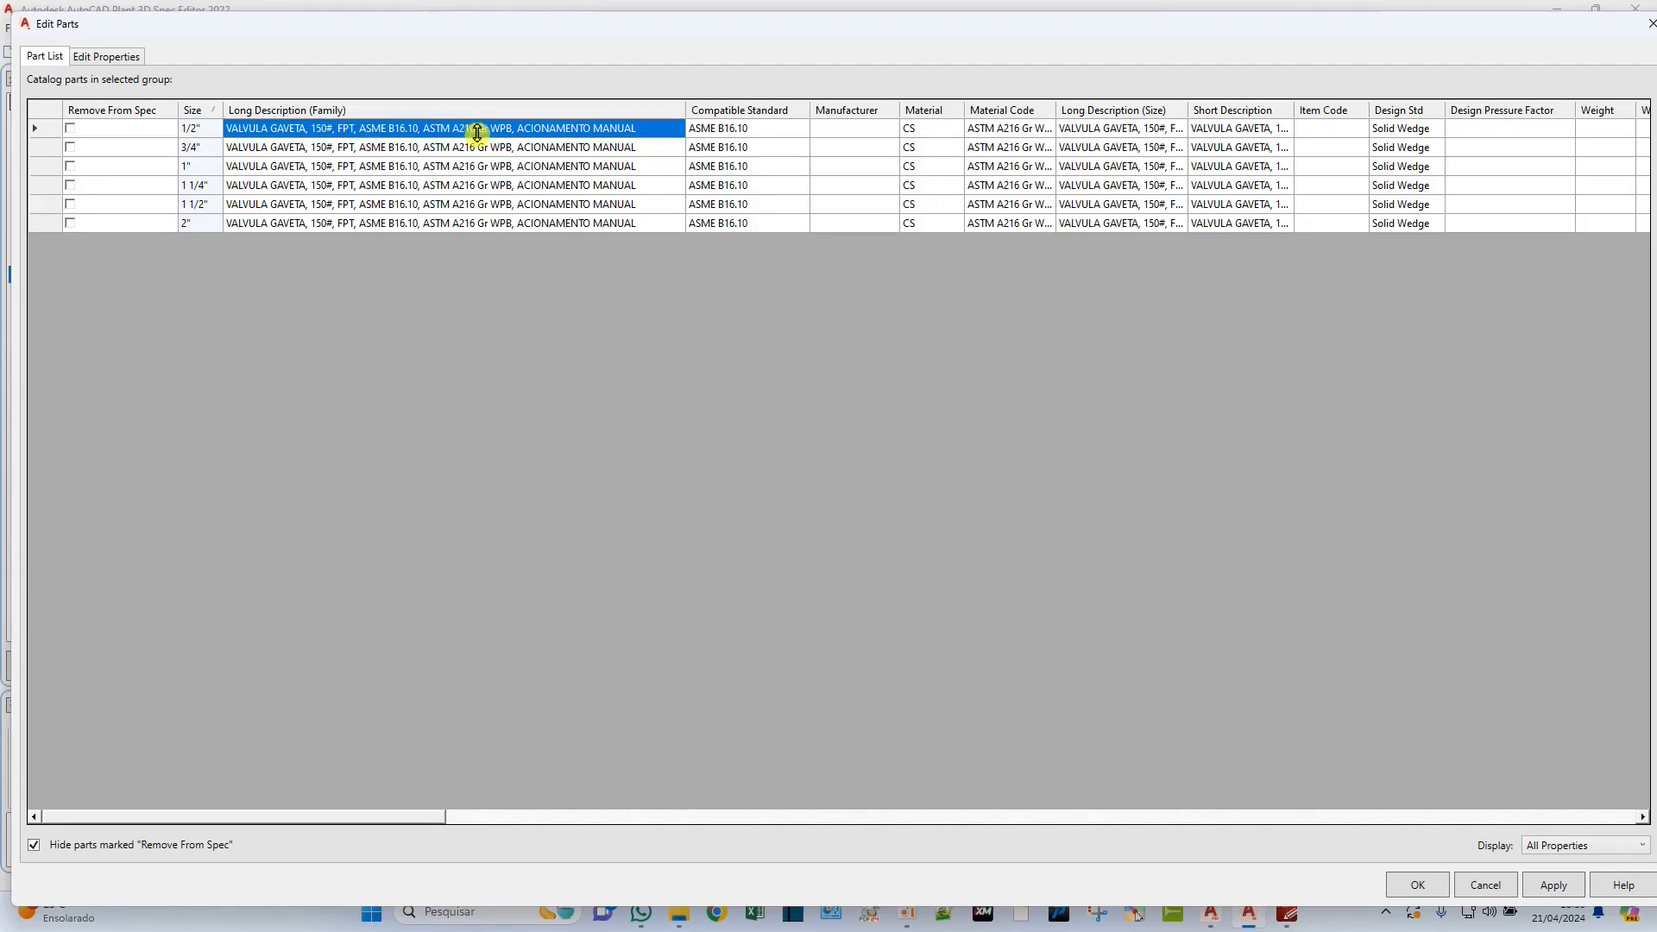
{"action": "double_click", "coordinate": [350, 128]}
{"action": "key", "text": "BackSpace"}
{"action": "type", "text": "ROSCA "}
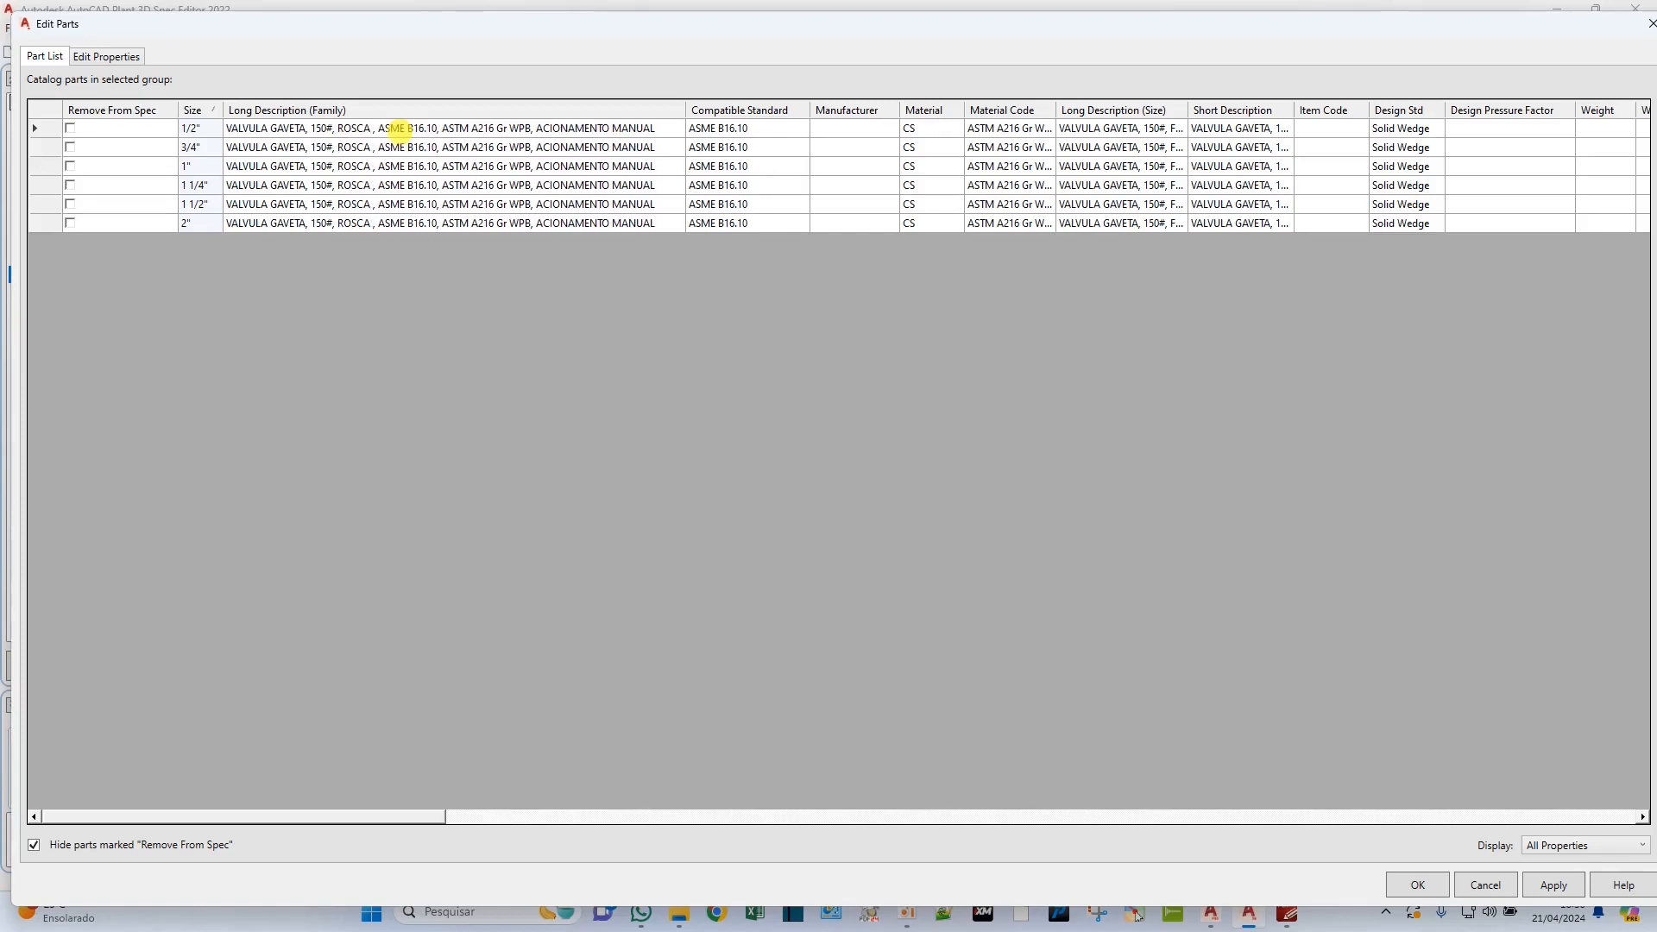
{"action": "type", "text": "NPT"}
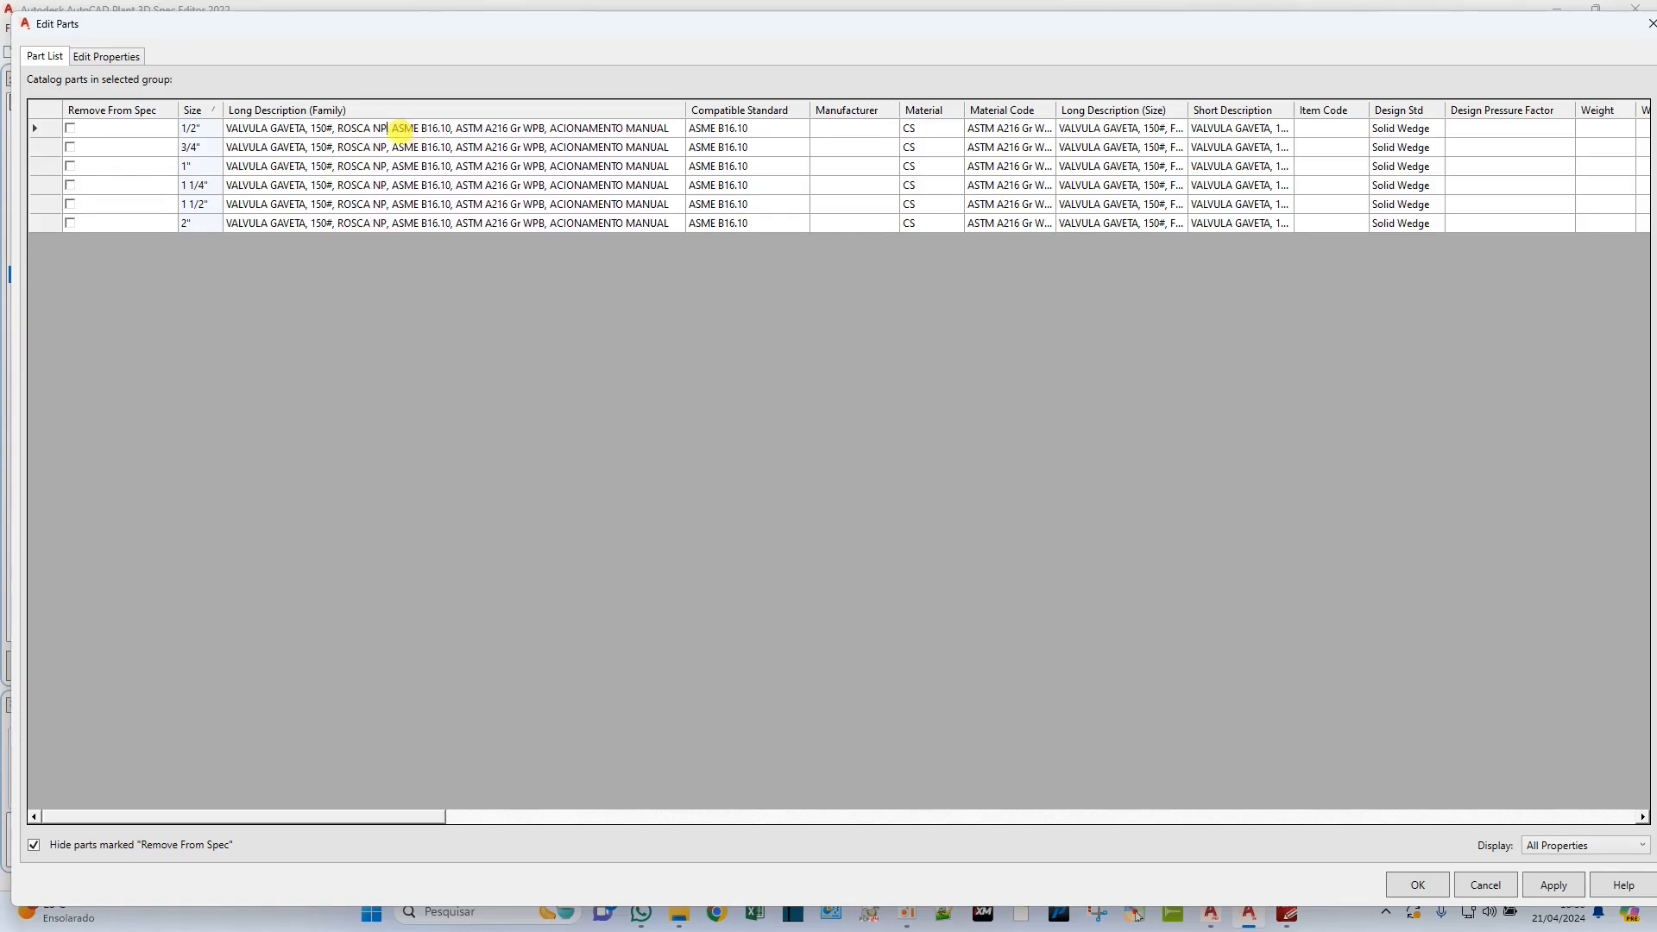
Insert "CONFORME" before "ASME B16.10" and "MATERIAL" before the ASTM code in the NPT valve's family description, and apply the edits.
{"action": "left_click", "coordinate": [399, 128]}
{"action": "type", "text": "CONFORME"}
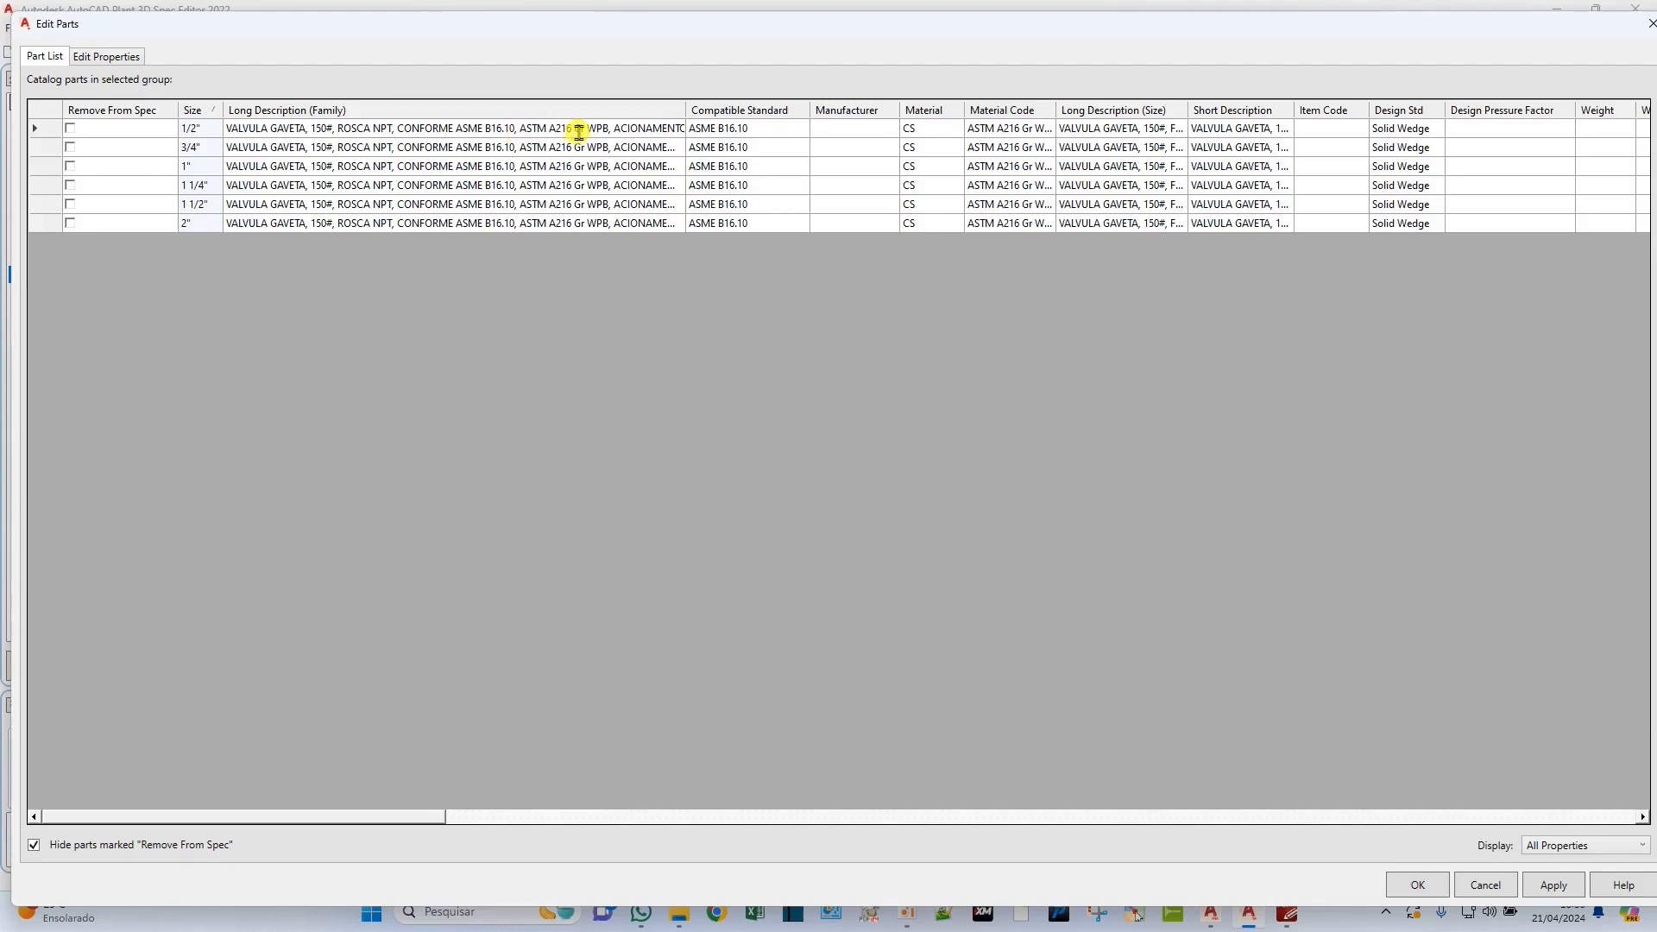
{"action": "type", "text": "MATERIAL"}
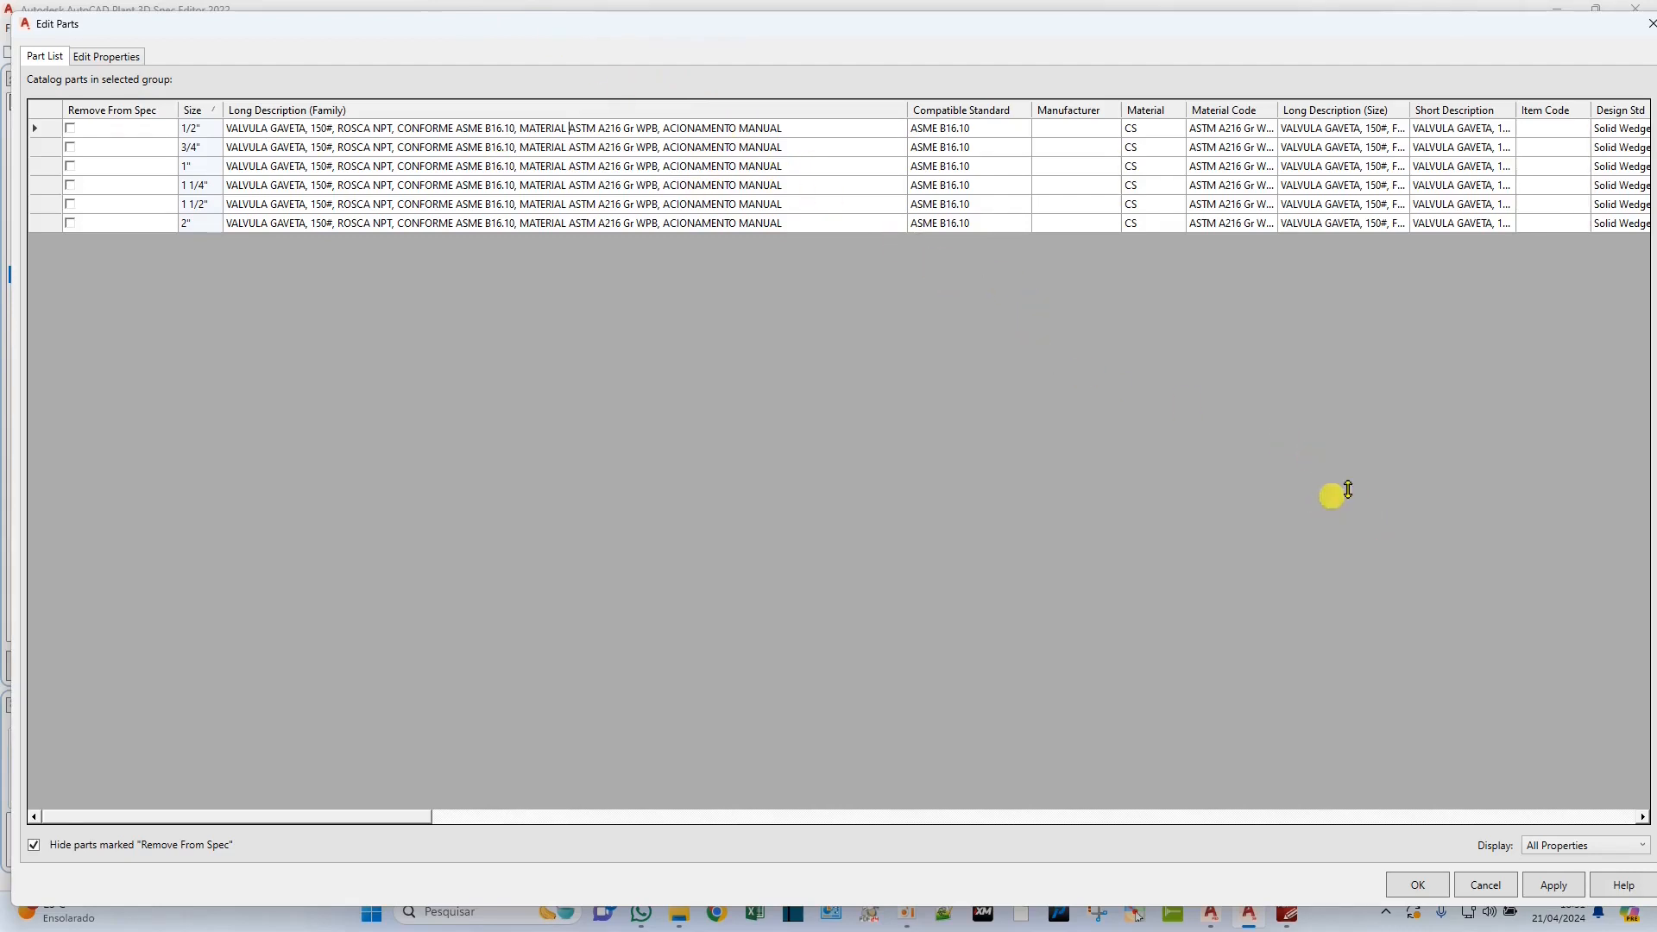
{"action": "left_click", "coordinate": [1552, 887]}
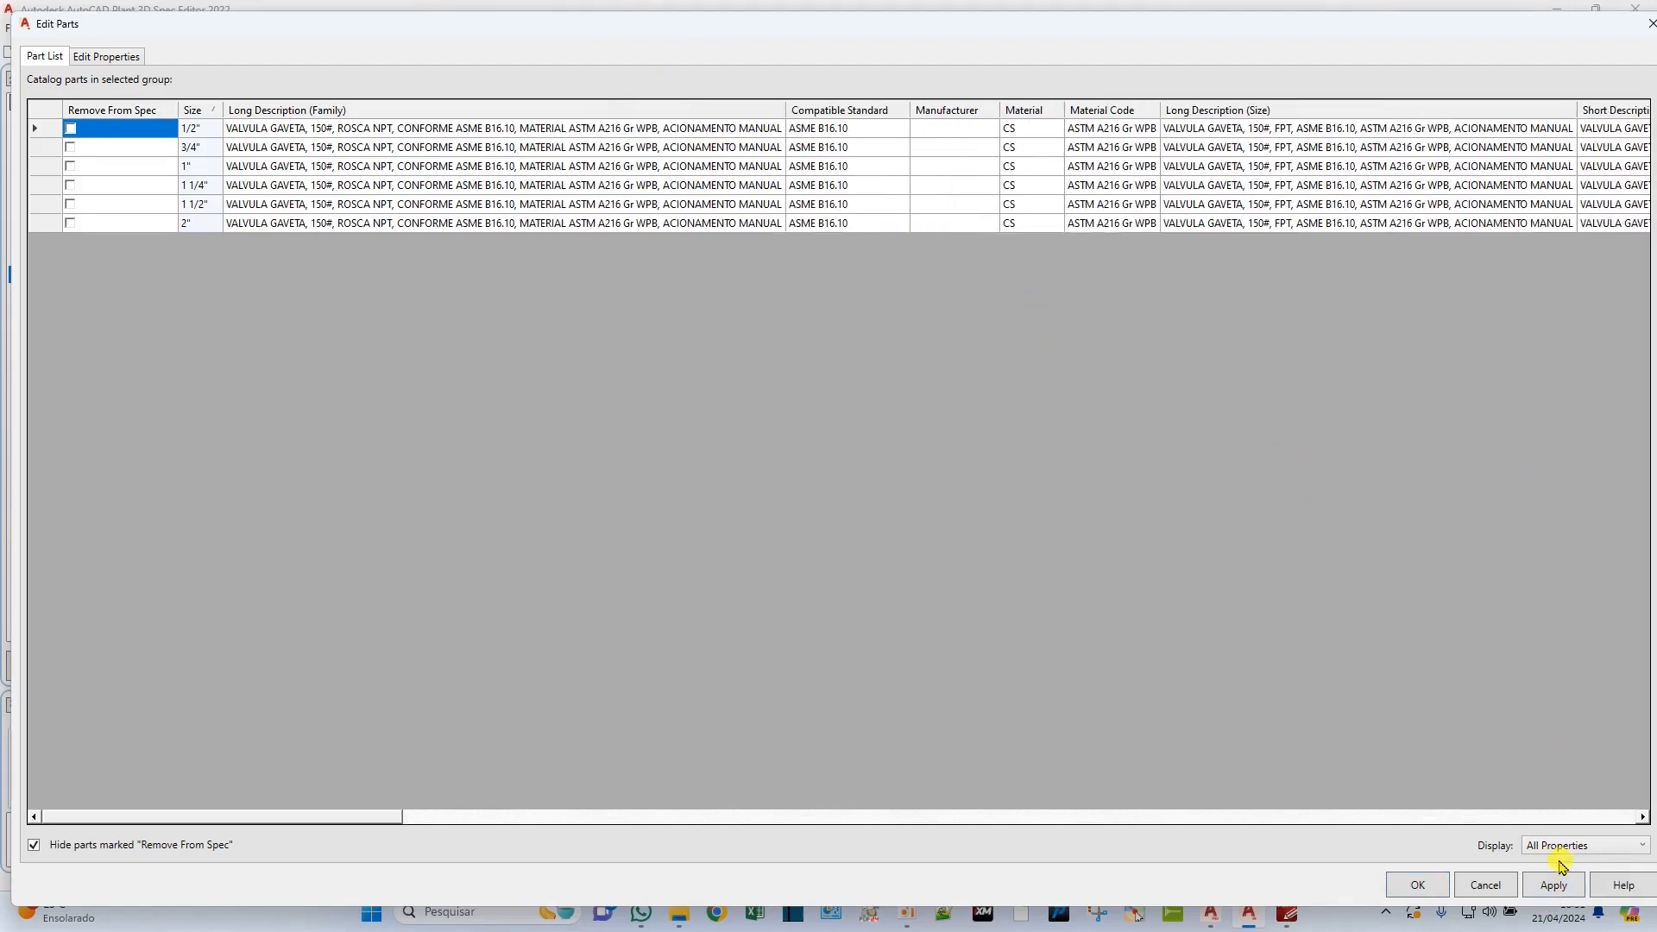
{"action": "left_click", "coordinate": [1416, 886]}
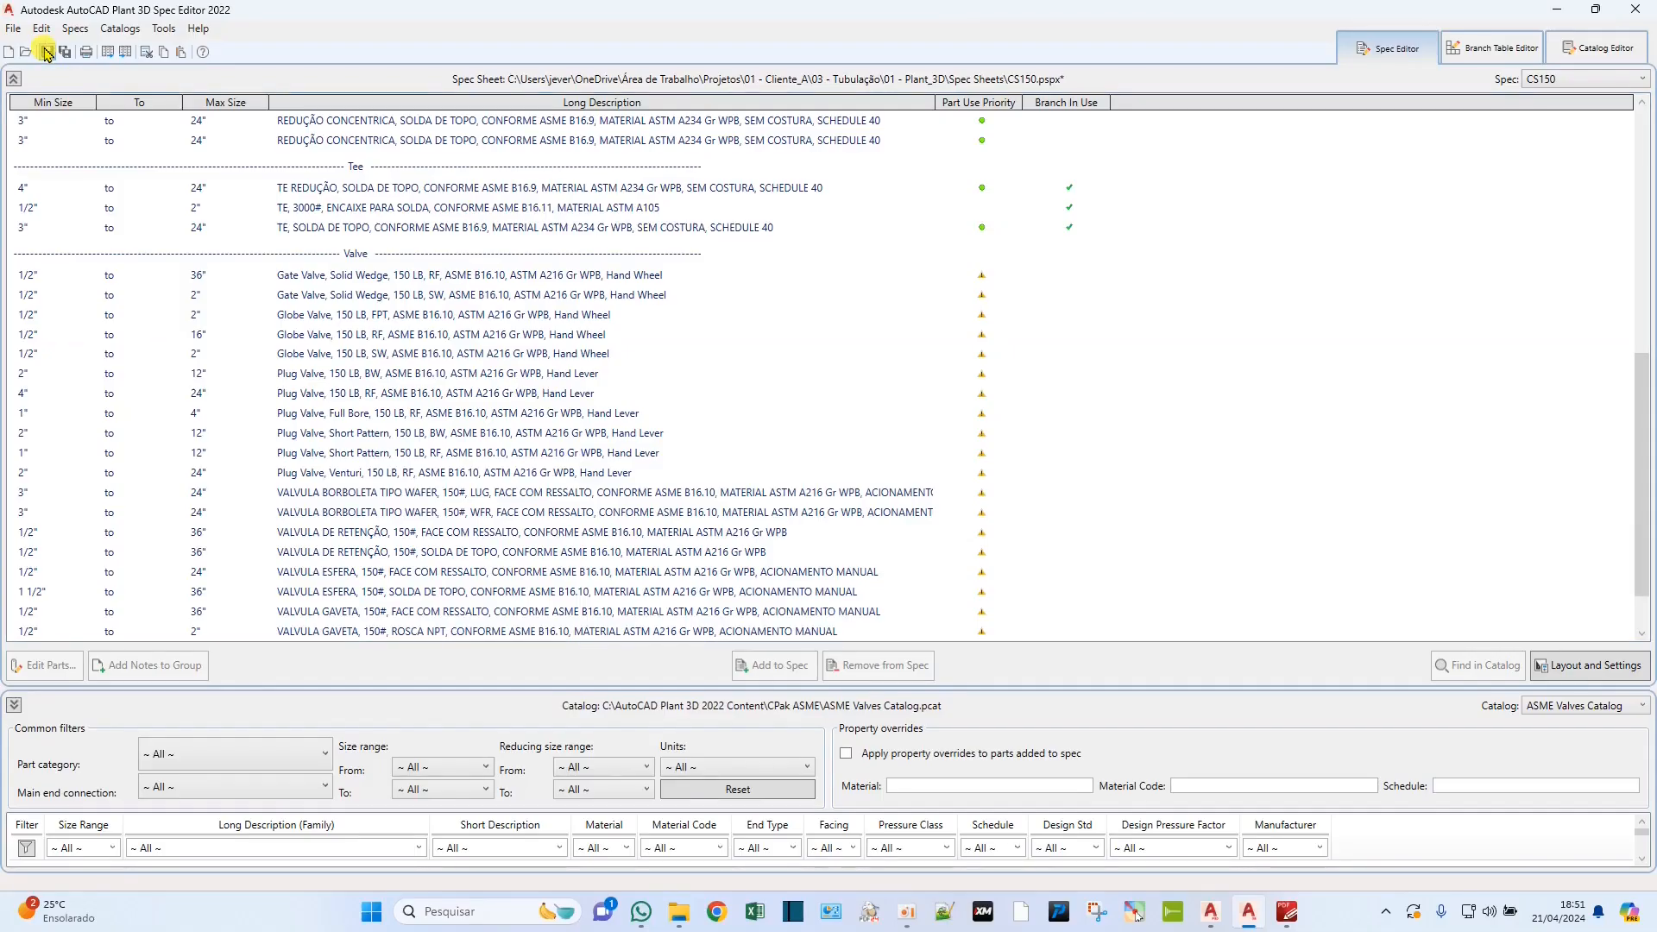
{"action": "left_click_drag", "start_coordinate": [417, 518], "coordinate": [320, 283]}
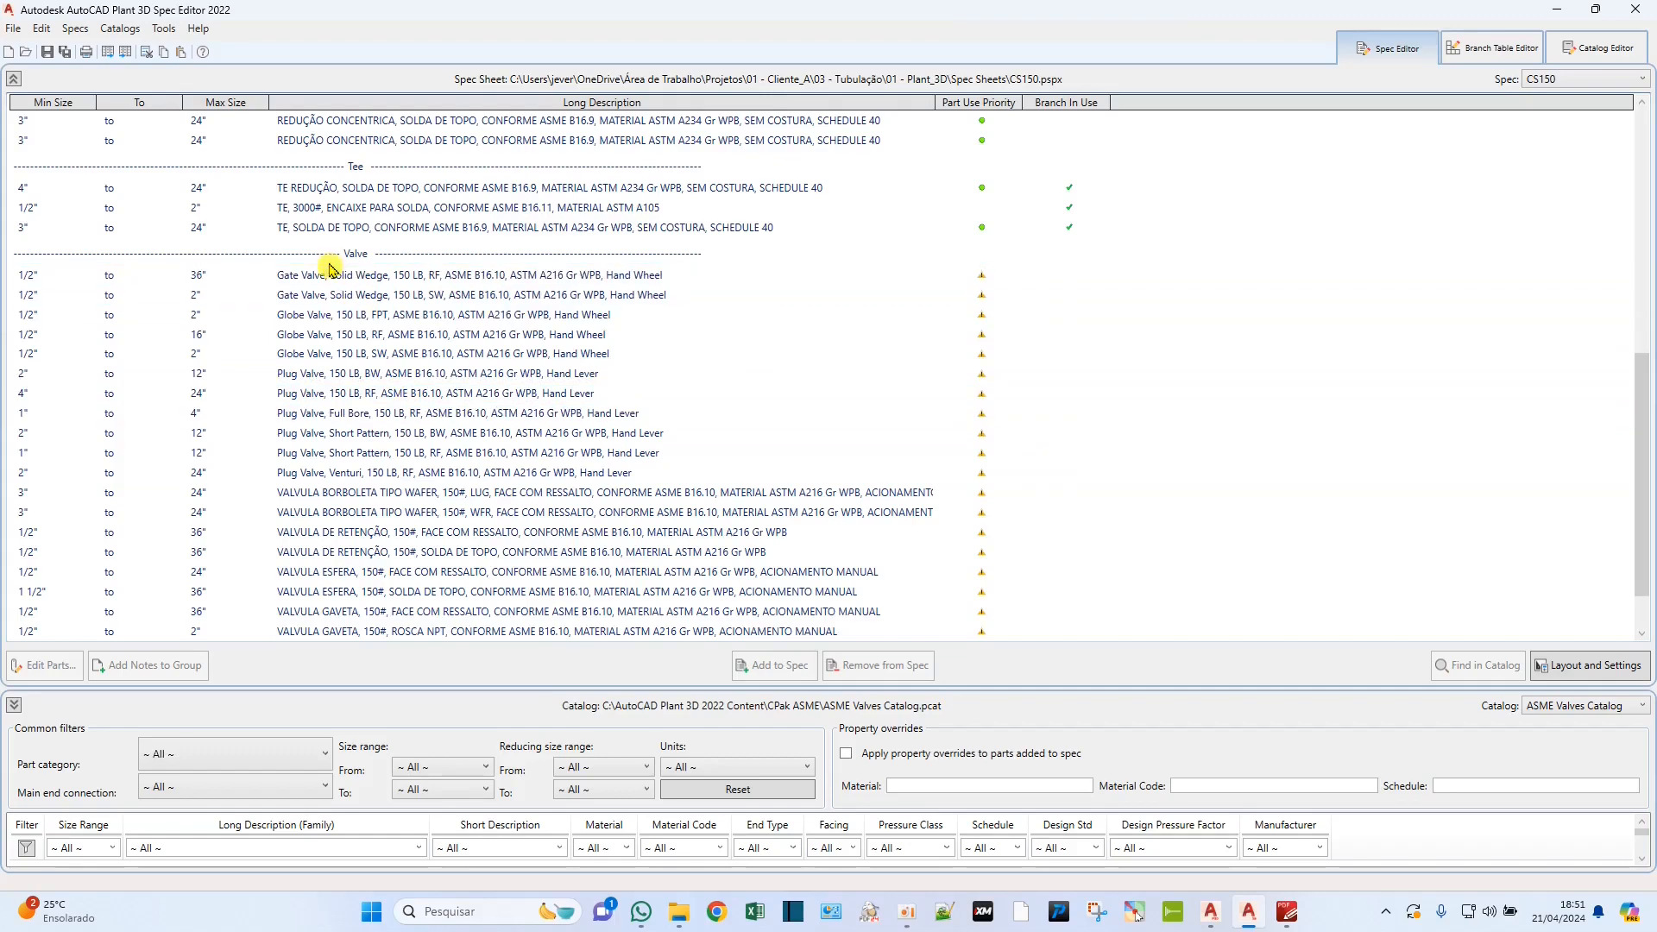
{"action": "left_click", "coordinate": [325, 273]}
{"action": "left_click_drag", "start_coordinate": [362, 283], "coordinate": [414, 574]}
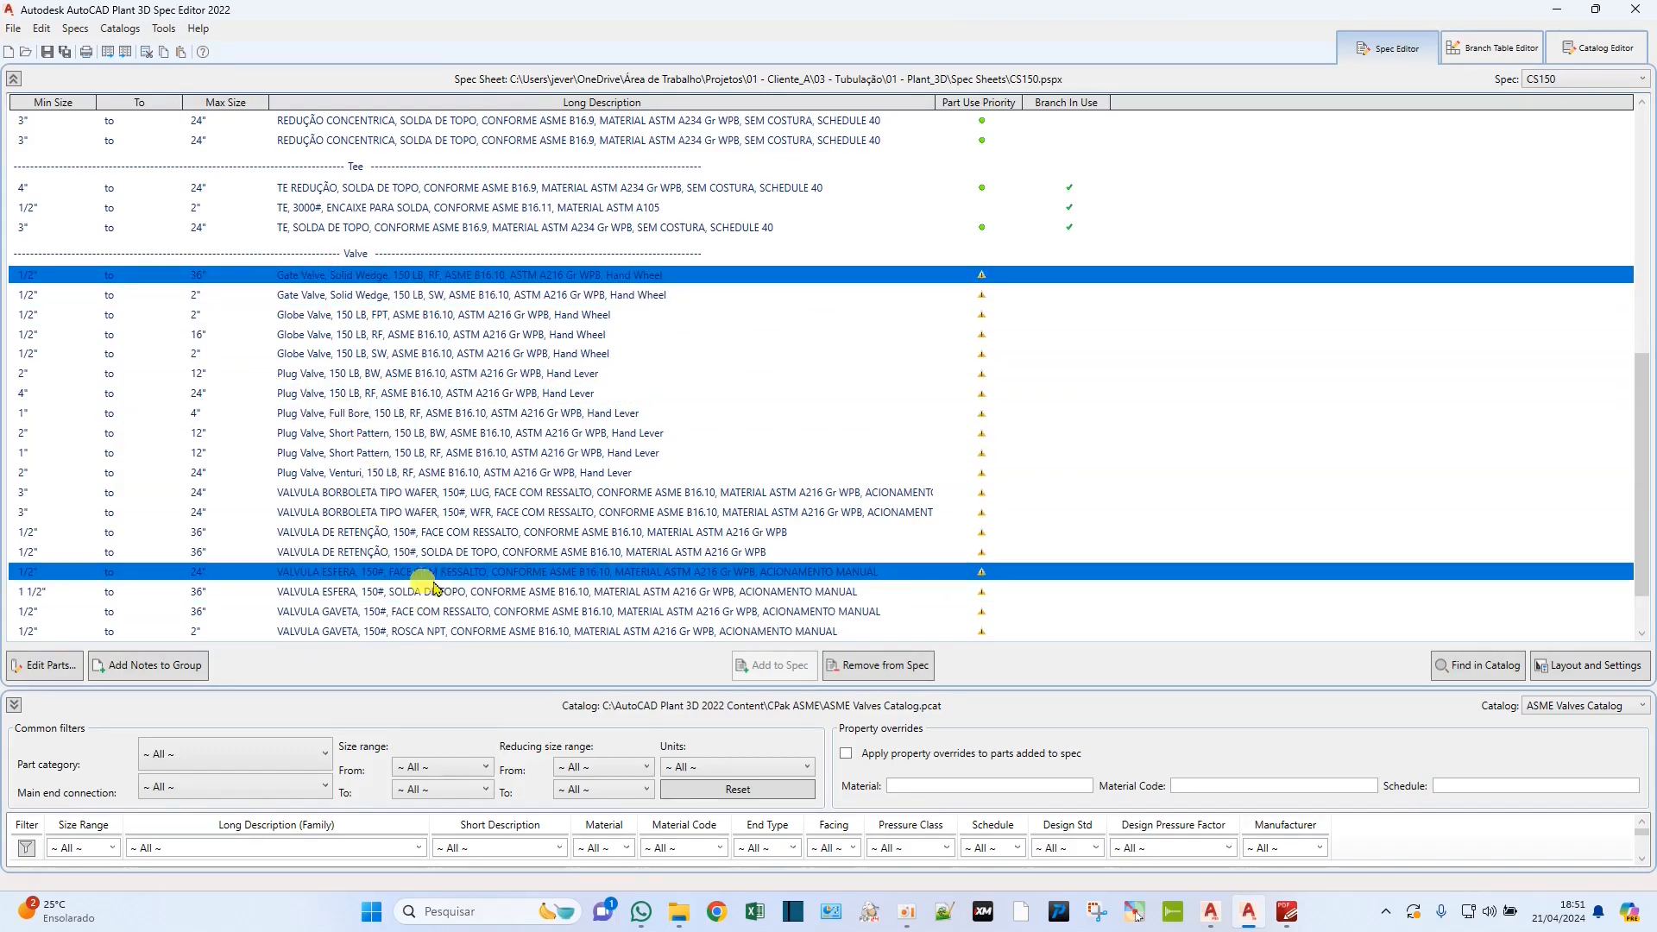
{"action": "left_click", "coordinate": [380, 551]}
{"action": "scroll", "coordinate": [397, 534], "scroll_direction": "down", "scroll_amount": 1}
{"action": "left_click", "coordinate": [412, 603]}
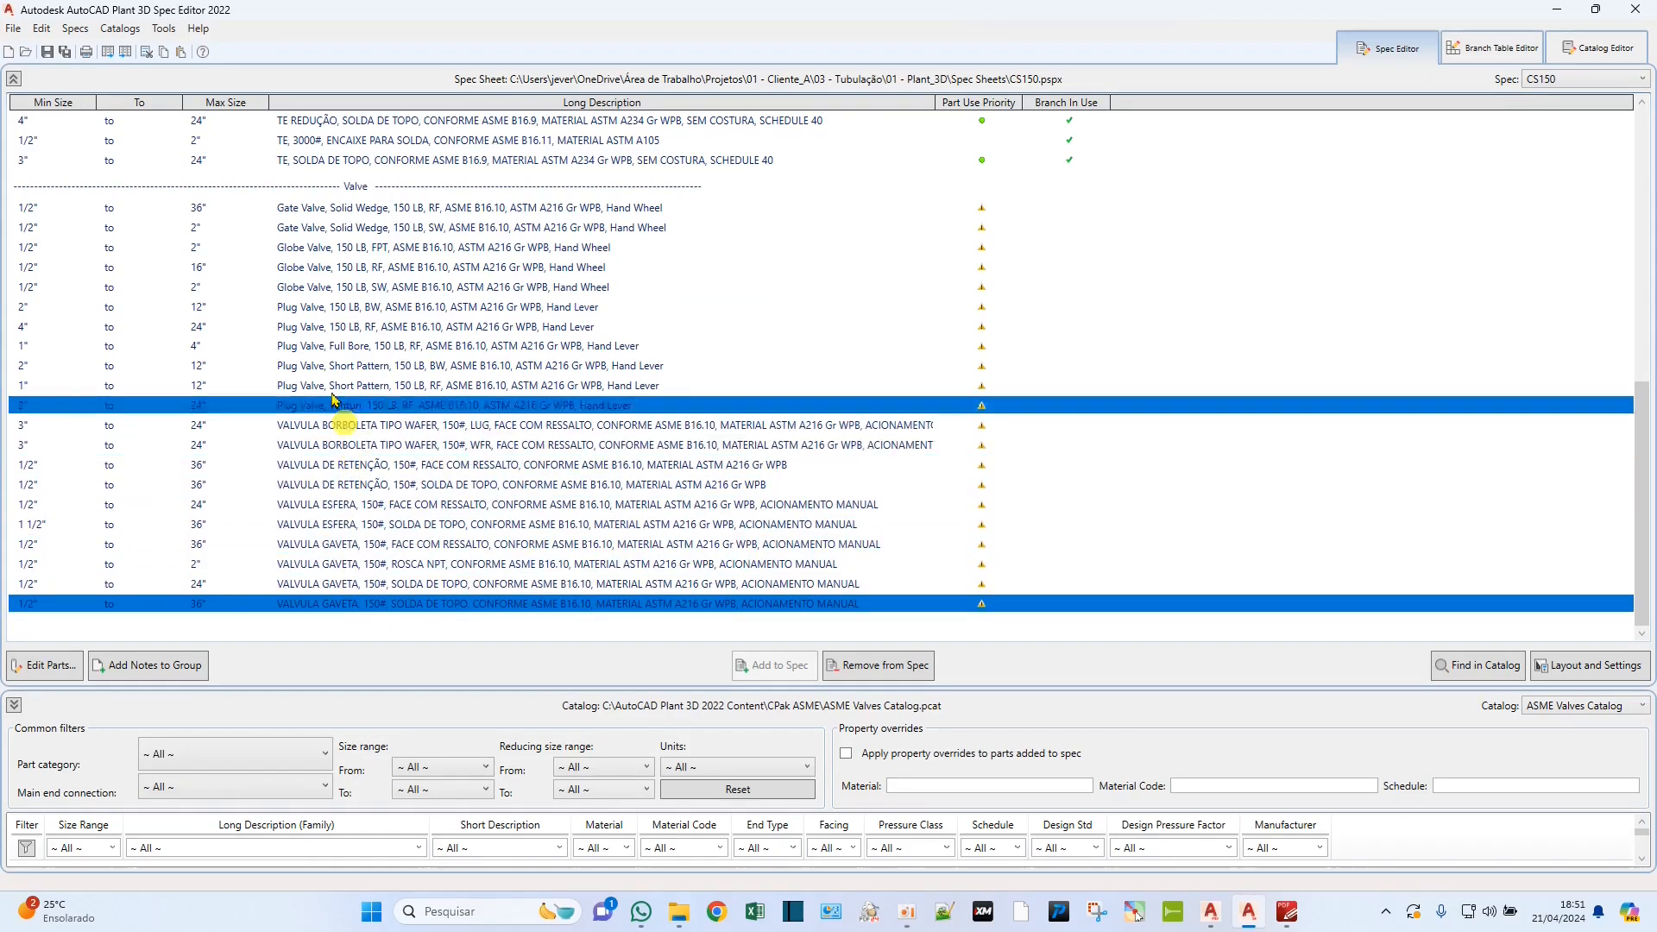
Open the 1/2" to 36" RF gate valve for part editing and widen its Long Description (Family) column.
{"action": "left_click", "coordinate": [333, 208]}
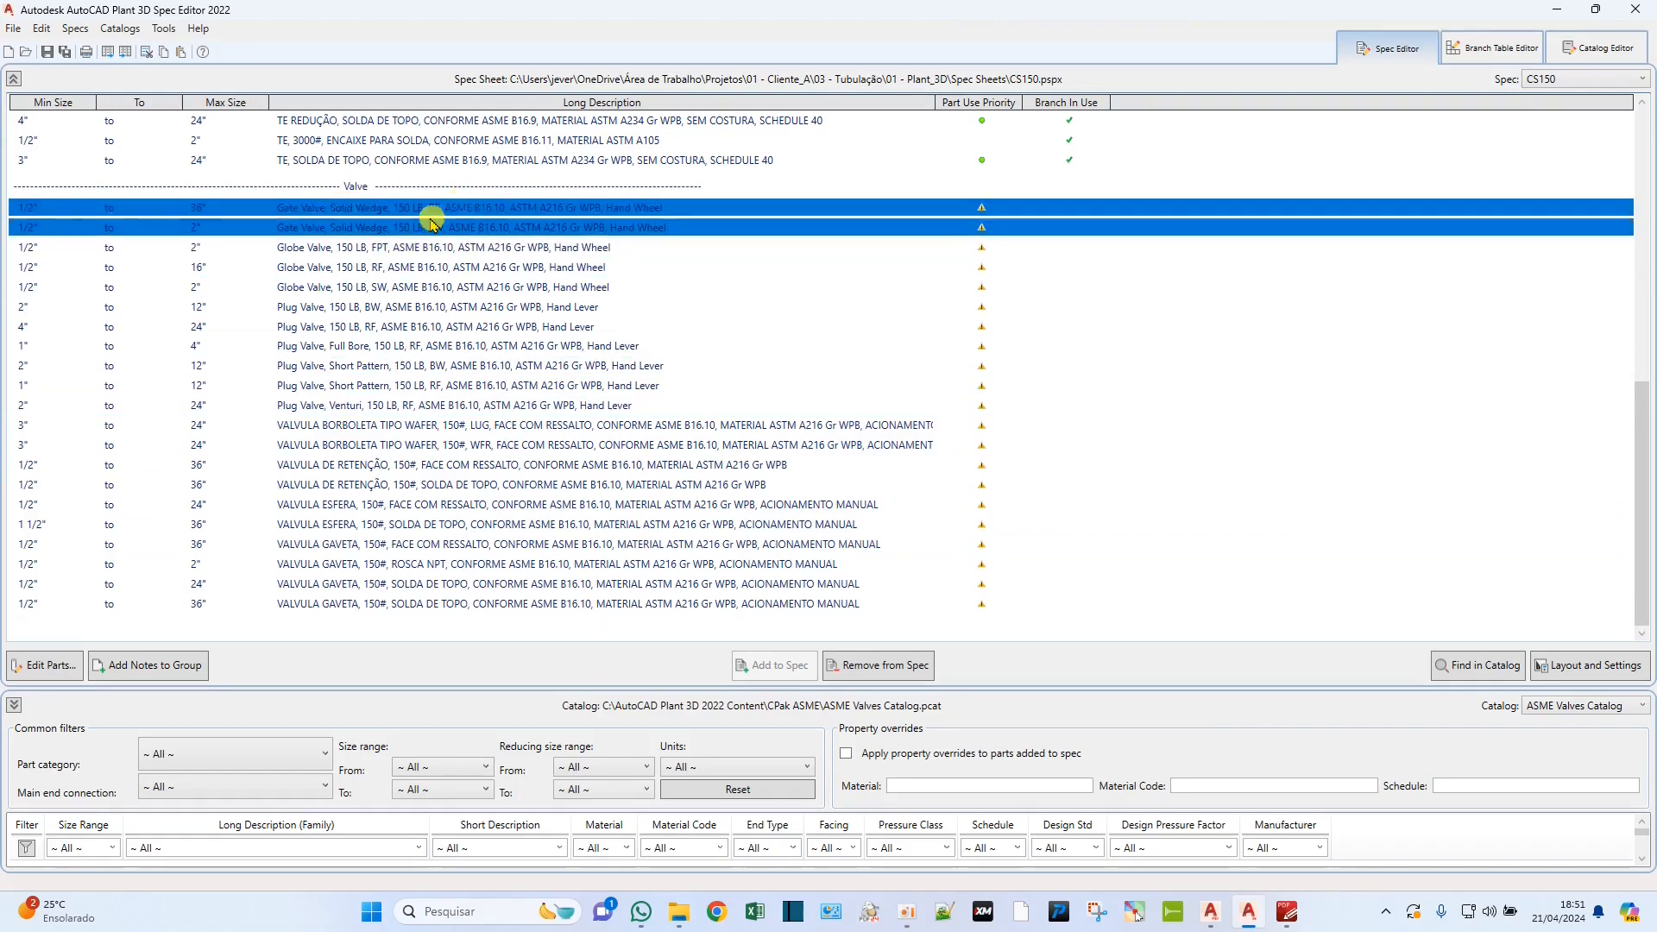
{"action": "double_click", "coordinate": [351, 208]}
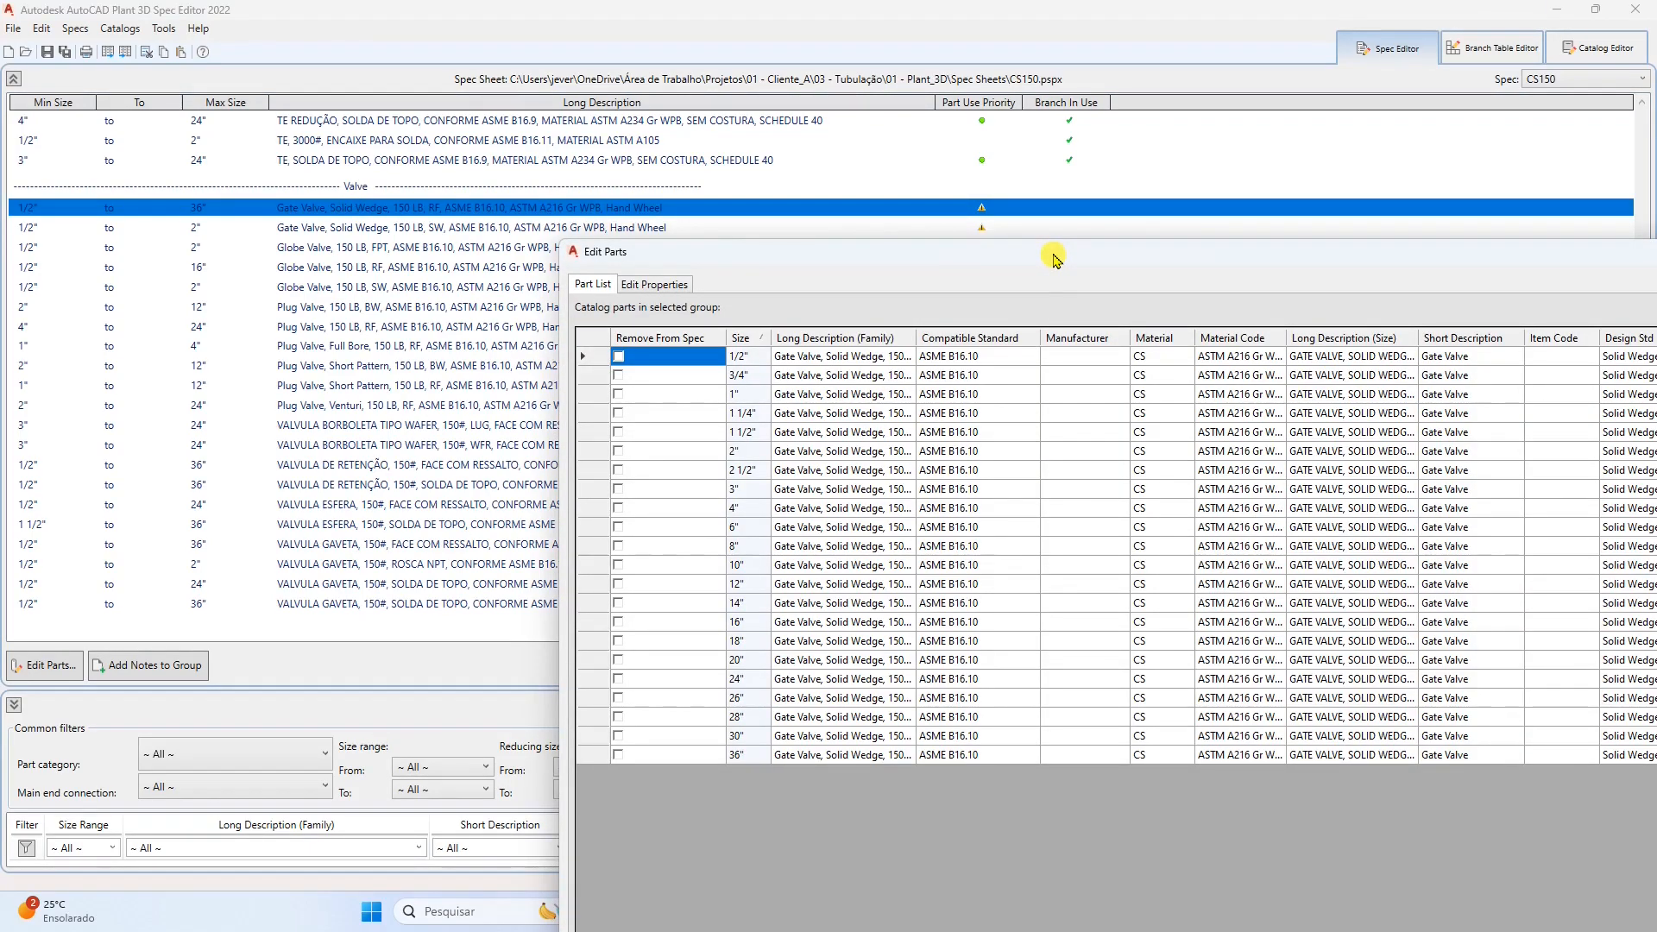
{"action": "left_click_drag", "start_coordinate": [1096, 253], "coordinate": [543, 23]}
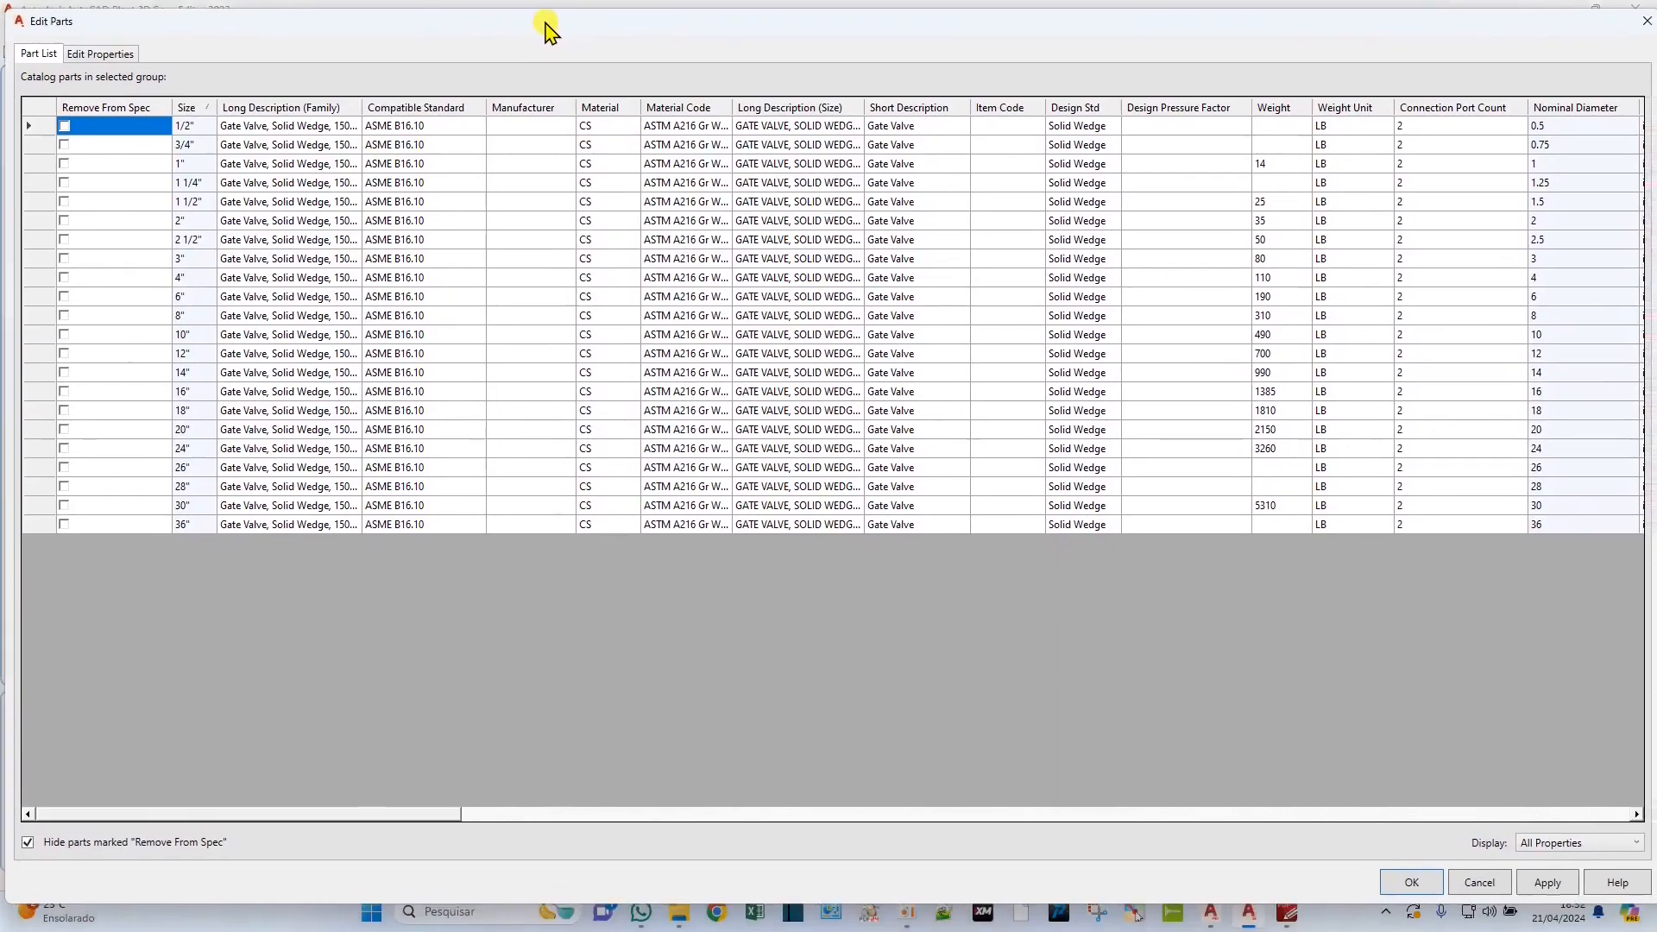
{"action": "left_click_drag", "start_coordinate": [361, 101], "coordinate": [587, 101]}
Replace "Gate Valve" with "VALVULA GAVETA" in the RF gate valve's Long Description (Family).
{"action": "left_click", "coordinate": [273, 127]}
{"action": "left_click", "coordinate": [269, 128]}
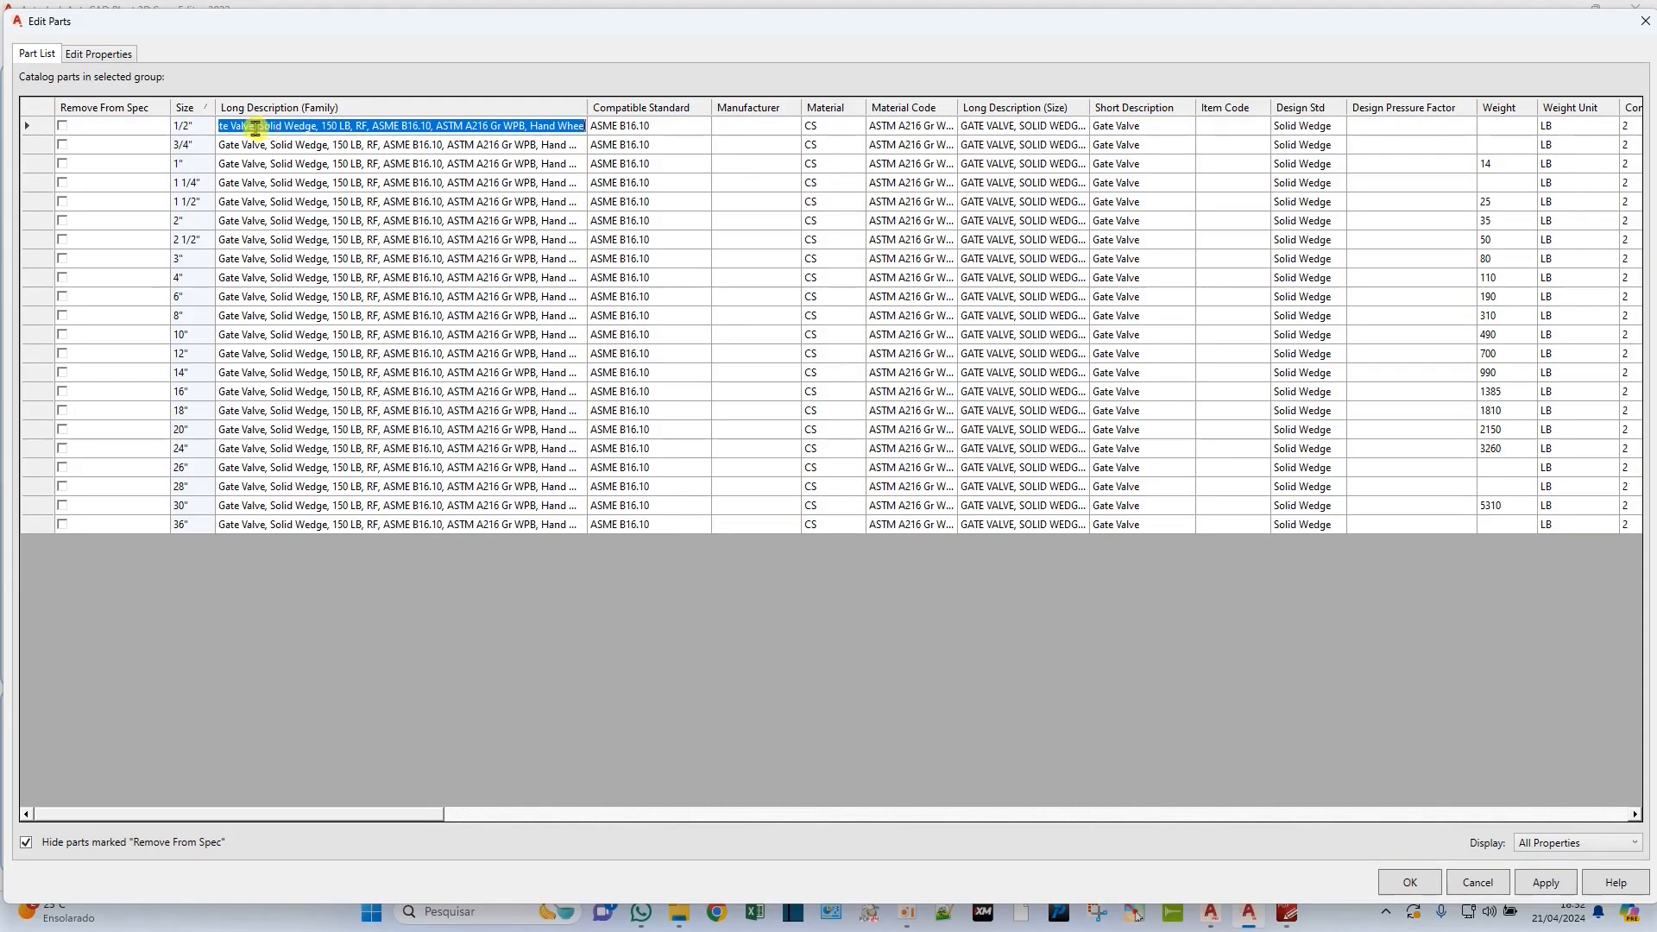
{"action": "left_click_drag", "start_coordinate": [255, 126], "coordinate": [216, 126]}
{"action": "type", "text": "VA"}
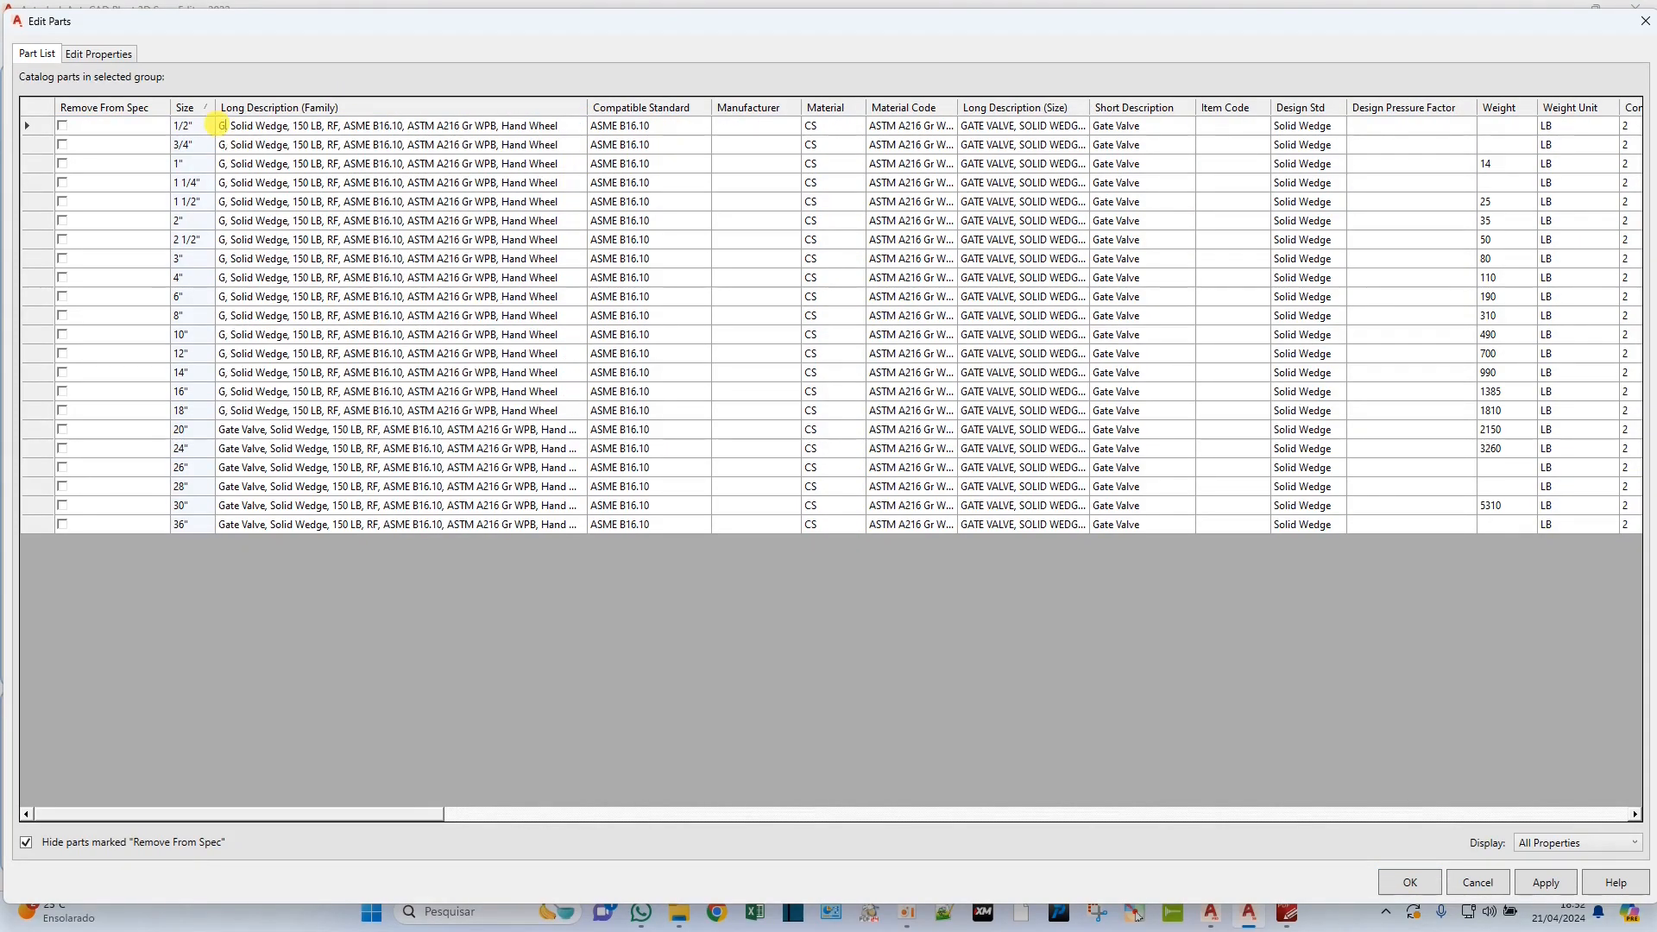
{"action": "type", "text": "LVULA GAVETA"}
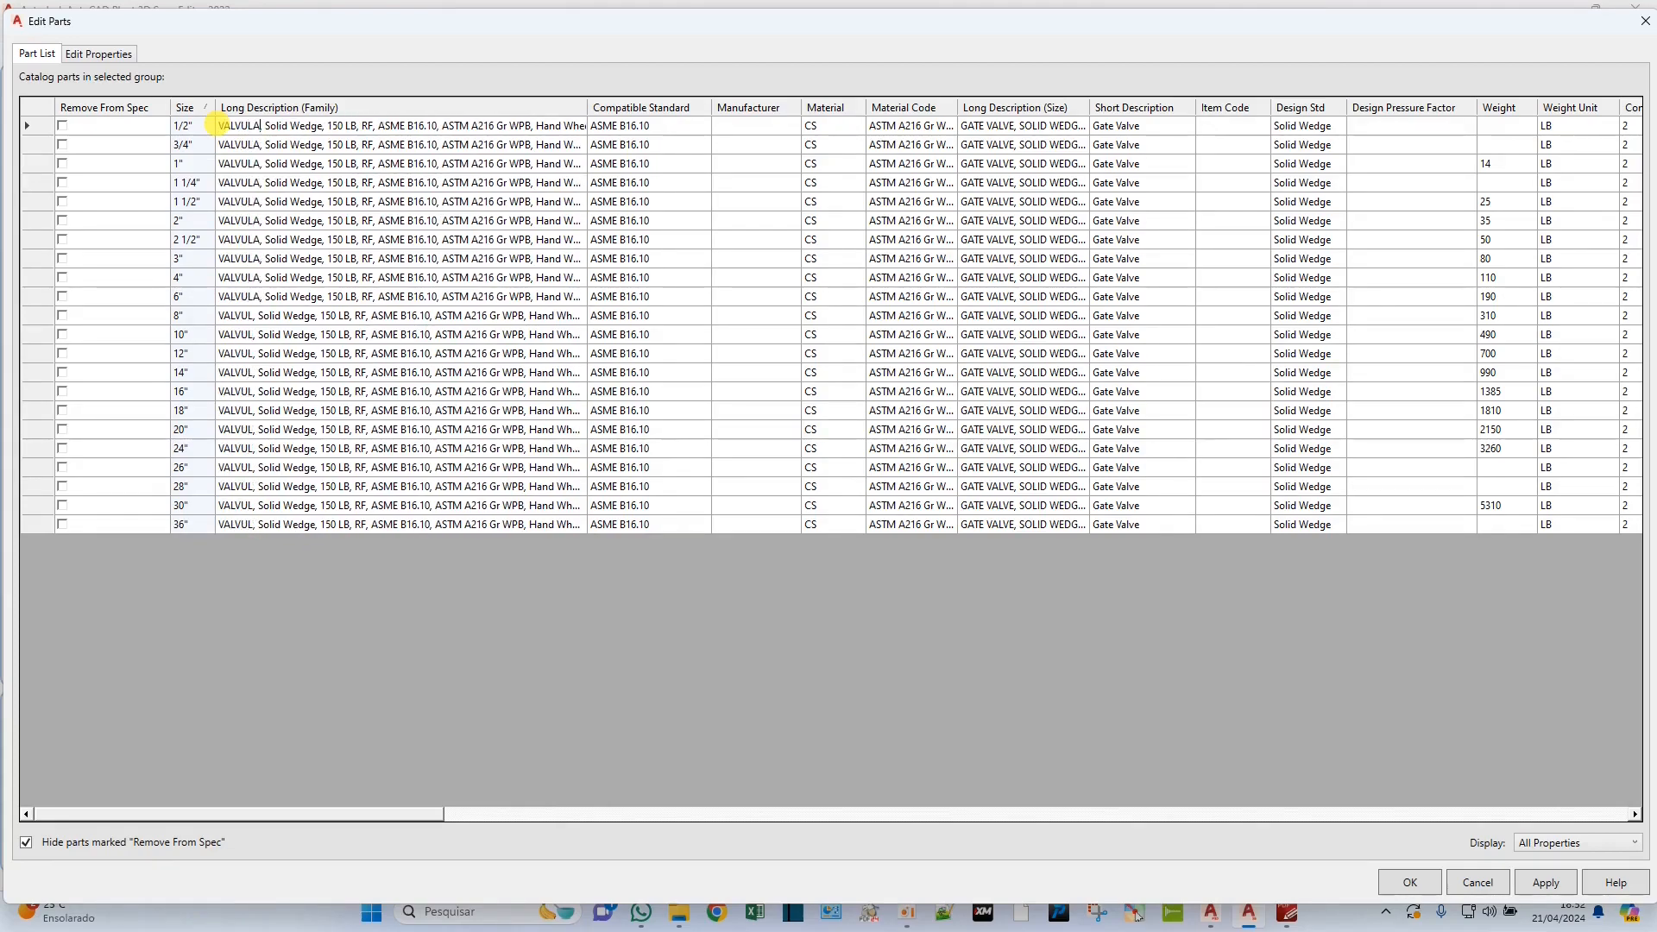
Remove "Solid Wedge" from the RF gate valve's family description and change its pressure class to "150#".
{"action": "left_click", "coordinate": [365, 126]}
{"action": "key", "text": "BackSpace"}
{"action": "key", "text": "BackSpace"}
{"action": "key", "text": "BackSpace"}
{"action": "key", "text": "BackSpace"}
{"action": "key", "text": "BackSpace"}
{"action": "key", "text": "BackSpace"}
{"action": "key", "text": "BackSpace"}
{"action": "key", "text": "BackSpace"}
{"action": "key", "text": "BackSpace"}
{"action": "key", "text": "BackSpace"}
{"action": "key", "text": "BackSpace"}
{"action": "key", "text": "BackSpace"}
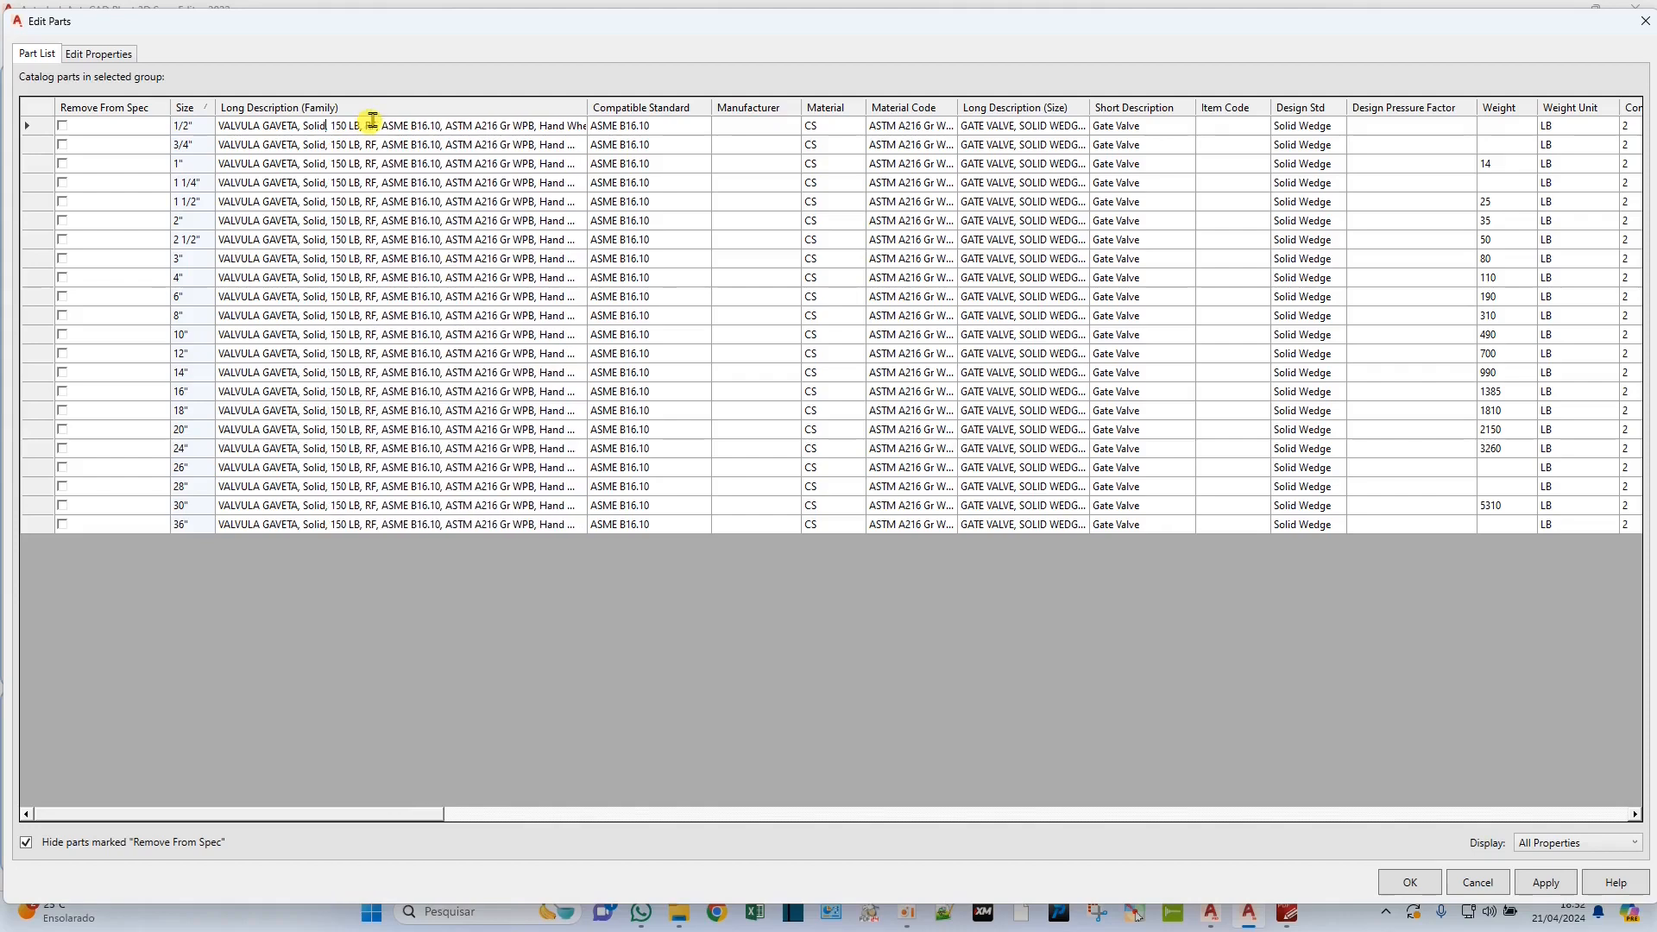
{"action": "key", "text": "BackSpace"}
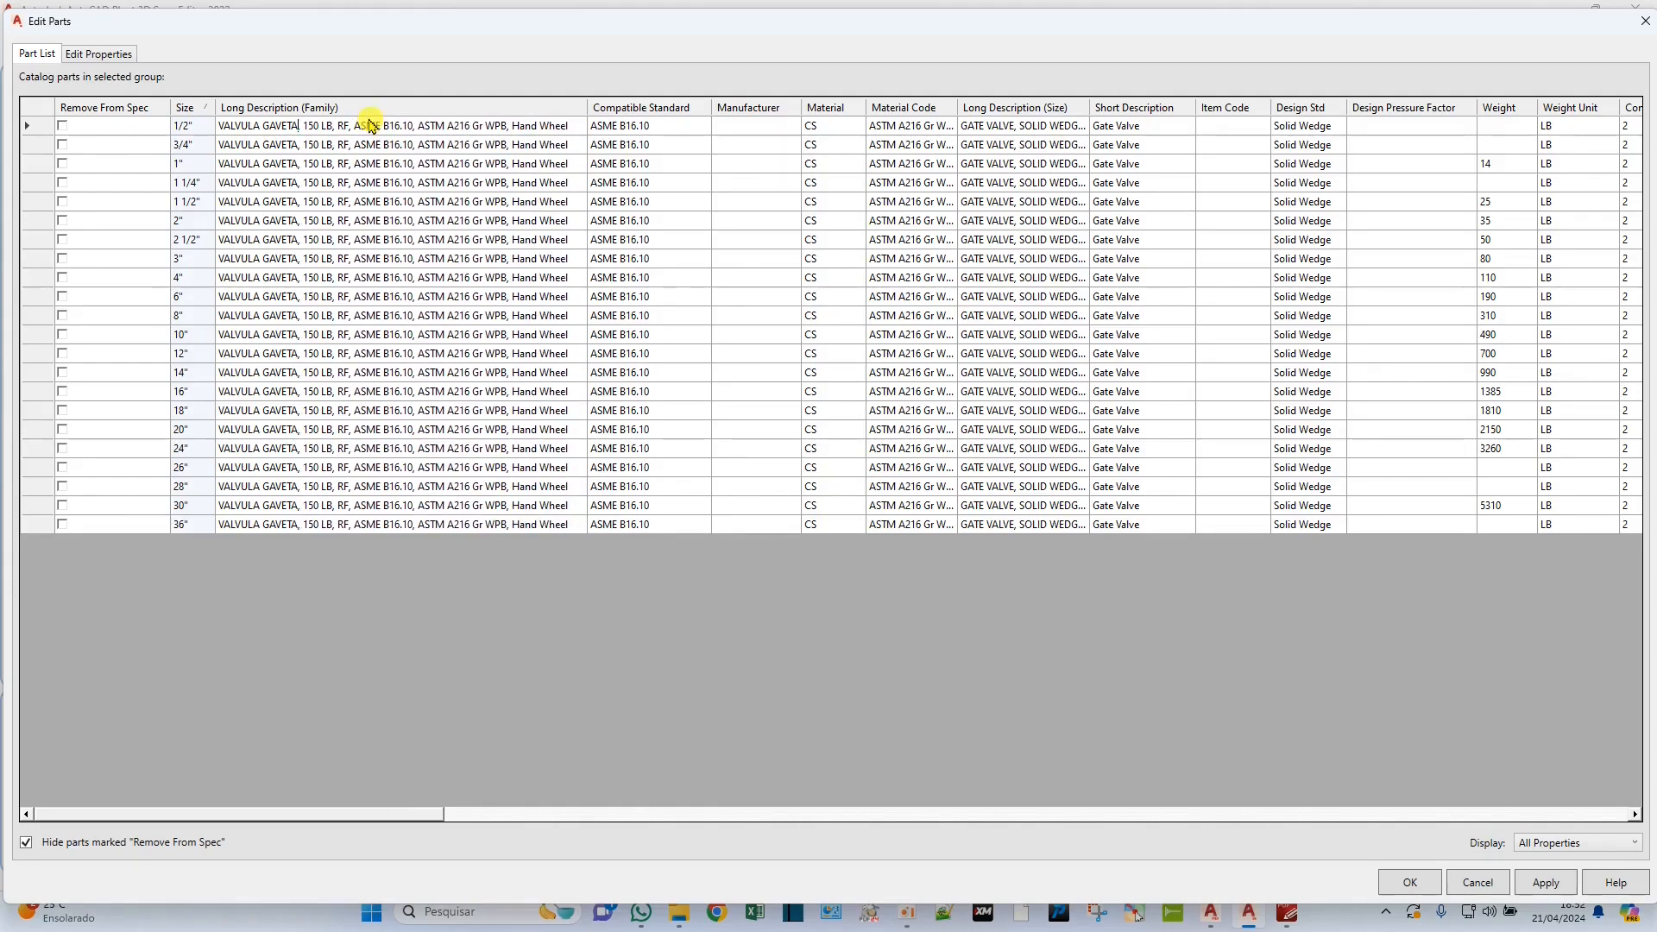
{"action": "key", "text": "BackSpace"}
{"action": "key", "text": "BackSpace"}
{"action": "key", "text": "BackSpace"}
{"action": "type", "text": "#"}
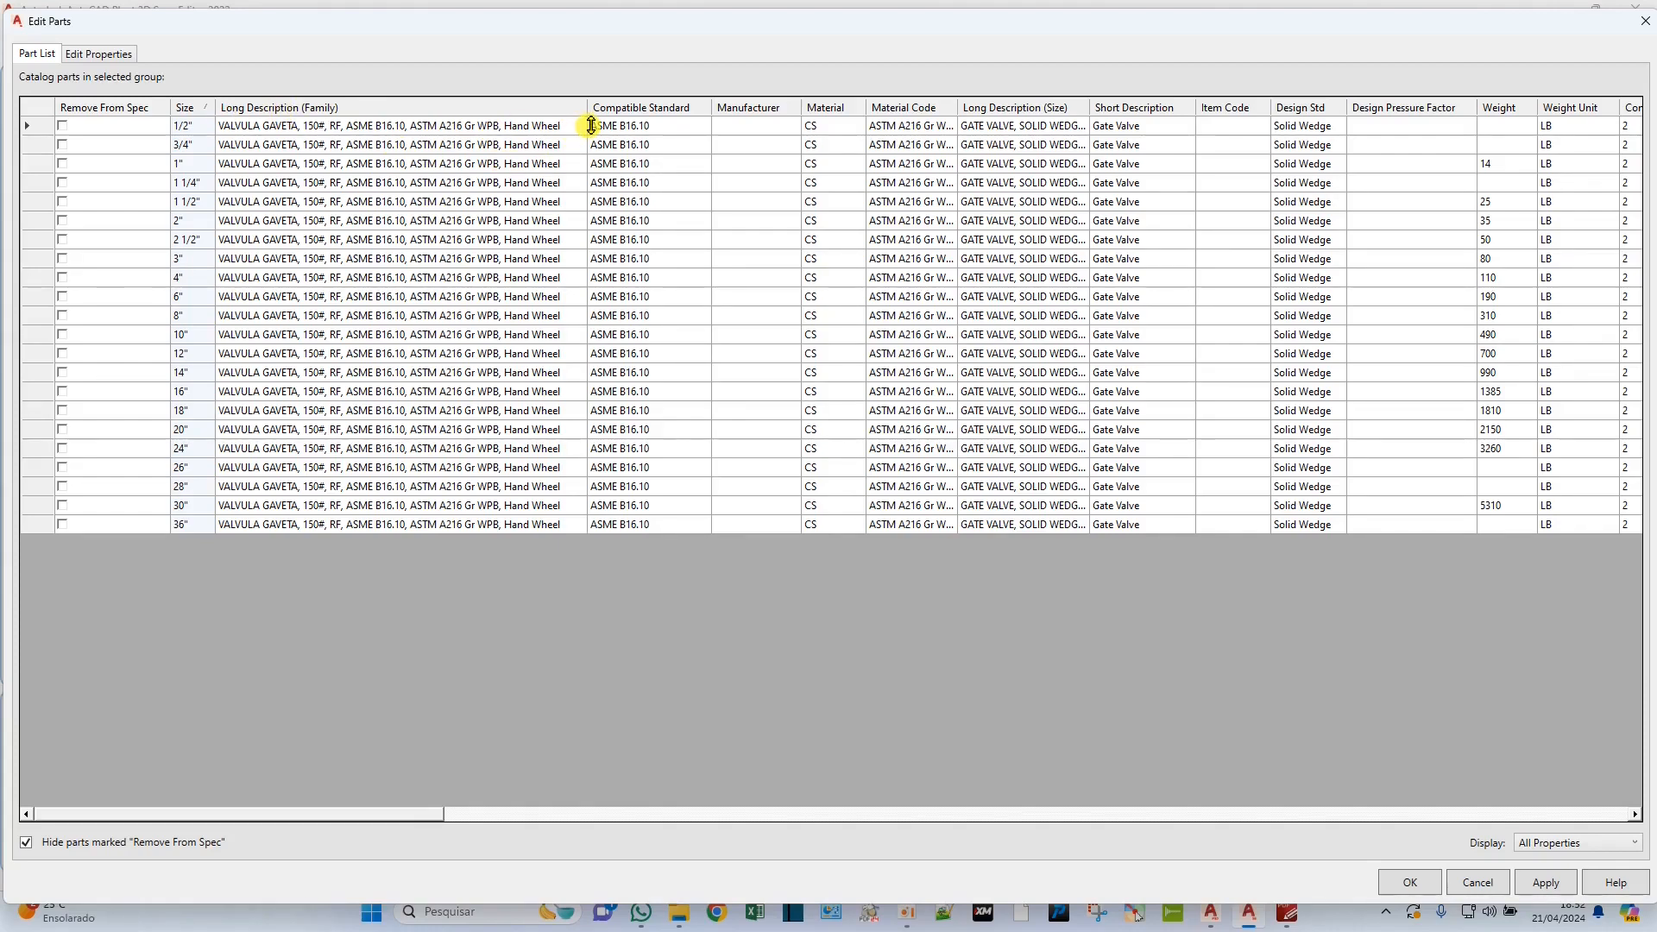
End the RF valve's family description with "ACIONAMENTO MANUAL" and copy it into Long Description (Size) and Short Description for all sizes.
{"action": "key", "text": "BackSpace"}
{"action": "key", "text": "BackSpace"}
{"action": "key", "text": "BackSpace"}
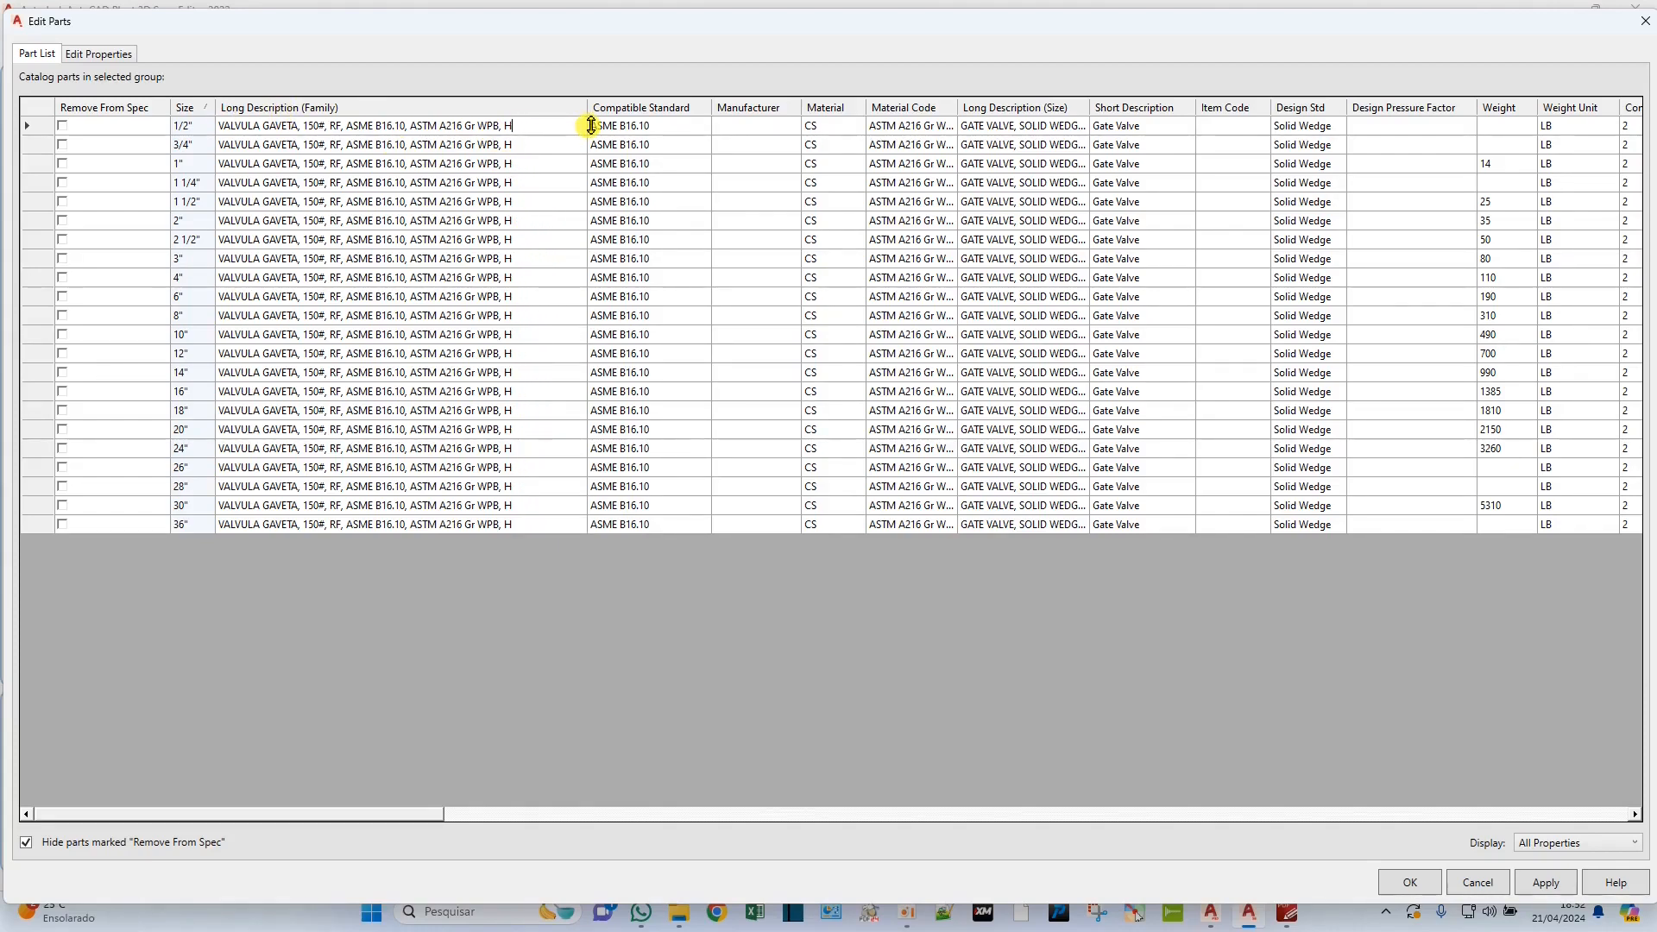
{"action": "type", "text": "ONAMENTO MA"}
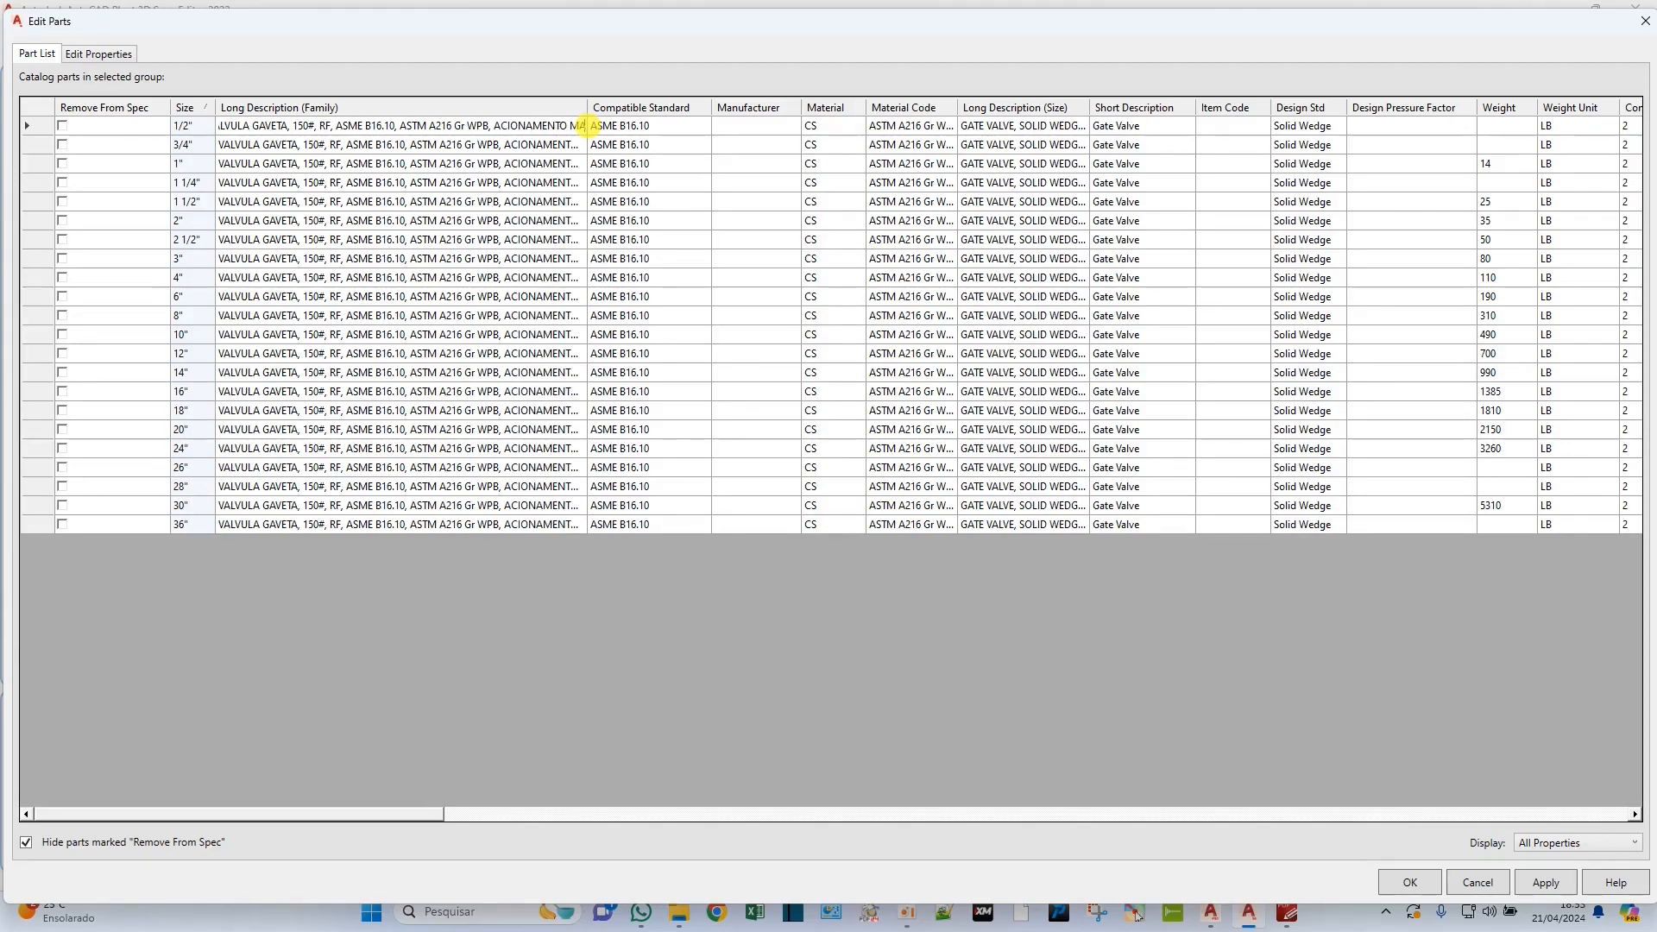
{"action": "type", "text": "NUAL"}
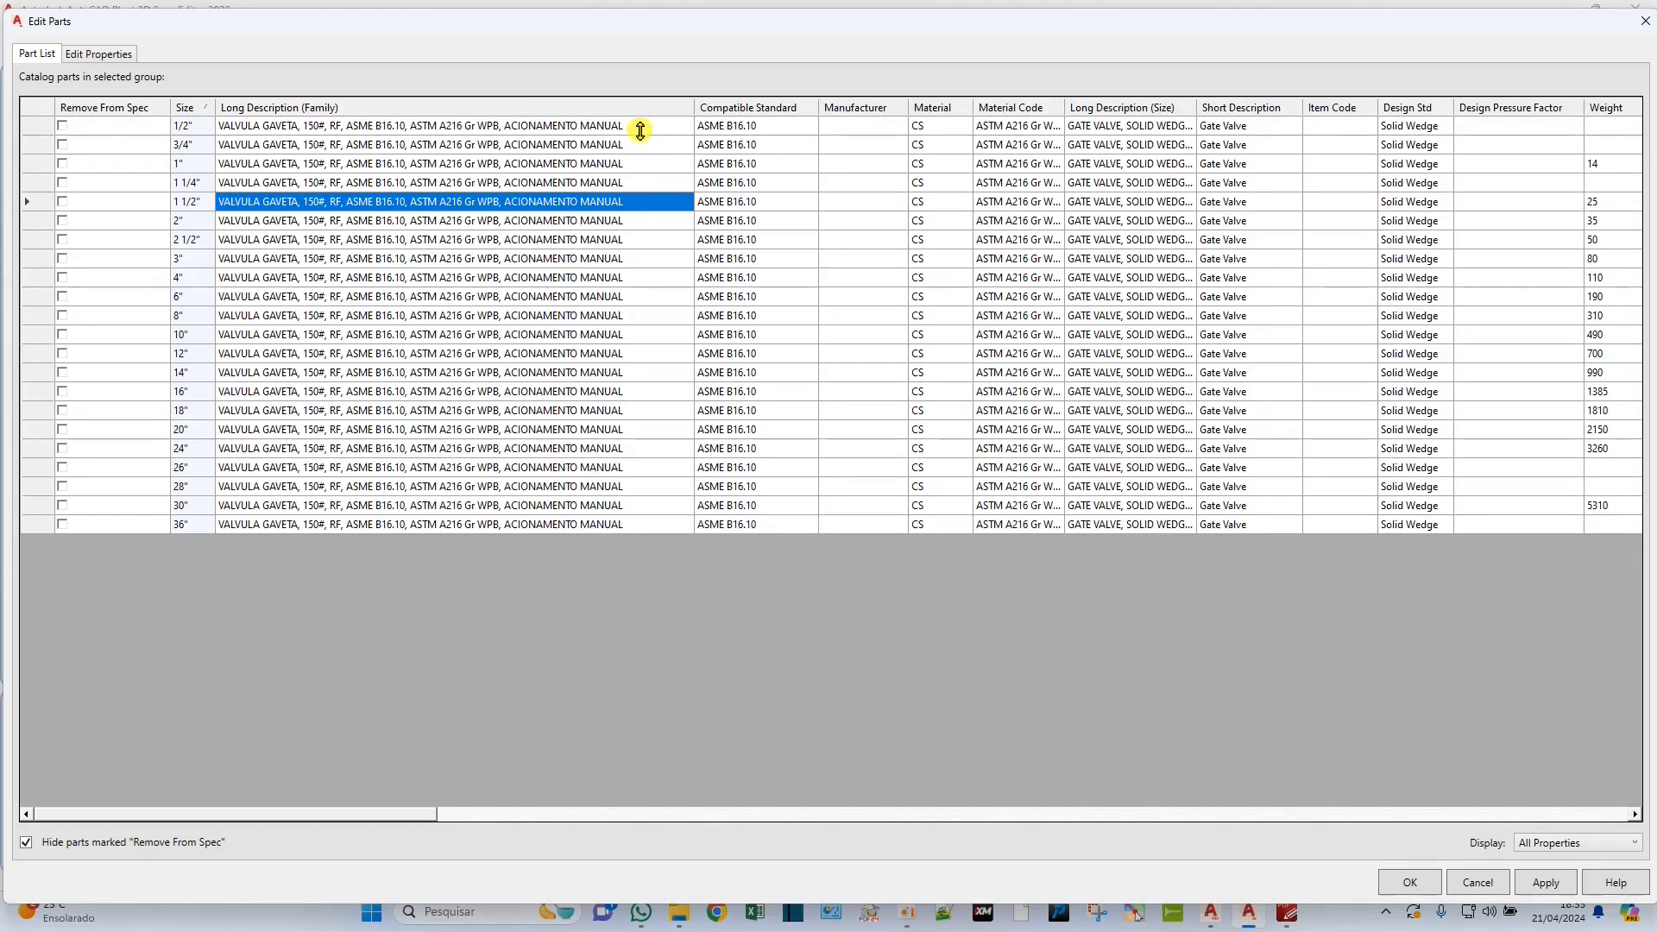
{"action": "left_click", "coordinate": [643, 129]}
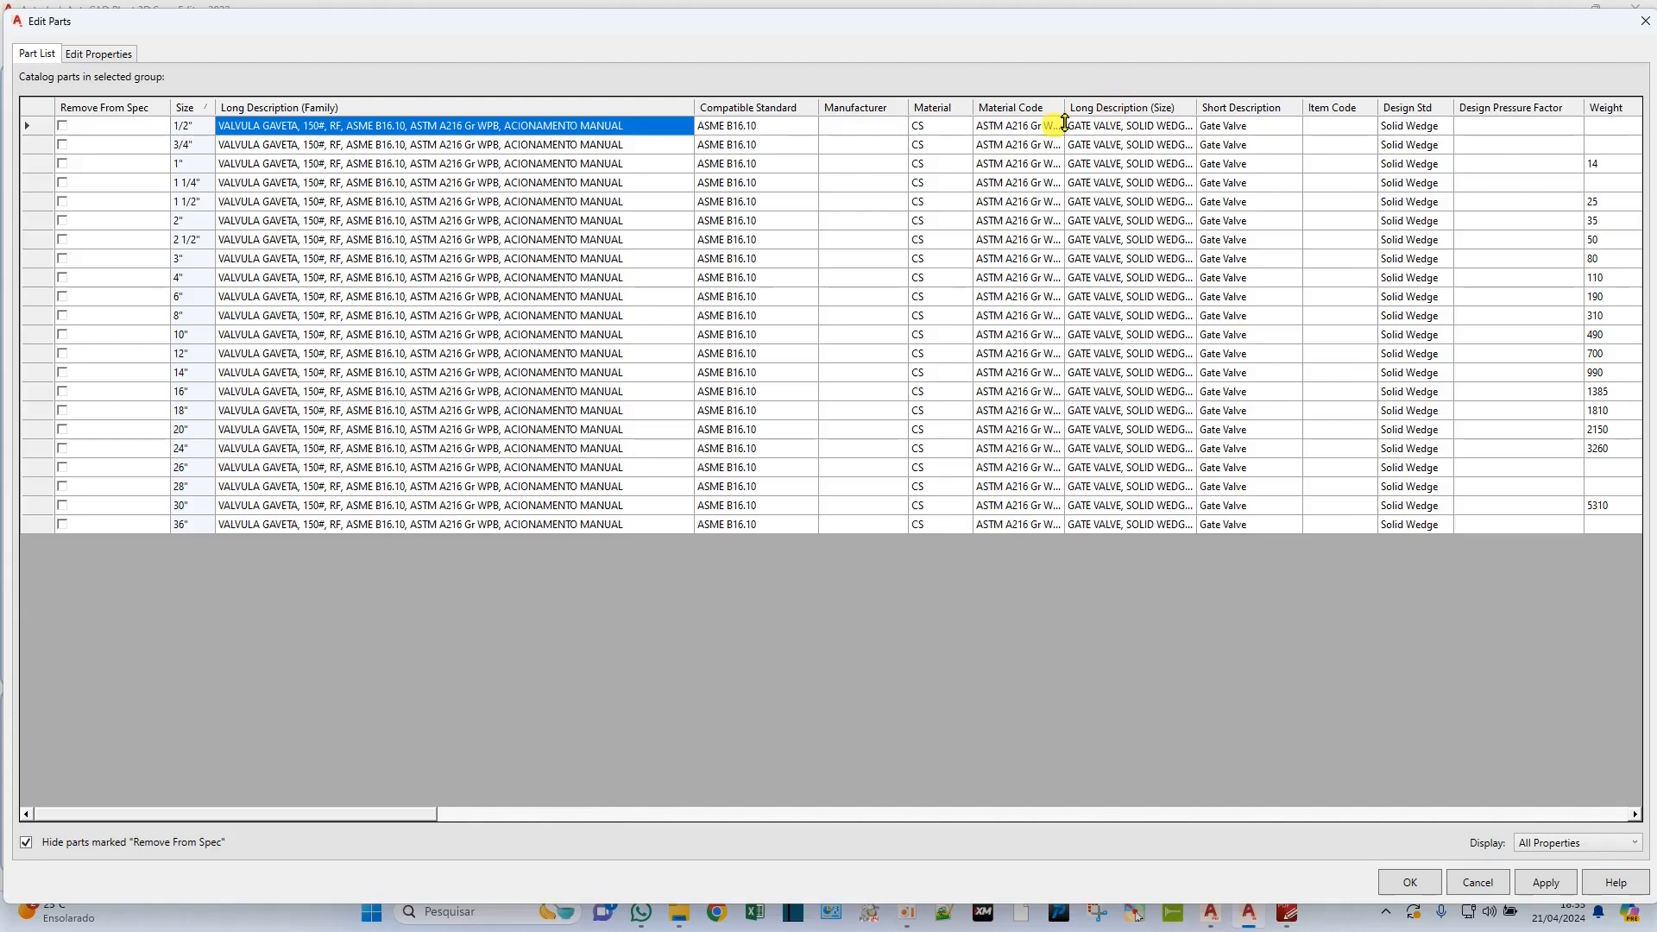
{"action": "left_click_drag", "start_coordinate": [1151, 130], "coordinate": [1252, 523]}
{"action": "key", "text": "ctrl+v"}
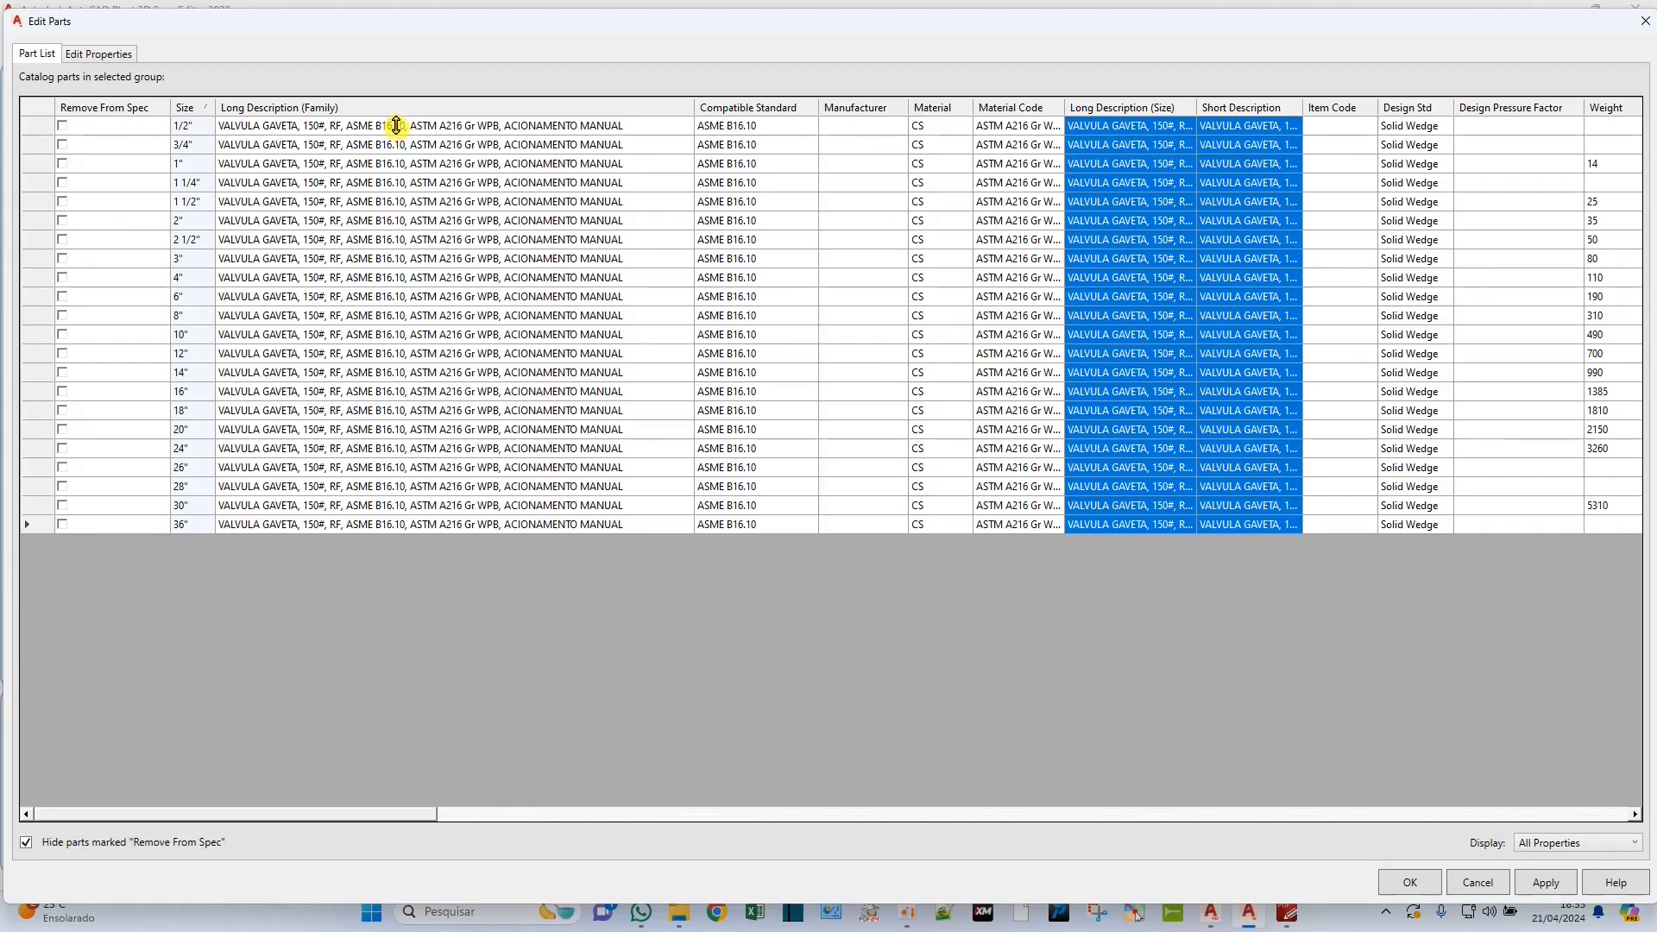
Replace "RF" with "FACE COM RESSALTO" in the flanged gate valve's Long Description (Family).
{"action": "left_click", "coordinate": [338, 125]}
{"action": "left_click", "coordinate": [341, 126]}
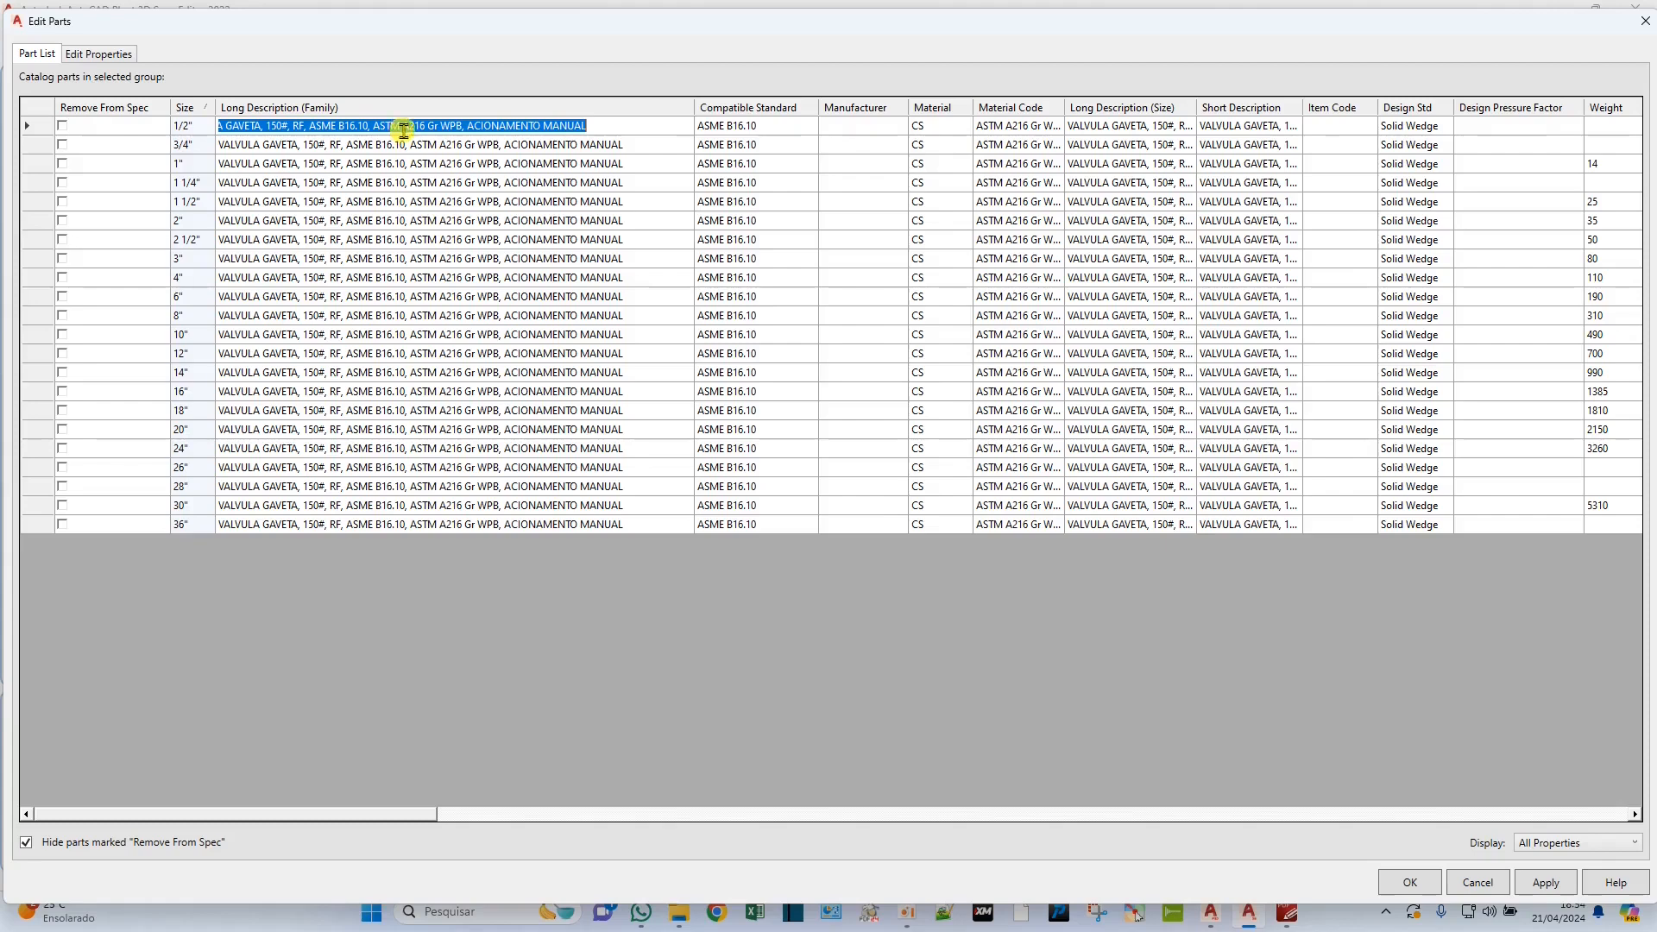
{"action": "left_click", "coordinate": [309, 126]}
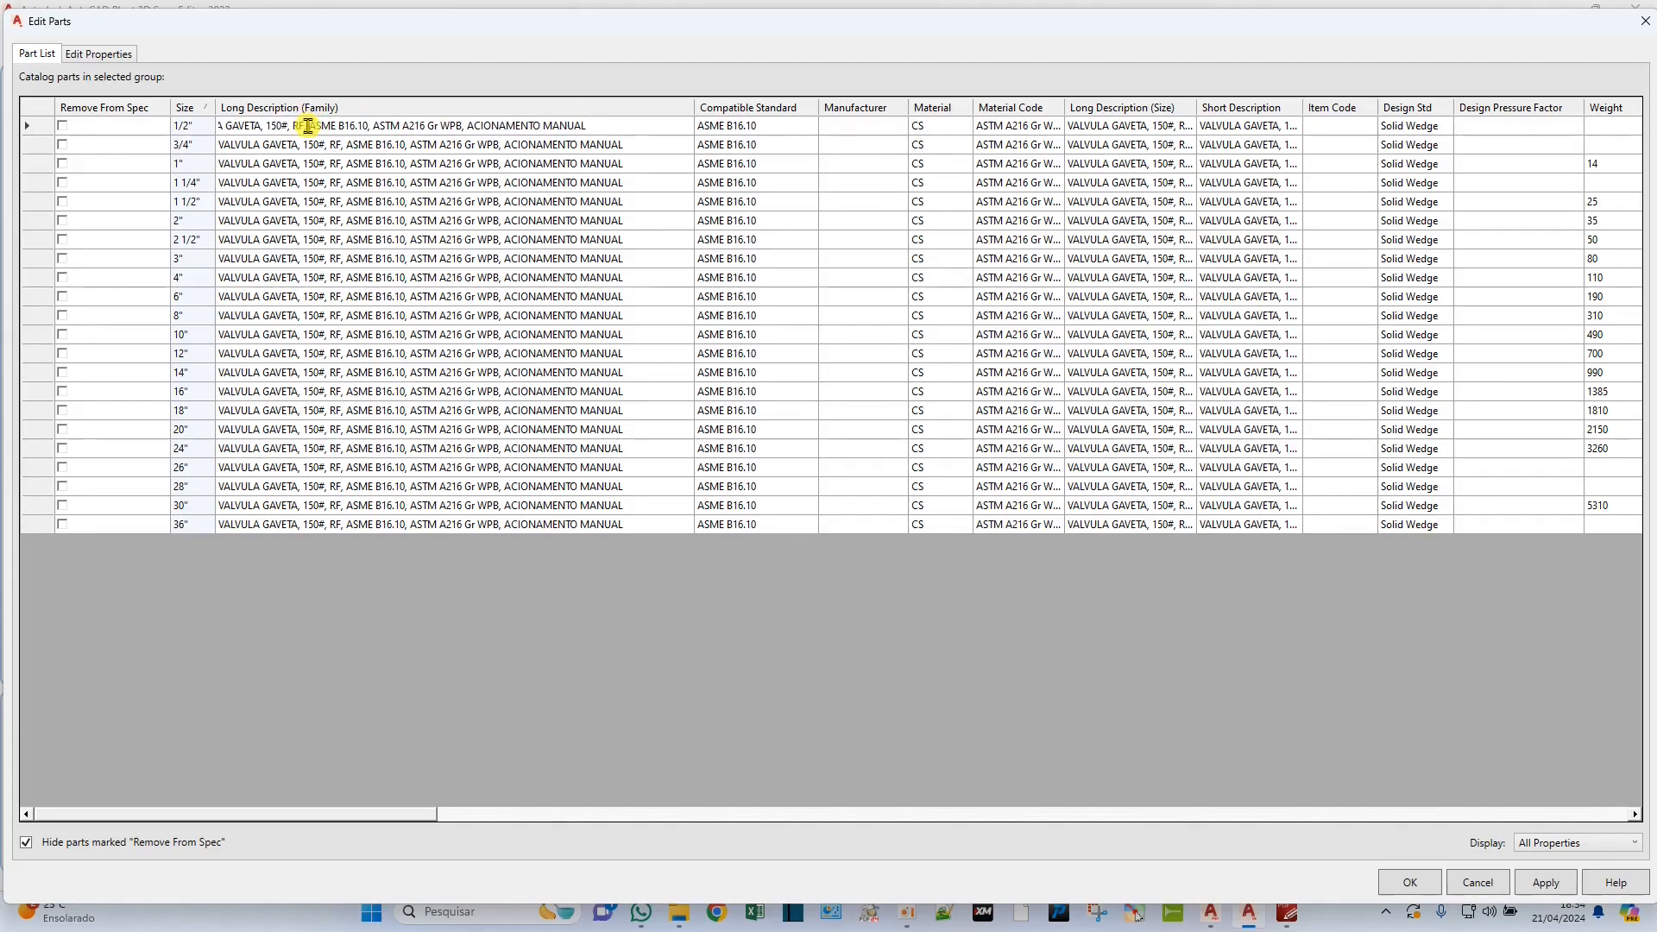
{"action": "key", "text": "BackSpace"}
{"action": "key", "text": "BackSpace"}
{"action": "type", "text": "FACE COM RE"}
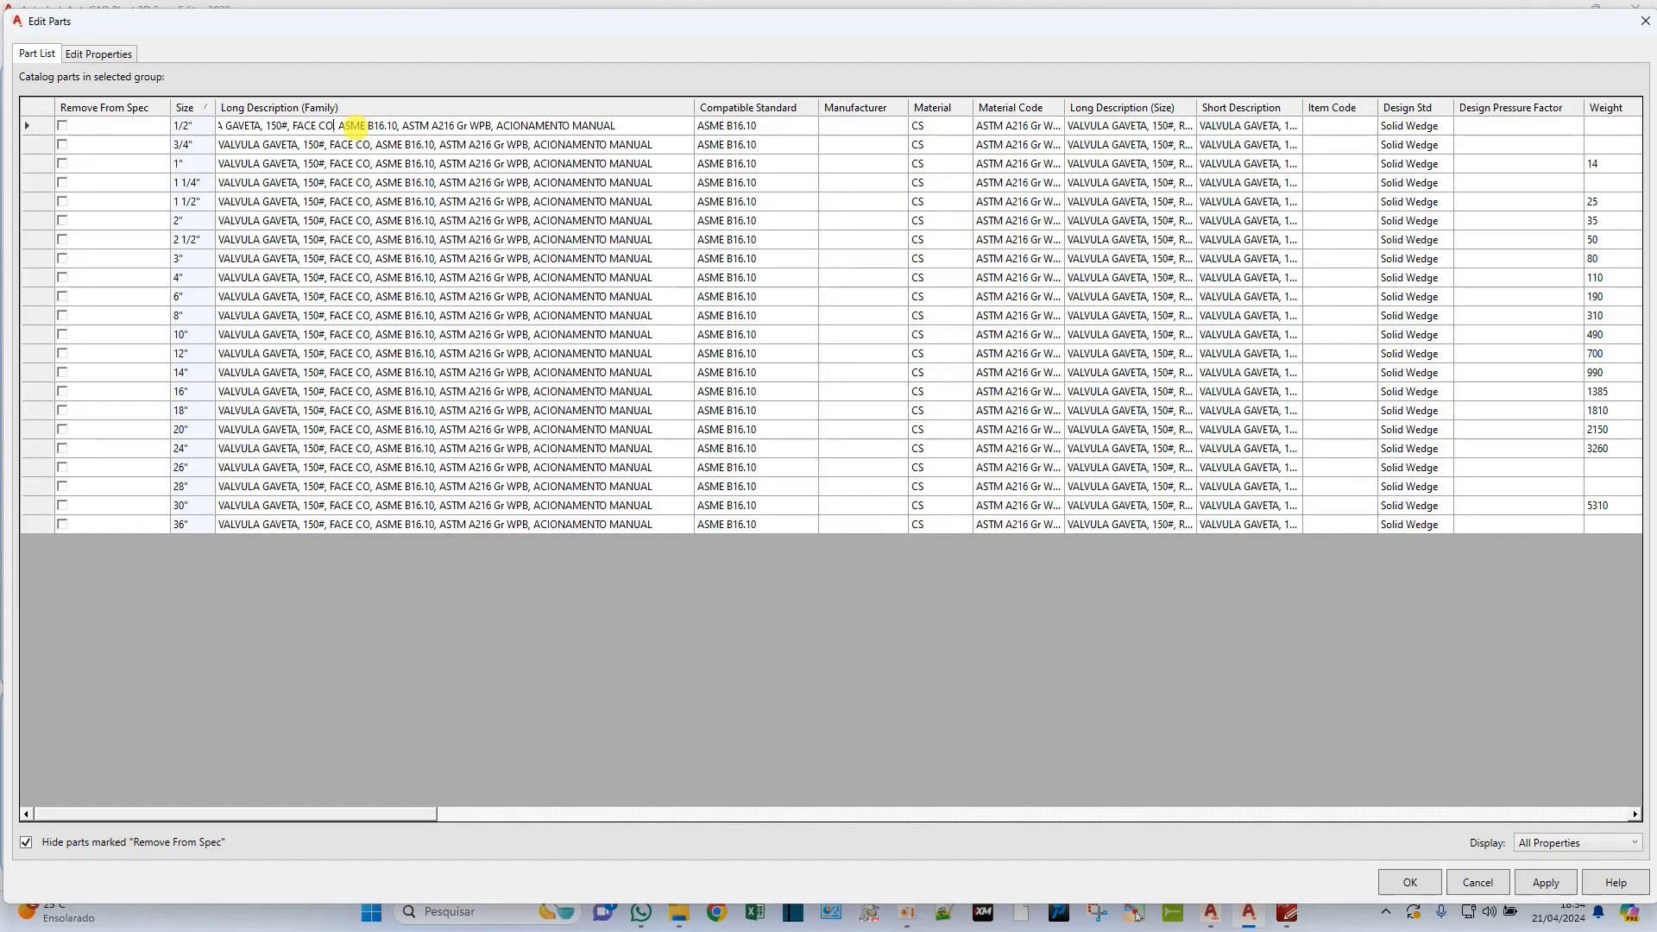
{"action": "type", "text": "SSALTO, "}
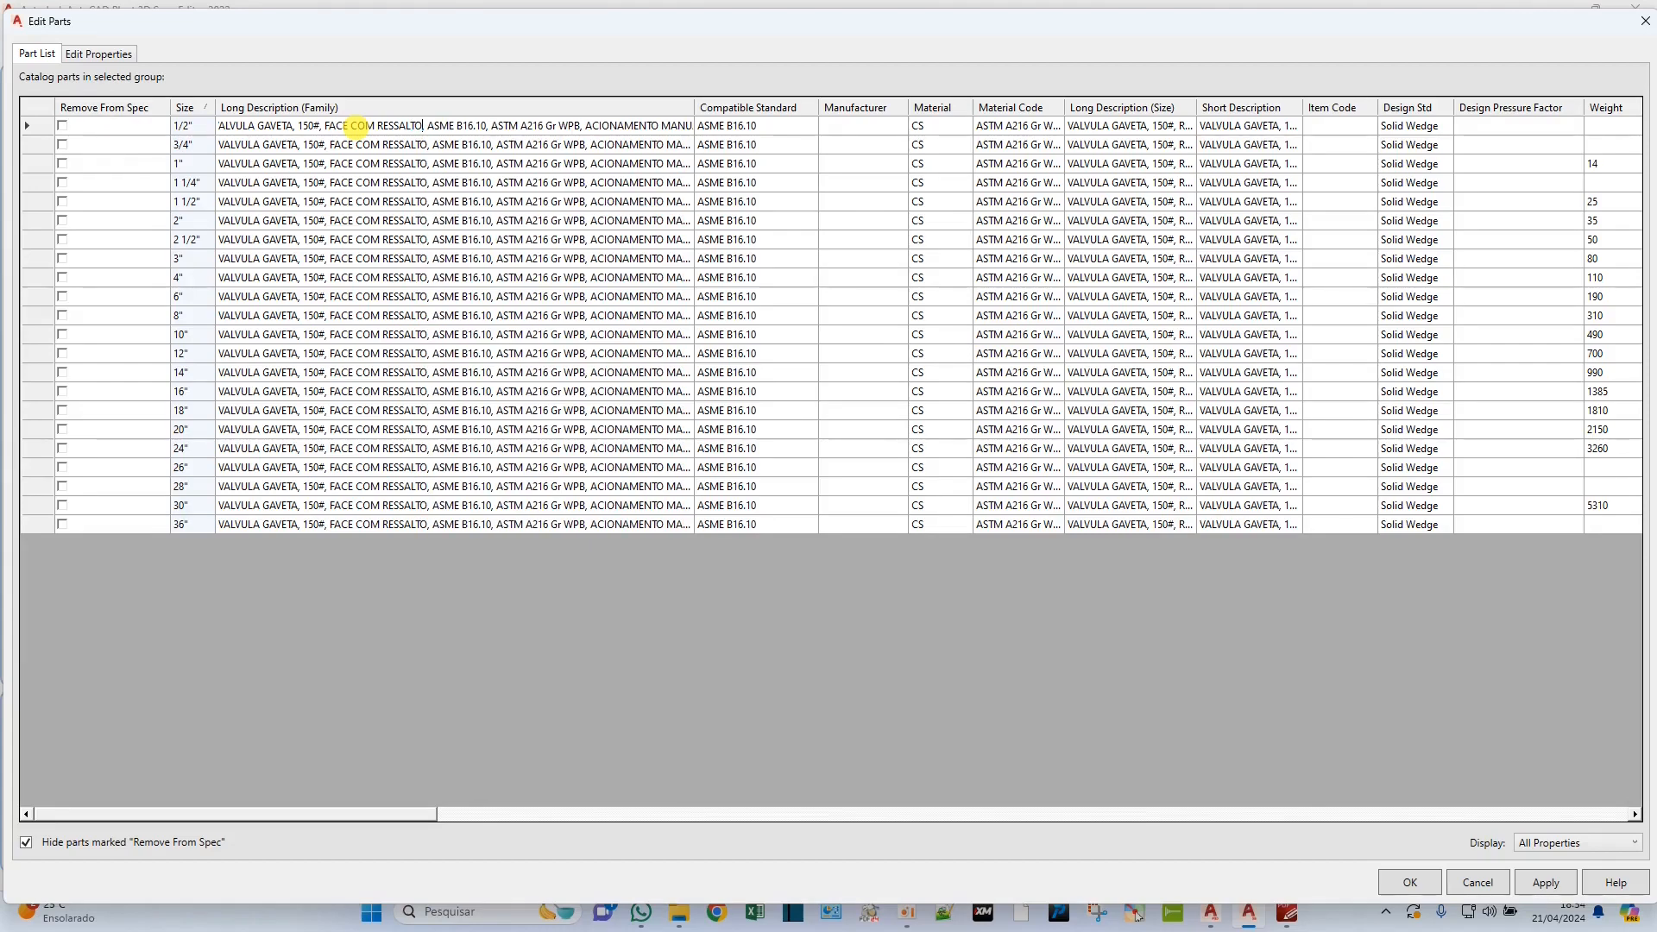
{"action": "type", "text": "CONFORME"}
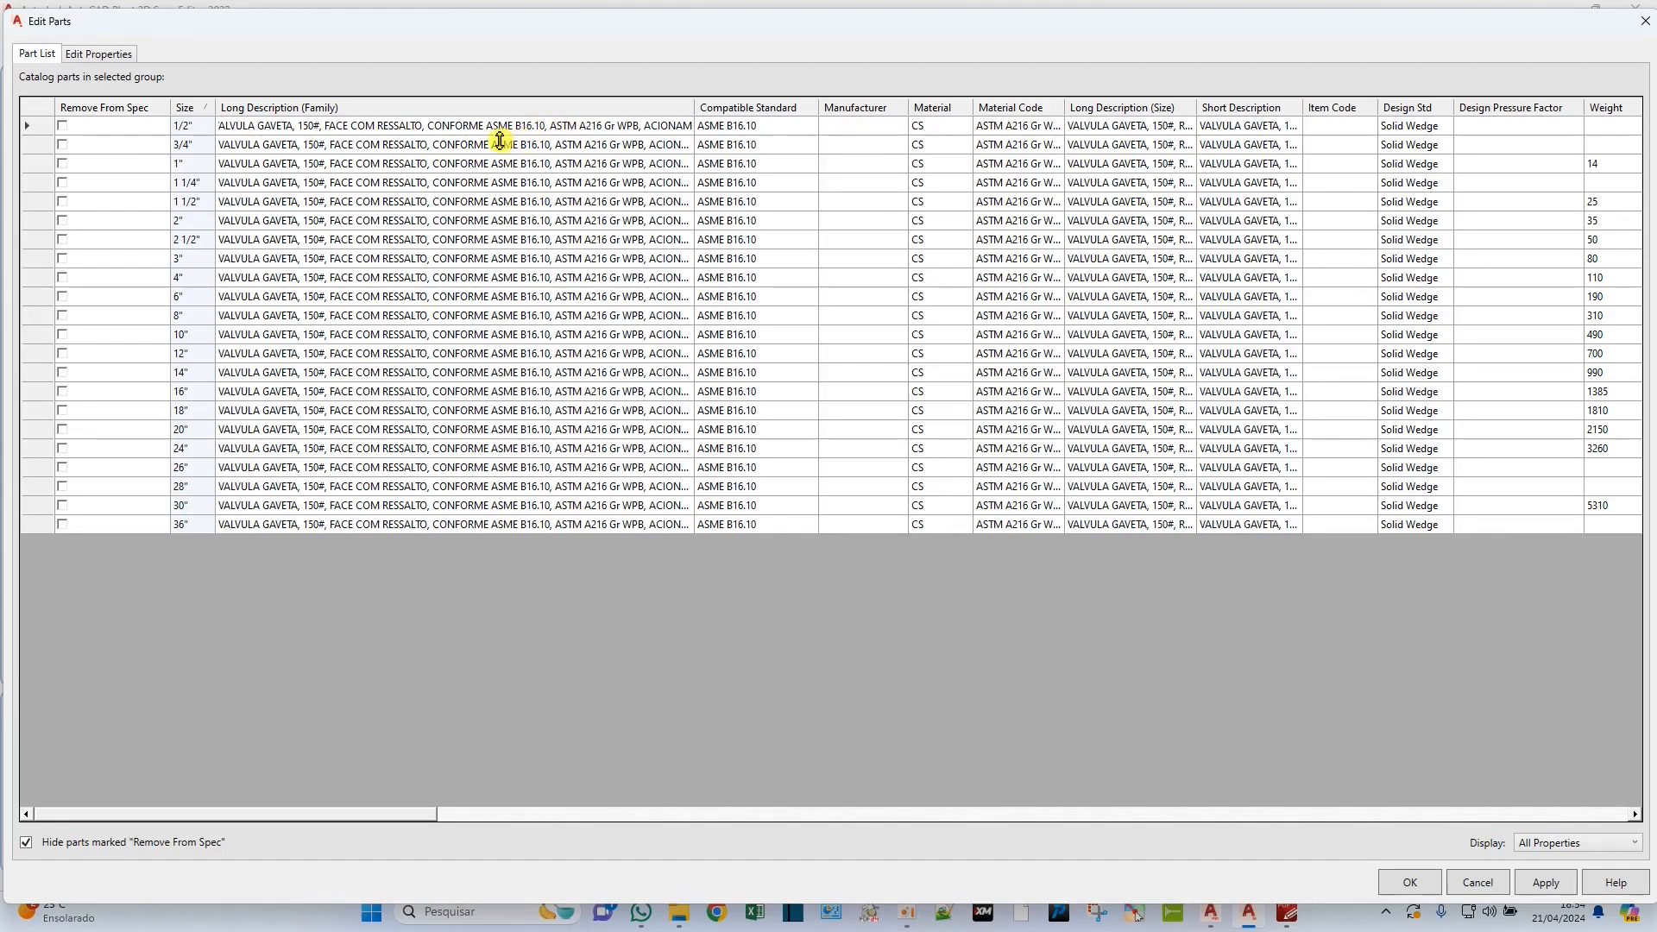
Insert "CONFORME" before "ASME B16.10" and "MATERIAL" before "ASTM A216 Gr WPB" in the raised-face valve's family description.
{"action": "left_click", "coordinate": [549, 125]}
{"action": "type", "text": "MATERIAL"}
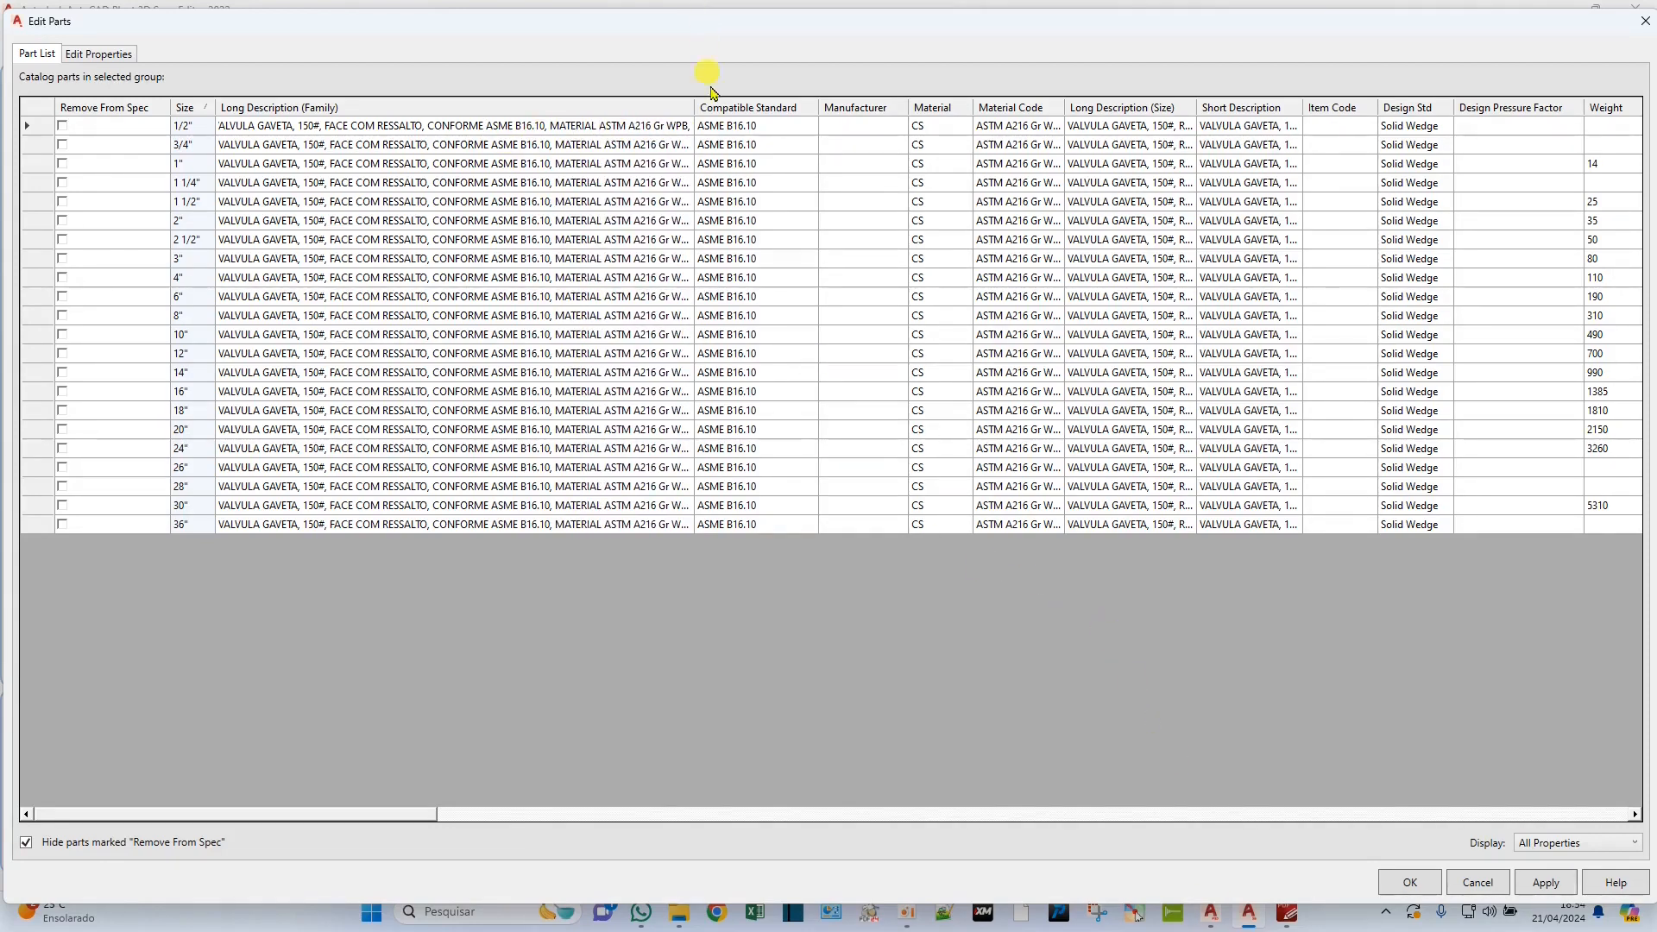
{"action": "double_click", "coordinate": [695, 115]}
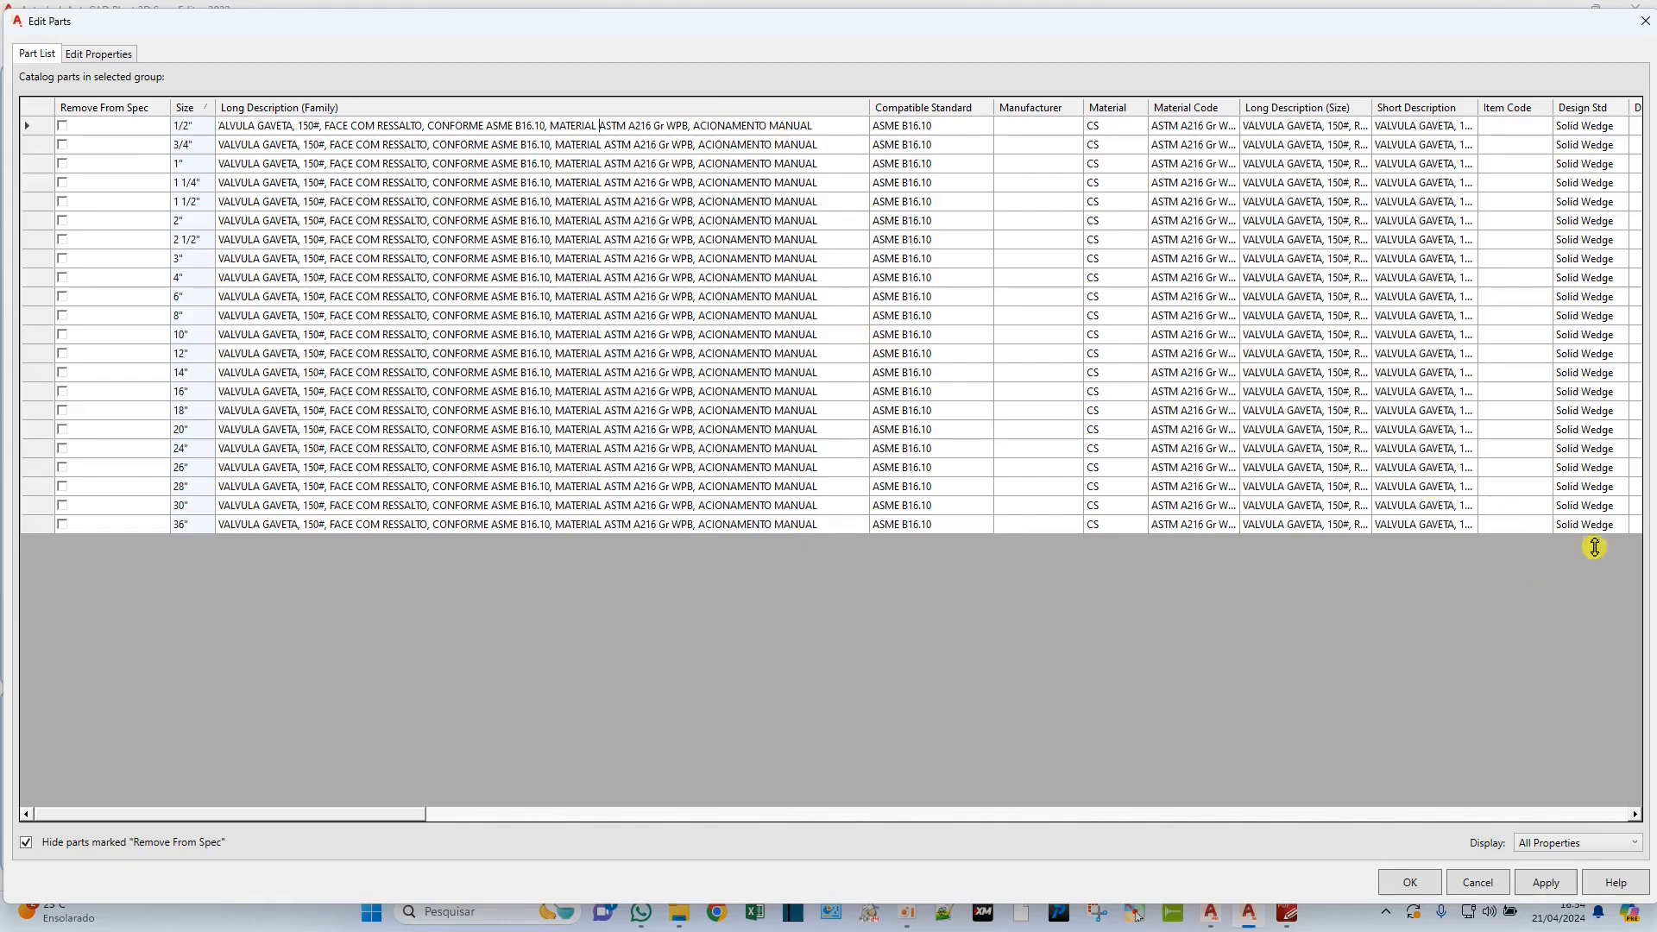
Apply the raised-face gate valve's part edits and save the CS150 spec.
{"action": "left_click", "coordinate": [1557, 873]}
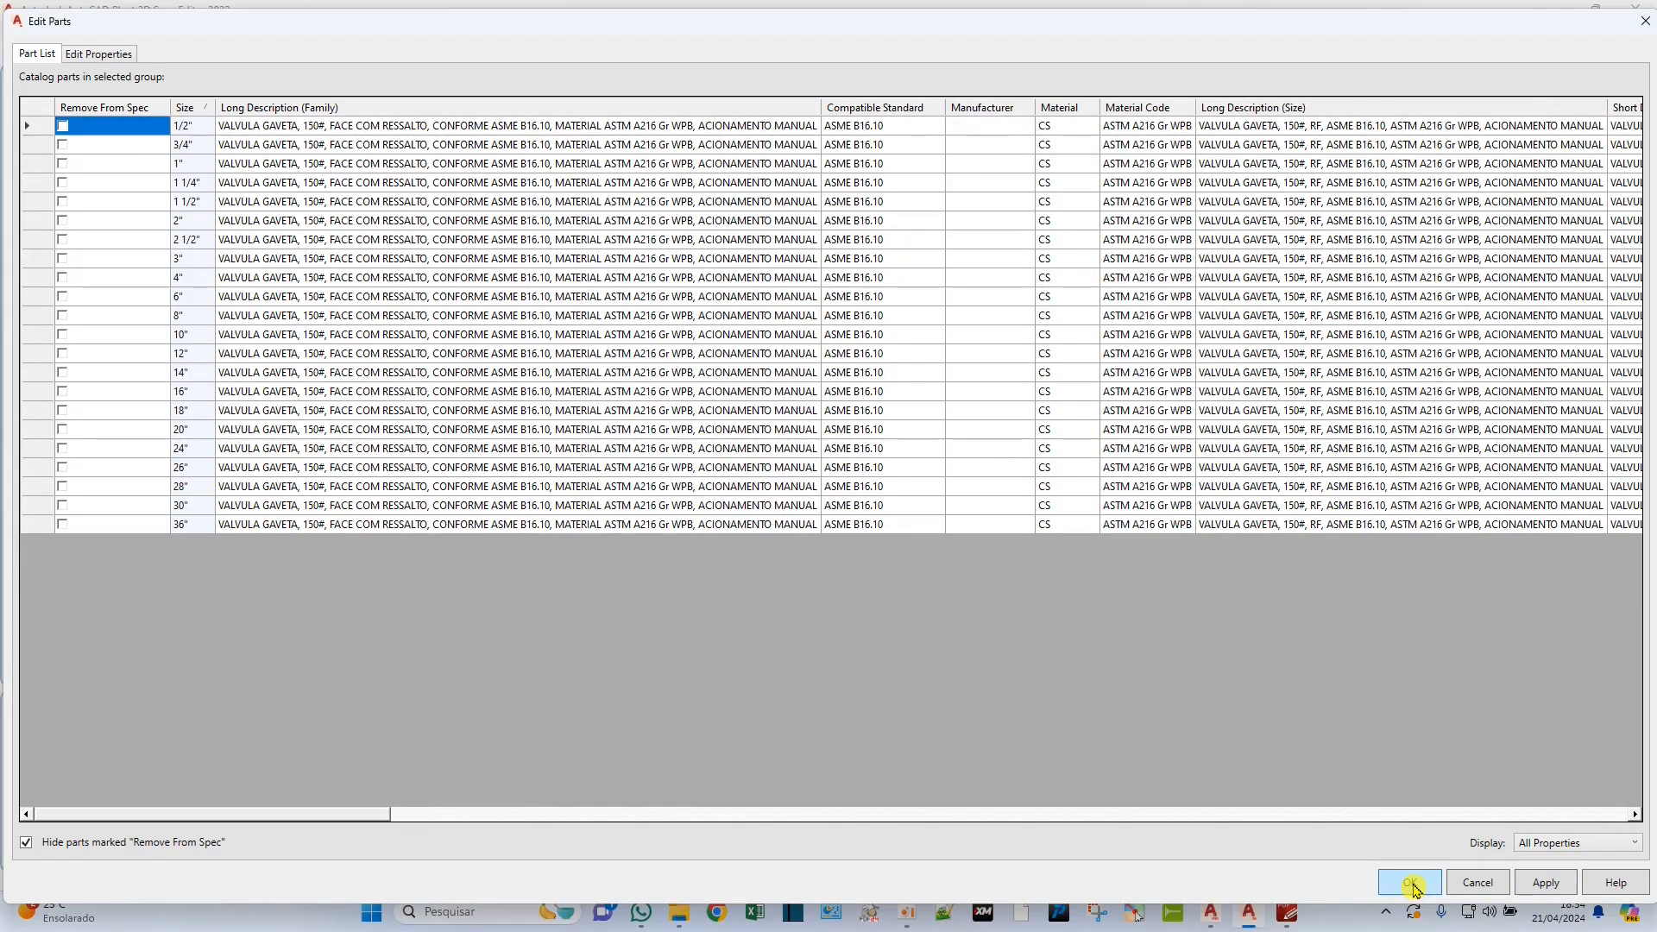
{"action": "left_click", "coordinate": [1411, 883]}
{"action": "left_click", "coordinate": [47, 52]}
{"action": "left_click", "coordinate": [444, 294]}
{"action": "left_click", "coordinate": [399, 412]}
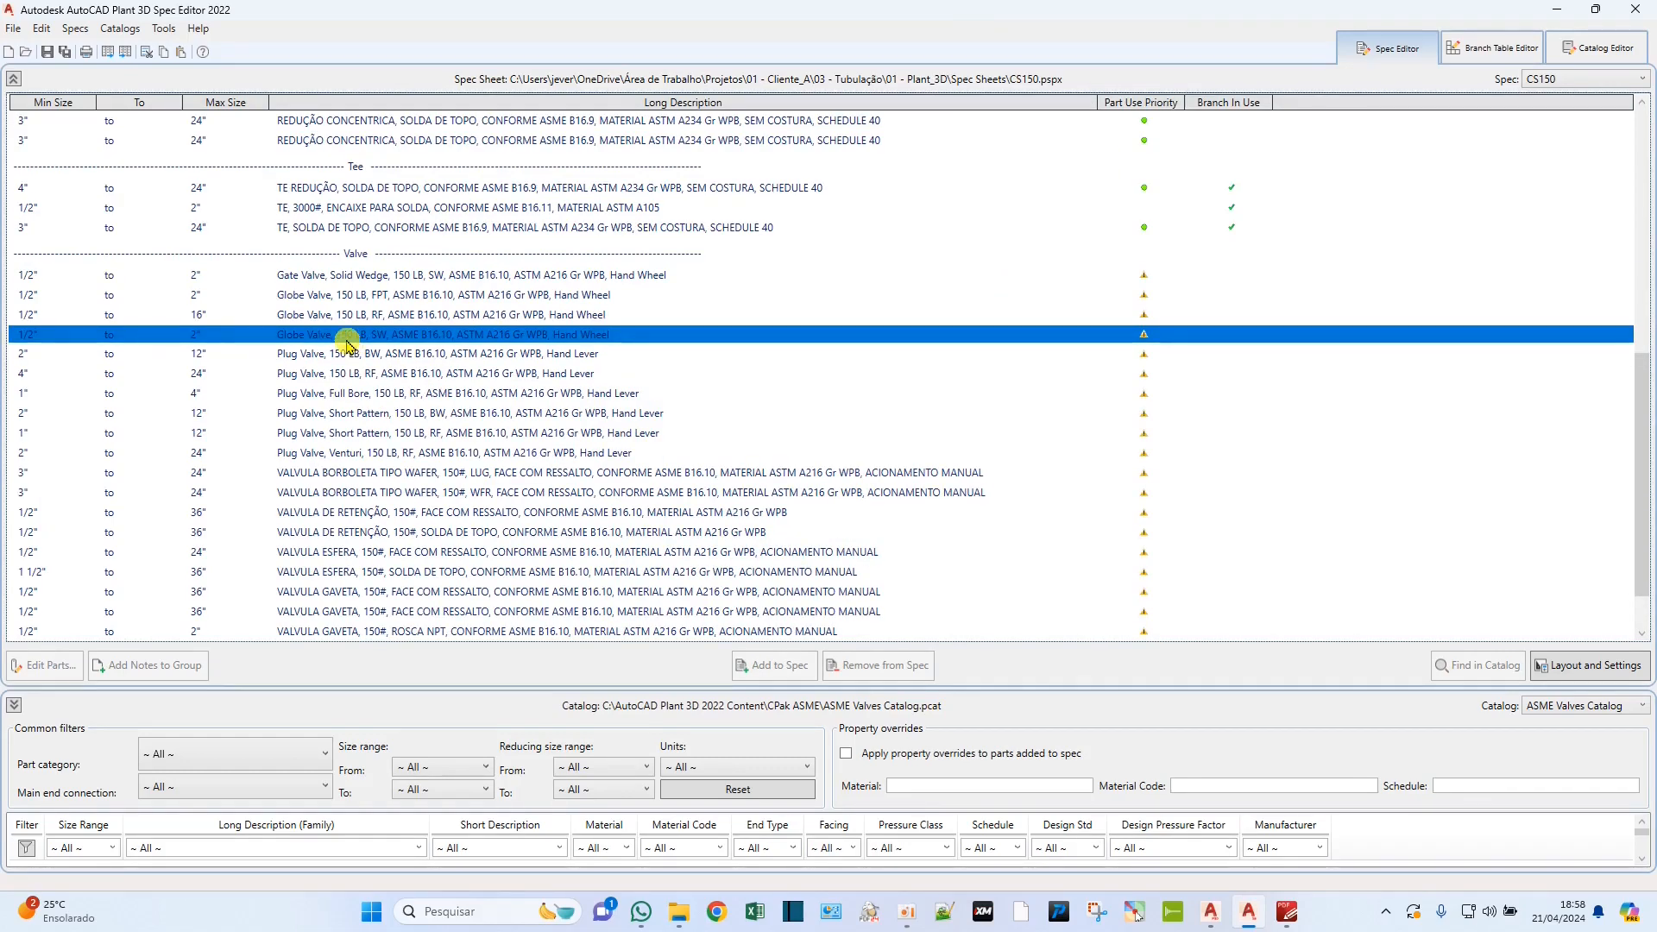
Open the SW gate valve's part list and replace "Gate Valve" with "VALVULA GAVETA" in Long Description (Family).
{"action": "left_click", "coordinate": [307, 278]}
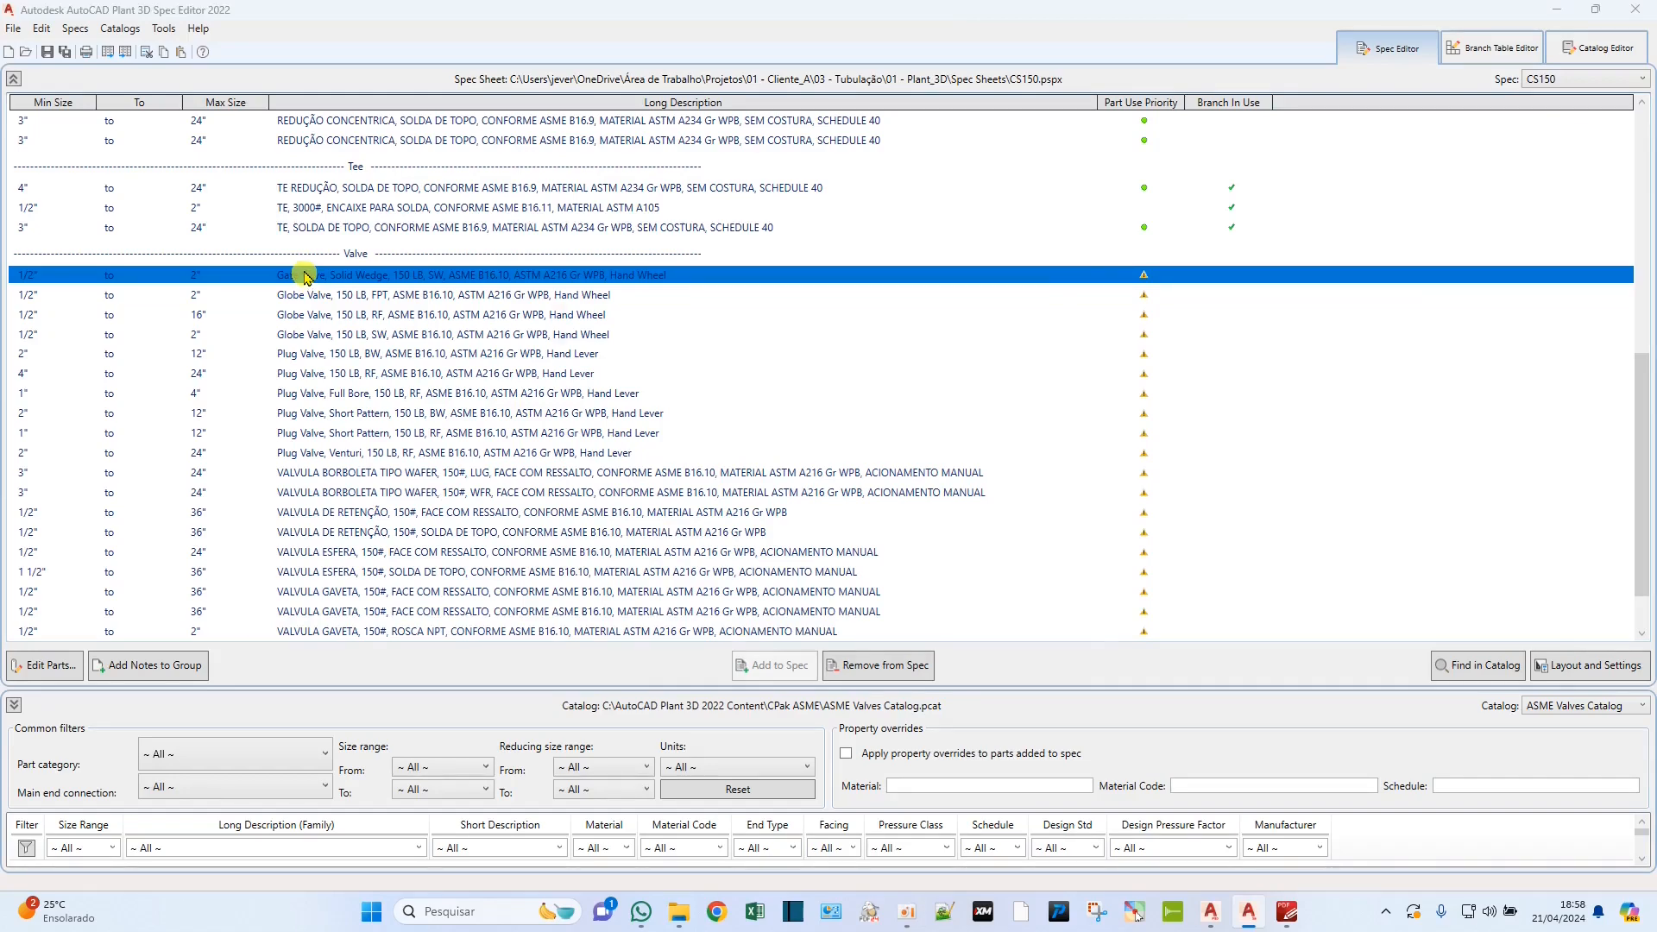
{"action": "double_click", "coordinate": [307, 278]}
{"action": "left_click_drag", "start_coordinate": [859, 251], "coordinate": [296, 26]}
{"action": "left_click_drag", "start_coordinate": [346, 98], "coordinate": [713, 98]}
{"action": "left_click", "coordinate": [296, 129]}
{"action": "left_click_drag", "start_coordinate": [255, 120], "coordinate": [185, 123]}
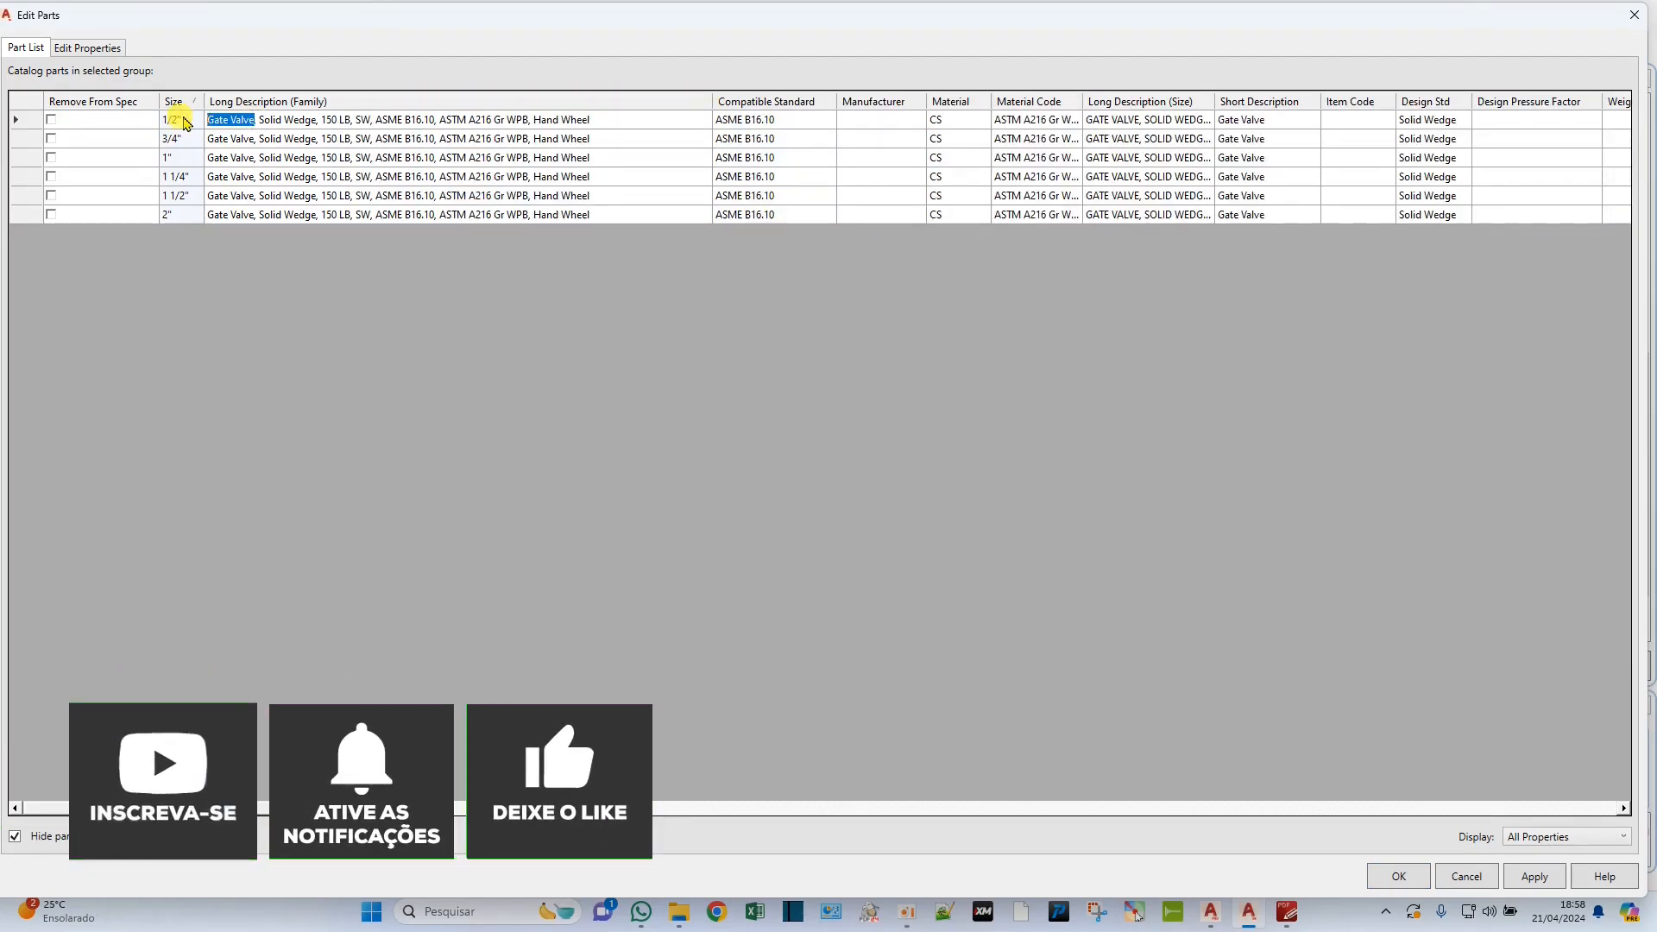
{"action": "type", "text": "VALVULA GAVETA"}
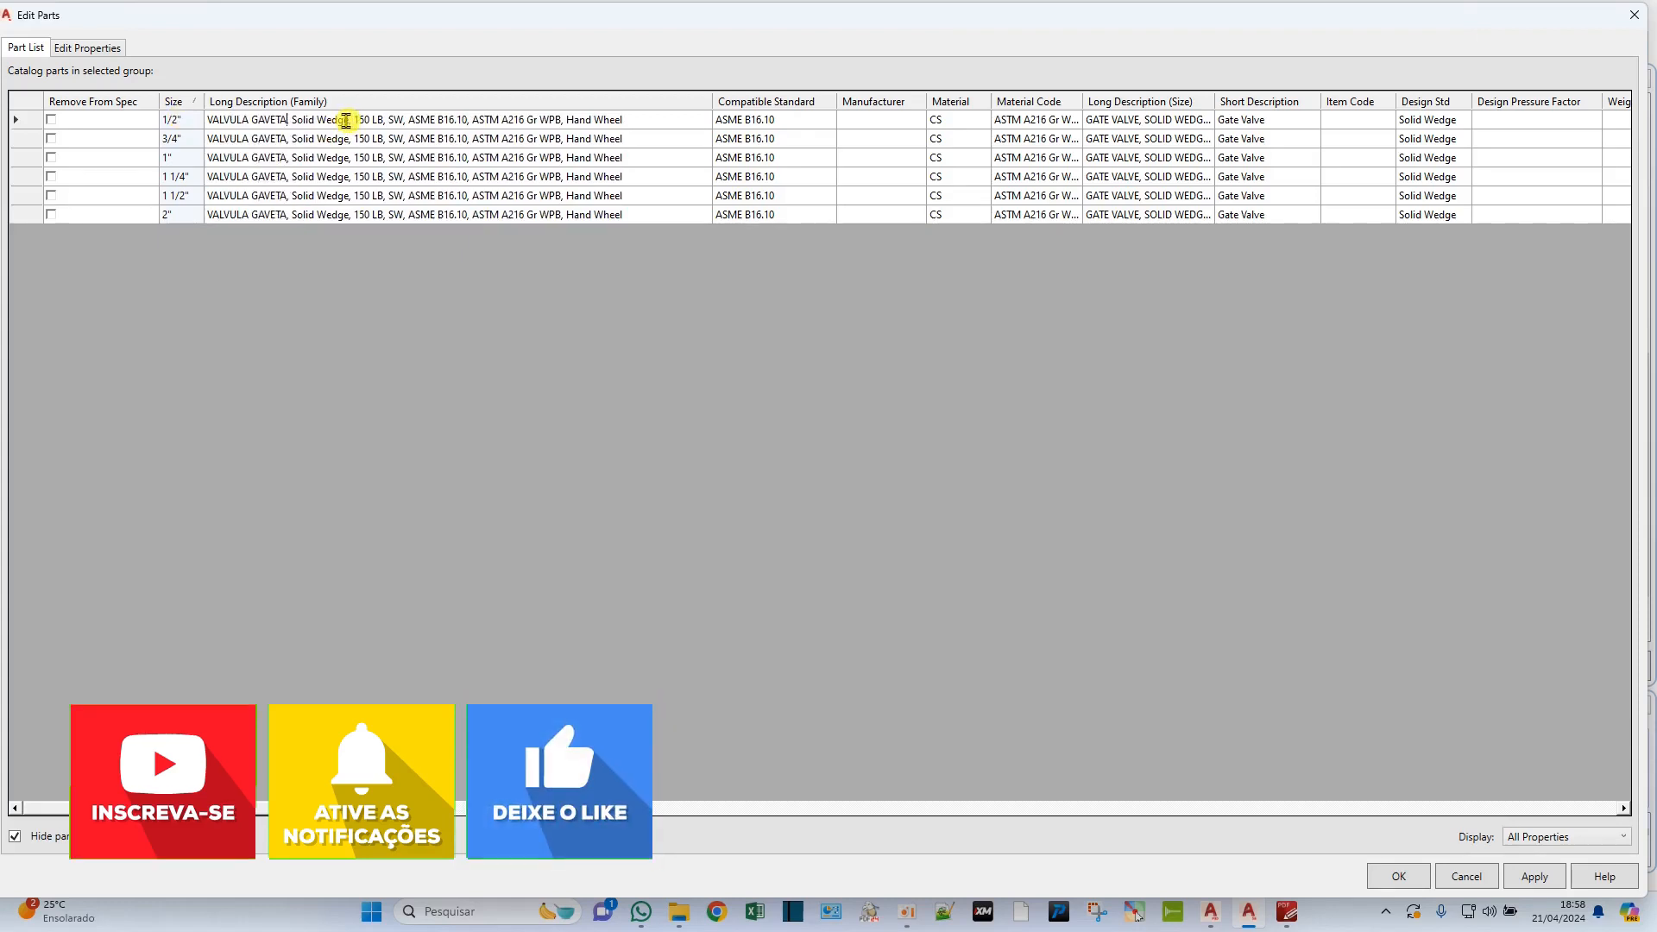
Remove "Solid Wedge" from the SW gate valve's family description and change the pressure class to "150#".
{"action": "key", "text": "BackSpace"}
{"action": "key", "text": "BackSpace"}
{"action": "key", "text": "BackSpace"}
{"action": "key", "text": "BackSpace"}
{"action": "key", "text": "BackSpace"}
{"action": "key", "text": "BackSpace"}
{"action": "key", "text": "BackSpace"}
{"action": "key", "text": "BackSpace"}
{"action": "key", "text": "BackSpace"}
{"action": "key", "text": "BackSpace"}
{"action": "key", "text": "BackSpace"}
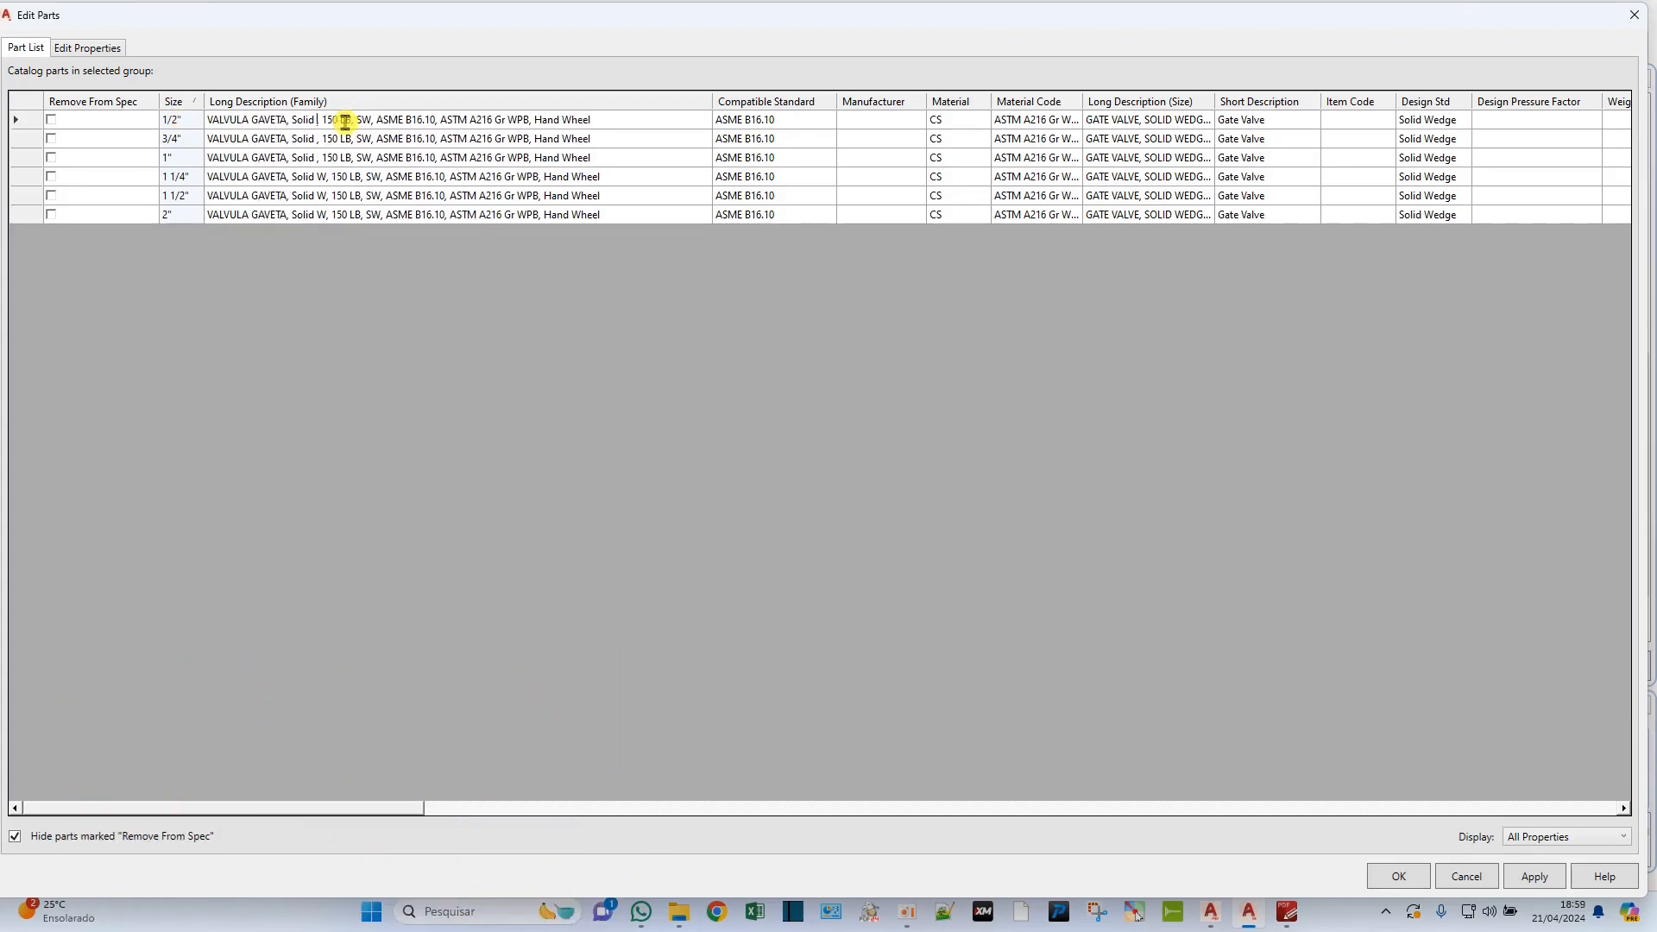
{"action": "key", "text": "BackSpace"}
{"action": "key", "text": "BackSpace"}
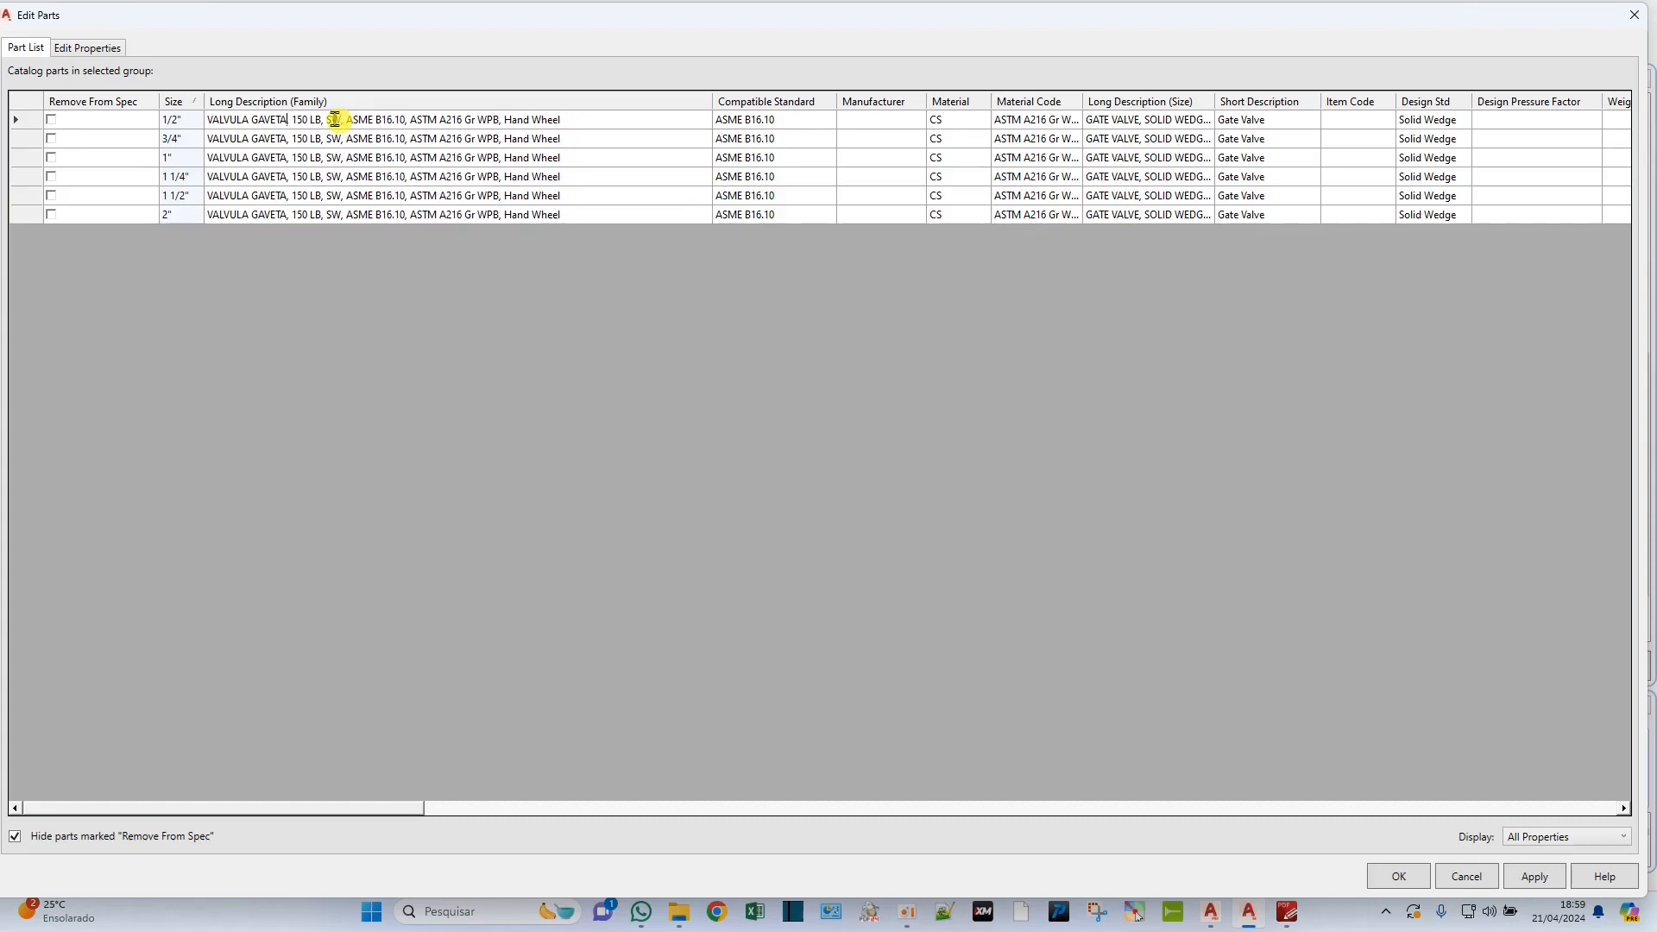
{"action": "key", "text": "BackSpace"}
{"action": "key", "text": "BackSpace"}
{"action": "key", "text": "BackSpace"}
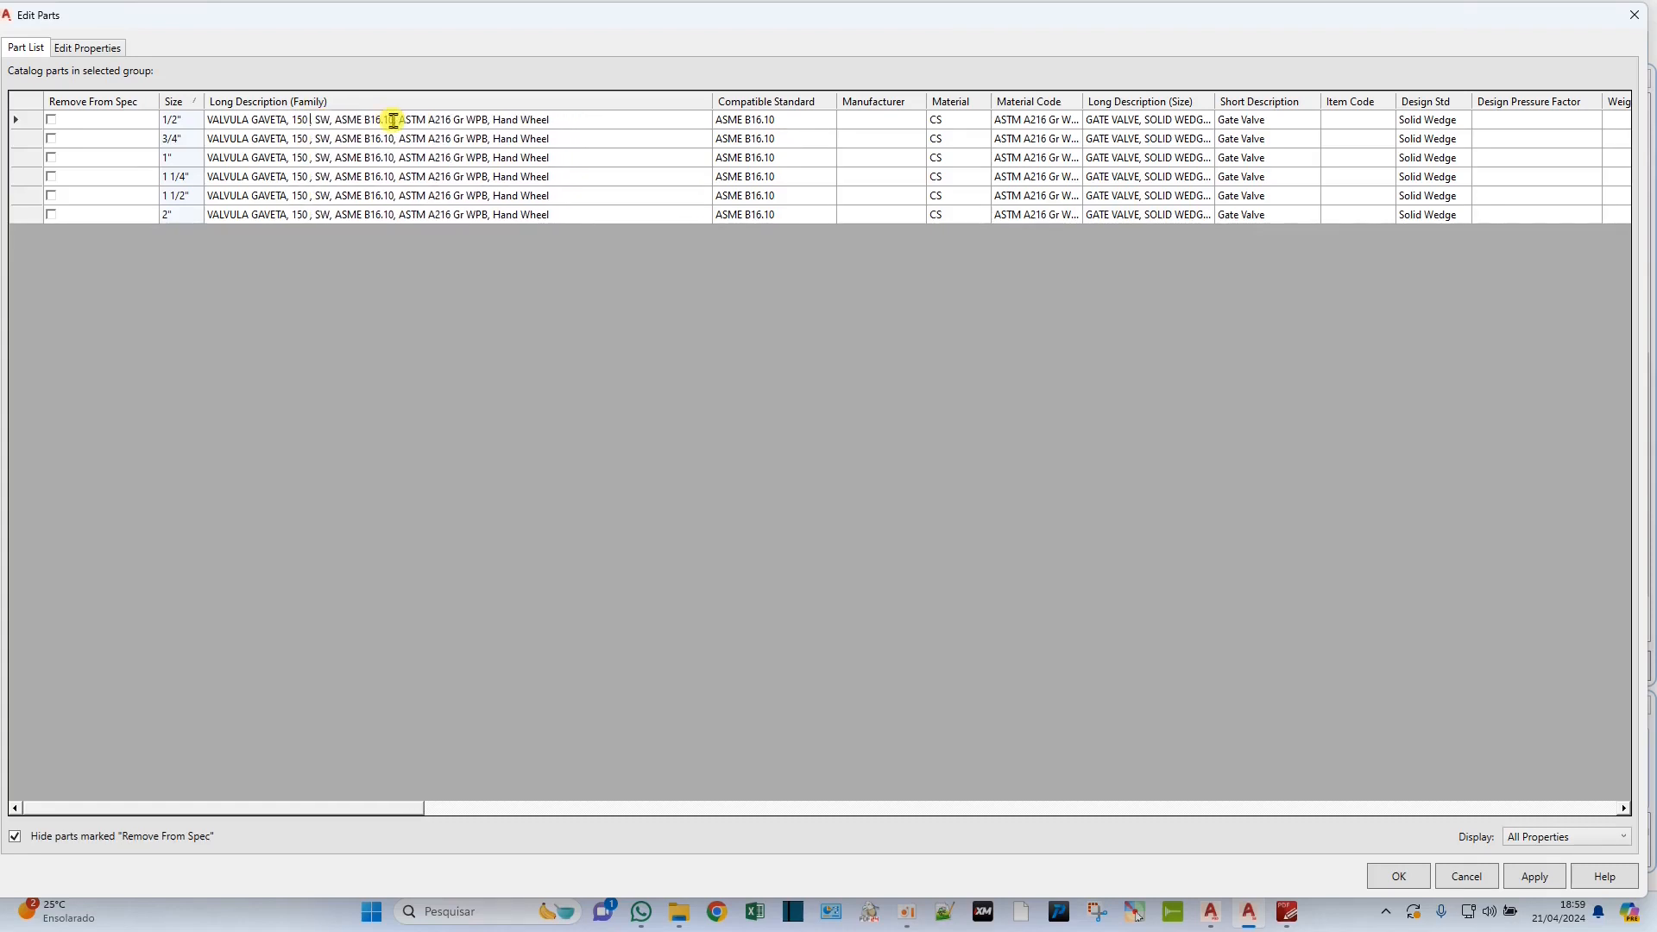
{"action": "type", "text": "#"}
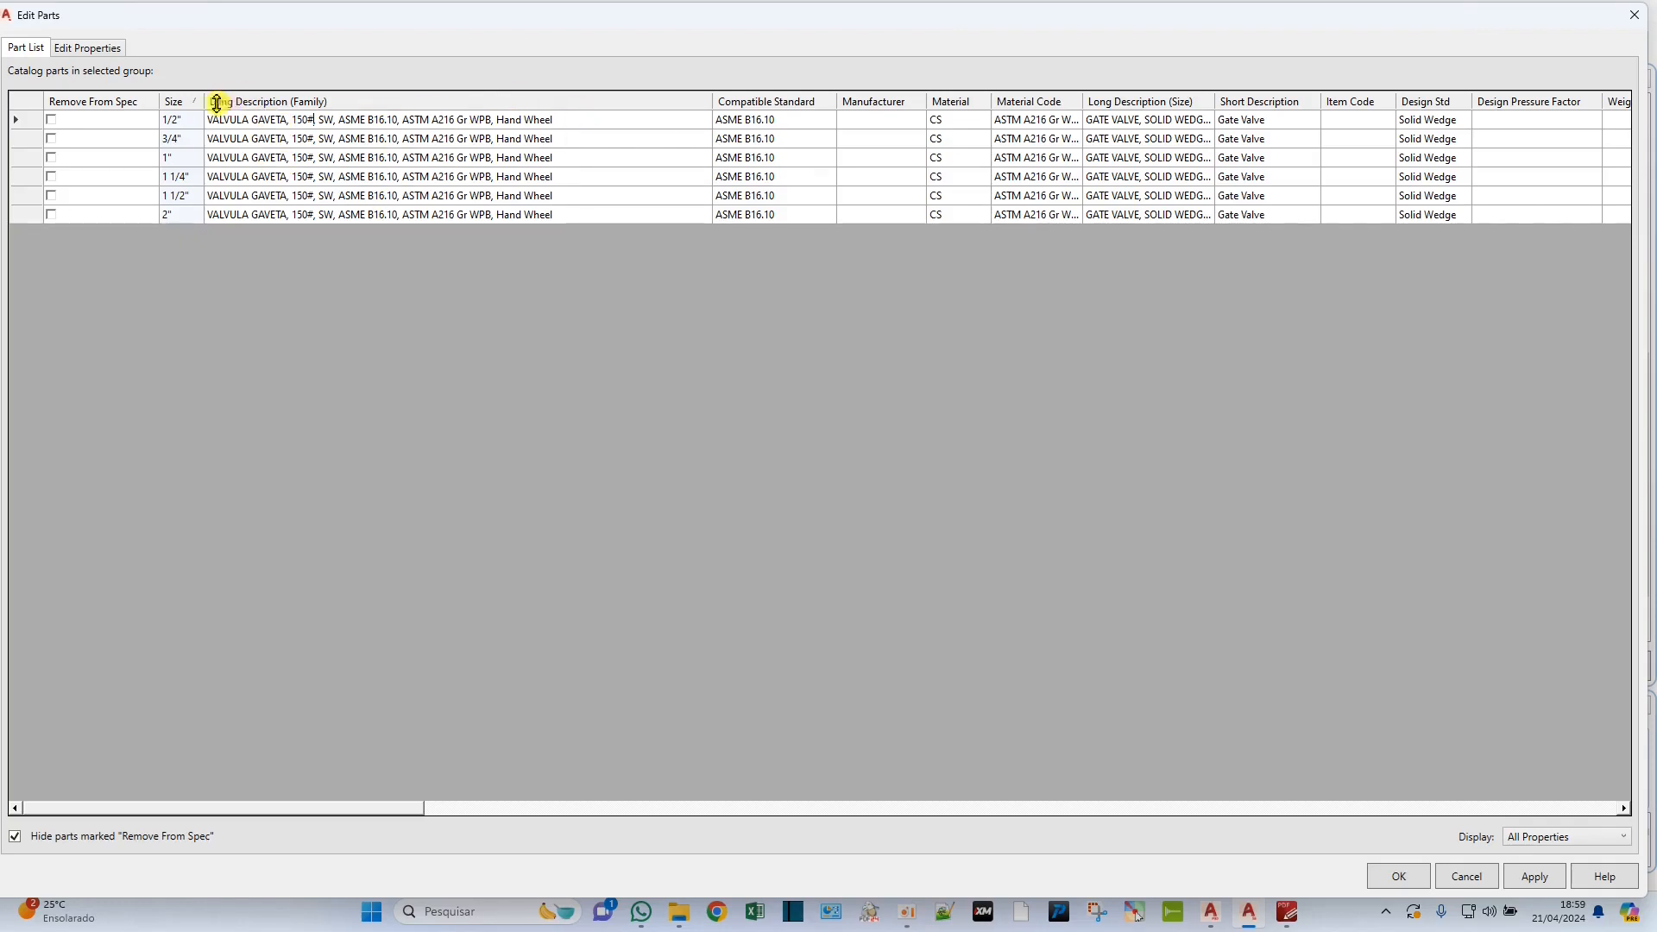
End the SW gate valve's family description with "ACIONAMENTO MANUAL" and copy it into Long Description (Size) and Short Description for all sizes.
{"action": "key", "text": "BackSpace"}
{"action": "key", "text": "BackSpace"}
{"action": "key", "text": "BackSpace"}
{"action": "key", "text": "BackSpace"}
{"action": "key", "text": "BackSpace"}
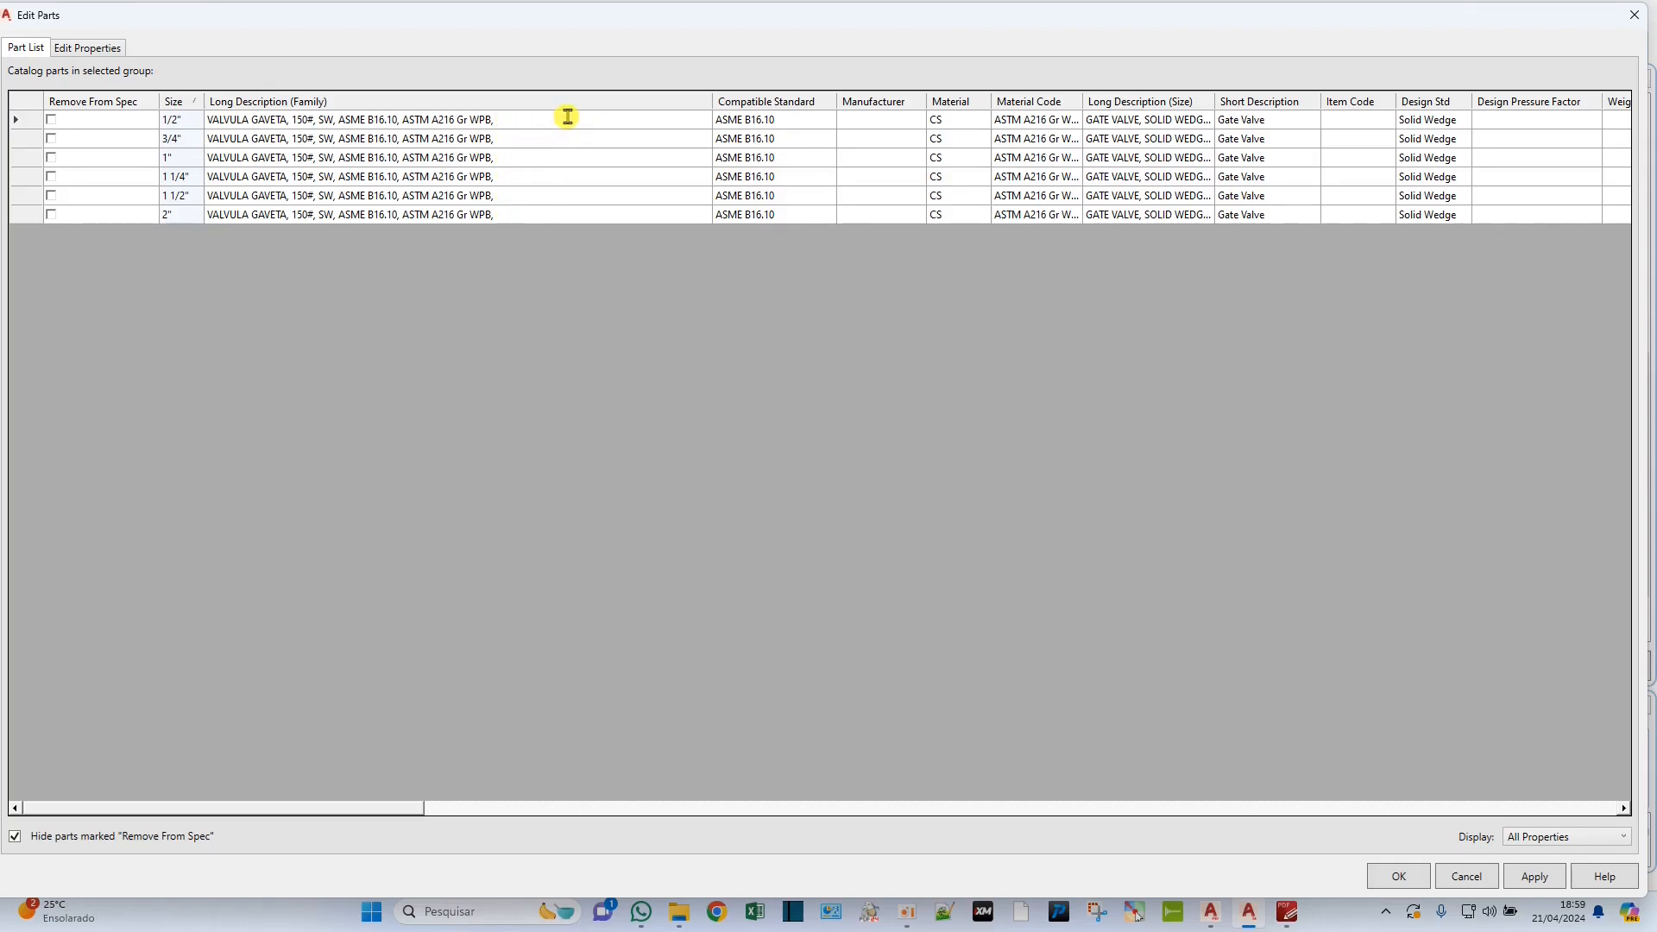
{"action": "type", "text": "ACIONAMENTO MANUAL"}
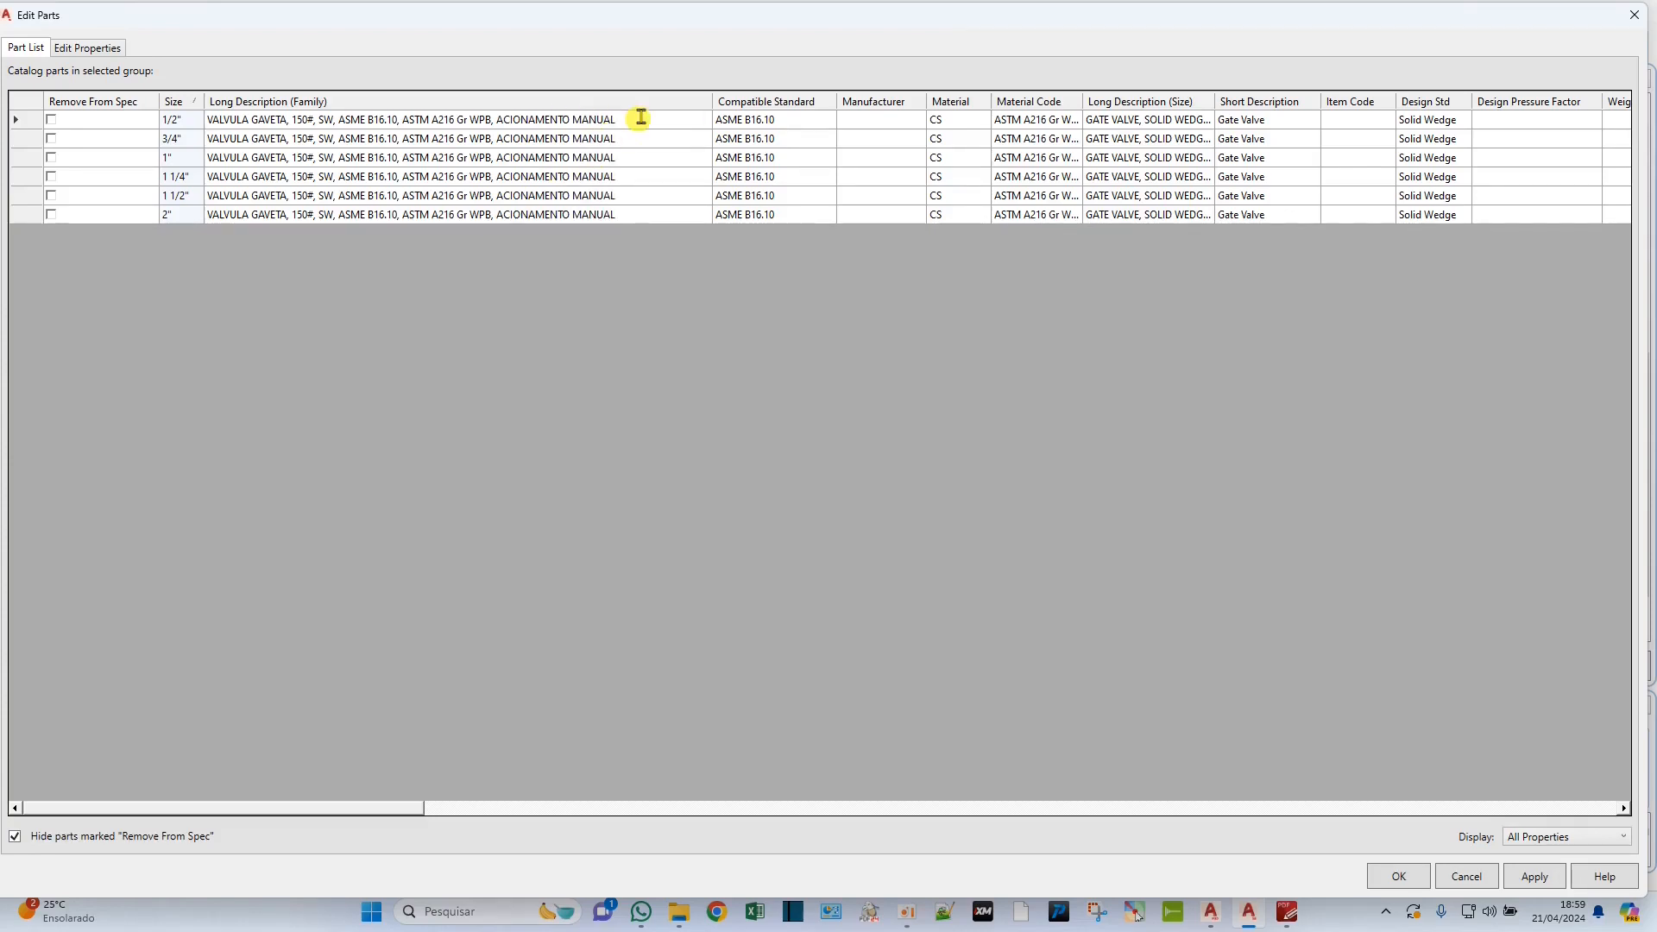
{"action": "left_click_drag", "start_coordinate": [637, 118], "coordinate": [197, 120]}
{"action": "key", "text": "ctrl+c"}
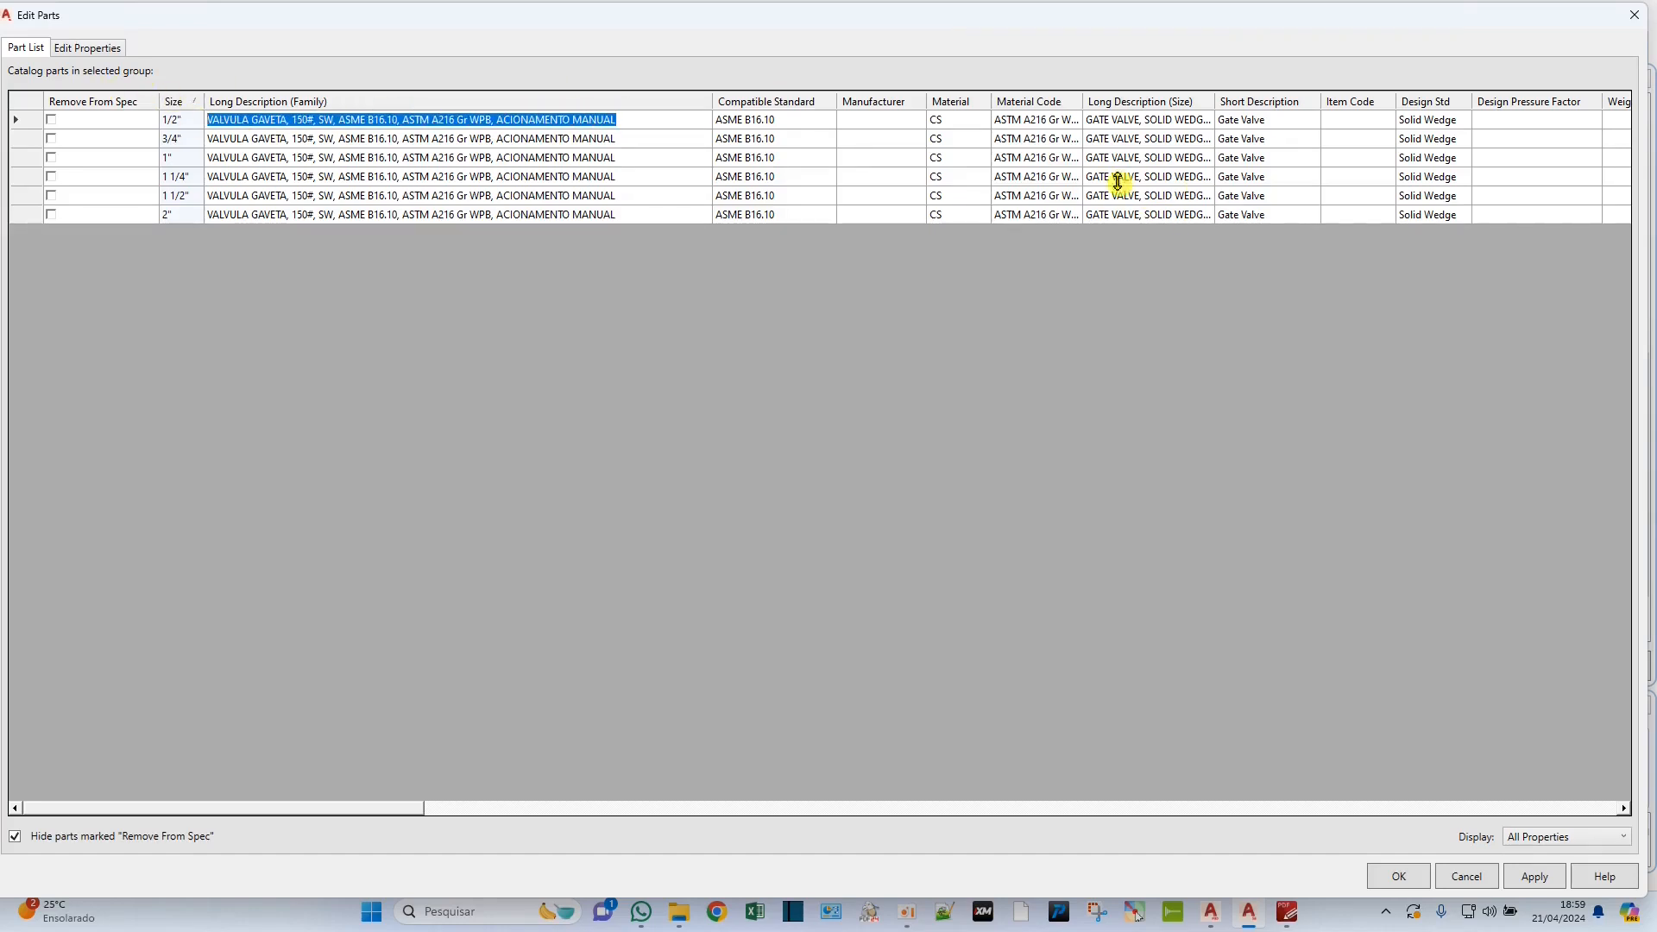
{"action": "left_click_drag", "start_coordinate": [1185, 127], "coordinate": [1272, 217]}
{"action": "key", "text": "ctrl+v"}
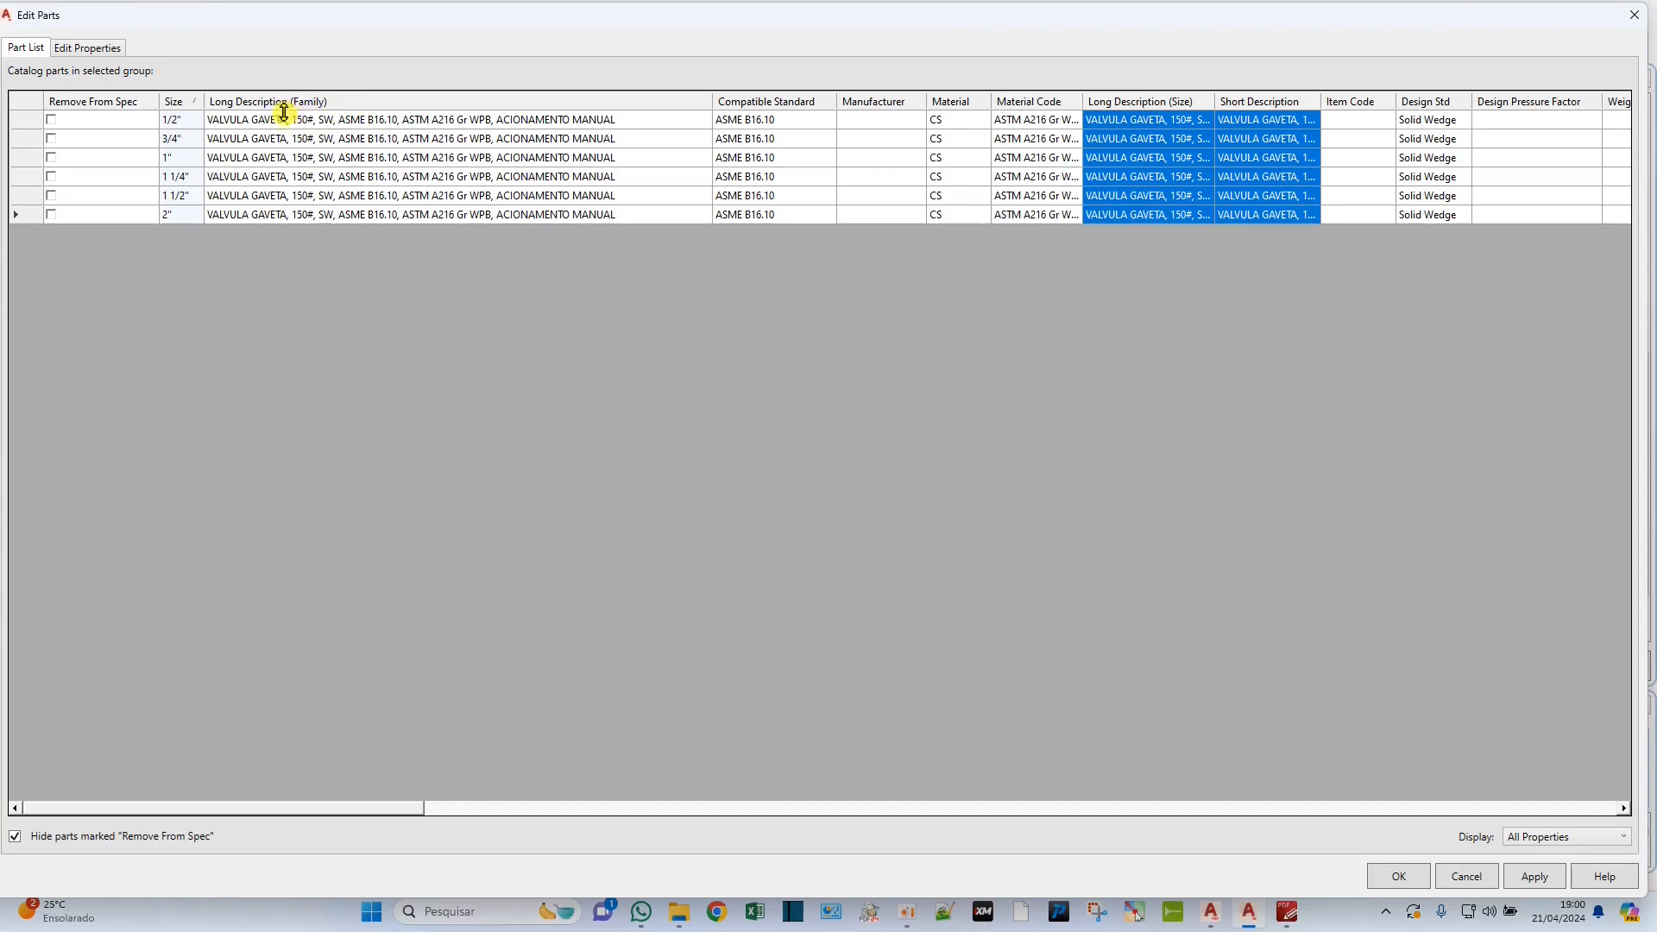
Replace "SW" with "ENCAIXE PARA SOLDA" in the gate valve's Long Description (Family).
{"action": "left_click", "coordinate": [335, 121]}
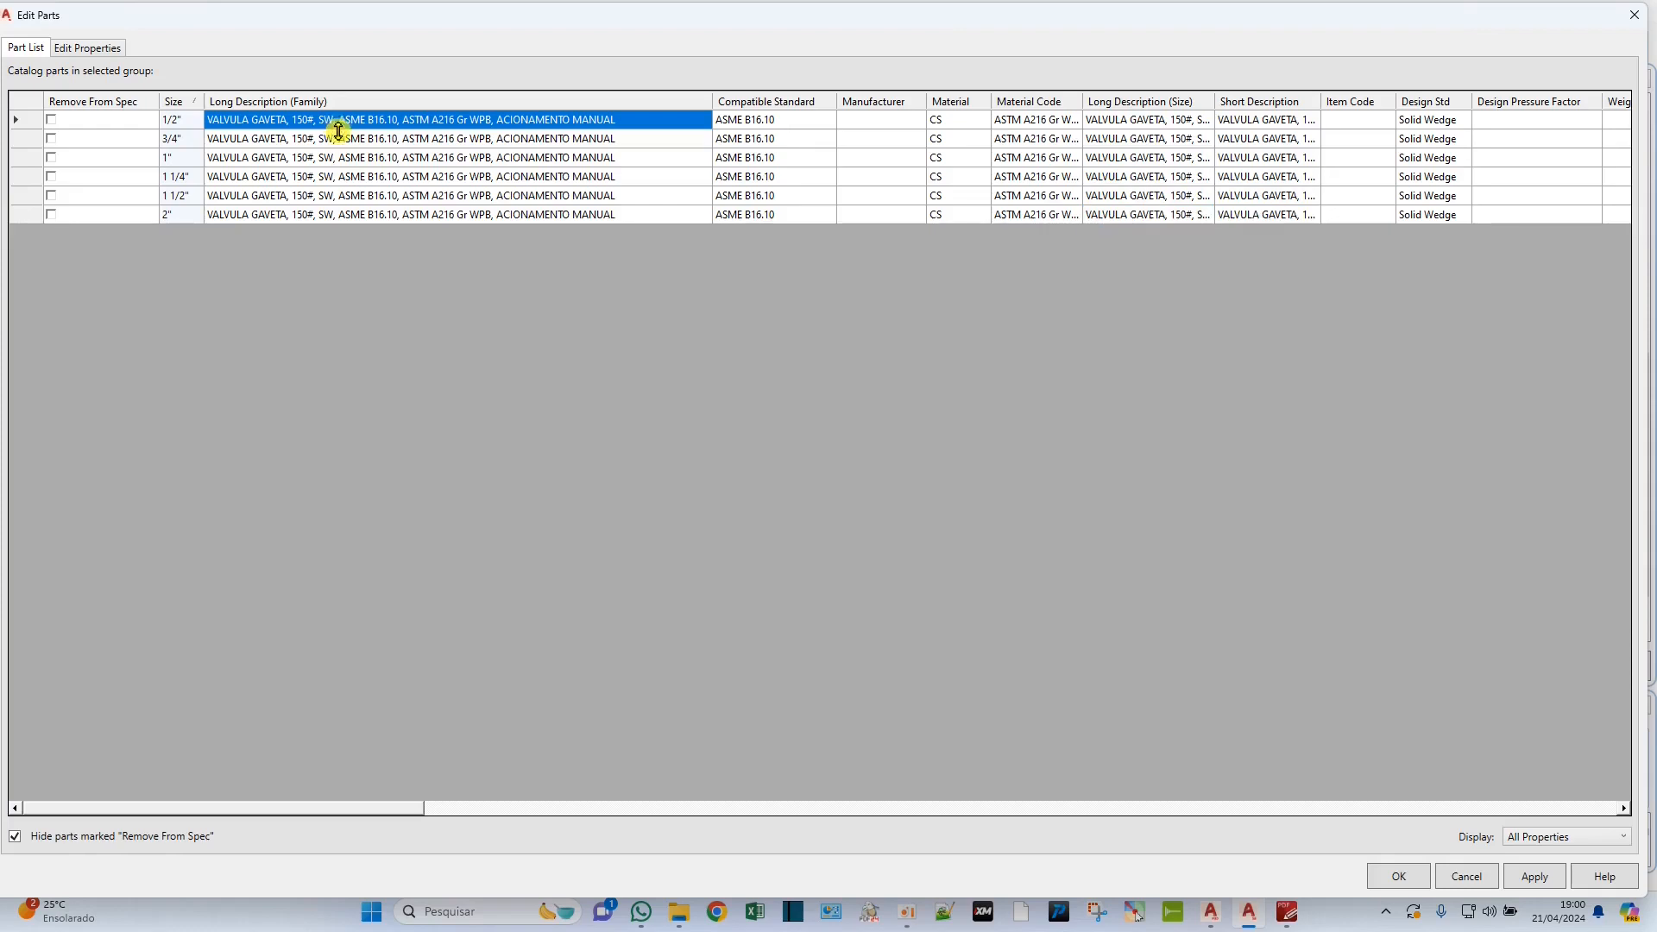
{"action": "left_click", "coordinate": [334, 119]}
{"action": "key", "text": "BackSpace"}
{"action": "key", "text": "BackSpace"}
{"action": "type", "text": "ENCAIXE PARA SOLDA, "}
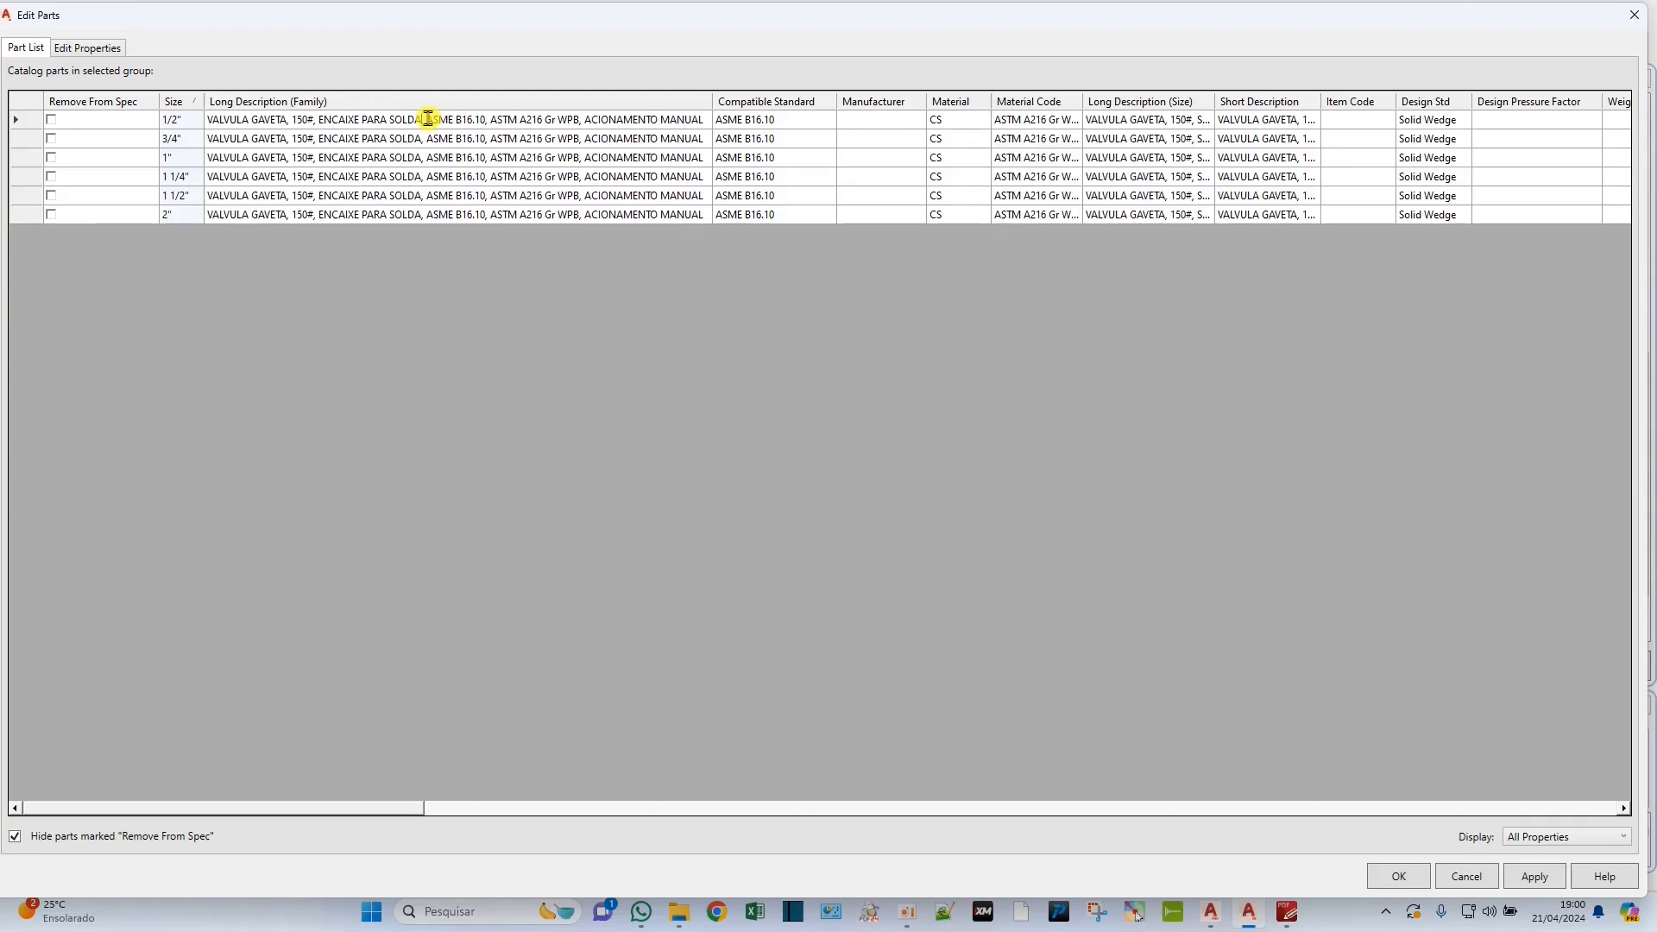
{"action": "type", "text": "CONFORME"}
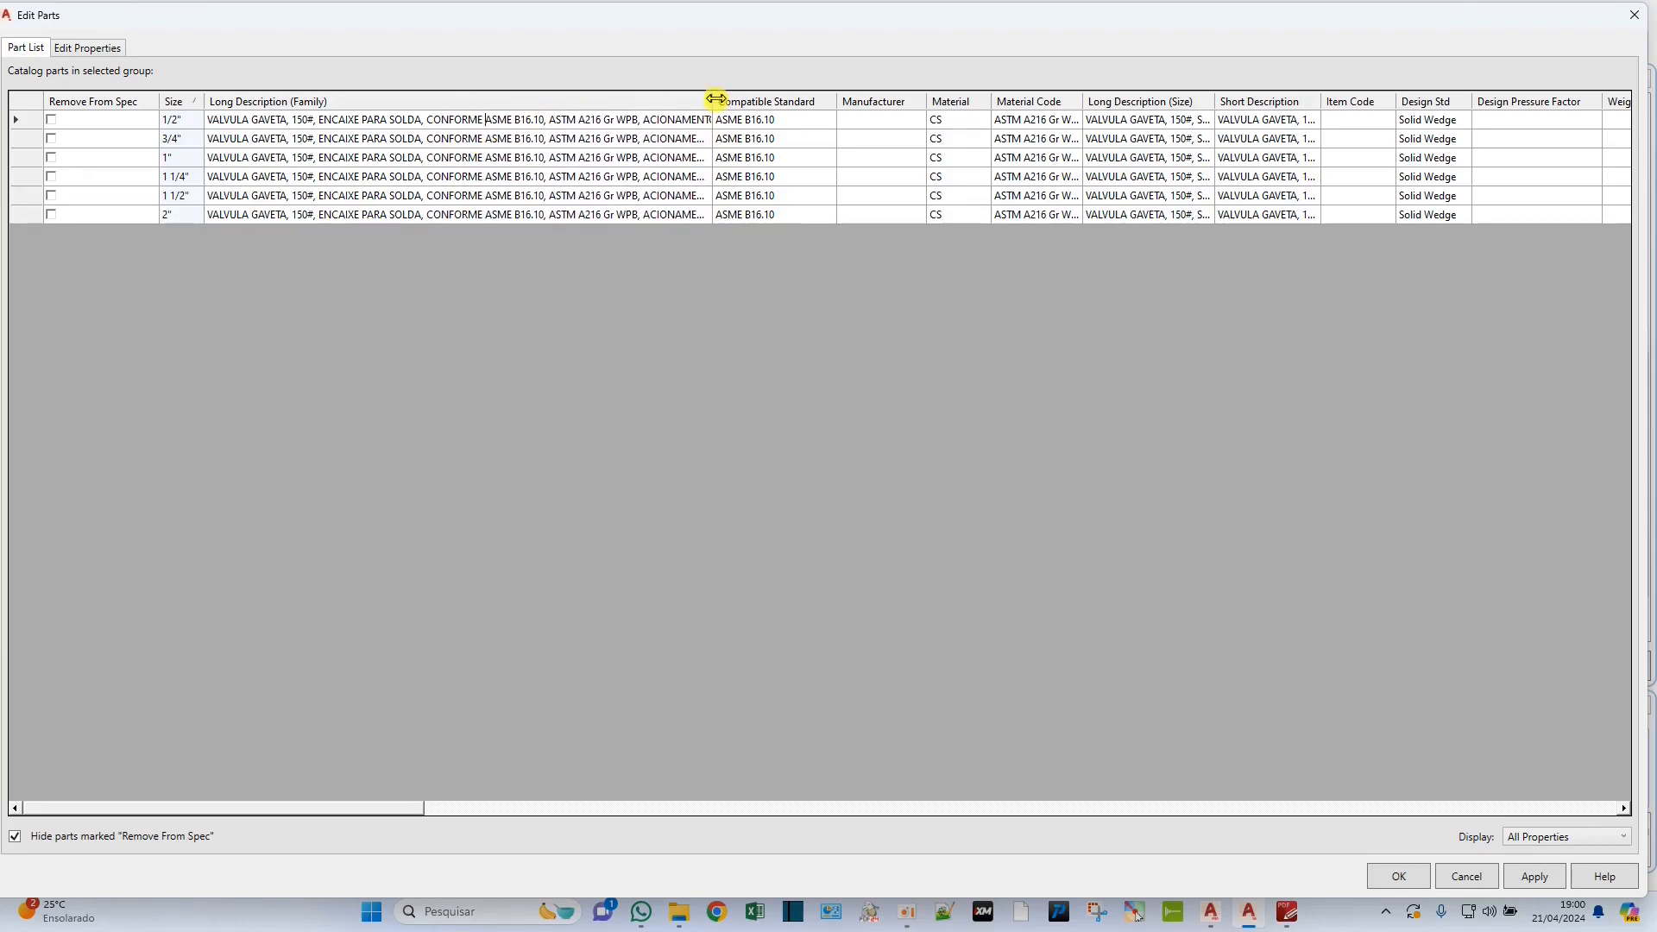
Insert "CONFORME" before "ASME B16.10" and "MATERIAL" before "ASTM A216 Gr WPB" in the socket-weld gate valve's family description.
{"action": "left_click_drag", "start_coordinate": [717, 99], "coordinate": [808, 100]}
{"action": "type", "text": "MATERIAL"}
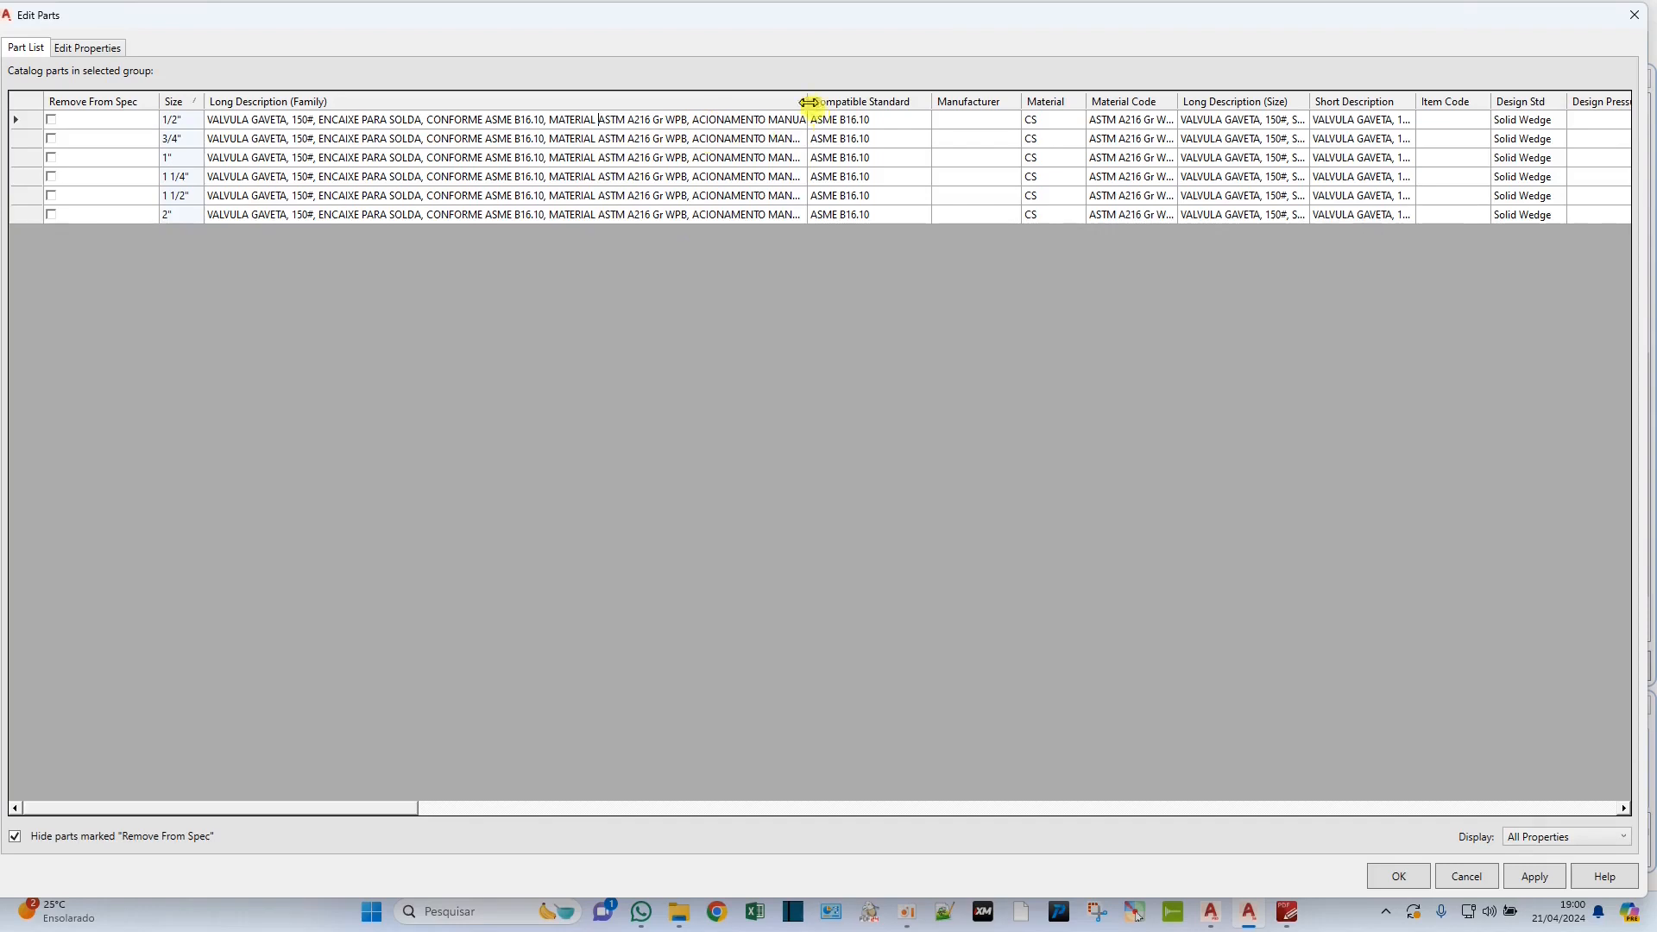
{"action": "left_click_drag", "start_coordinate": [808, 101], "coordinate": [887, 101]}
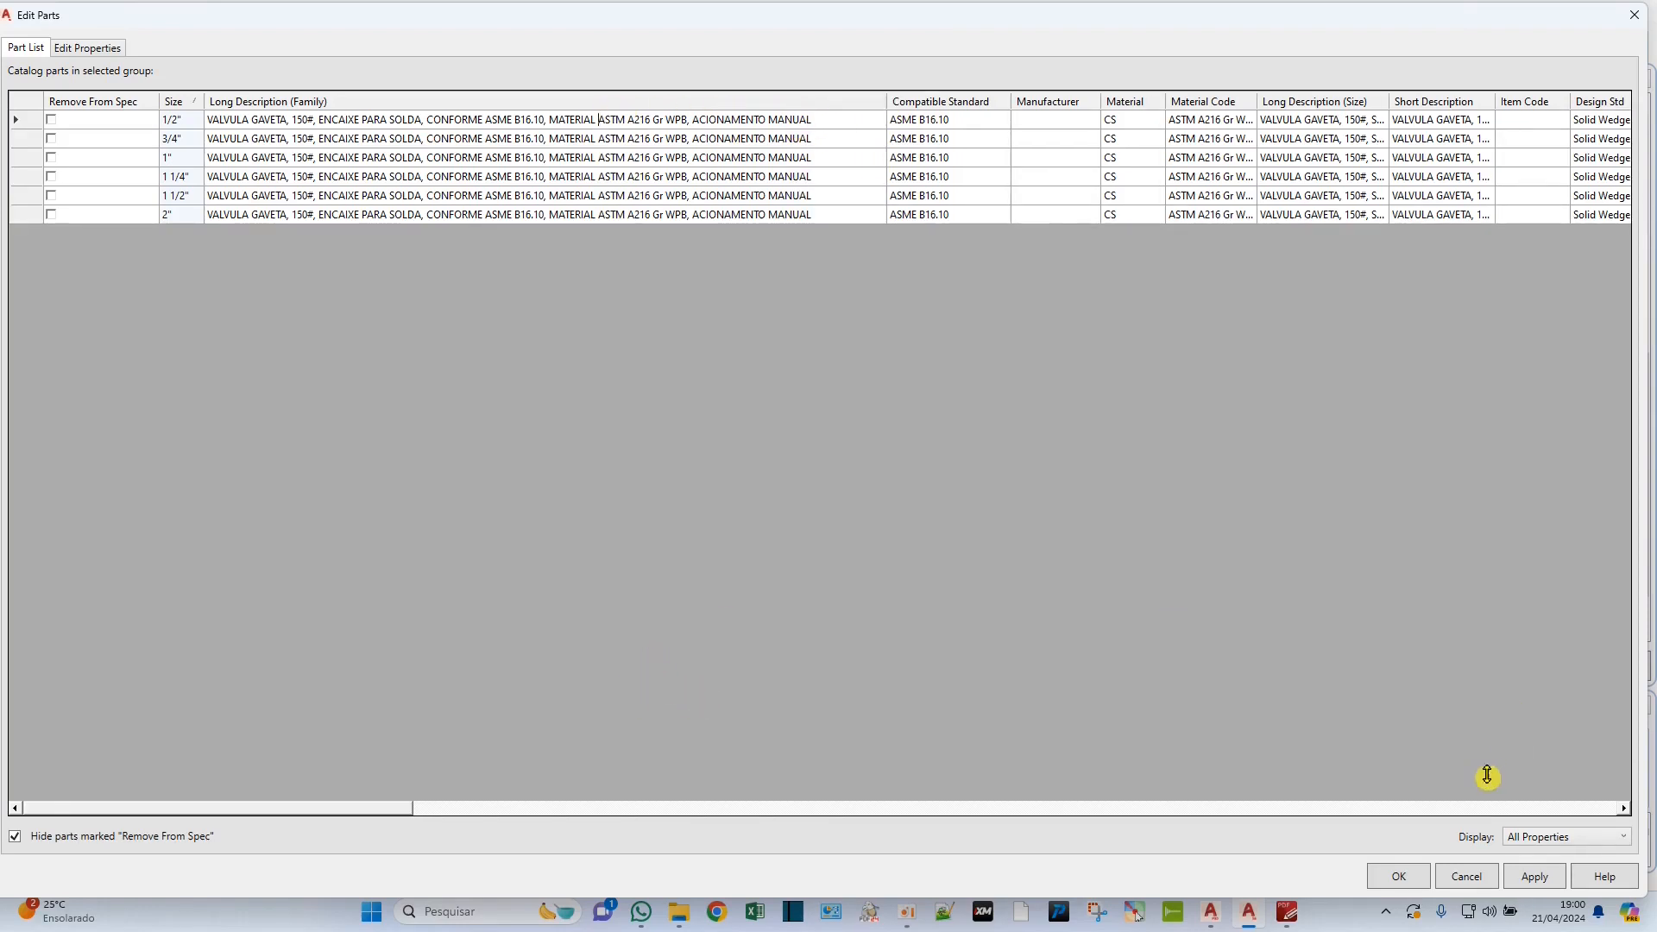
Apply the socket-weld gate valve's part edits and save the CS150 spec.
{"action": "left_click", "coordinate": [1543, 877]}
{"action": "left_click", "coordinate": [1399, 877]}
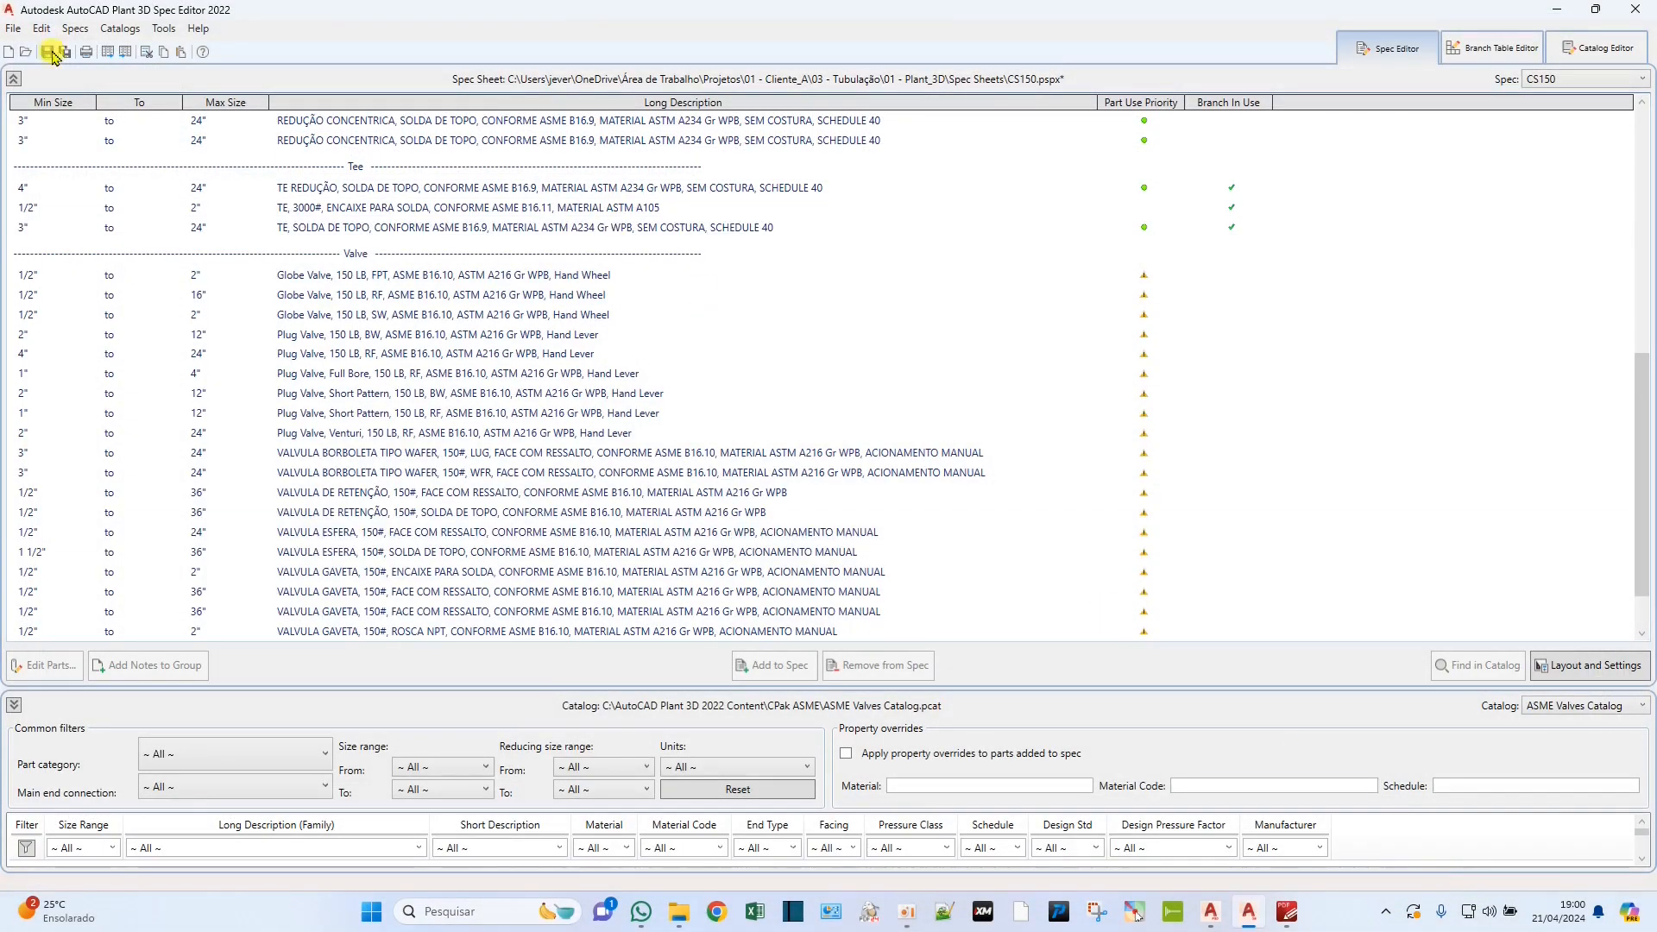
{"action": "left_click", "coordinate": [296, 316]}
{"action": "left_click", "coordinate": [385, 395]}
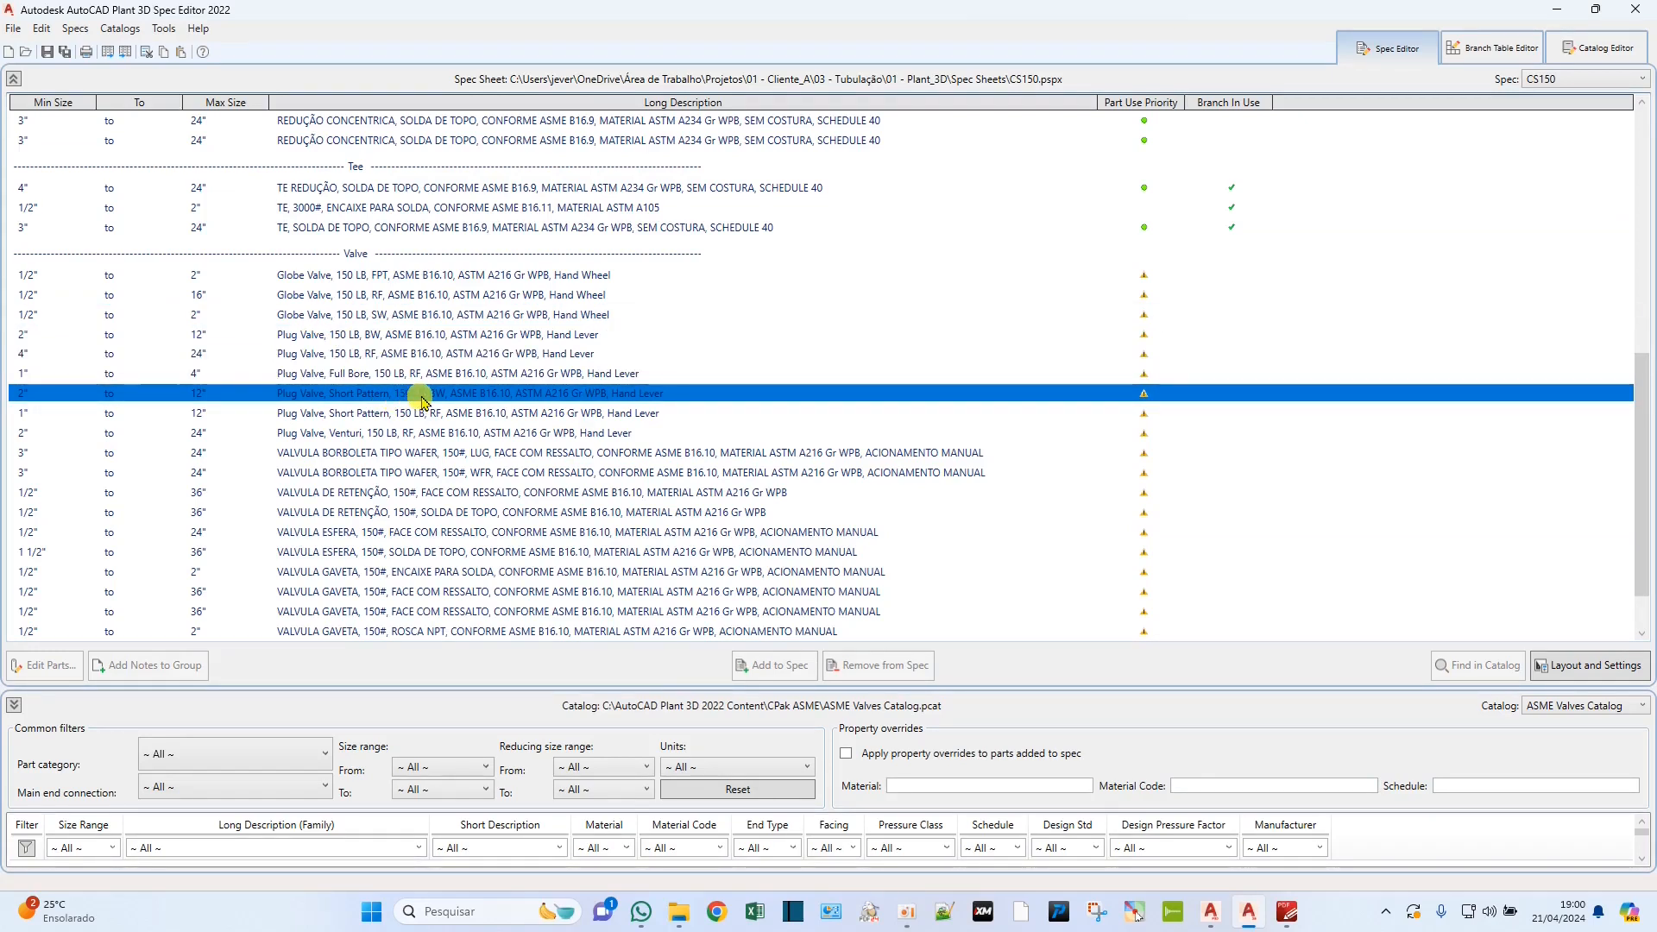
Open the FPT globe valve's part list and replace "Globe Valve" with "VALVULA GLOBO" in Long Description (Family).
{"action": "left_click", "coordinate": [353, 278]}
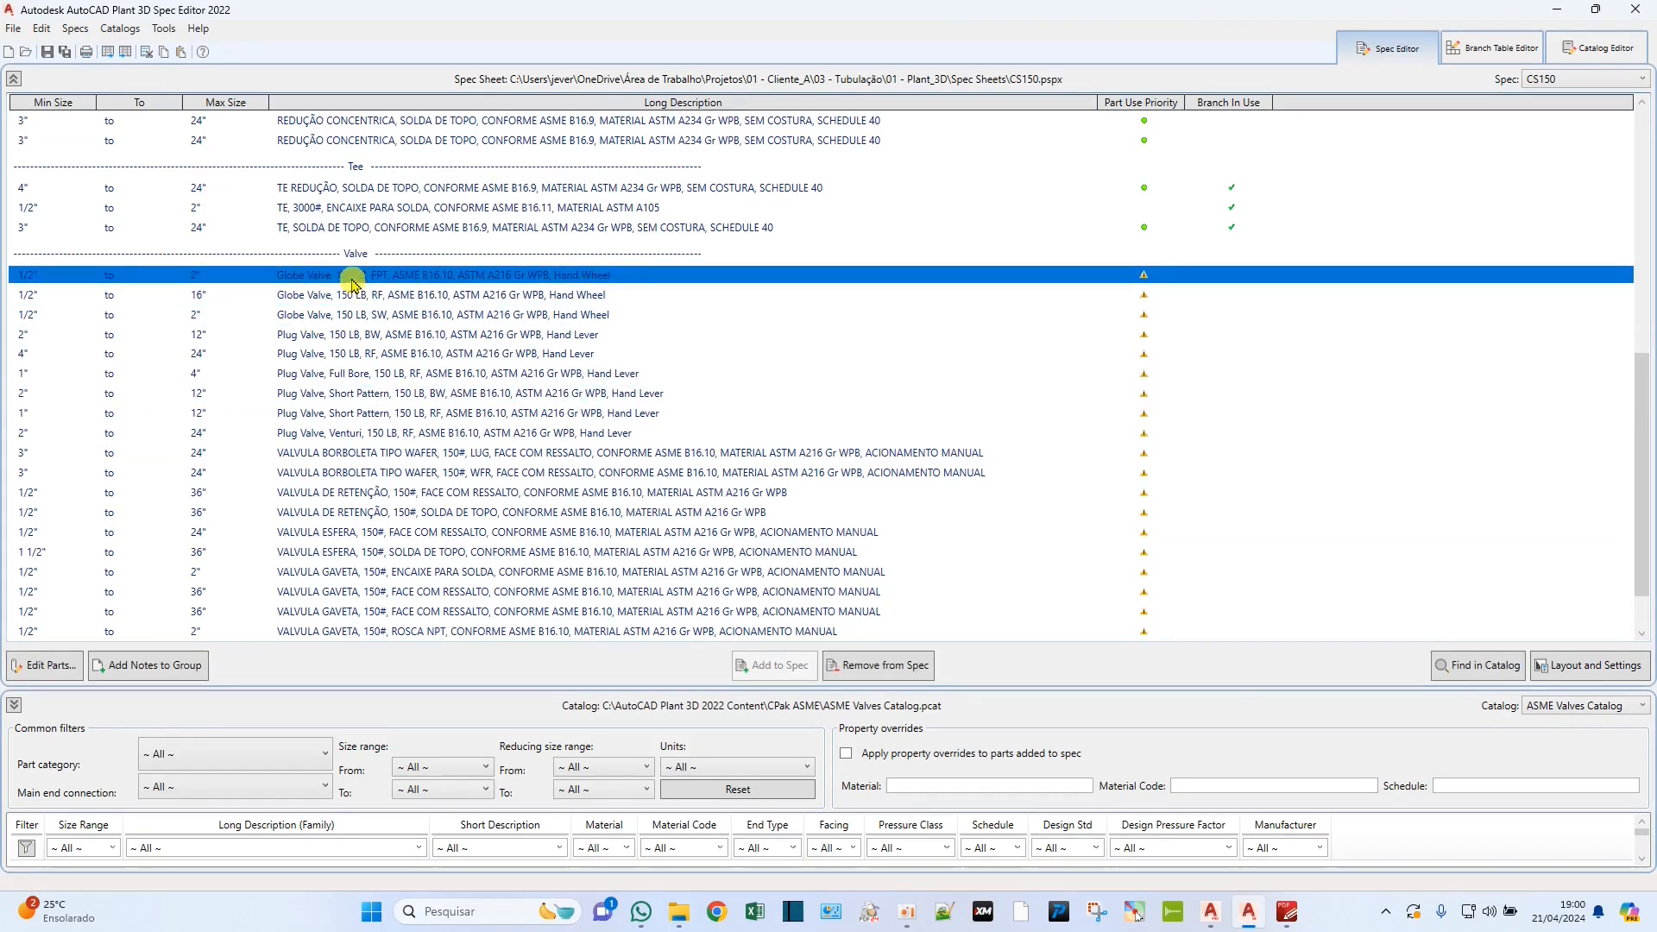
{"action": "double_click", "coordinate": [328, 276]}
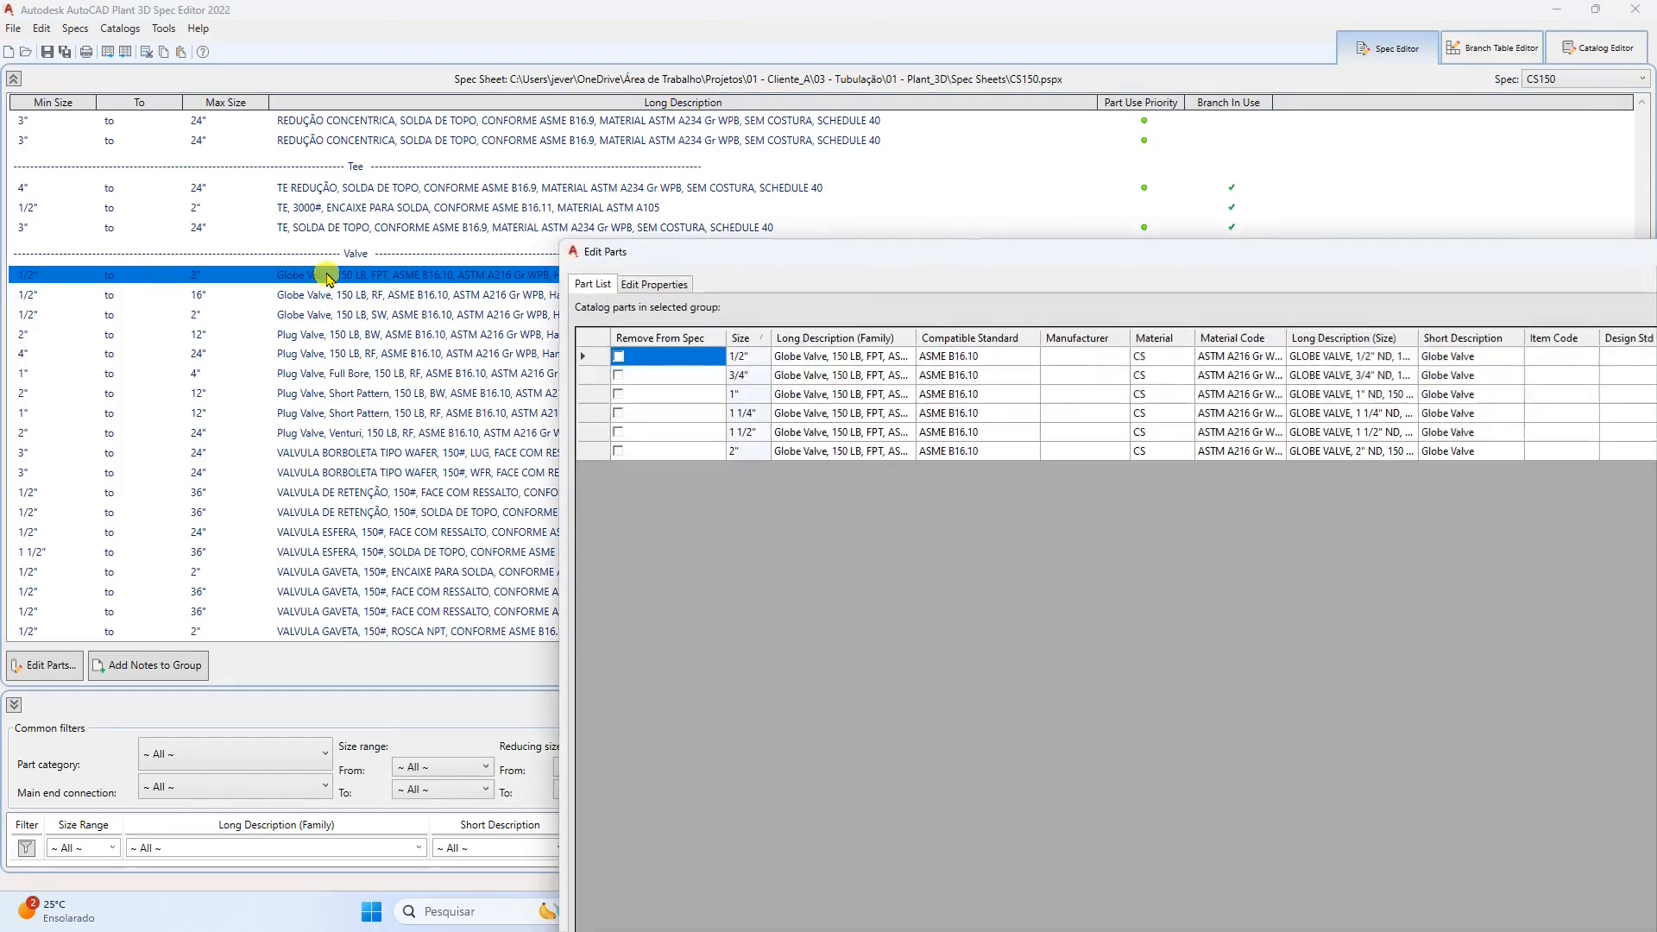
{"action": "left_click_drag", "start_coordinate": [984, 251], "coordinate": [427, 36]}
{"action": "left_click_drag", "start_coordinate": [363, 128], "coordinate": [751, 127]}
{"action": "left_click", "coordinate": [275, 145]}
{"action": "left_click", "coordinate": [276, 147]}
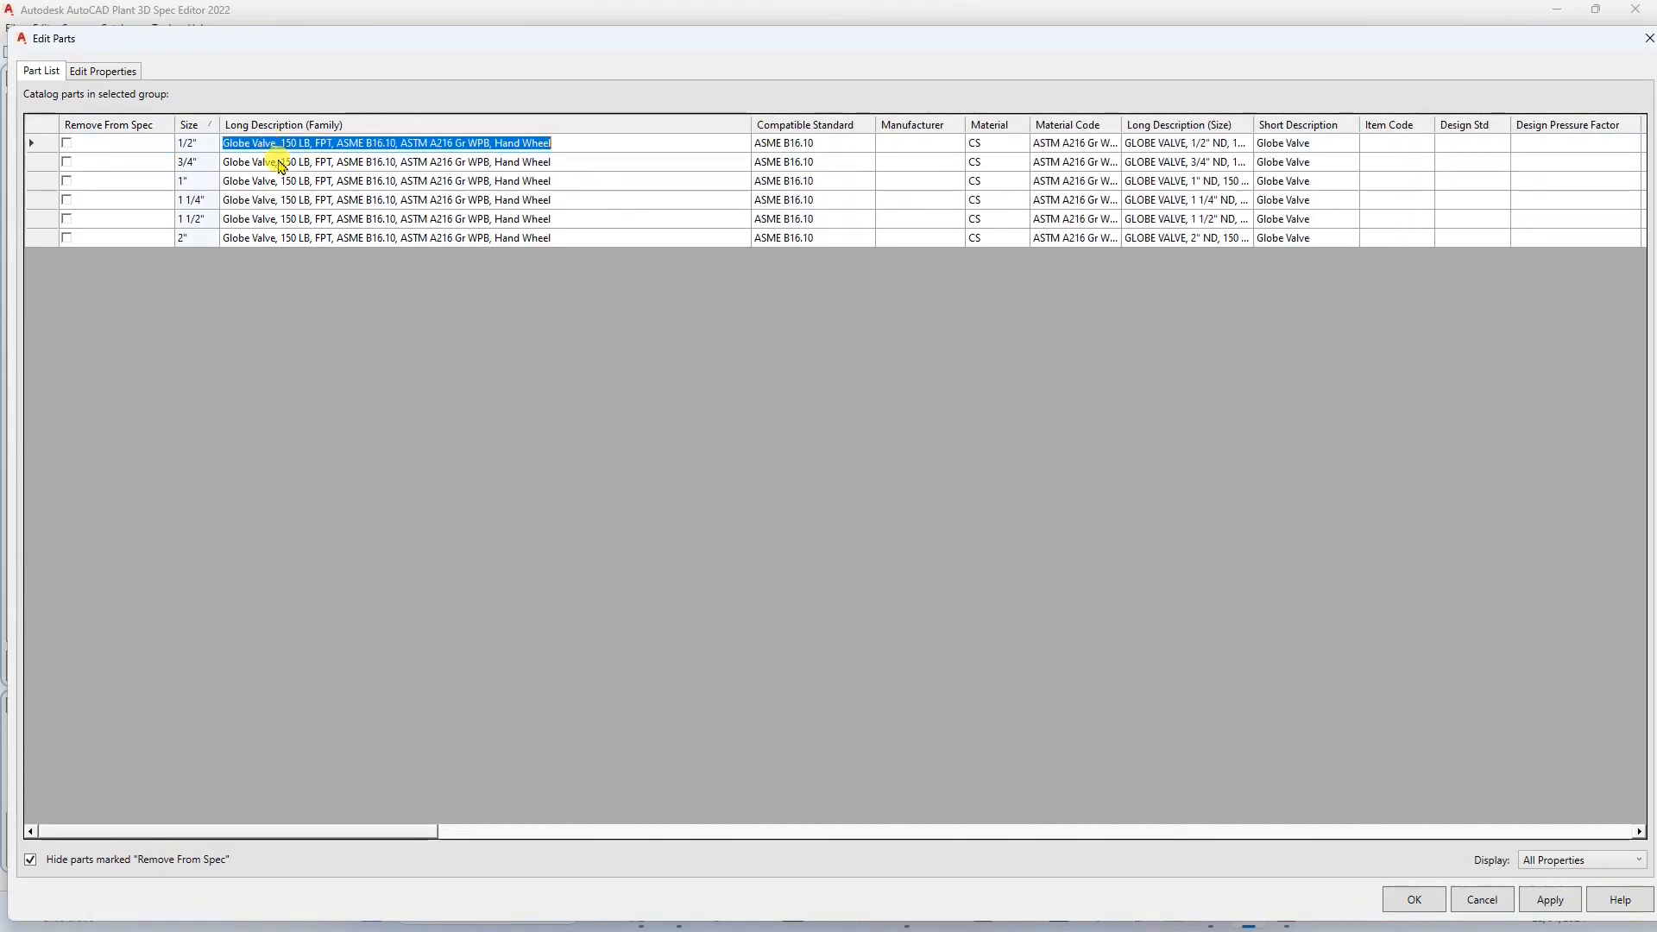
{"action": "left_click_drag", "start_coordinate": [277, 143], "coordinate": [180, 144]}
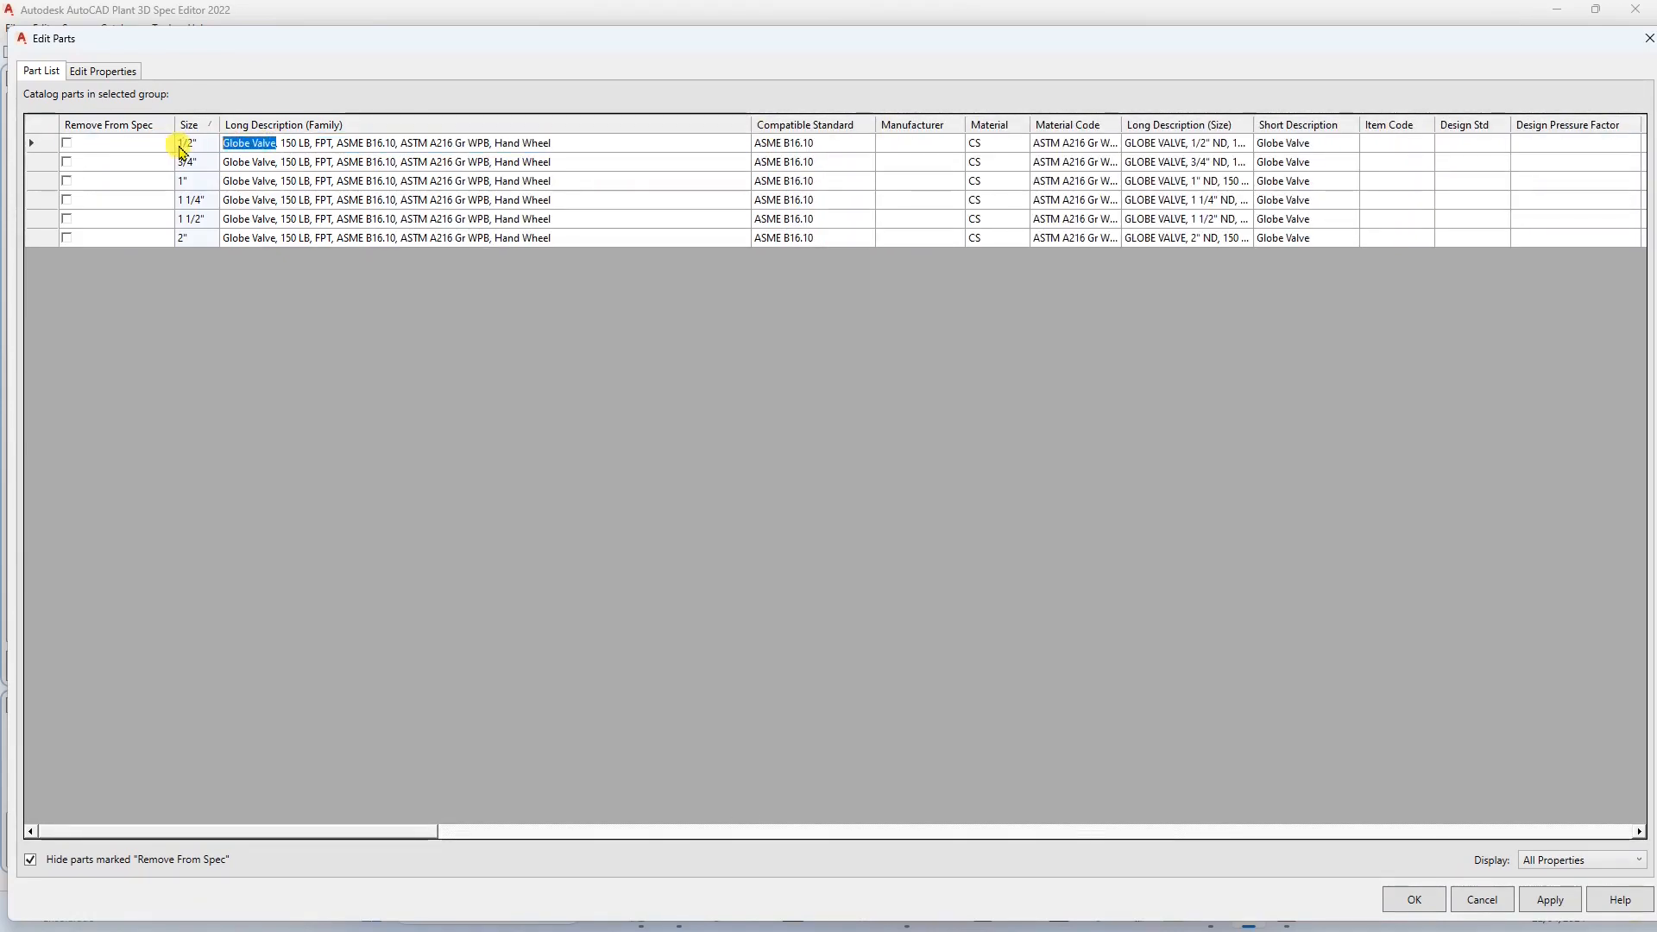
{"action": "type", "text": "VALVULA G"}
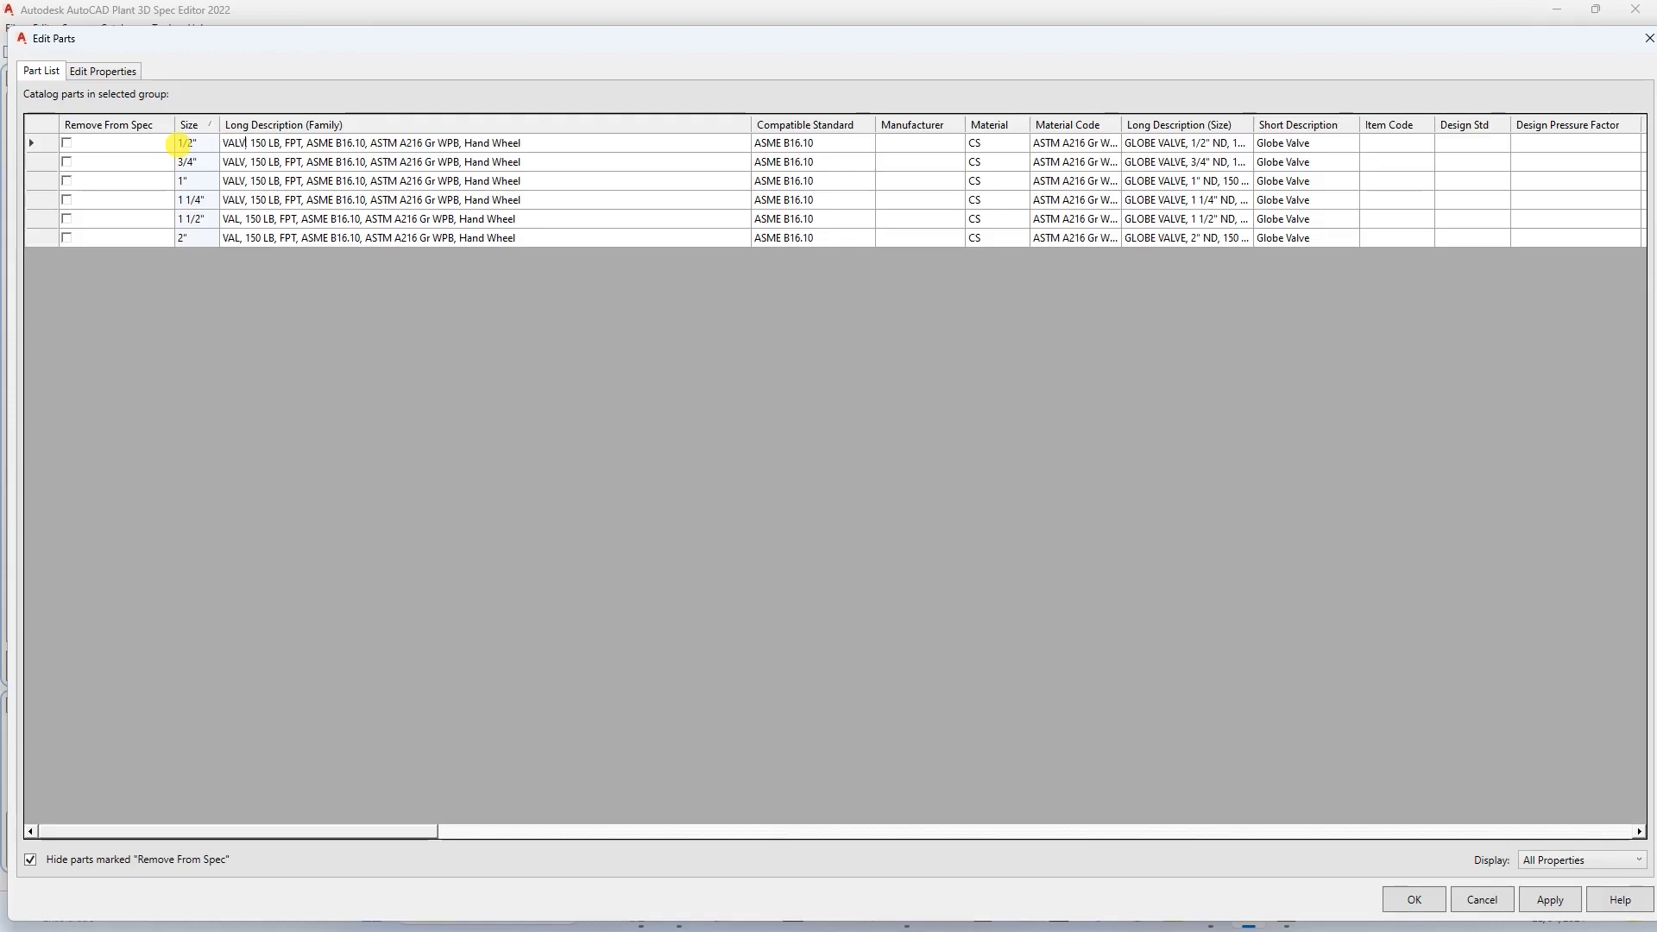
{"action": "type", "text": "LOBO"}
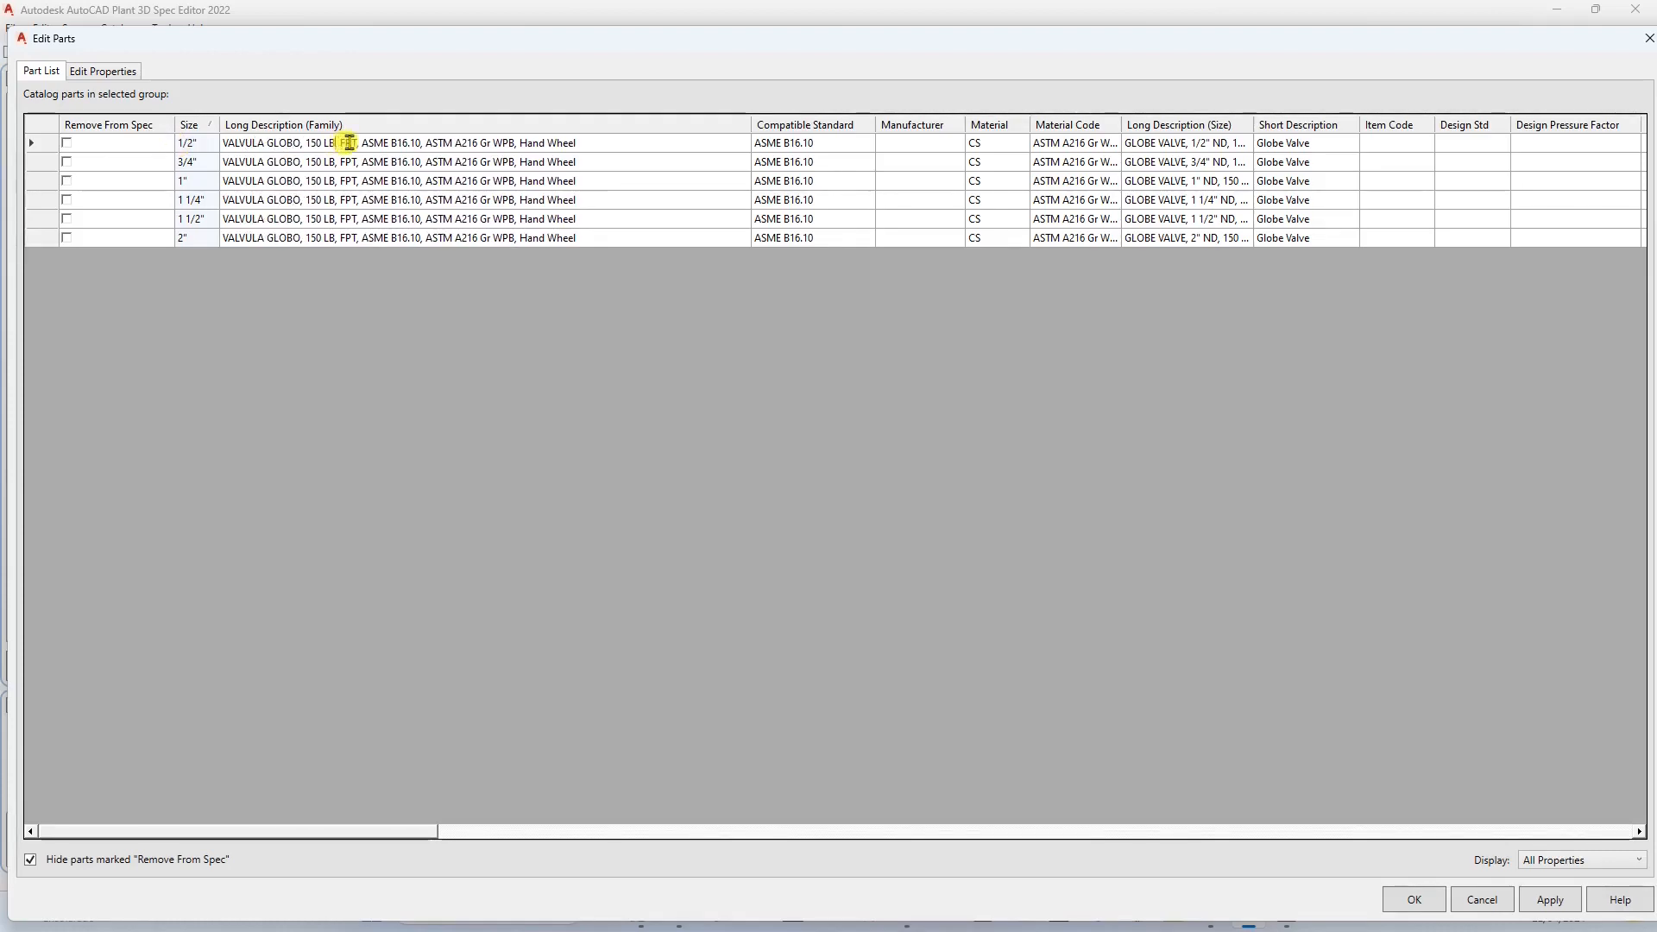
Change the pressure class in the FPT globe valve's family description to "150#".
{"action": "key", "text": "BackSpace"}
{"action": "key", "text": "BackSpace"}
{"action": "key", "text": "BackSpace"}
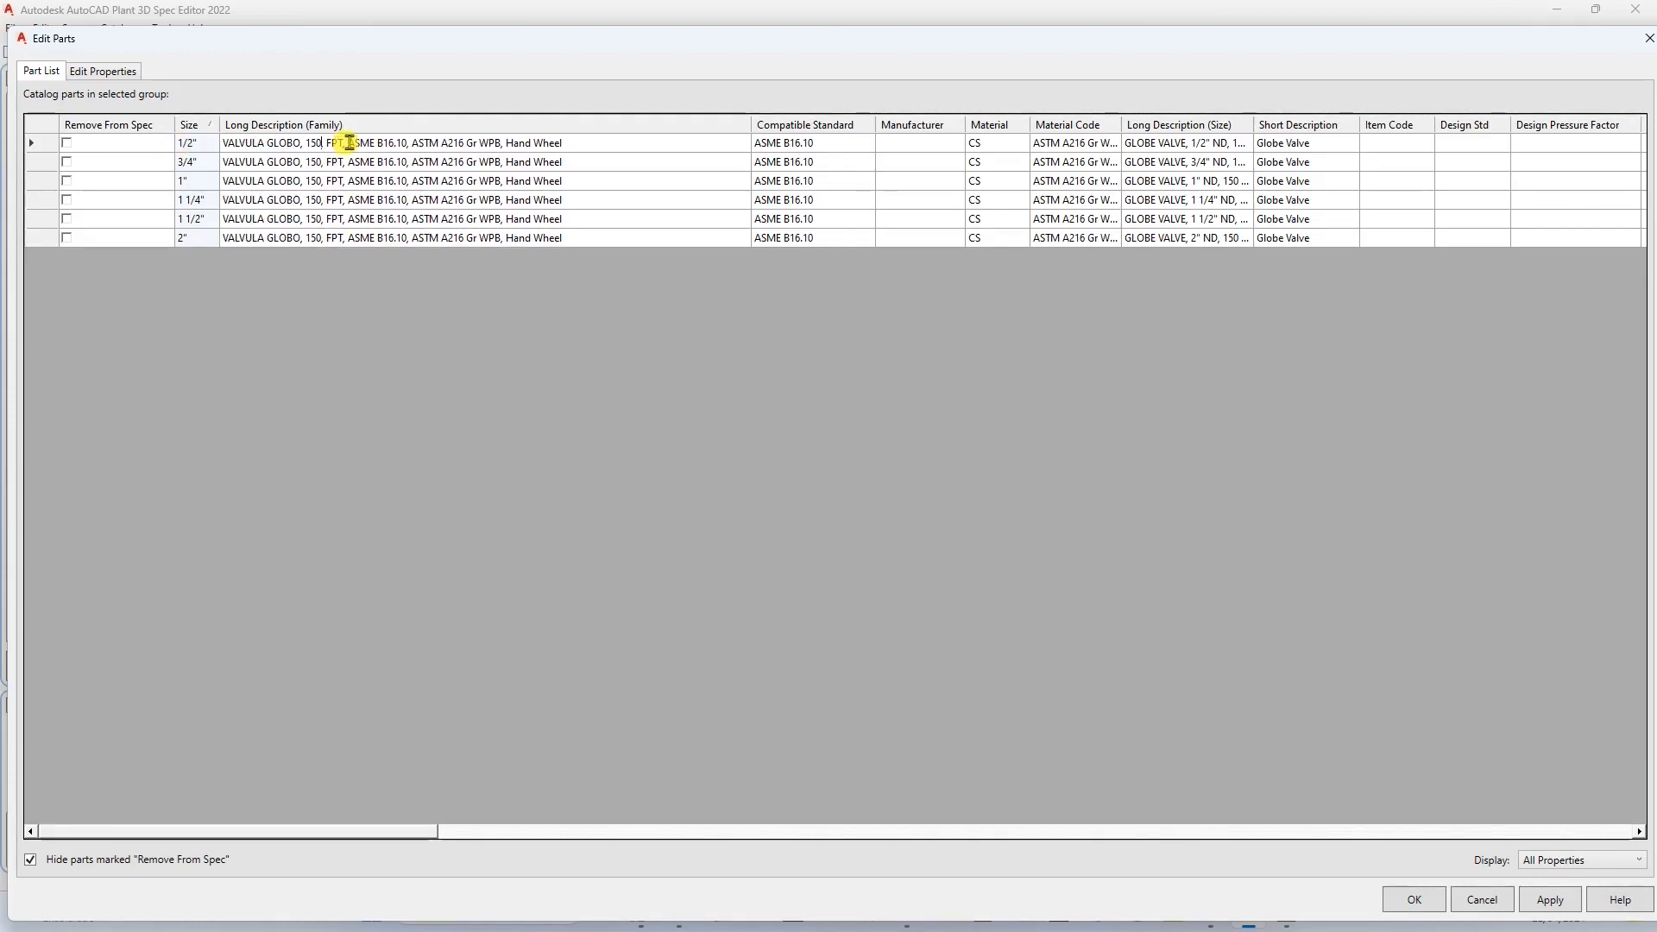
{"action": "type", "text": "#"}
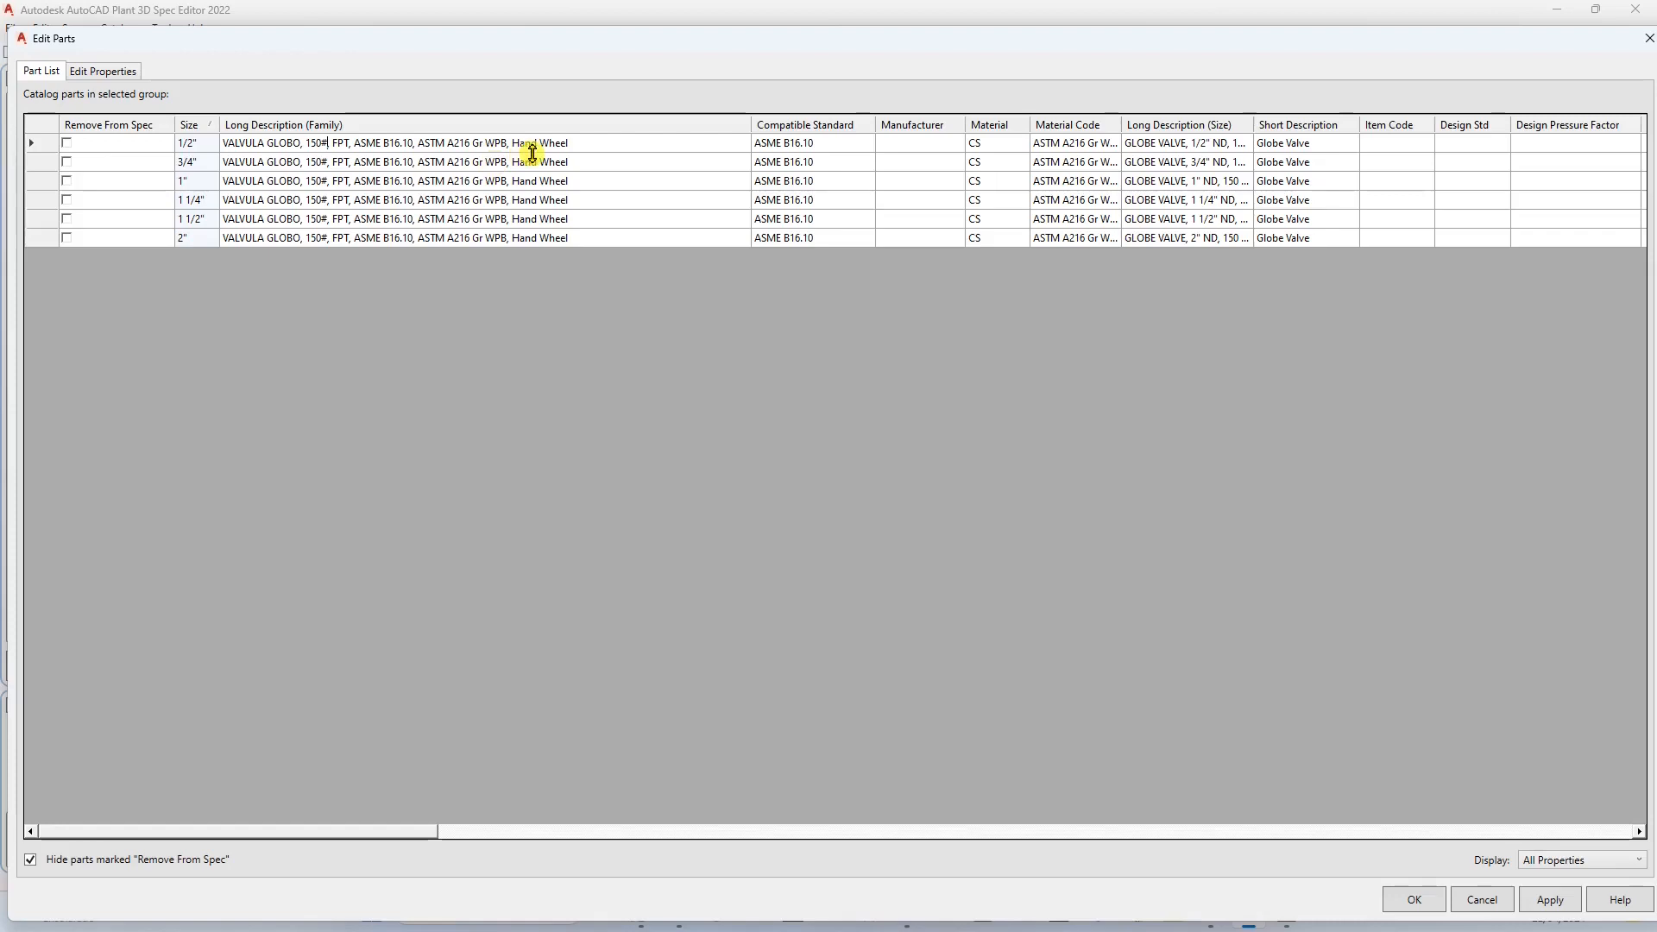
Replace "Hand Wheel" with "ACIONAMENTO MANUAL" in the FPT globe valve's family description and copy it into all size and short descriptions.
{"action": "left_click", "coordinate": [569, 144]}
{"action": "key", "text": "BackSpace"}
{"action": "key", "text": "BackSpace"}
{"action": "key", "text": "BackSpace"}
{"action": "key", "text": "BackSpace"}
{"action": "key", "text": "BackSpace"}
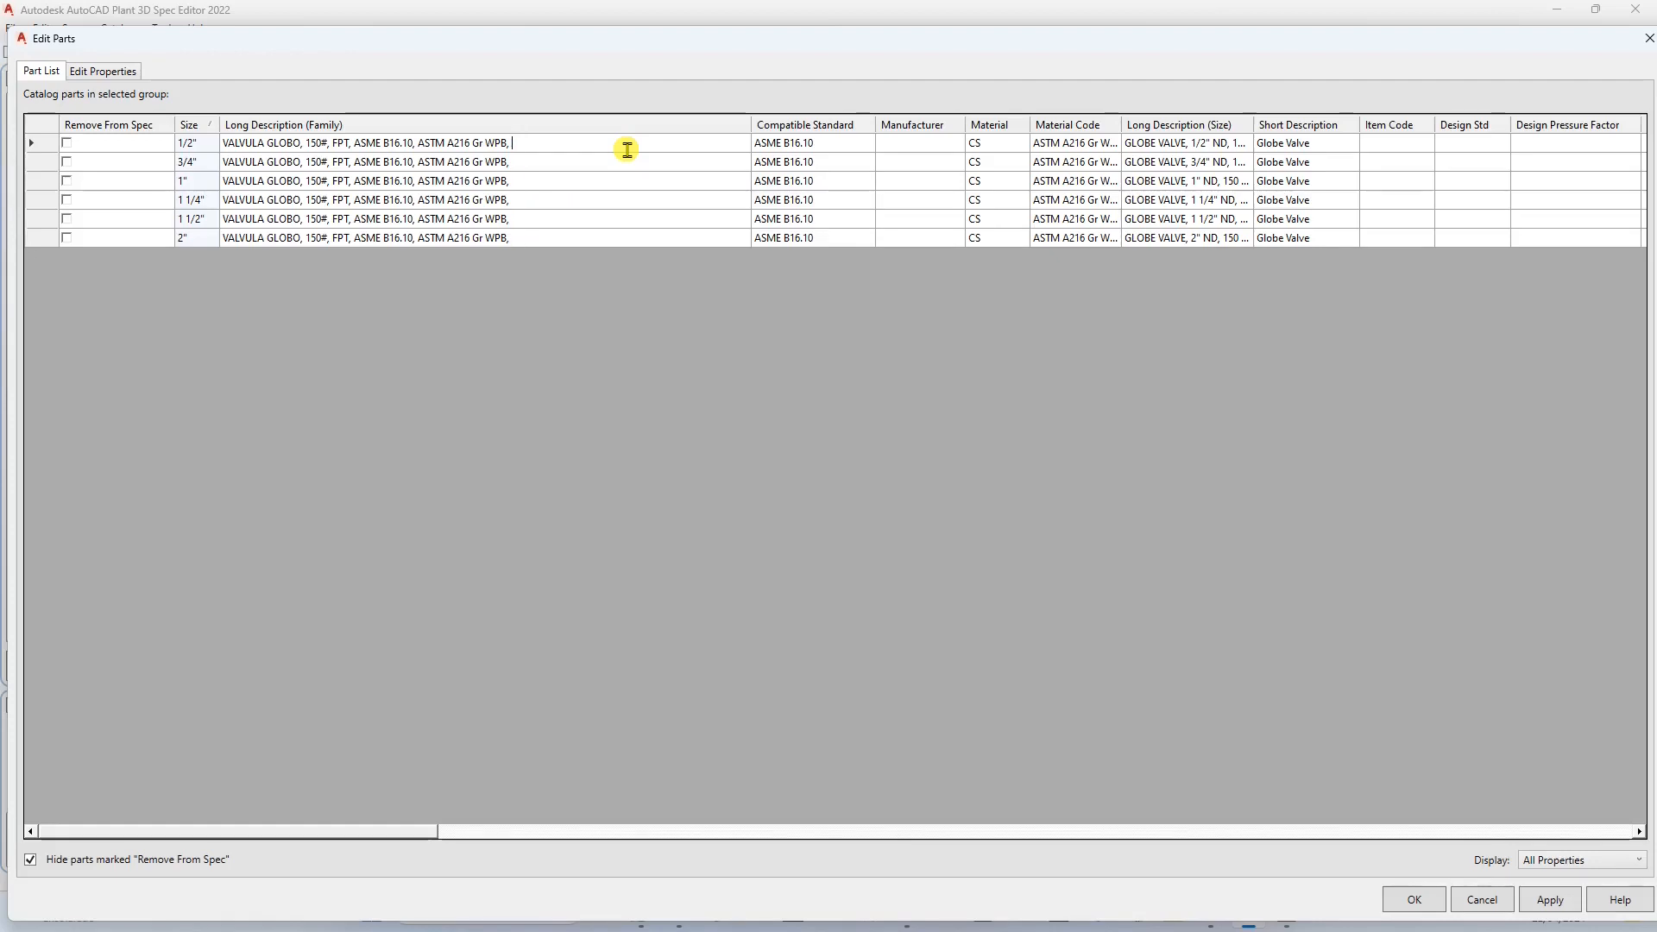
{"action": "type", "text": "ACIONAMENTO"}
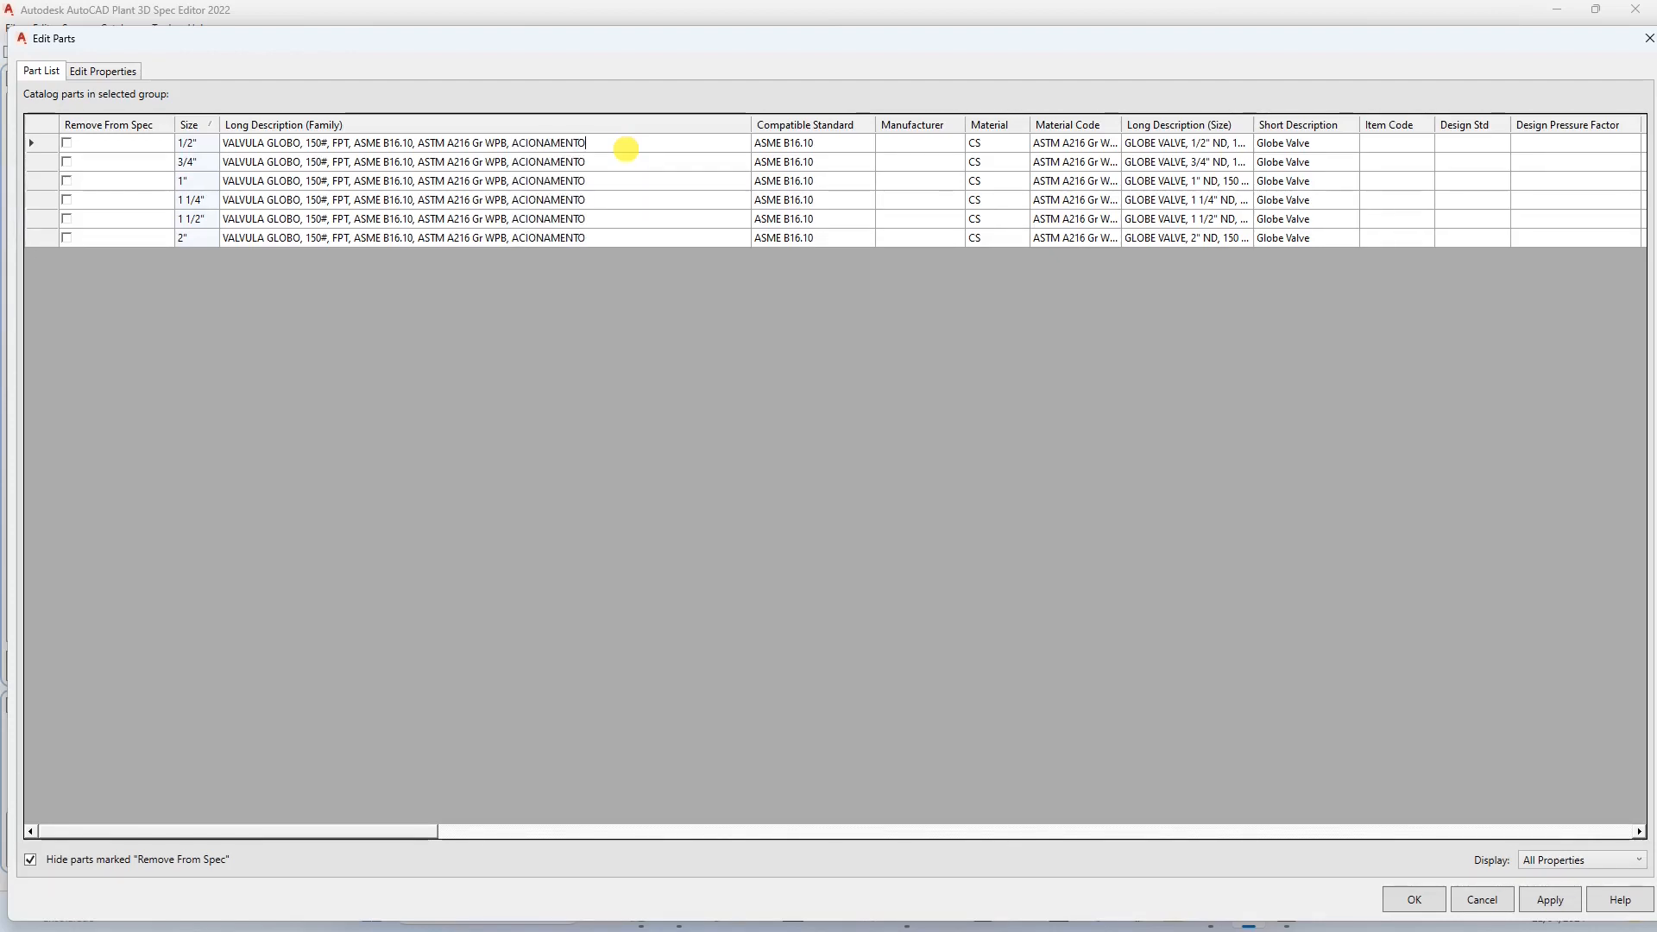
{"action": "type", "text": " MANUAL"}
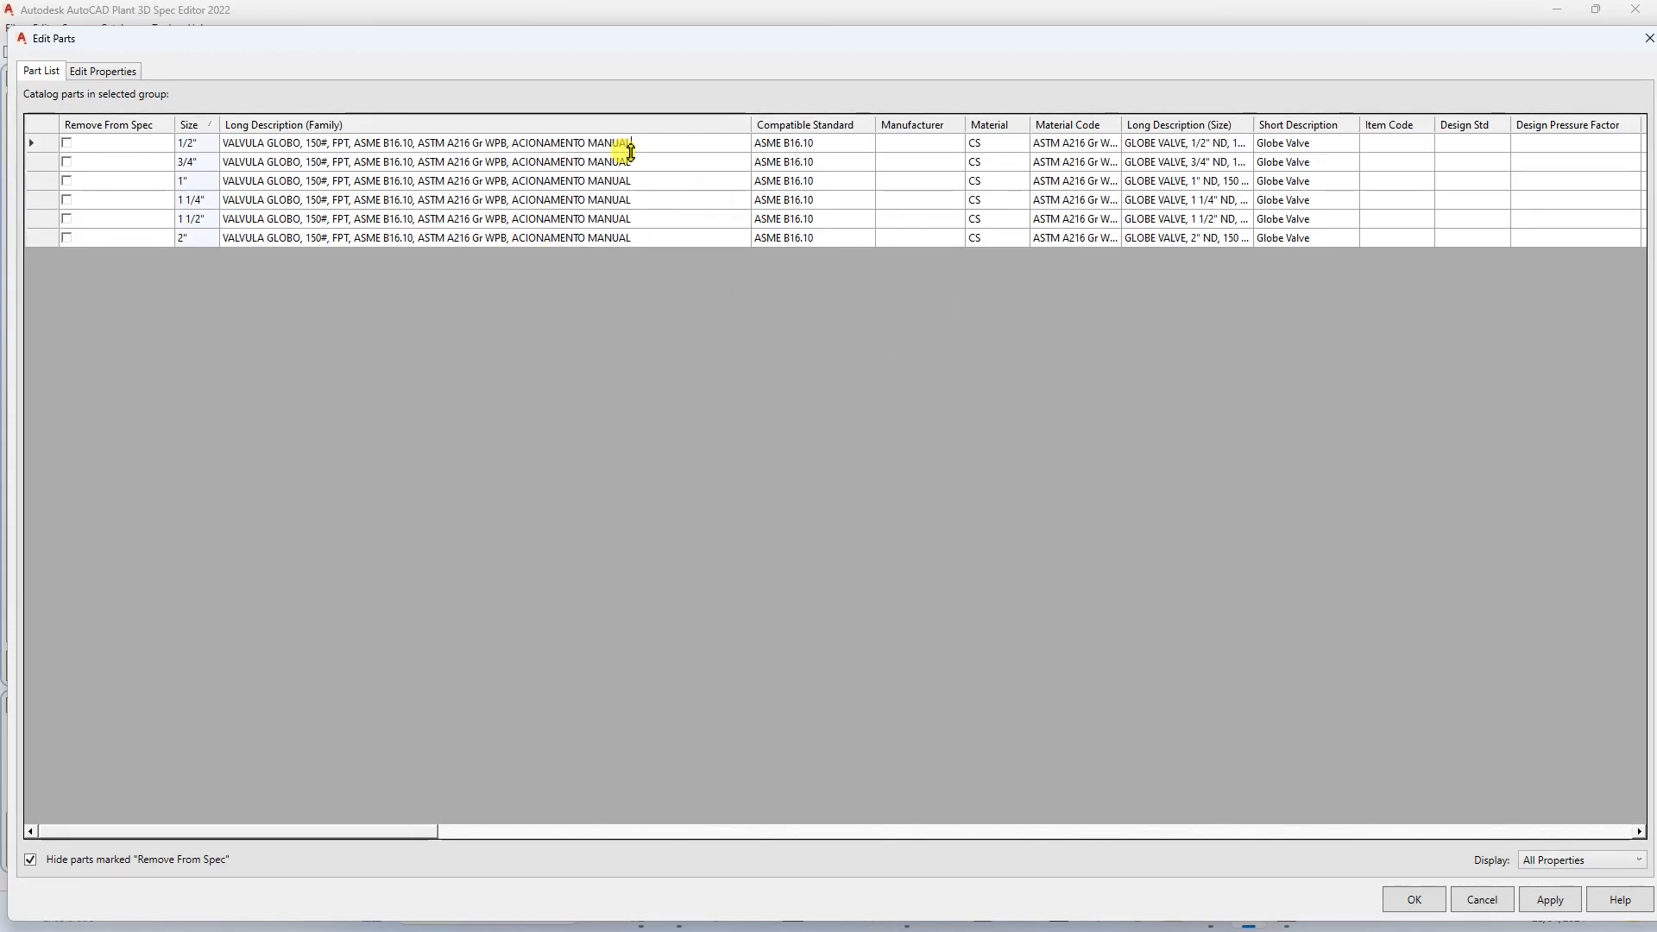
{"action": "left_click_drag", "start_coordinate": [646, 143], "coordinate": [211, 143]}
{"action": "key", "text": "ctrl+c"}
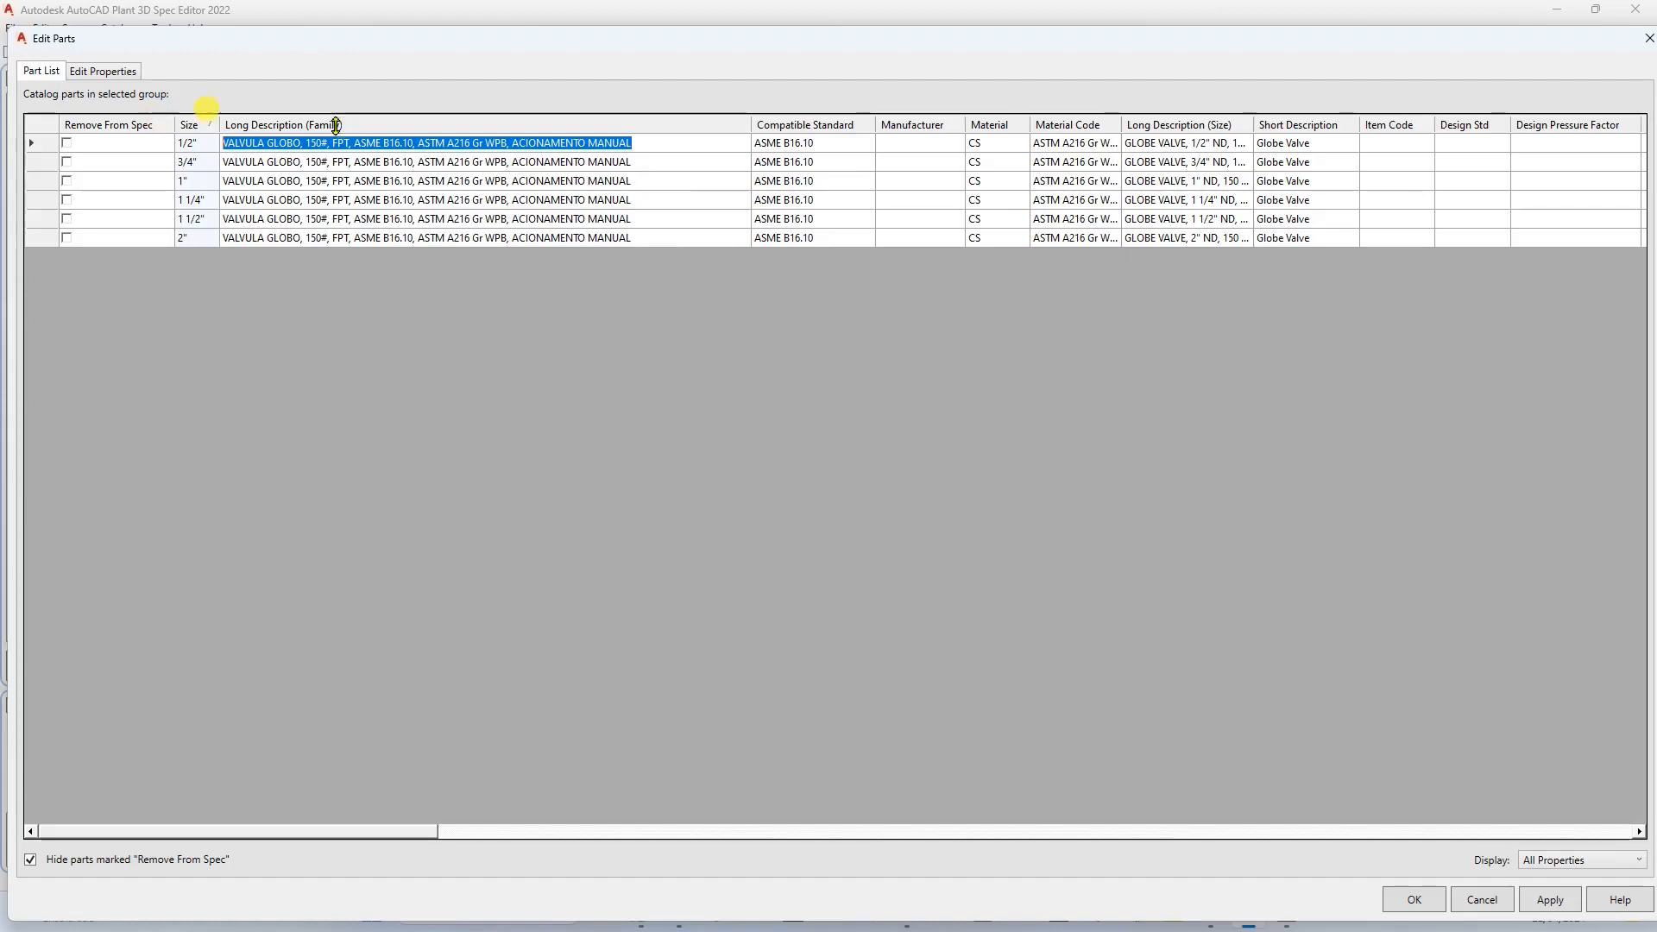
{"action": "left_click_drag", "start_coordinate": [1193, 143], "coordinate": [1297, 233]}
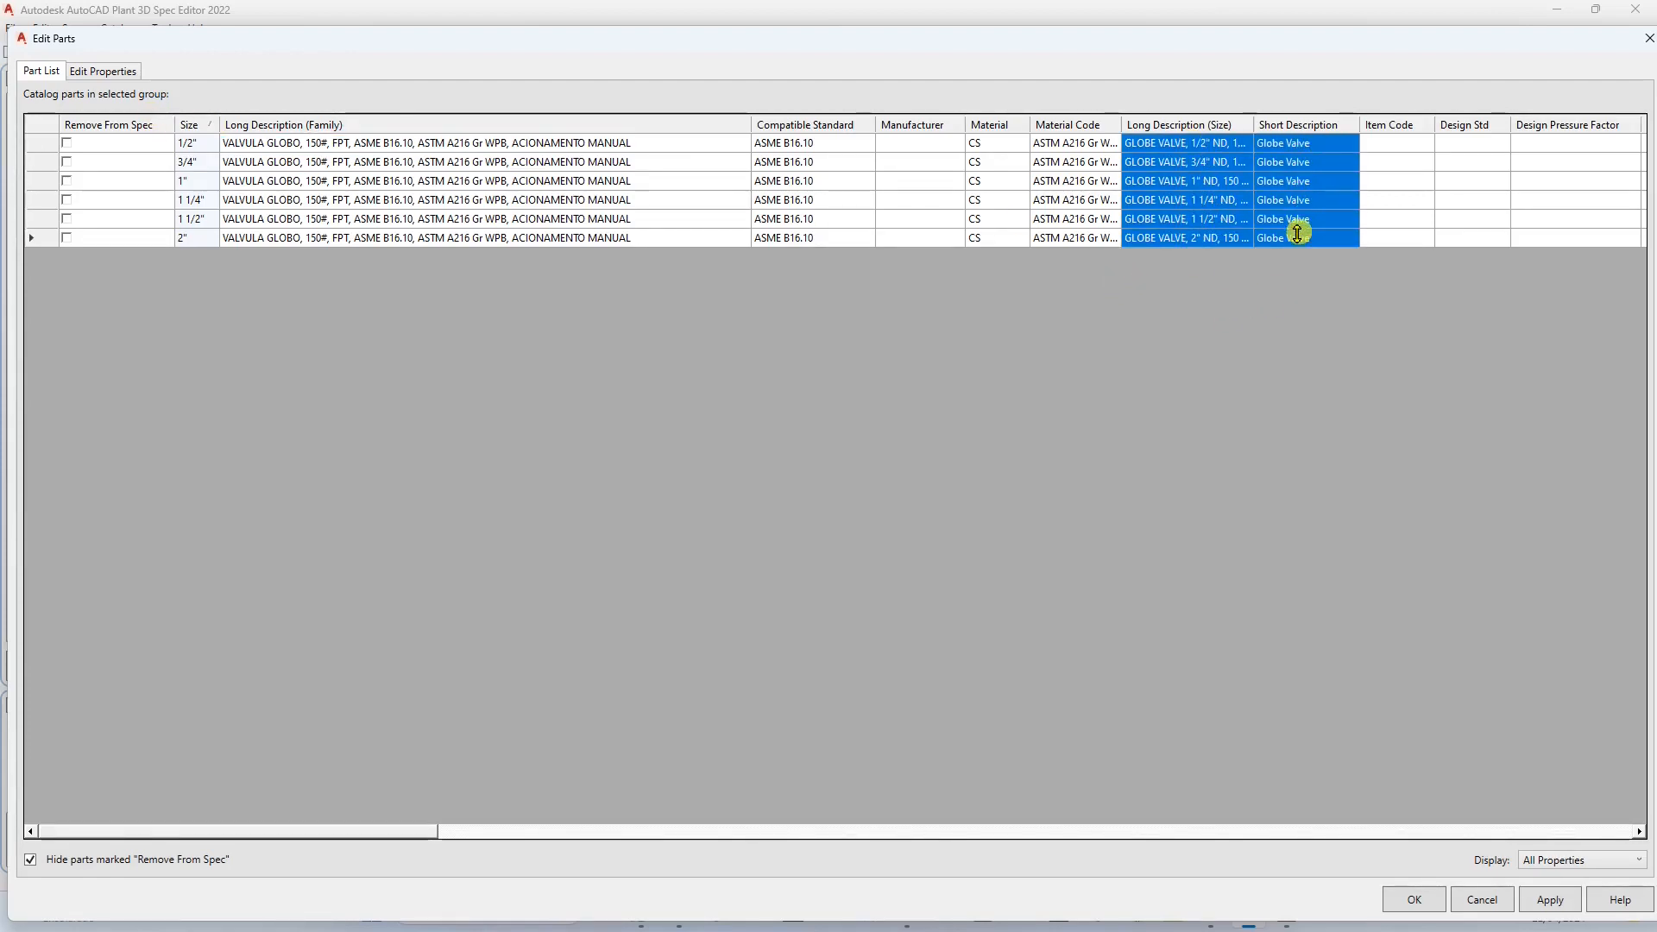
{"action": "key", "text": "ctrl+v"}
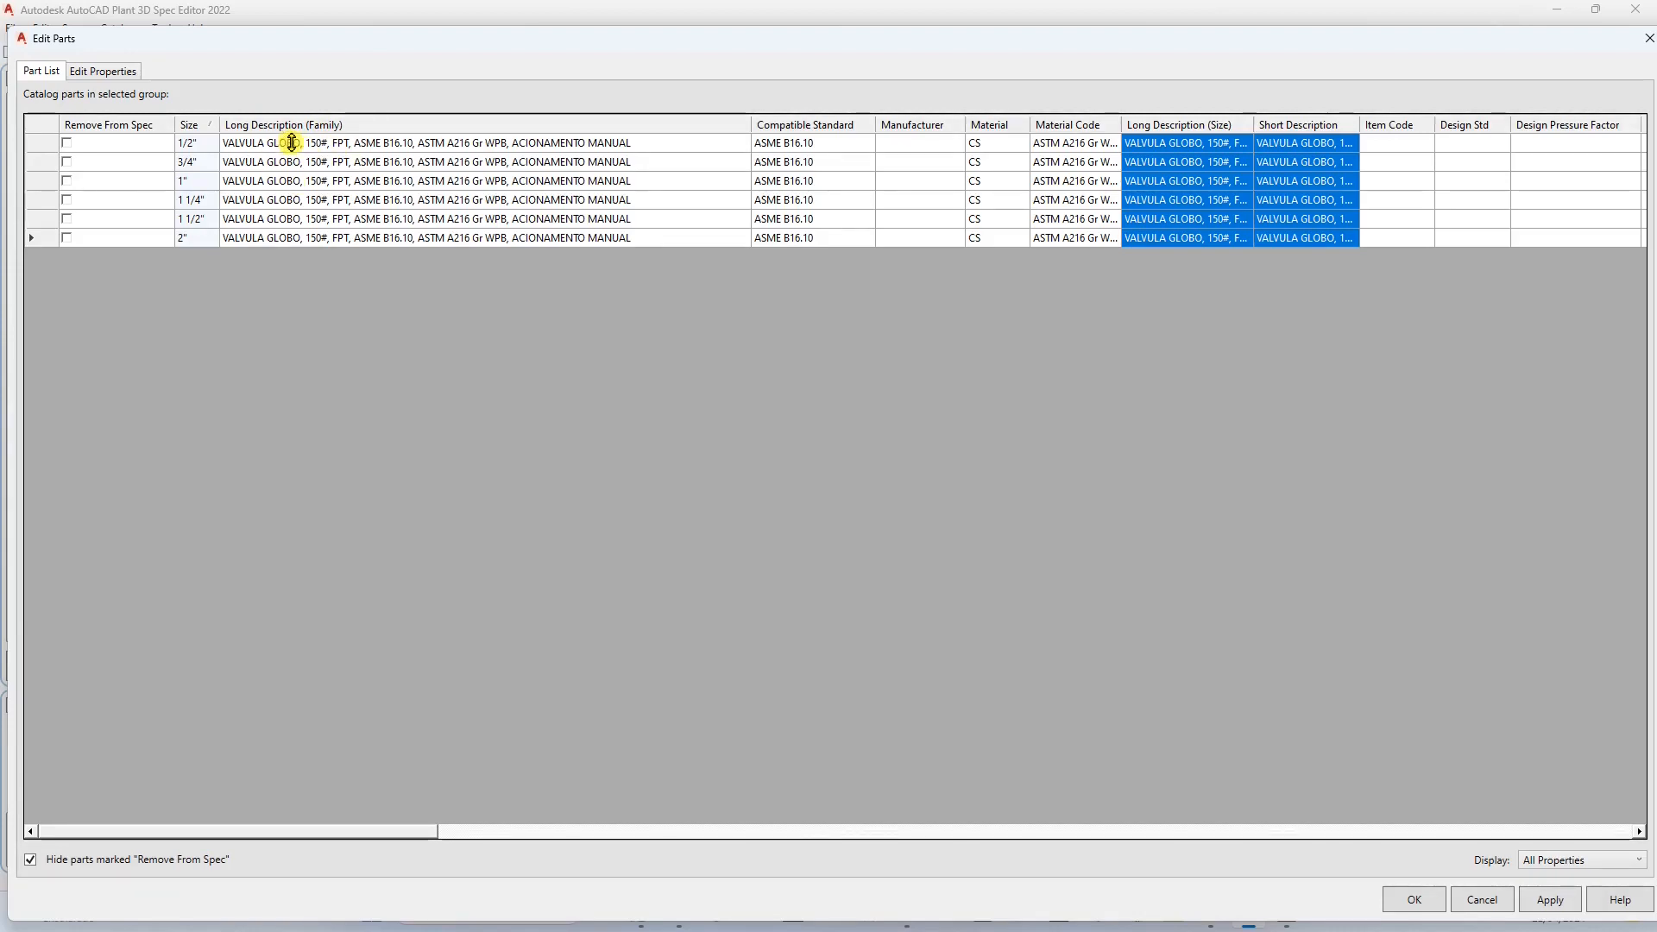
Replace "FPT" with "ROSCA NPT" and insert "CONFORME" before "ASME B16.10" in the globe valve's Long Description (Family).
{"action": "left_click", "coordinate": [372, 145]}
{"action": "left_click", "coordinate": [349, 143]}
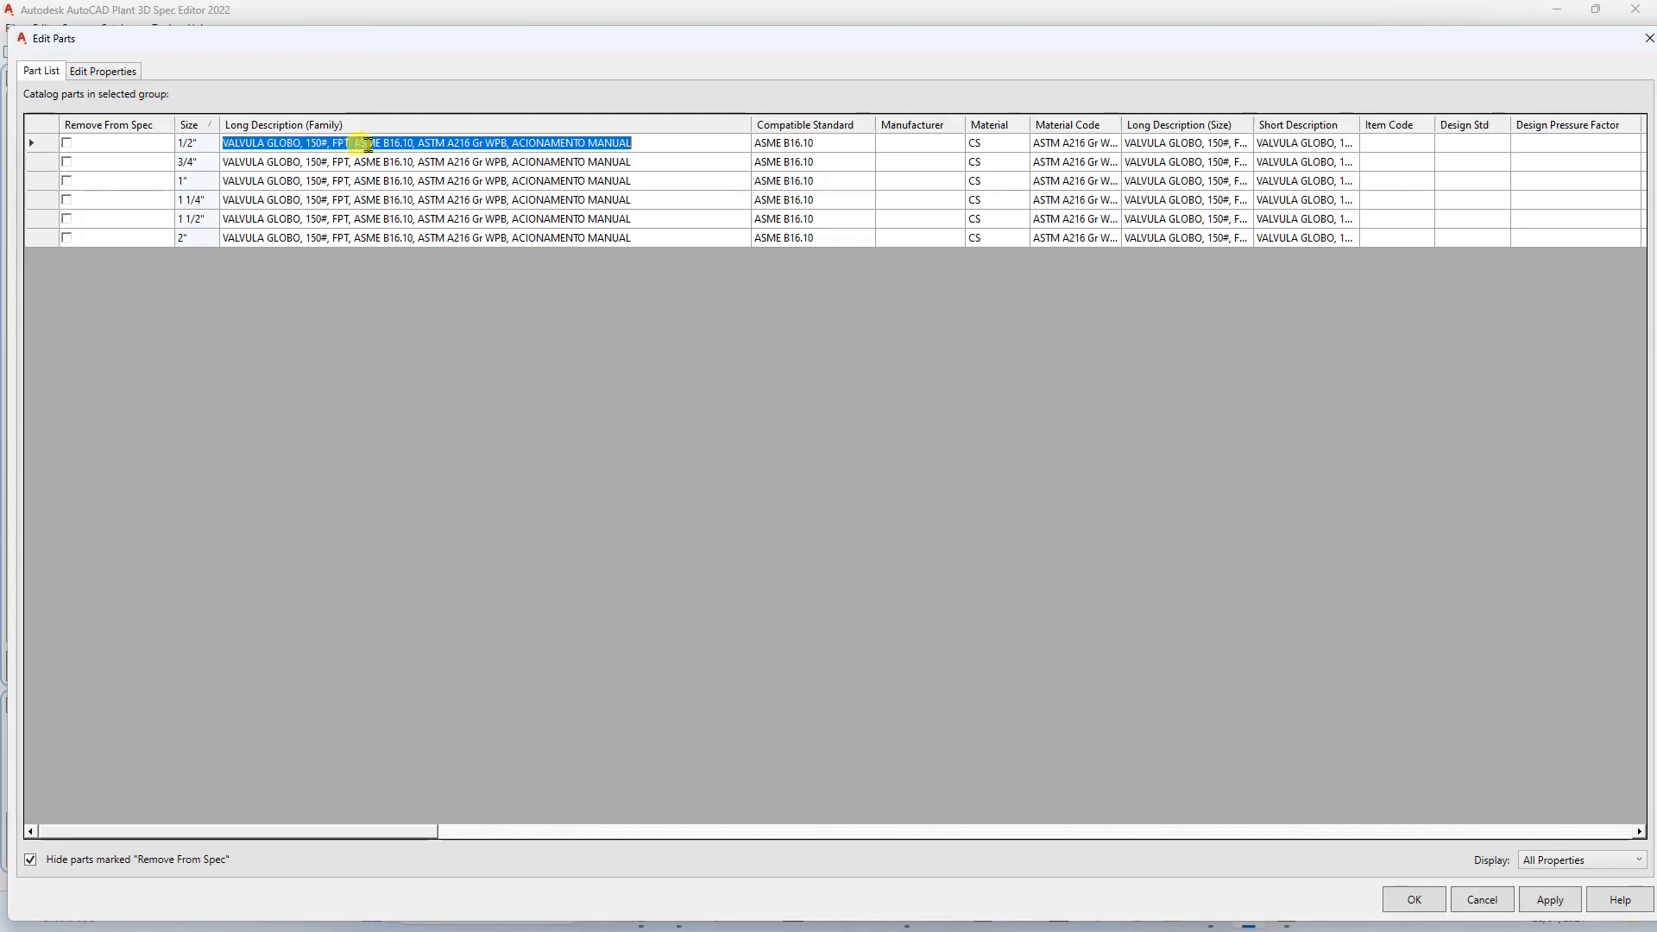
{"action": "key", "text": "BackSpace"}
{"action": "key", "text": "BackSpace"}
{"action": "key", "text": "BackSpace"}
{"action": "type", "text": "ROSCA NPT"}
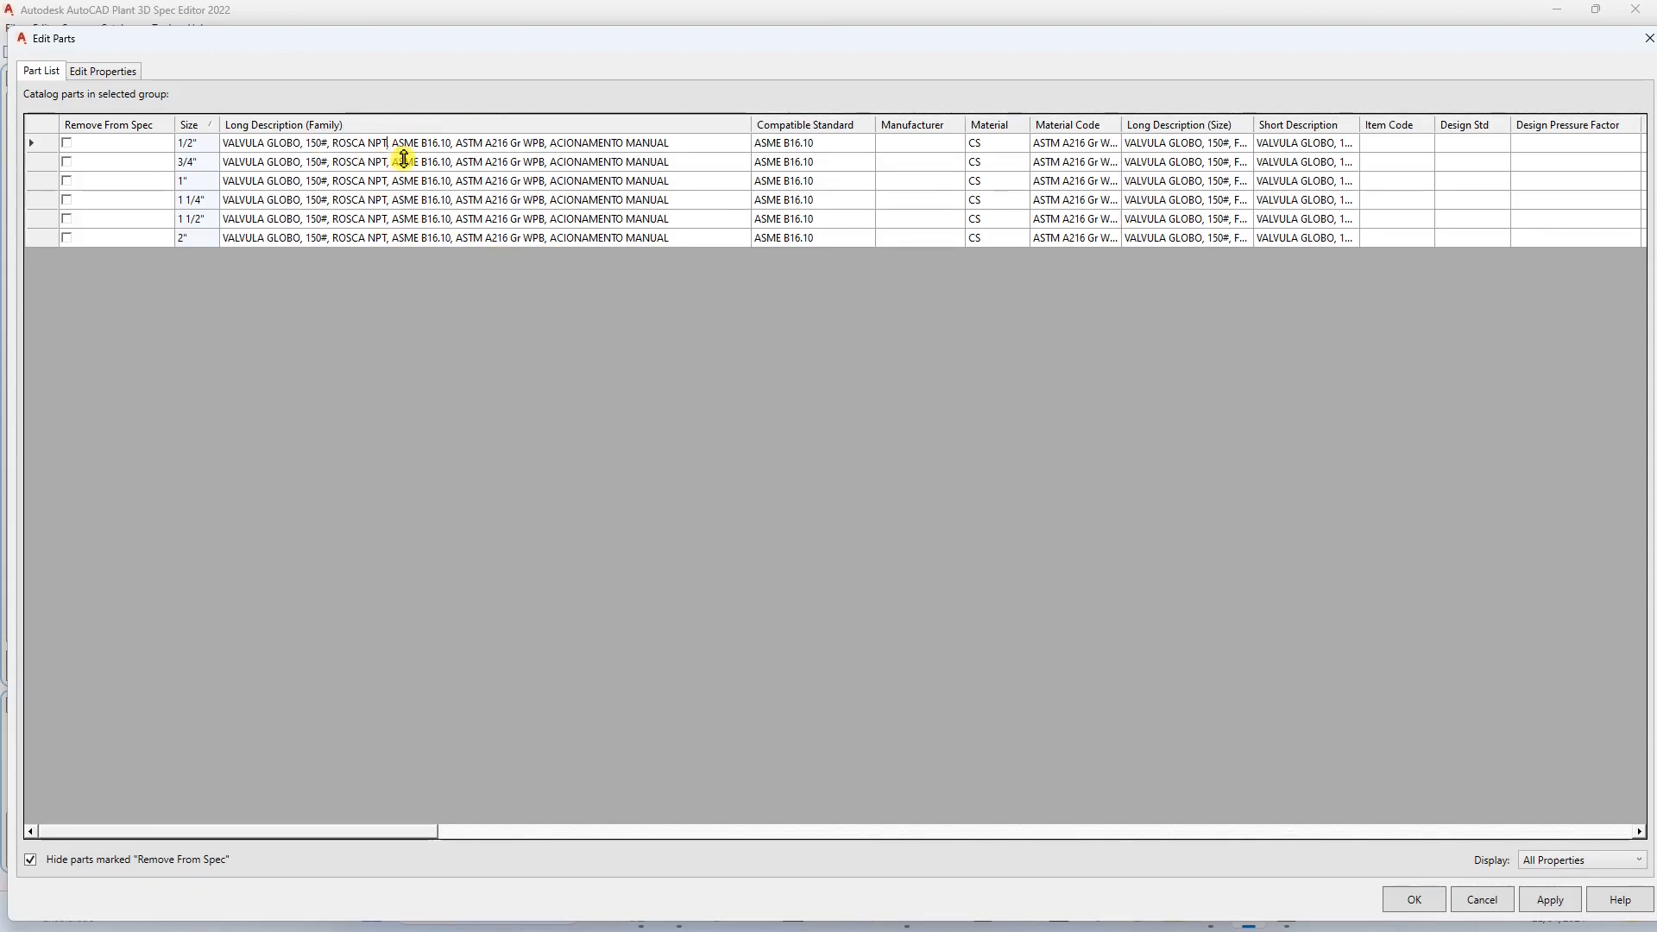
{"action": "type", "text": "CONFORME"}
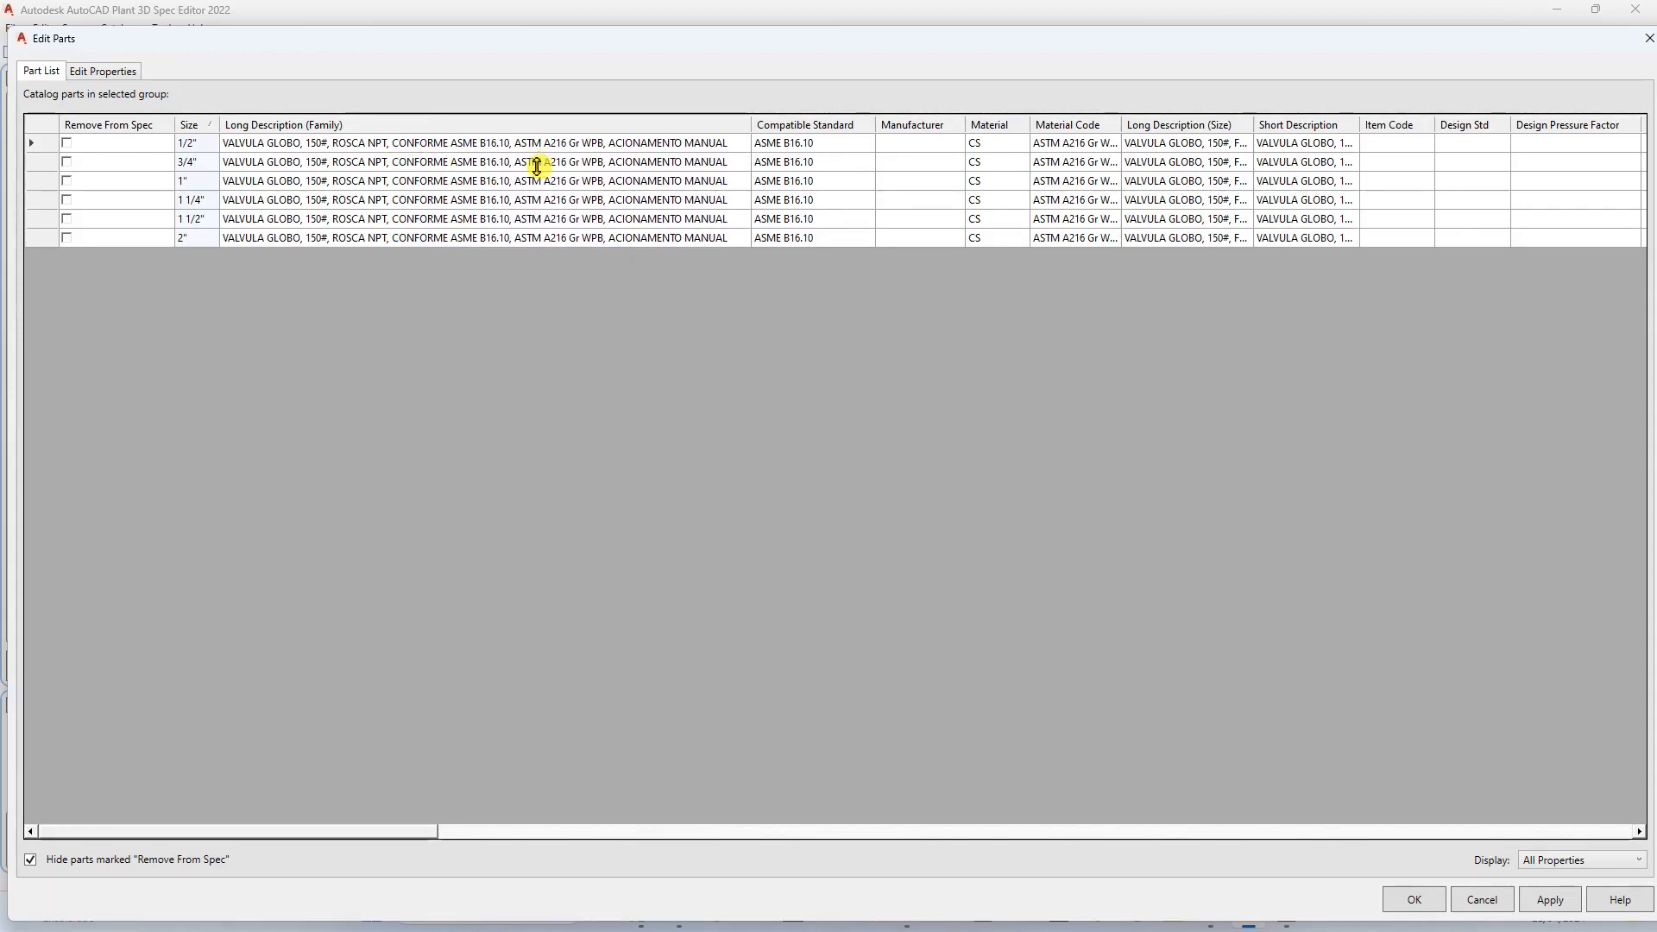
Insert "MATERIAL" before "ASTM A216 Gr WPB" in the FPT globe valve's Long Description (Family) and apply the part edits.
{"action": "type", "text": "MATERIAL"}
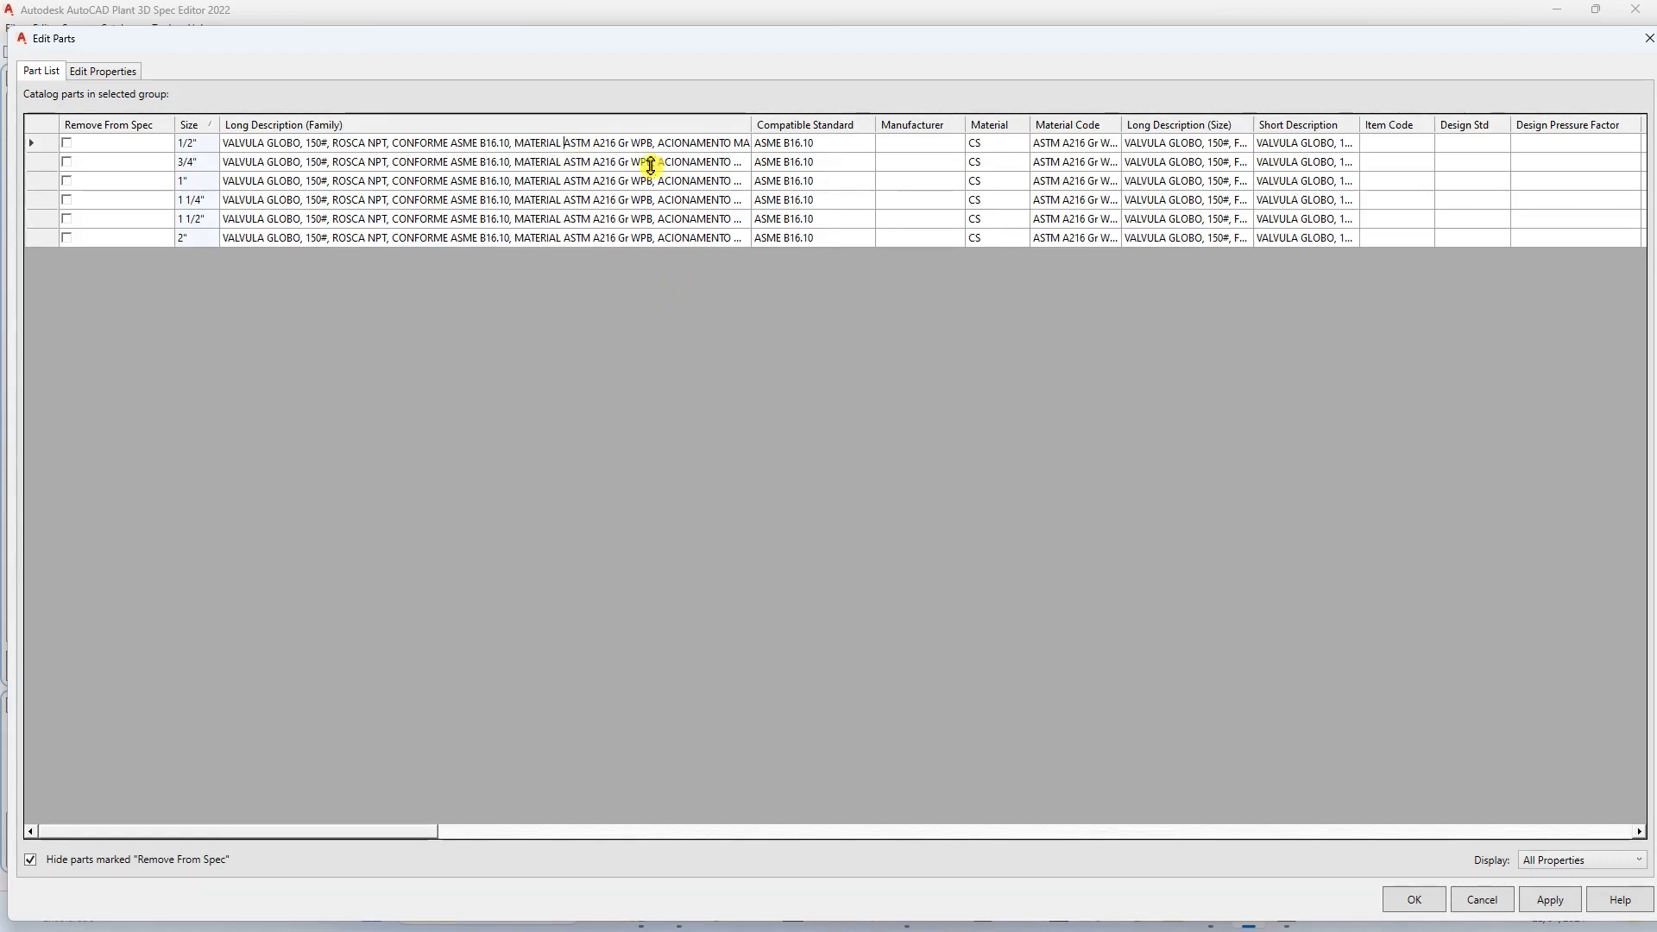
{"action": "double_click", "coordinate": [750, 125]}
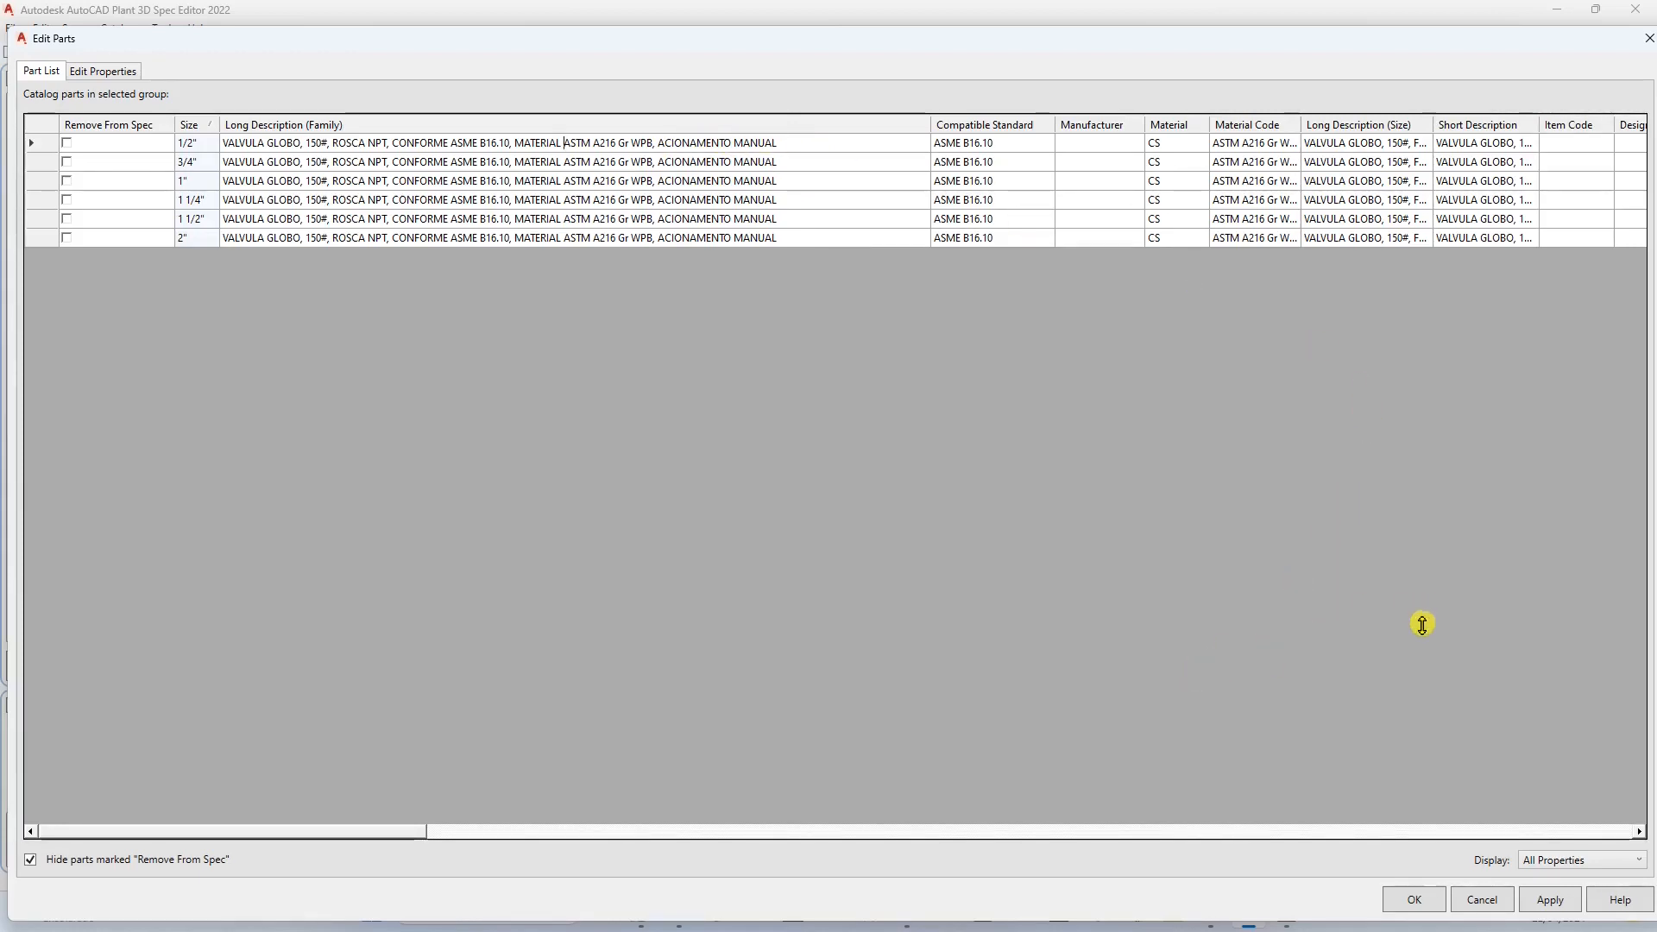
{"action": "left_click", "coordinate": [1551, 898]}
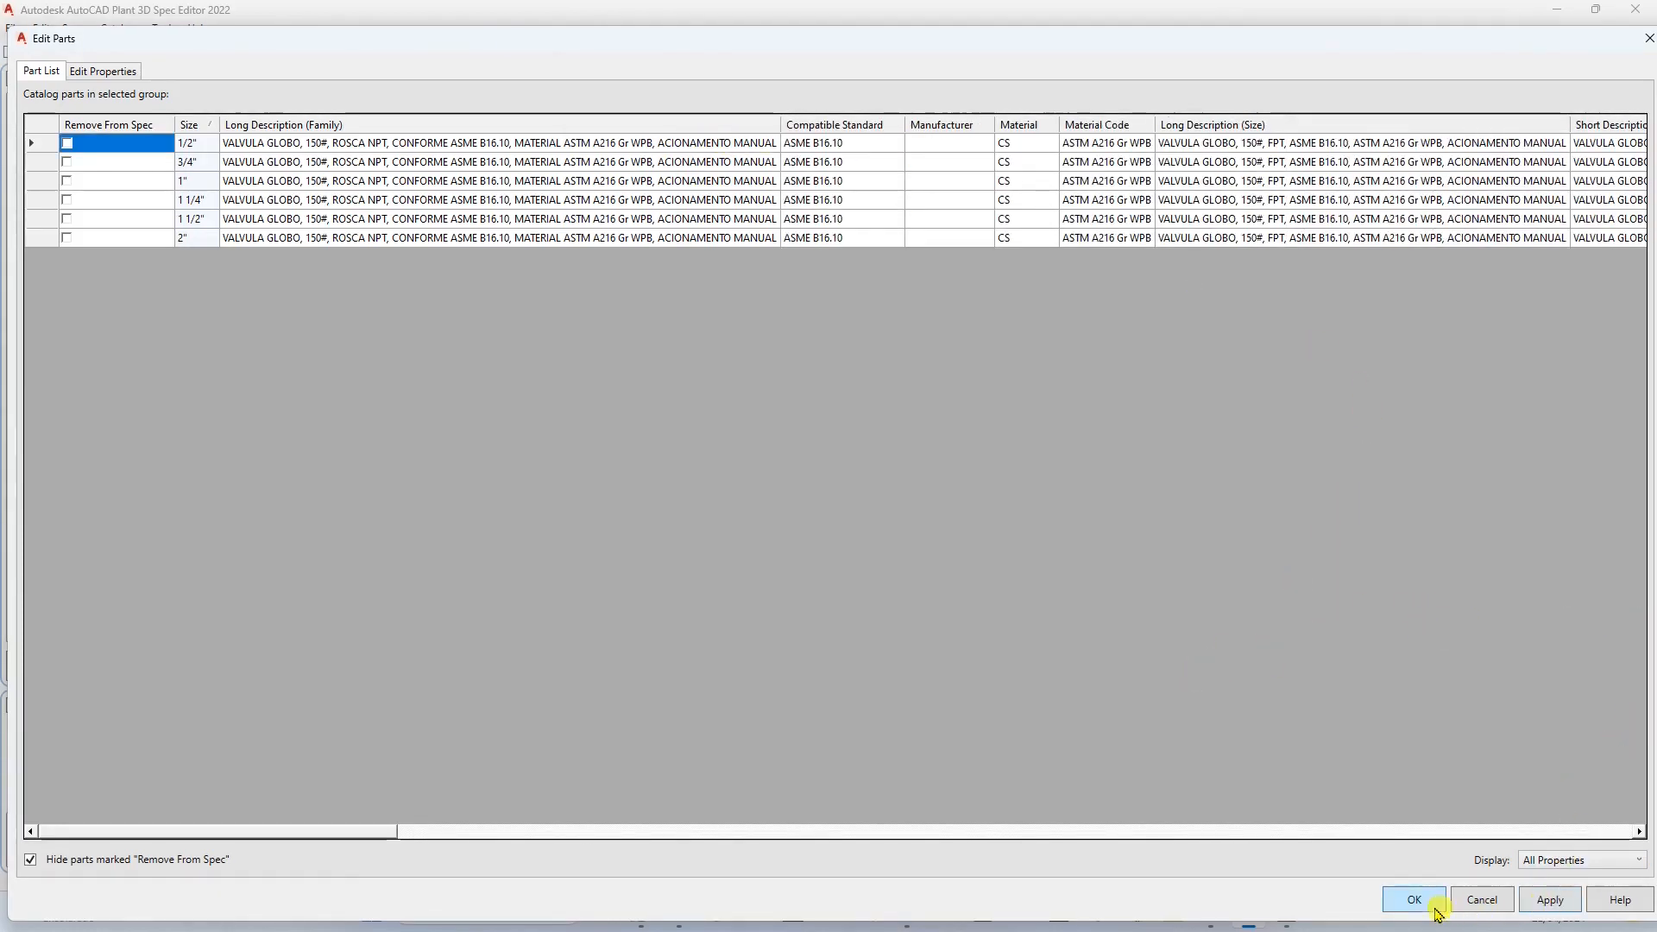
{"action": "left_click", "coordinate": [1412, 902]}
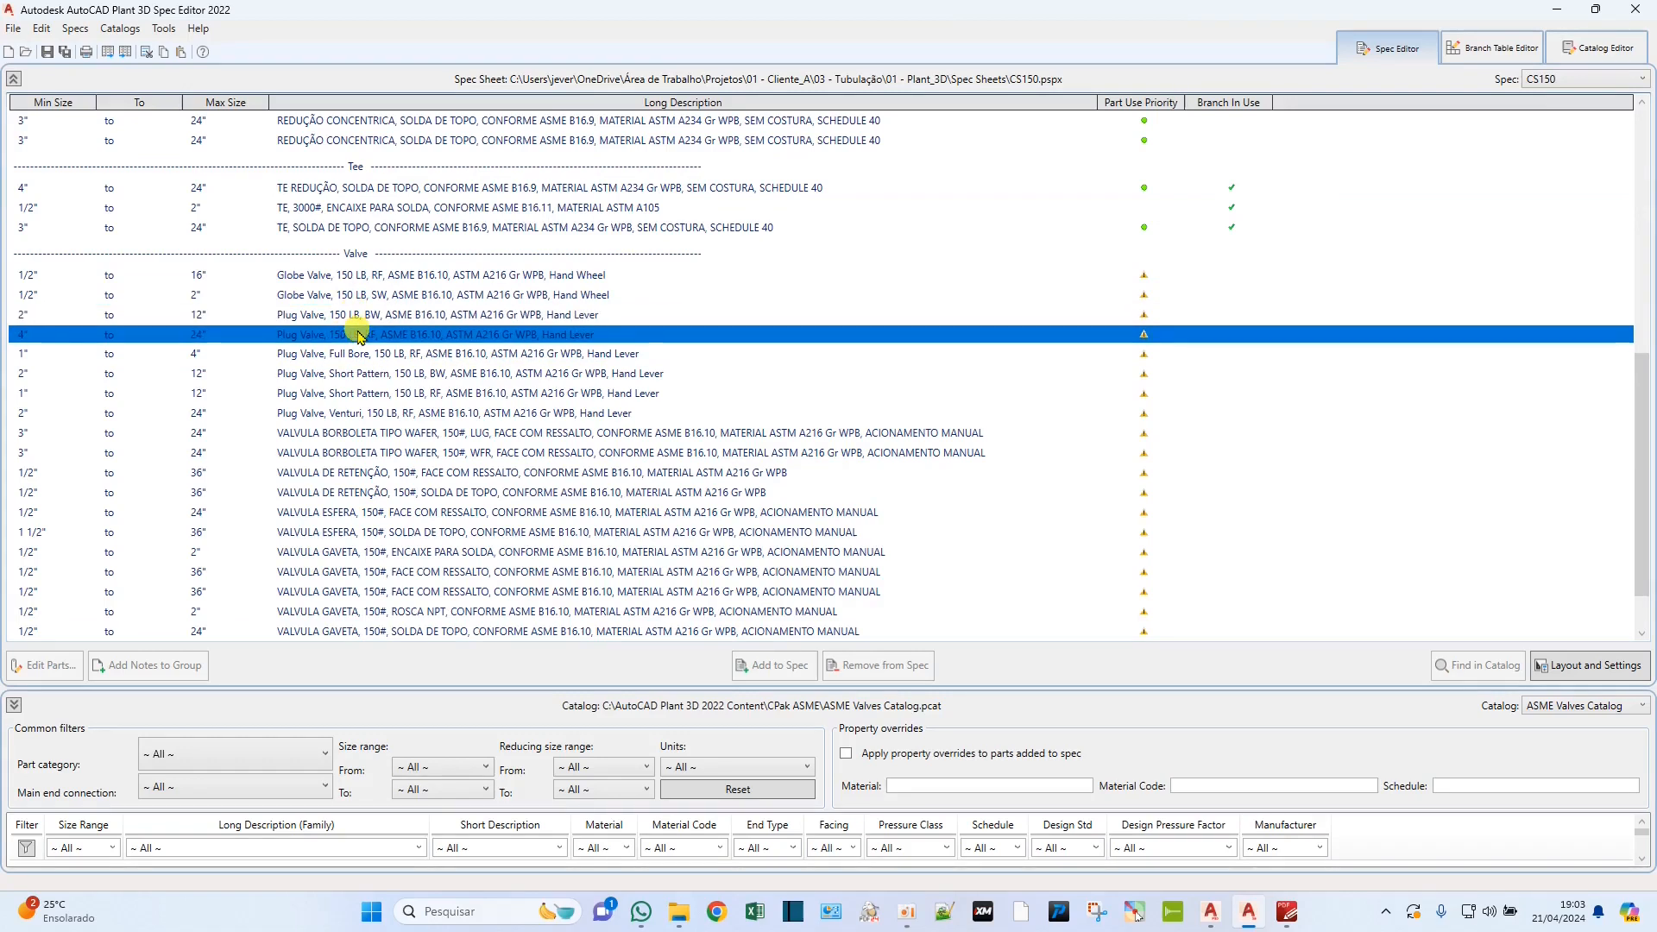
Open the RF globe valve's part list and change "Globe Valve, 150 LB" to "VALVULA GLOBO, 150#" in Long Description (Family).
{"action": "left_click", "coordinate": [323, 278]}
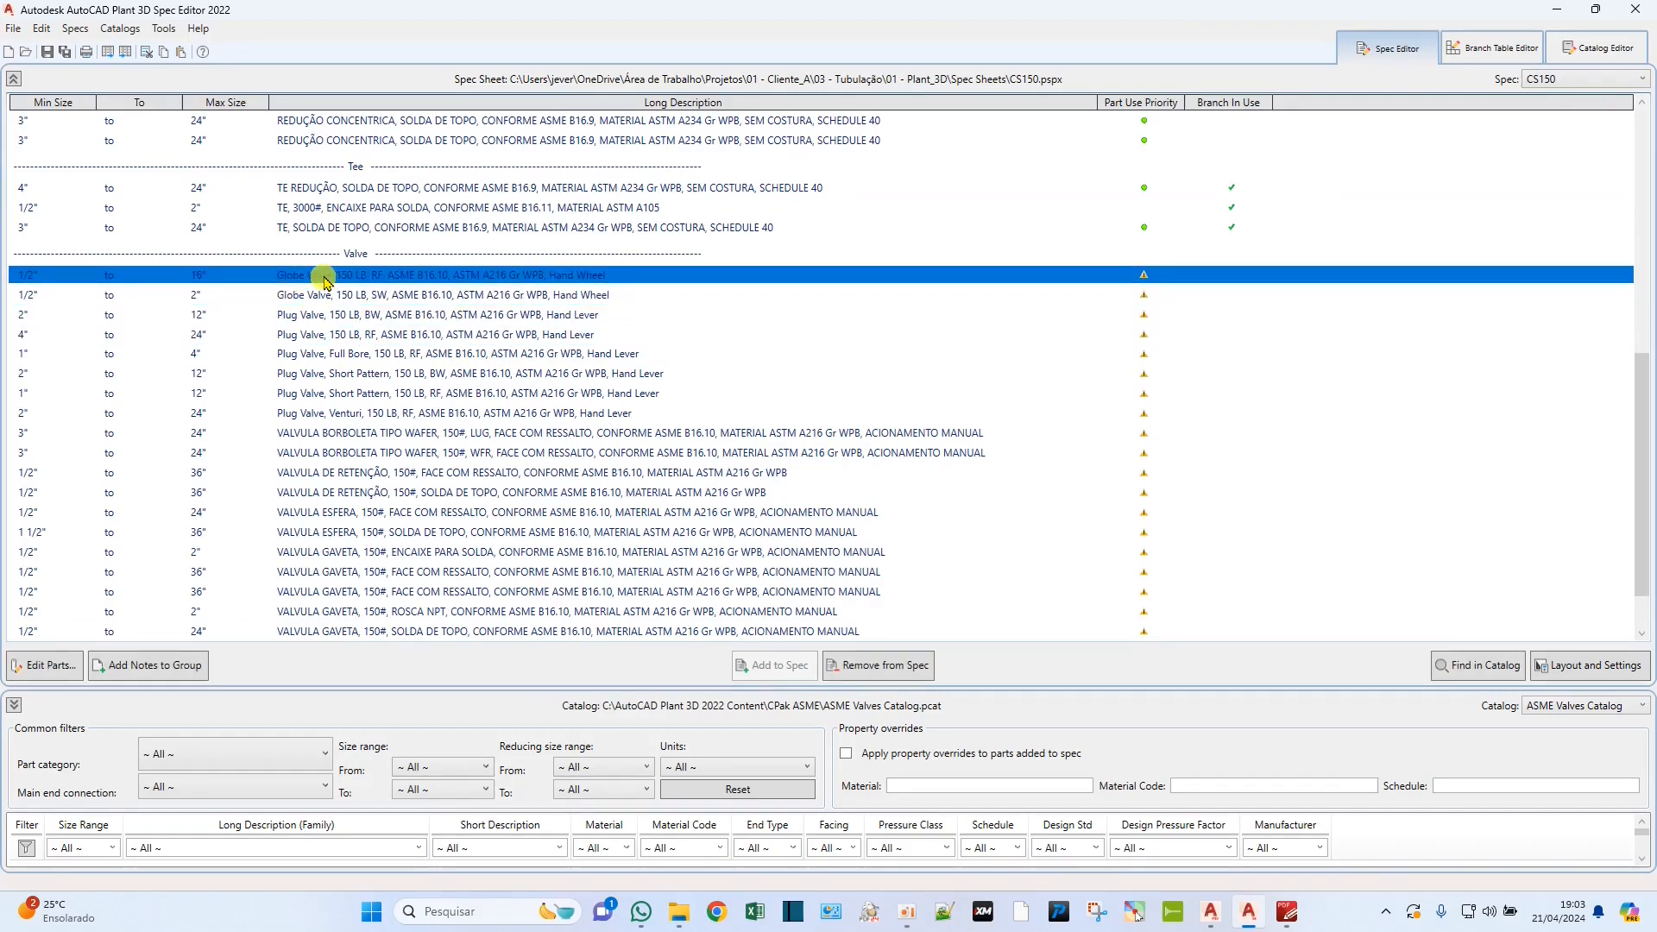
{"action": "double_click", "coordinate": [390, 277]}
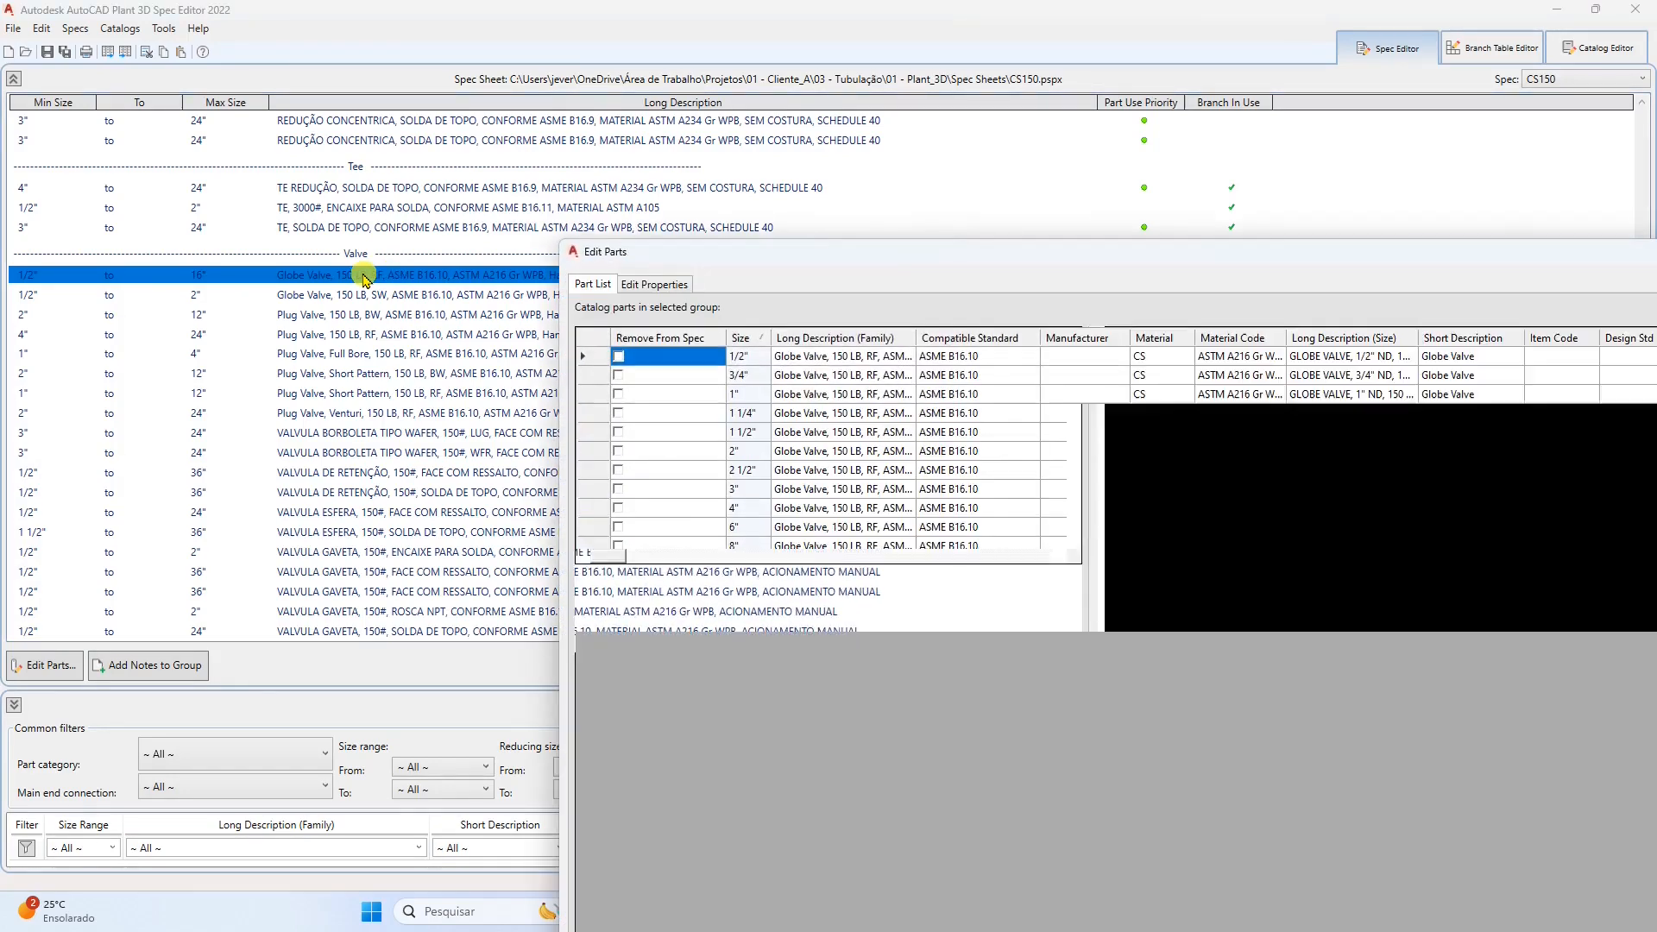
{"action": "left_click_drag", "start_coordinate": [893, 255], "coordinate": [352, 27]}
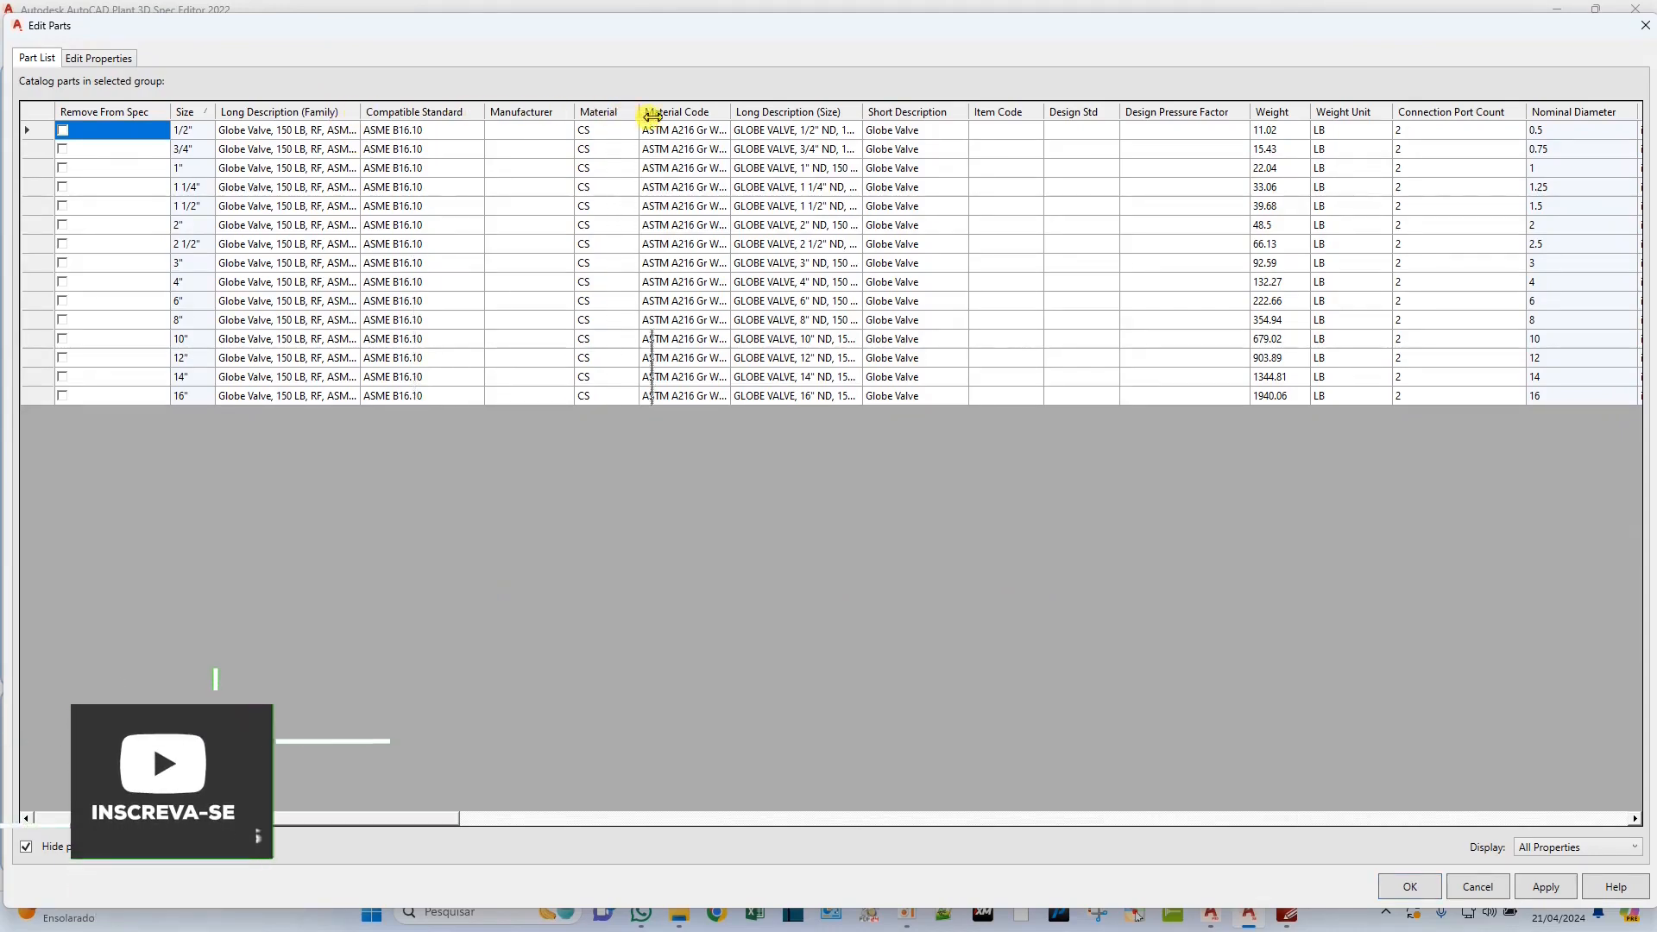
{"action": "double_click", "coordinate": [360, 113]}
{"action": "double_click", "coordinate": [270, 130]}
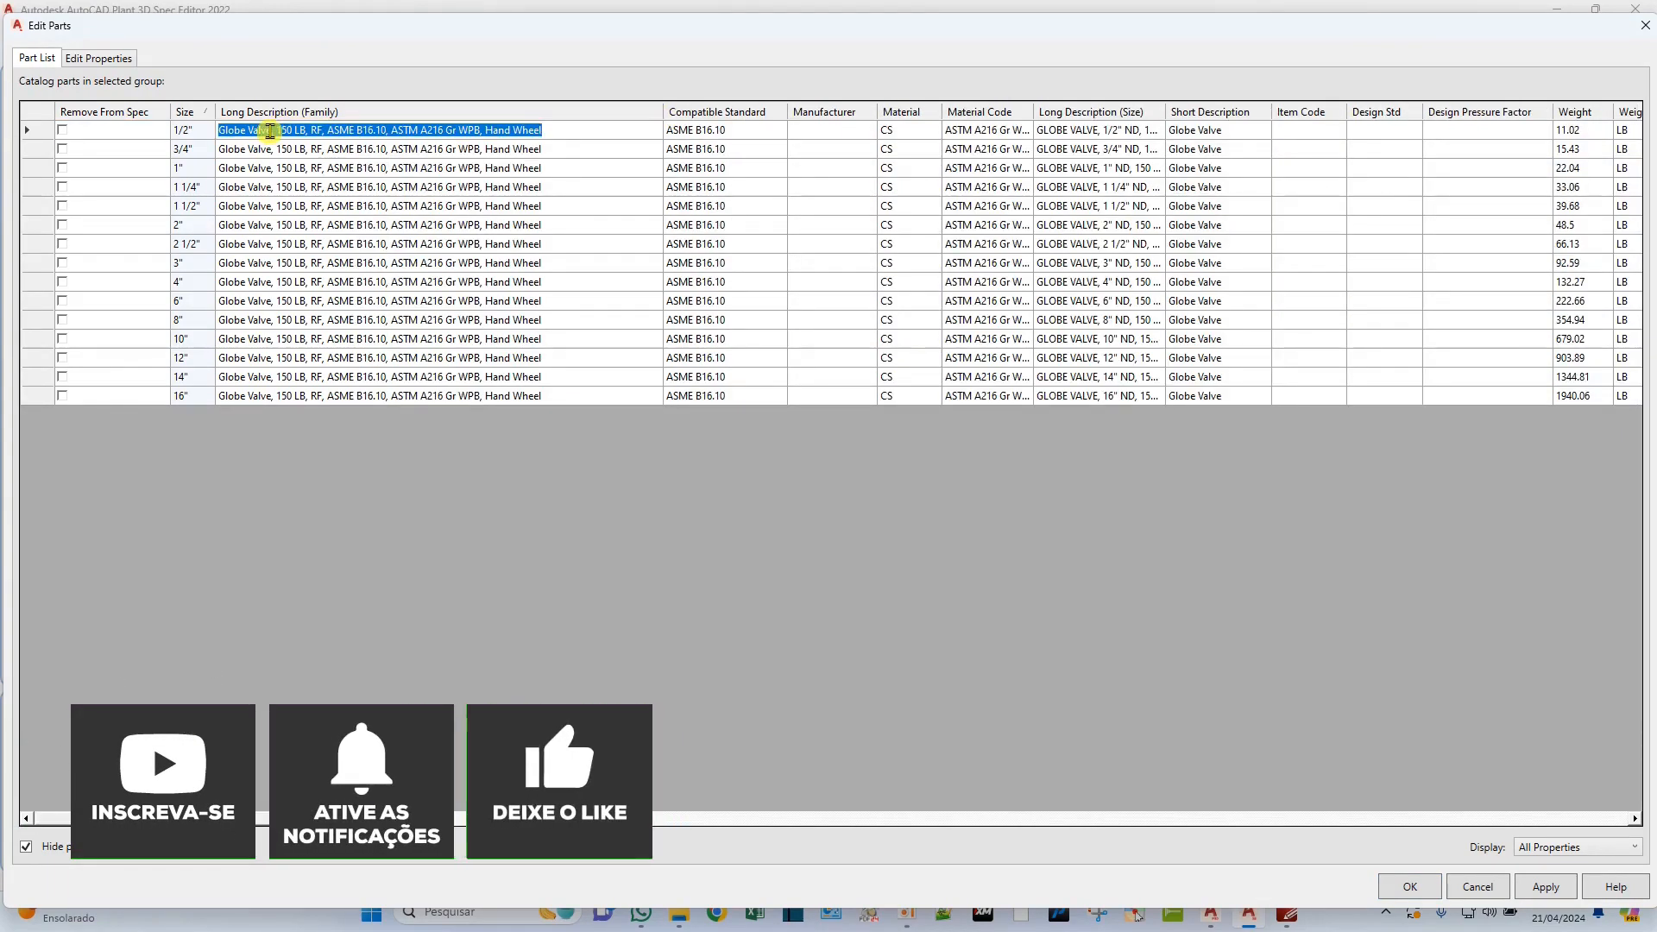
{"action": "left_click_drag", "start_coordinate": [271, 130], "coordinate": [210, 130]}
{"action": "type", "text": "VALVU"}
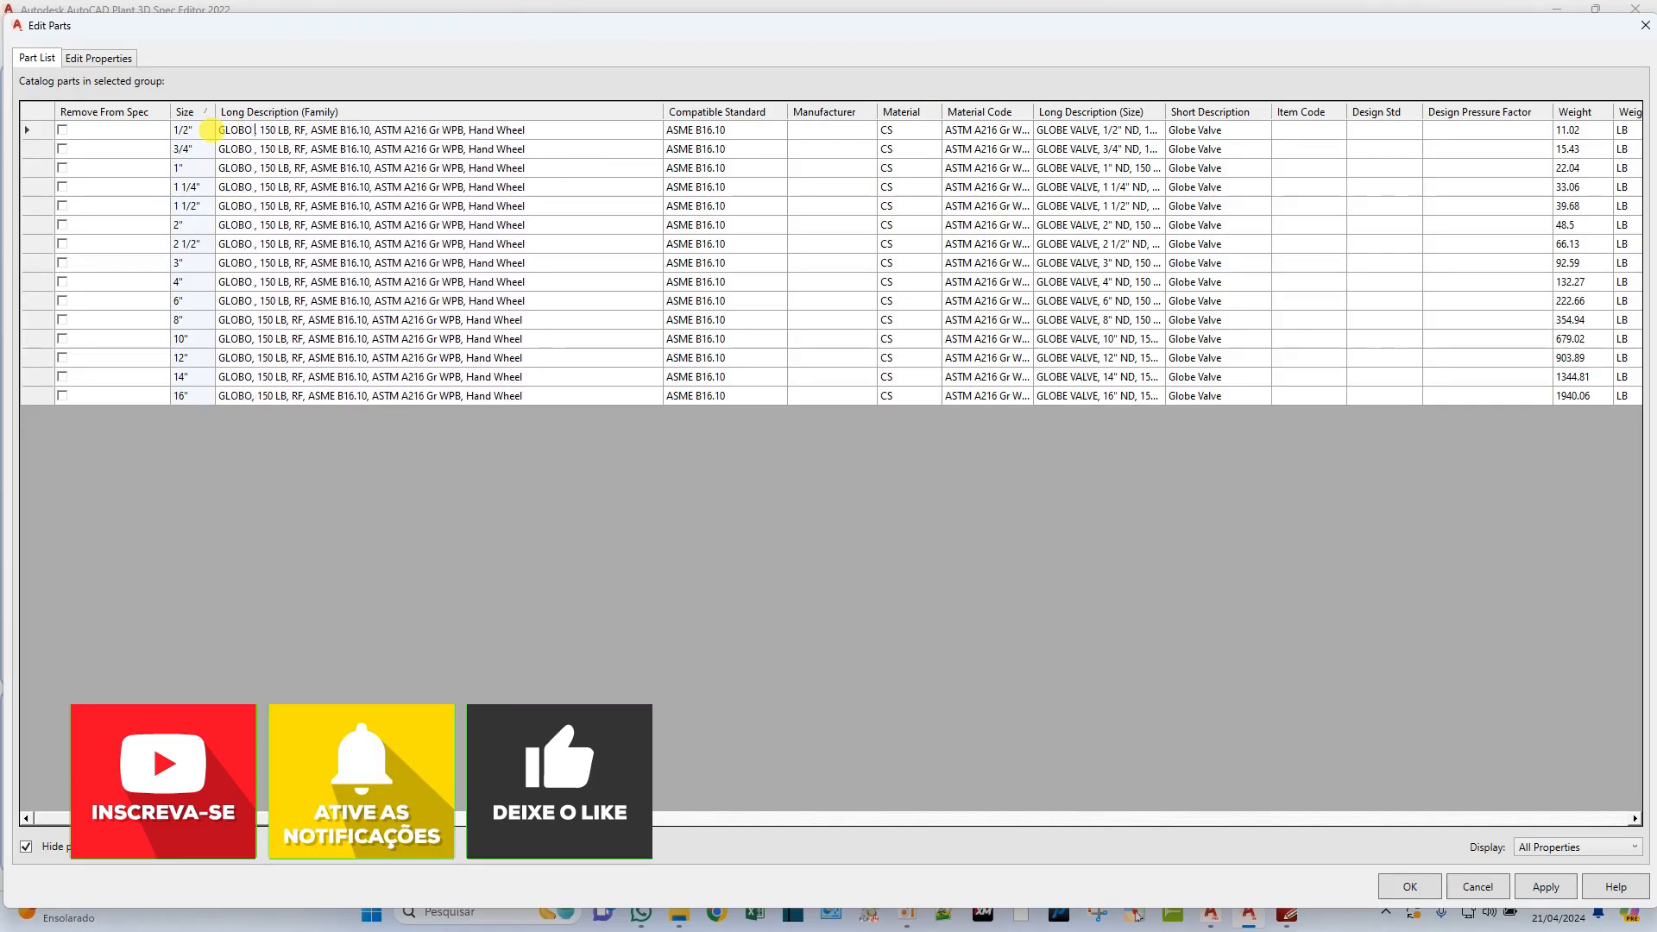
{"action": "type", "text": "LA GL"}
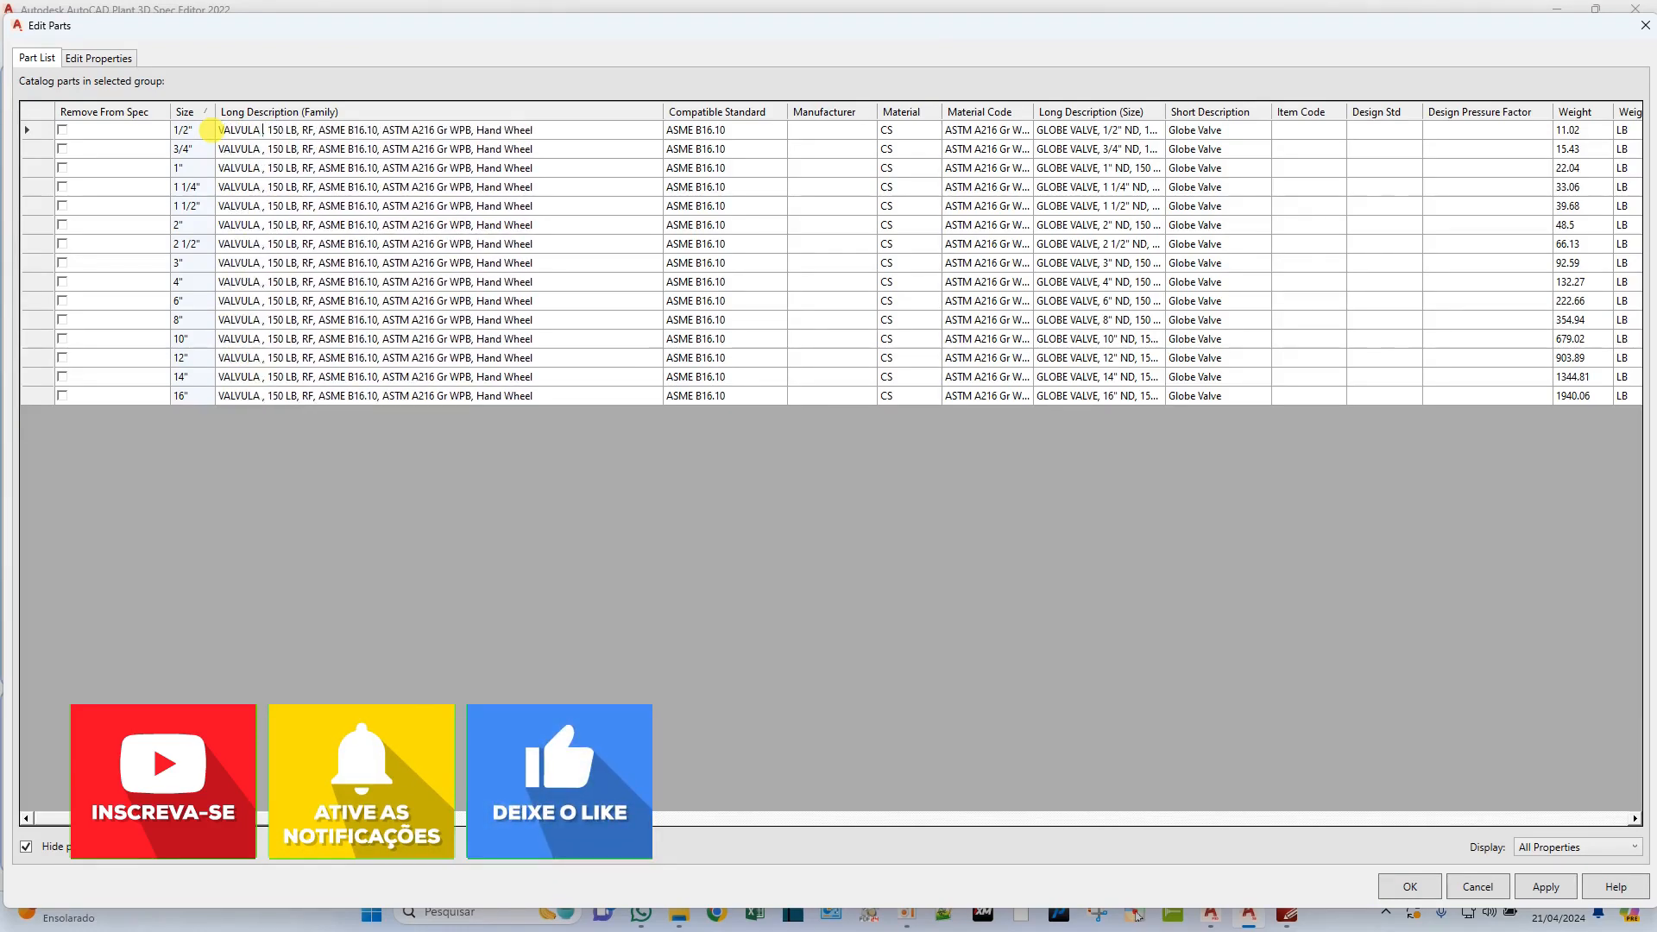
{"action": "type", "text": "OBO"}
{"action": "key", "text": "BackSpace"}
{"action": "type", "text": "#"}
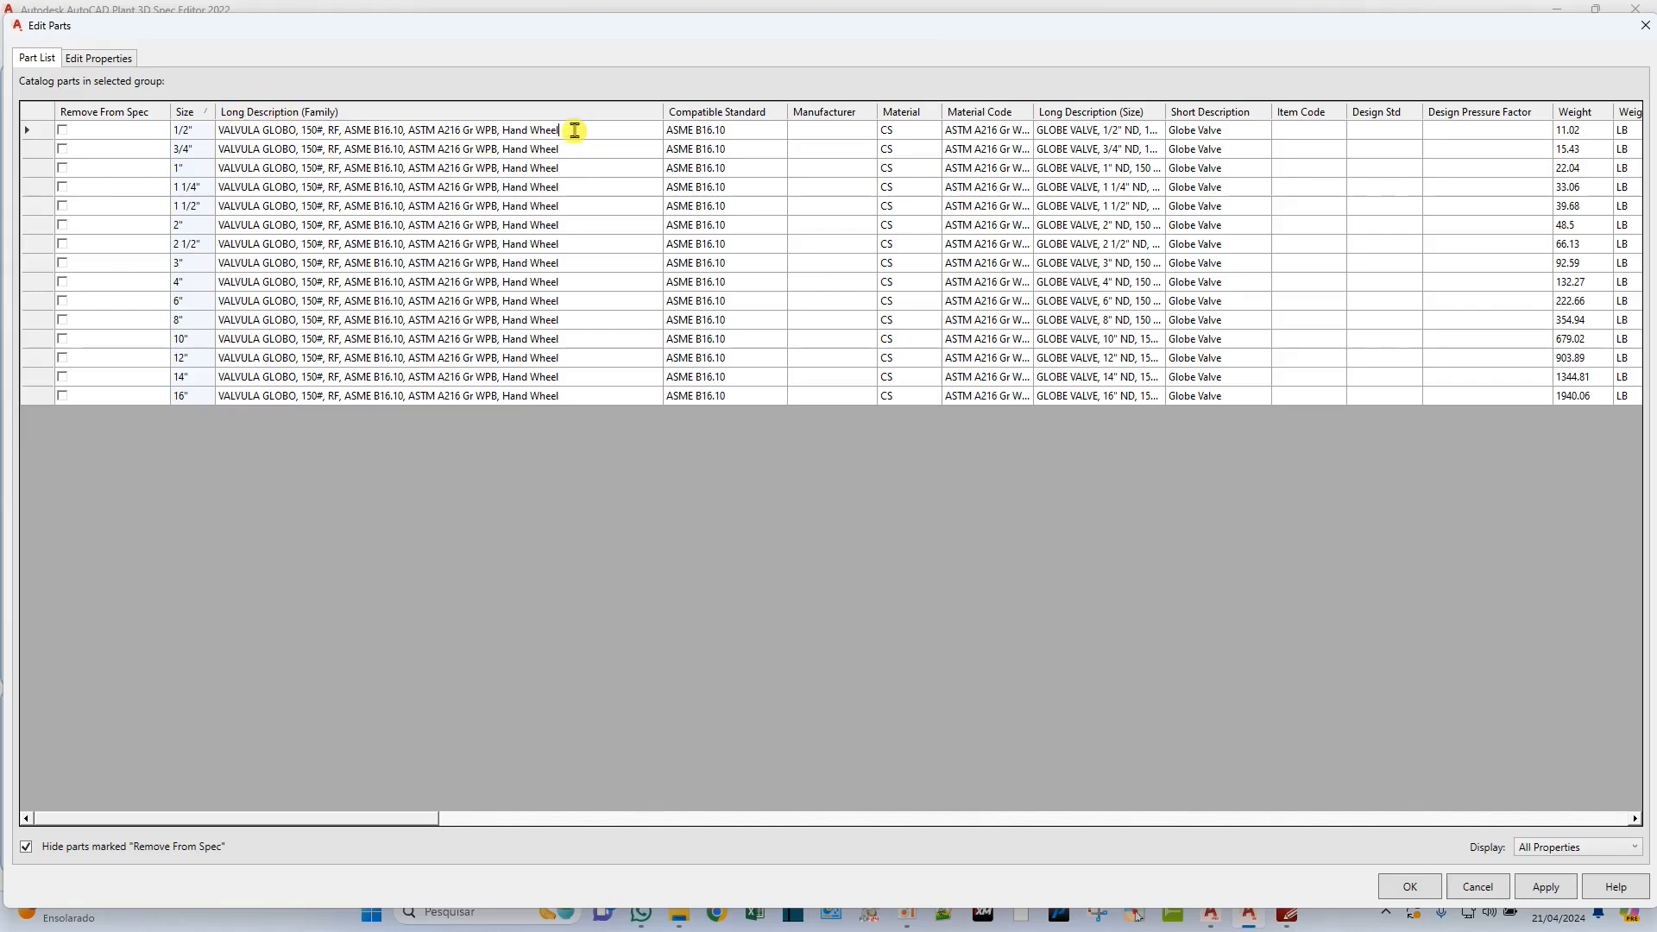
Replace "Hand Wheel" with "ACIONAMENTO MANUAL" in the RF globe valve's family description and copy it into all size and short descriptions.
{"action": "key", "text": "BackSpace"}
{"action": "key", "text": "BackSpace"}
{"action": "key", "text": "BackSpace"}
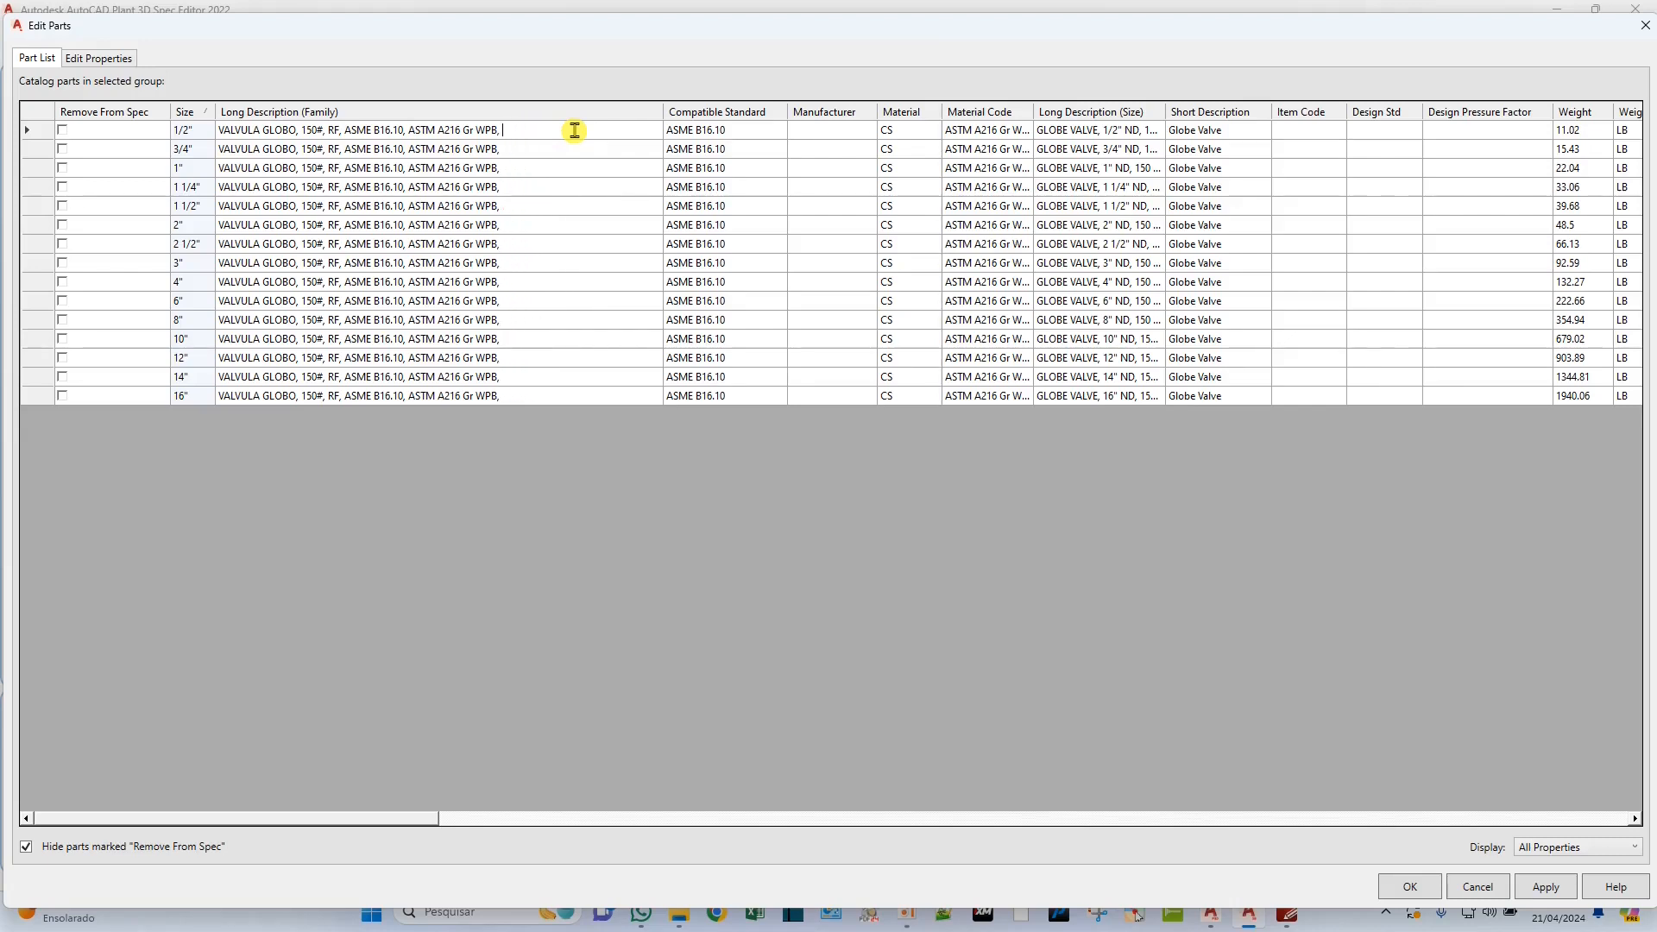
{"action": "type", "text": "IONAMEN"}
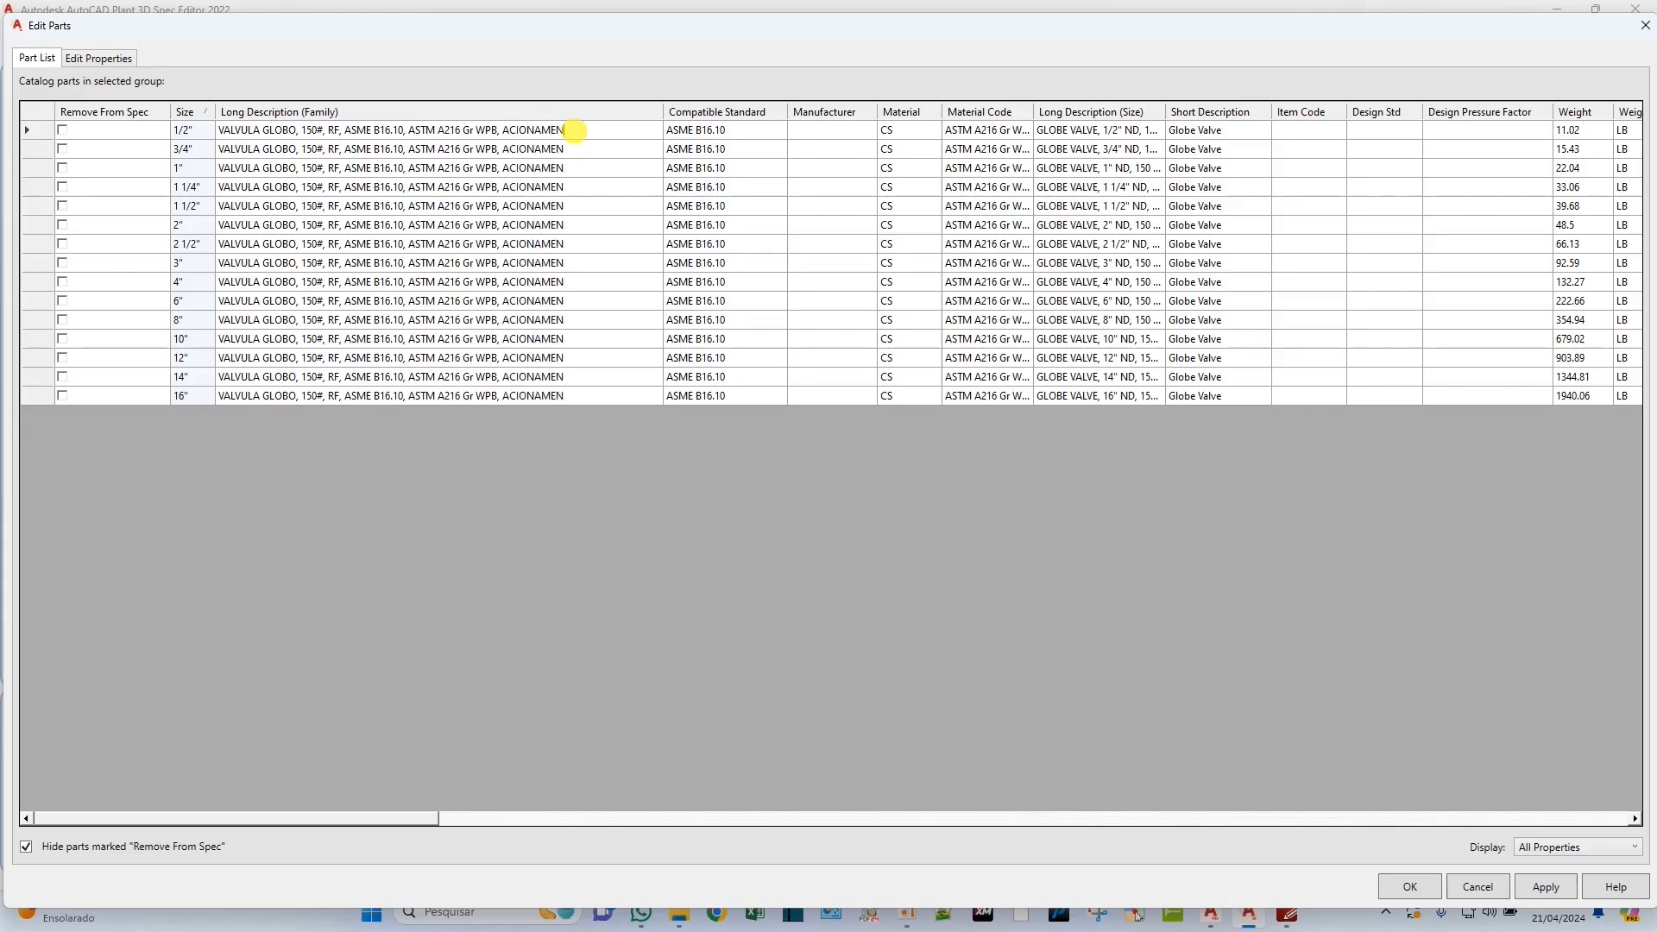
{"action": "type", "text": "TO MANUAL"}
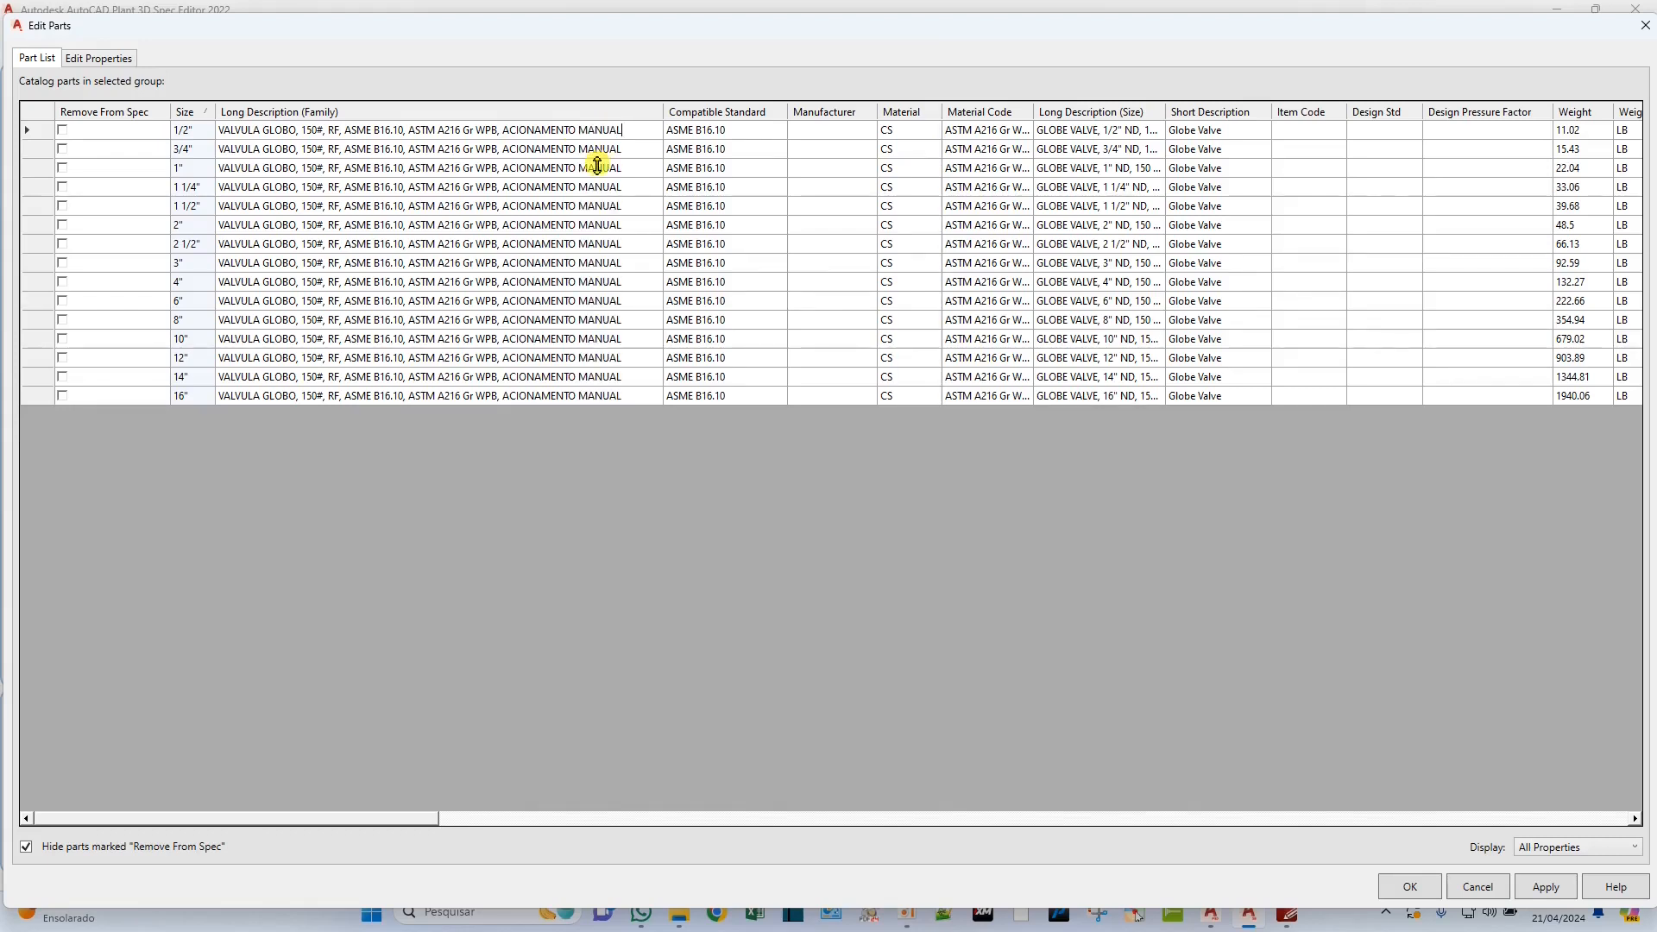
{"action": "left_click_drag", "start_coordinate": [632, 132], "coordinate": [199, 130]}
{"action": "key", "text": "ctrl+c"}
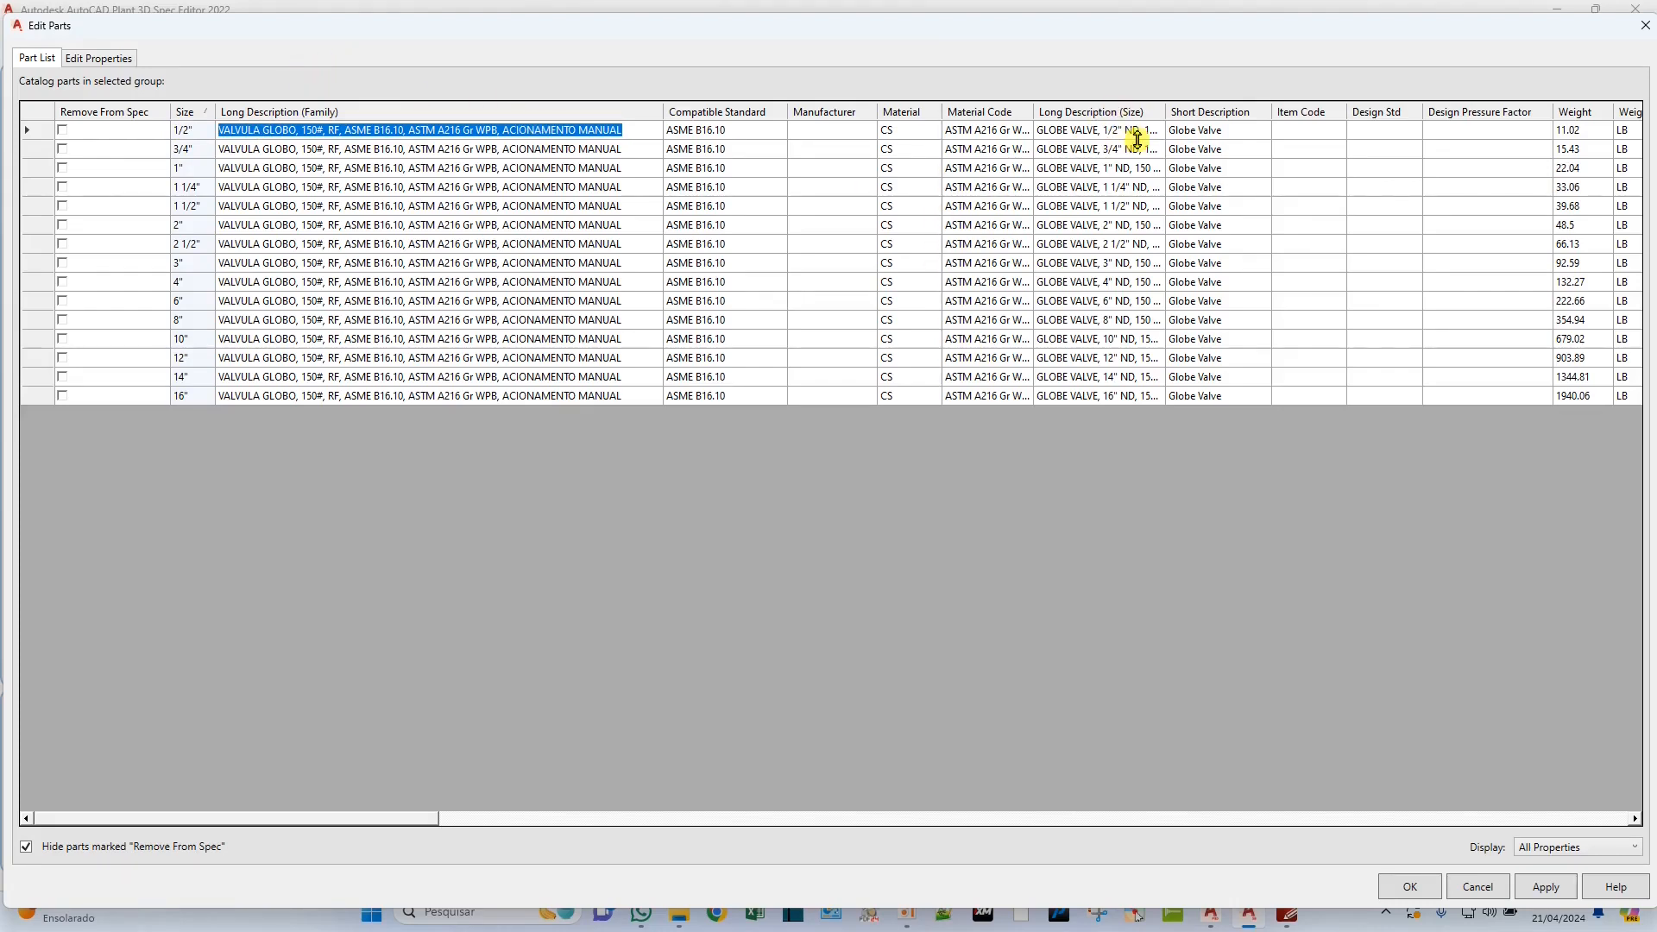
{"action": "left_click_drag", "start_coordinate": [1122, 129], "coordinate": [1243, 395]}
{"action": "key", "text": "ctrl+v"}
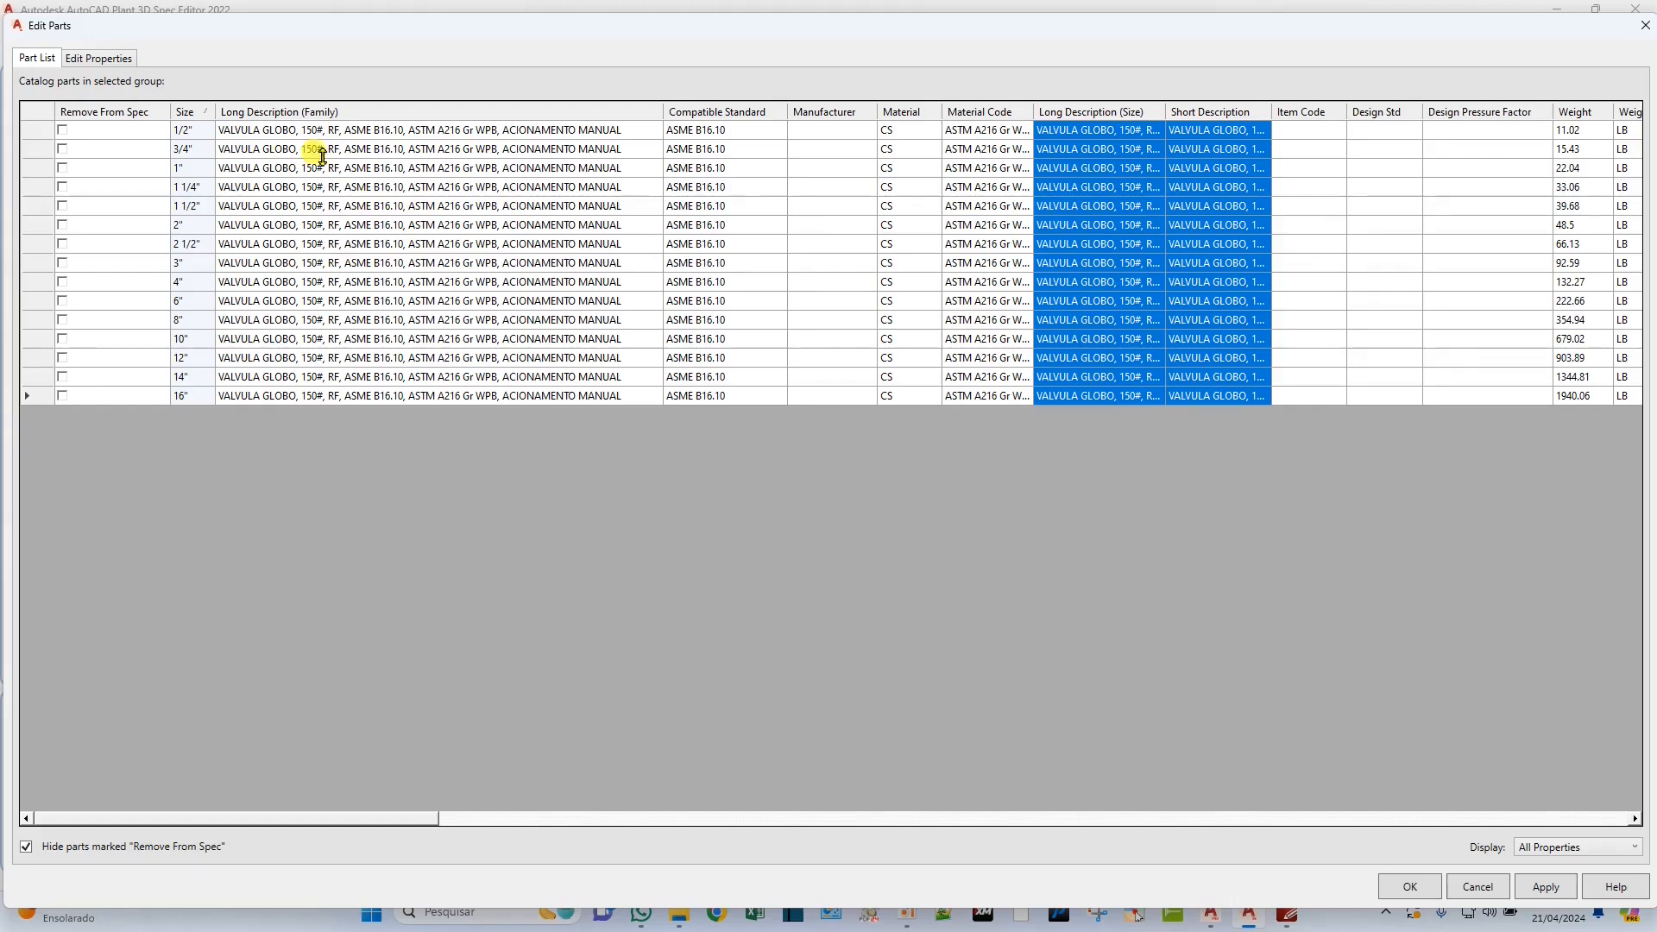
Replace "RF" with "FACE COM RESSALTO" in the globe valve's Long Description (Family).
{"action": "left_click", "coordinate": [344, 130]}
{"action": "left_click", "coordinate": [345, 128]}
{"action": "left_click", "coordinate": [340, 130]}
{"action": "key", "text": "BackSpace"}
{"action": "key", "text": "BackSpace"}
{"action": "type", "text": "FACE CO"}
{"action": "type", "text": "M RESSALT"}
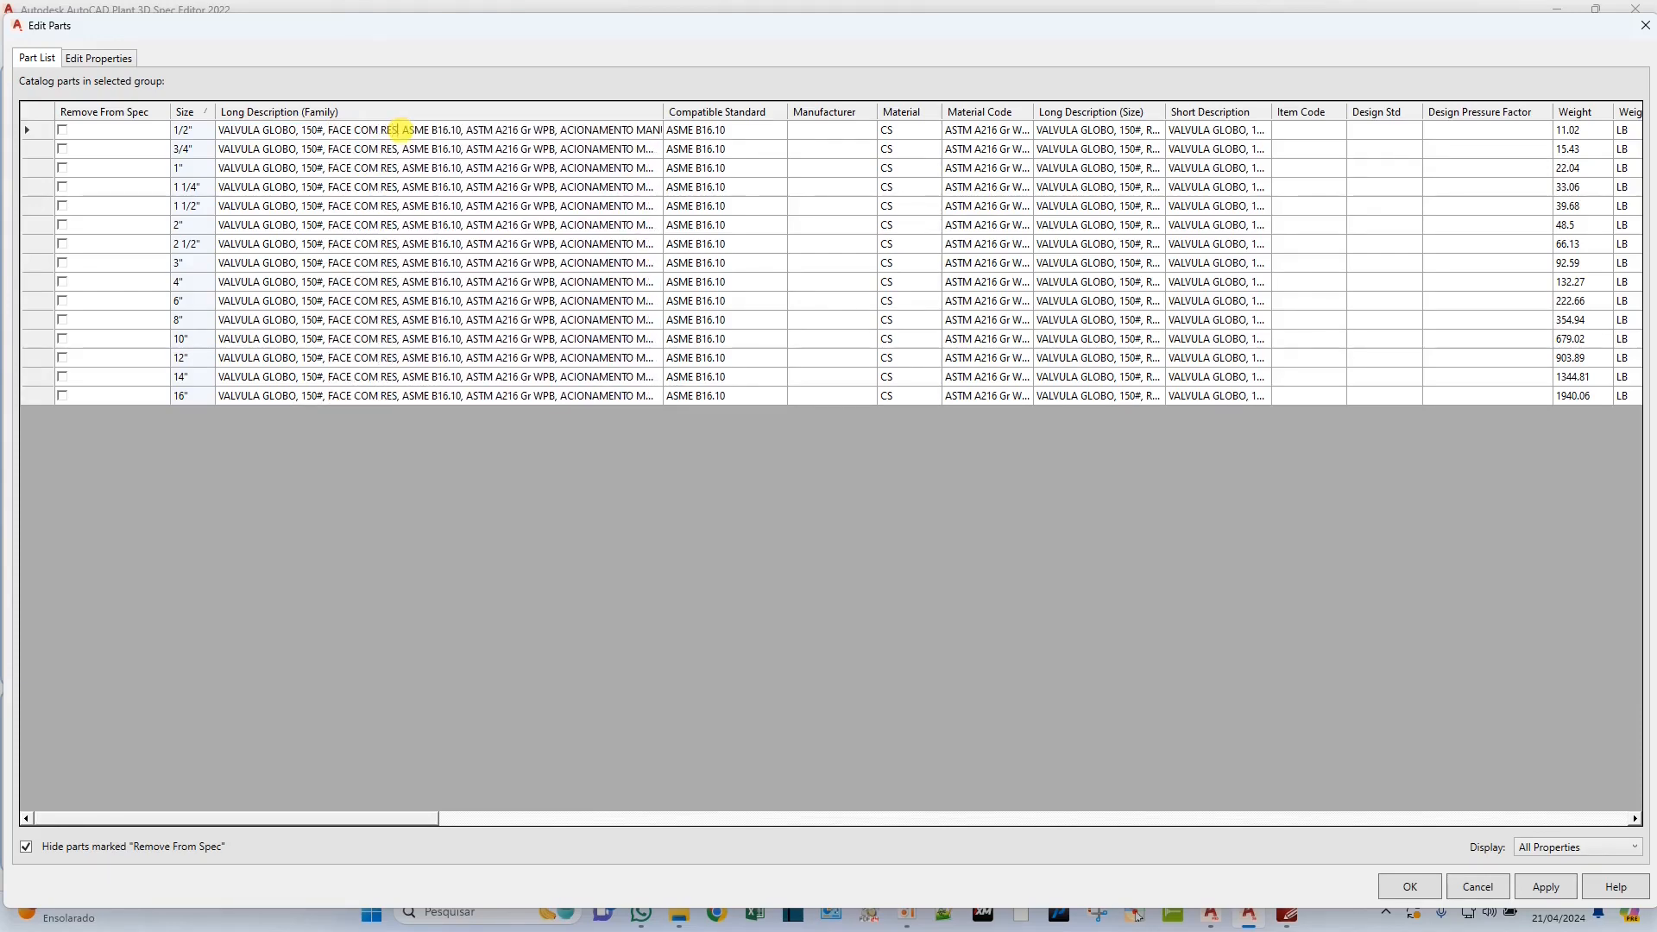
{"action": "type", "text": "O"}
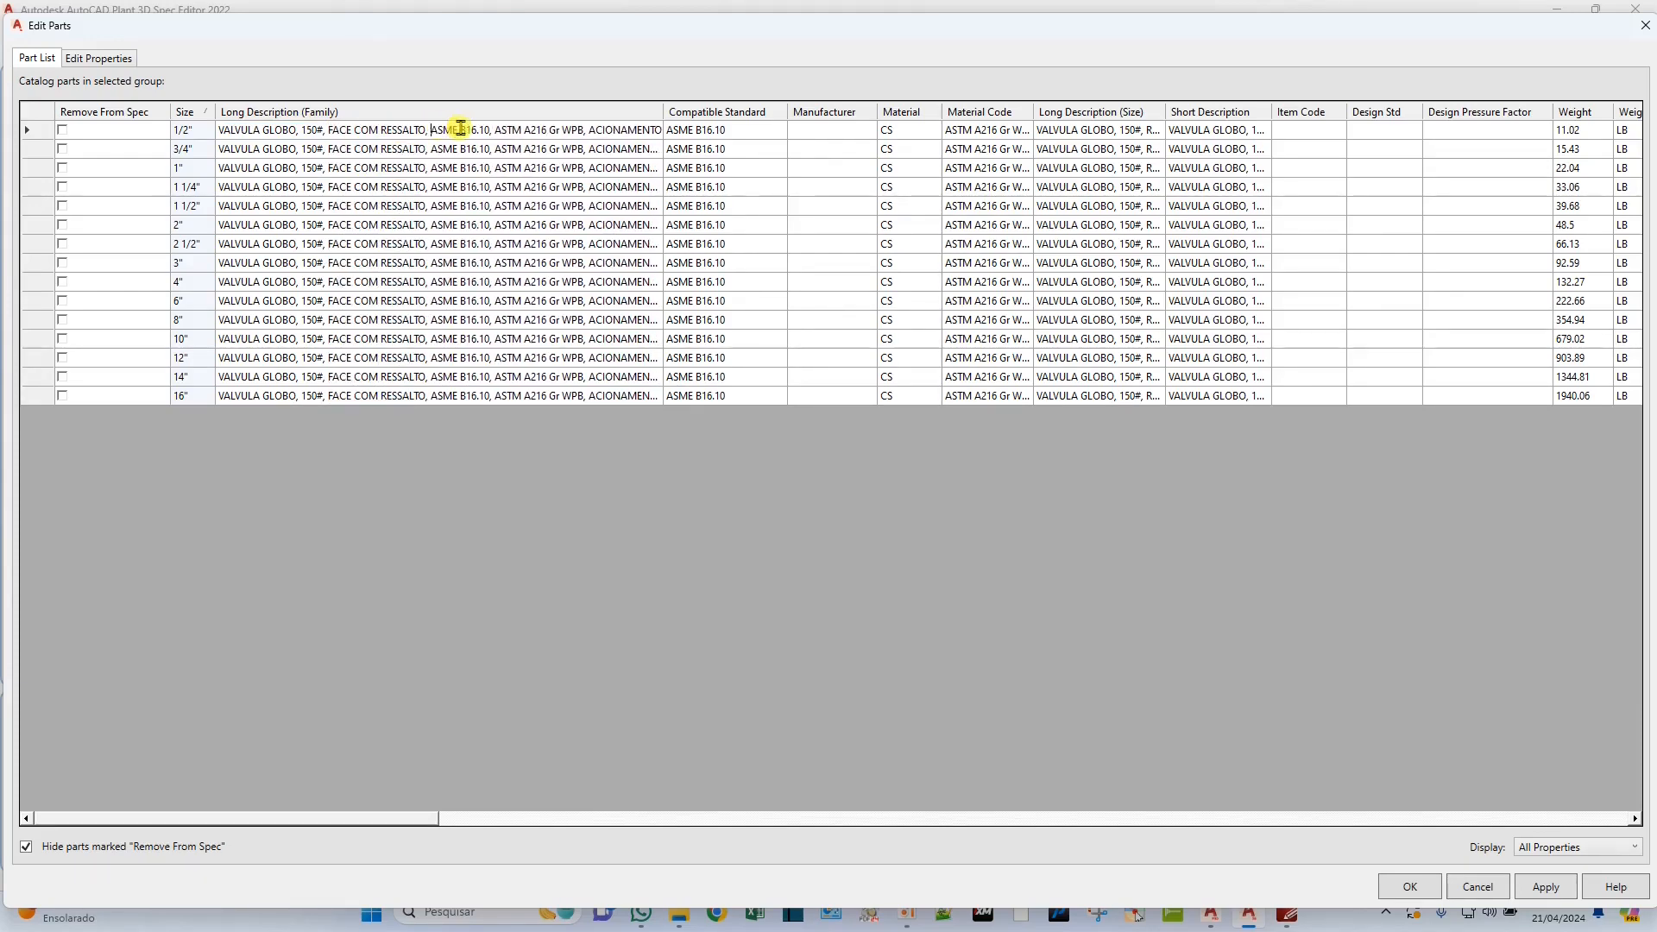
Insert "CONFORME" before "ASME B16.10" and "MATERIAL" before "ASTM A216 Gr WPB" in the raised-face globe valve's family description.
{"action": "key", "text": "Right"}
{"action": "key", "text": "Right"}
{"action": "type", "text": "CONFORME"}
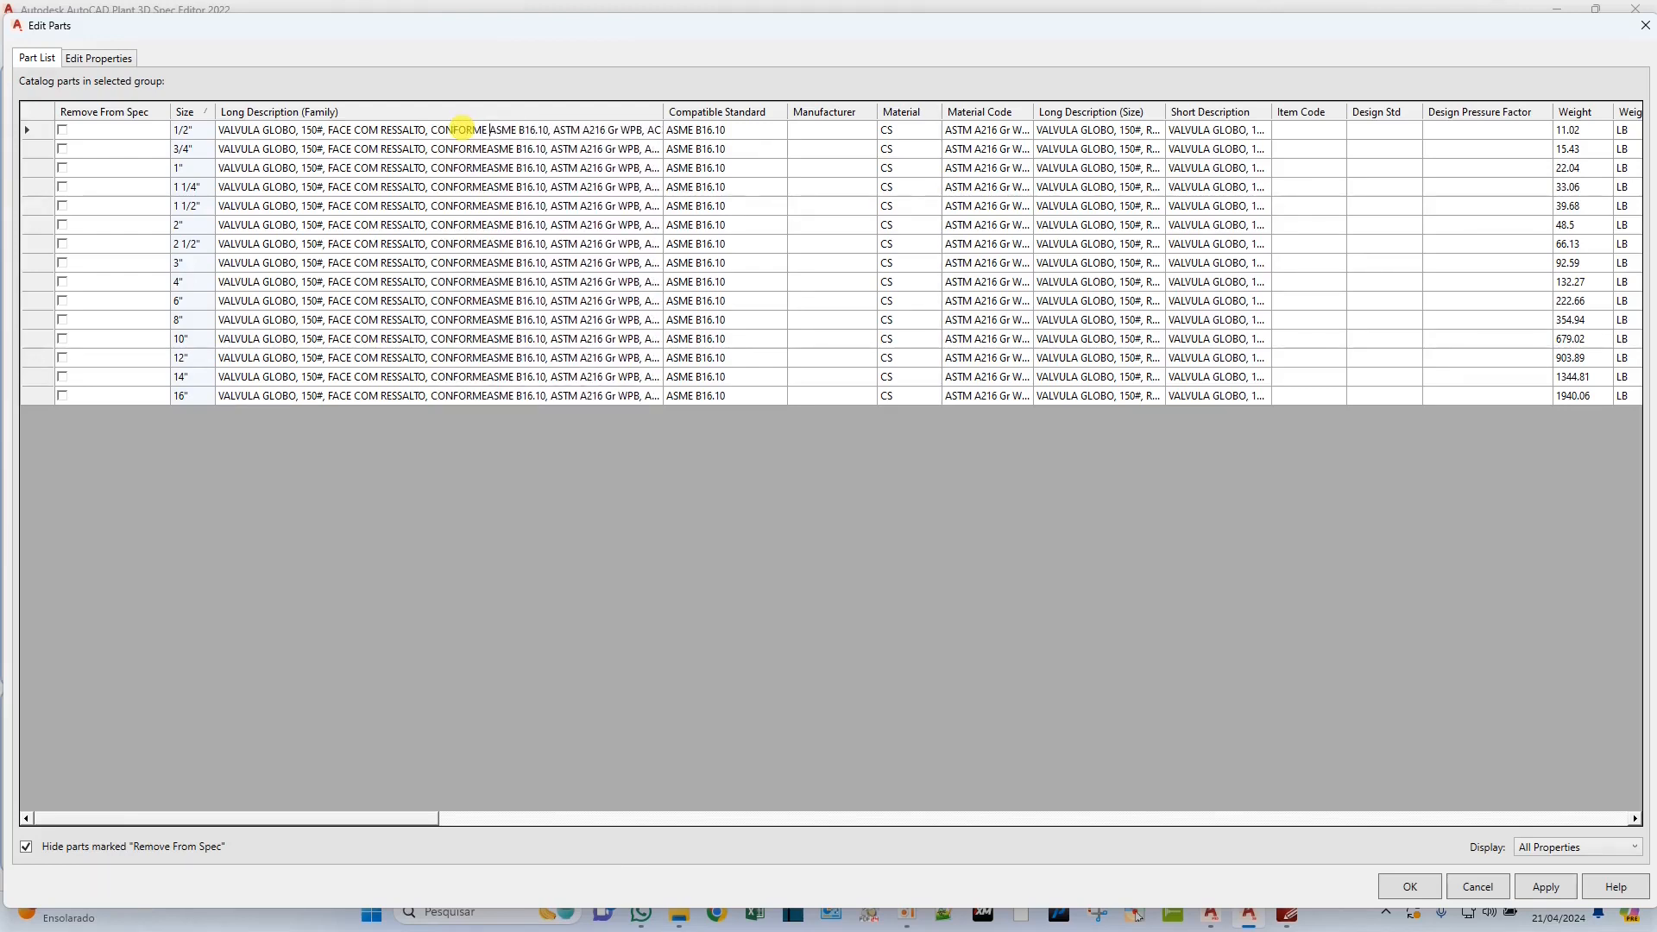
{"action": "double_click", "coordinate": [669, 110]}
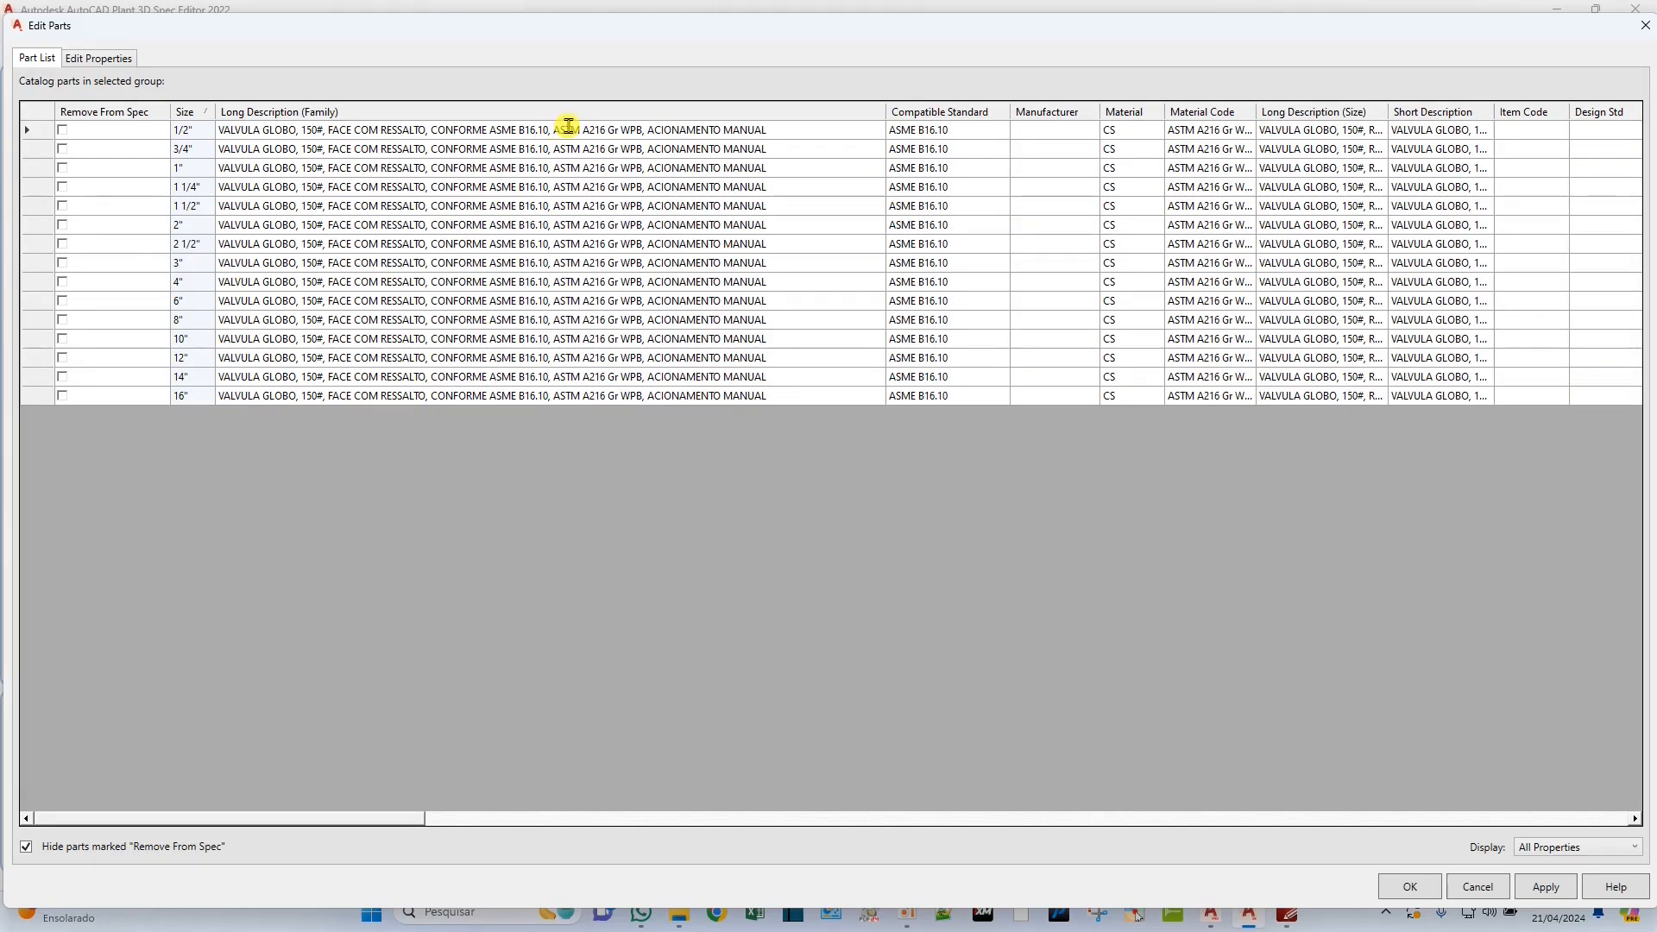
{"action": "type", "text": "MATERIAL"}
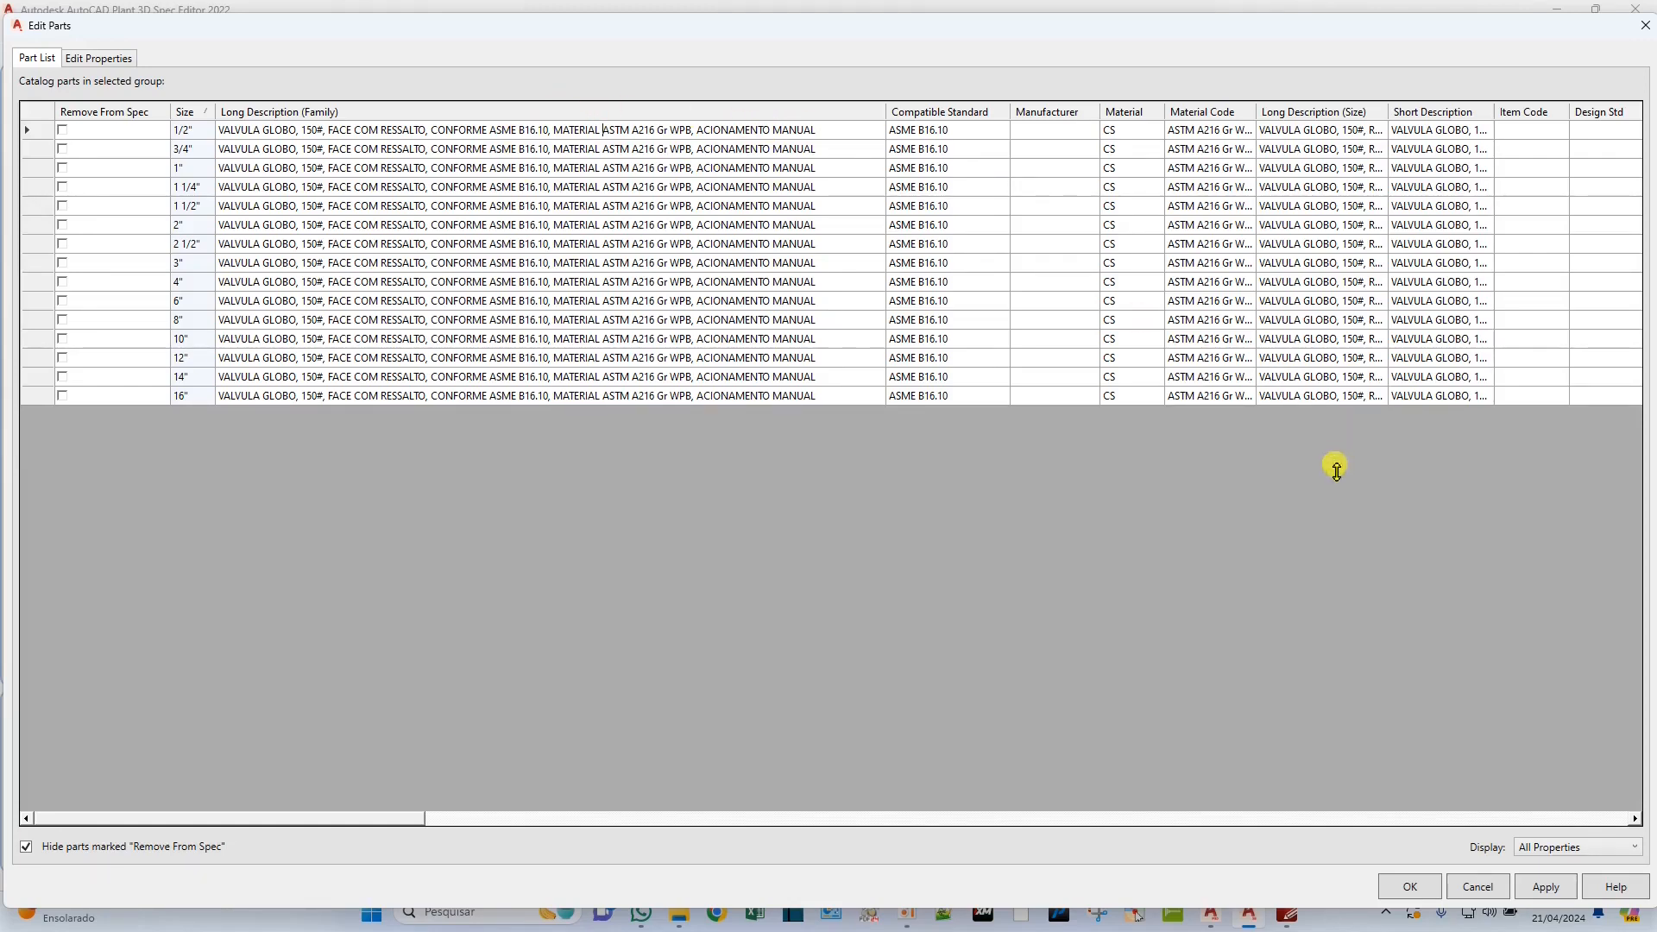
Apply the raised-face globe valve's part edits and save the CS150 spec.
{"action": "left_click", "coordinate": [1546, 886]}
{"action": "left_click", "coordinate": [1409, 886]}
{"action": "left_click", "coordinate": [47, 50]}
Open the SW globe valve's part list and replace "Globe Valve" with "VALVULA GLOBO" in Long Description (Family).
{"action": "left_click", "coordinate": [336, 318]}
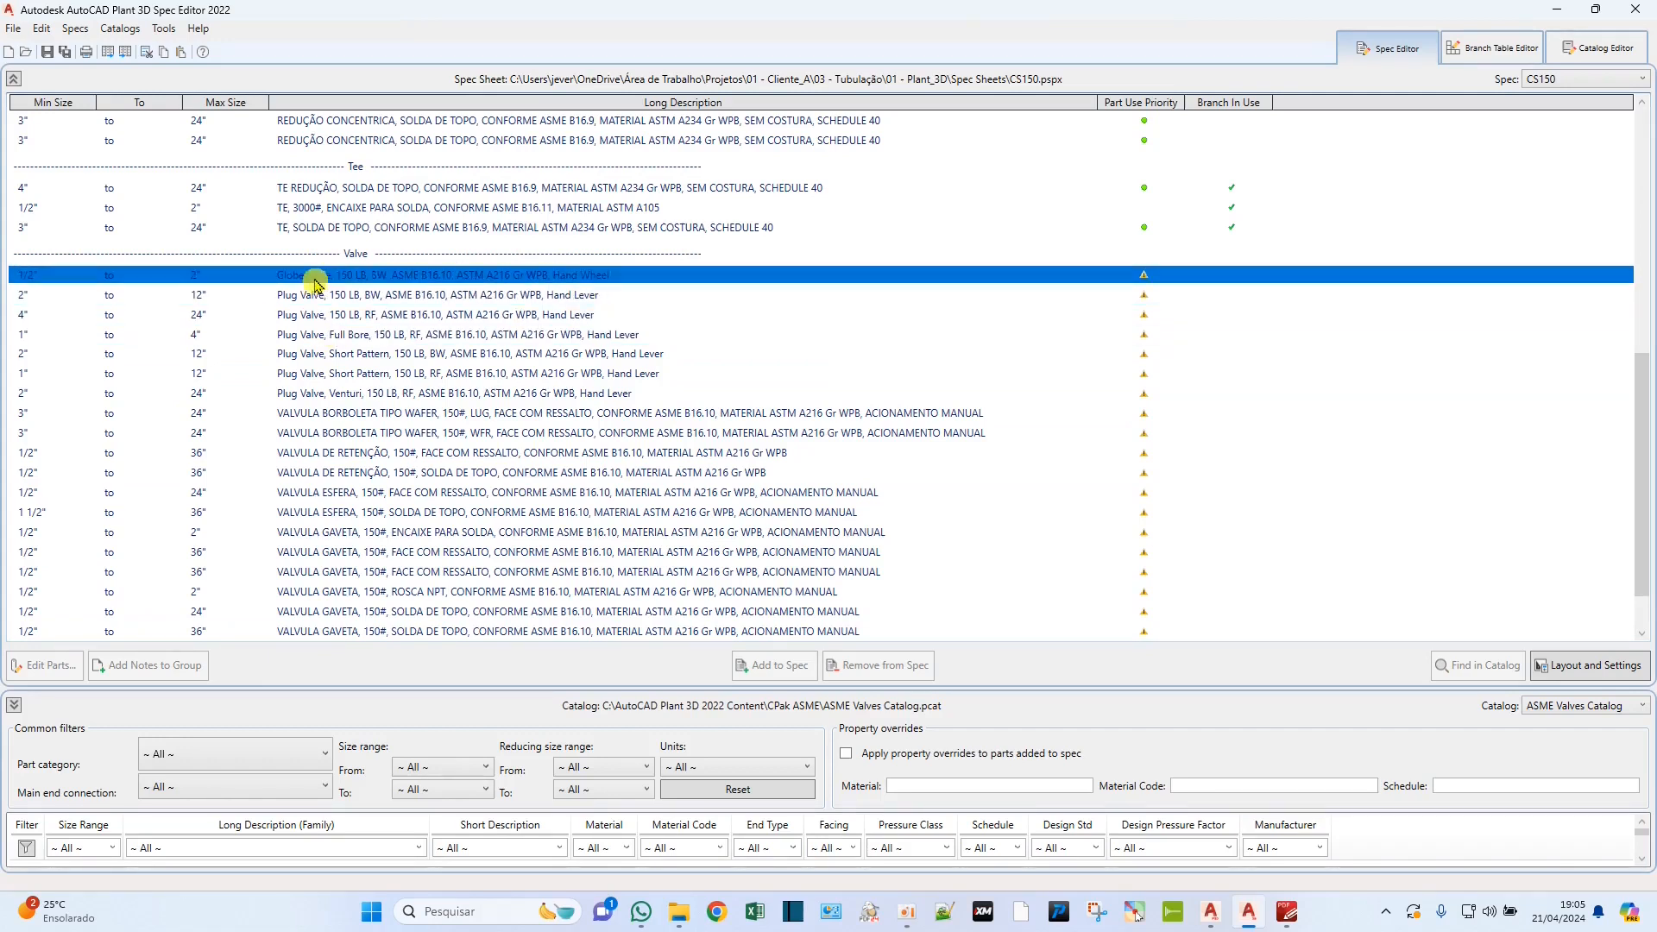
{"action": "left_click", "coordinate": [312, 276]}
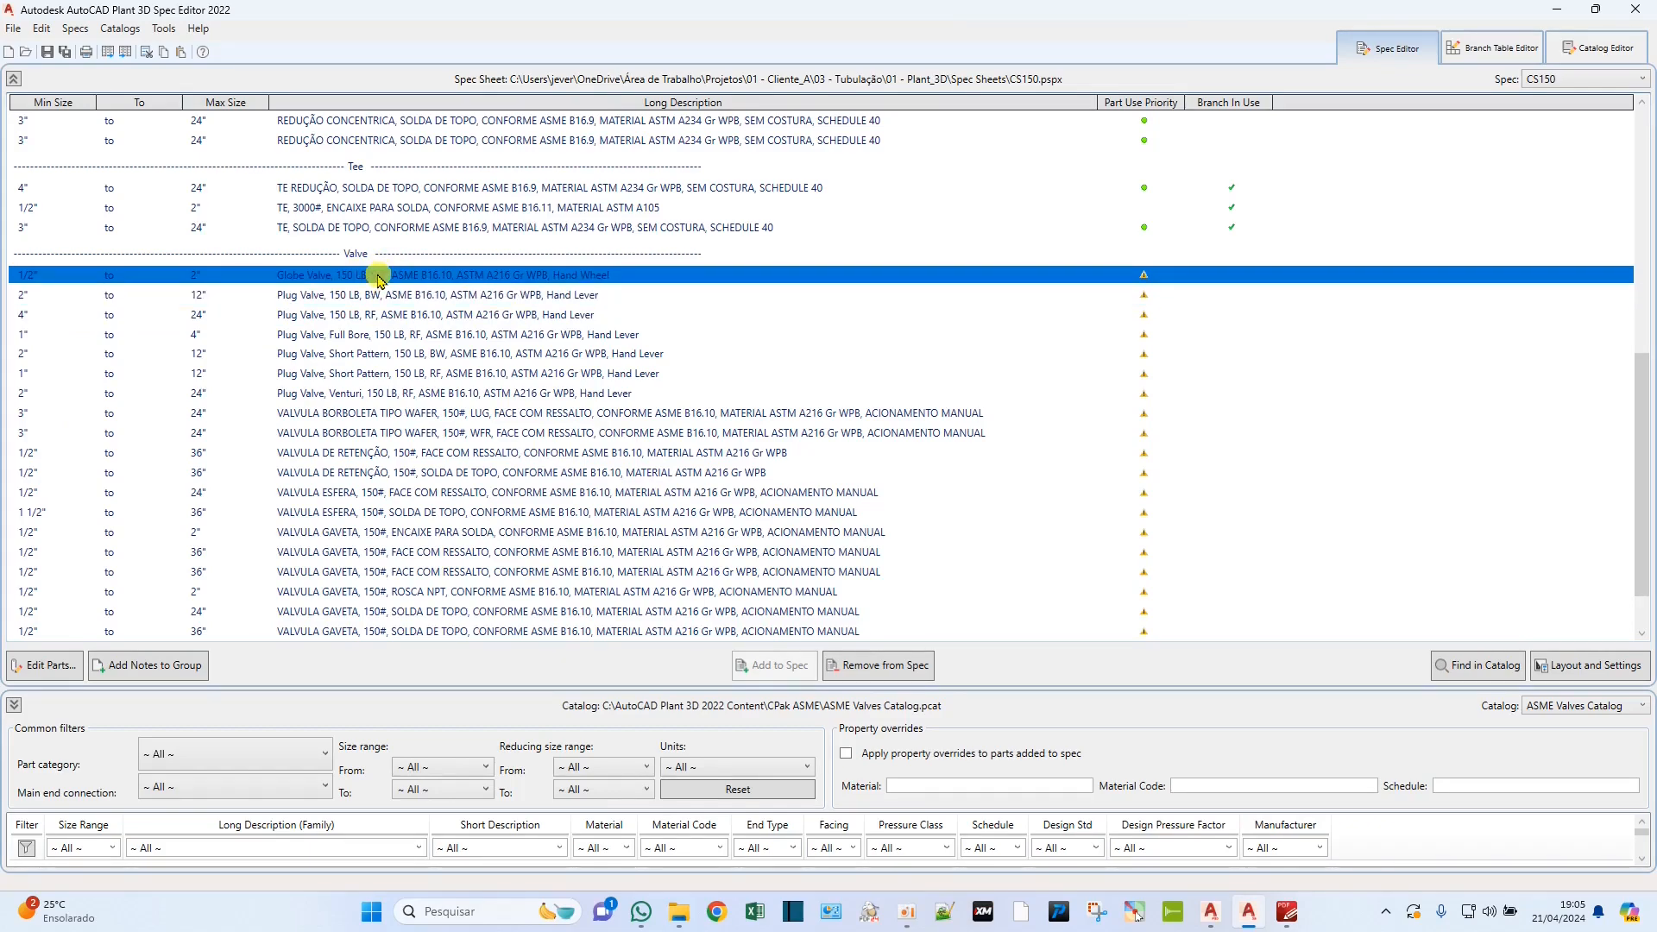
{"action": "double_click", "coordinate": [380, 276]}
{"action": "left_click_drag", "start_coordinate": [818, 260], "coordinate": [288, 29]}
{"action": "left_click_drag", "start_coordinate": [350, 113], "coordinate": [700, 139]}
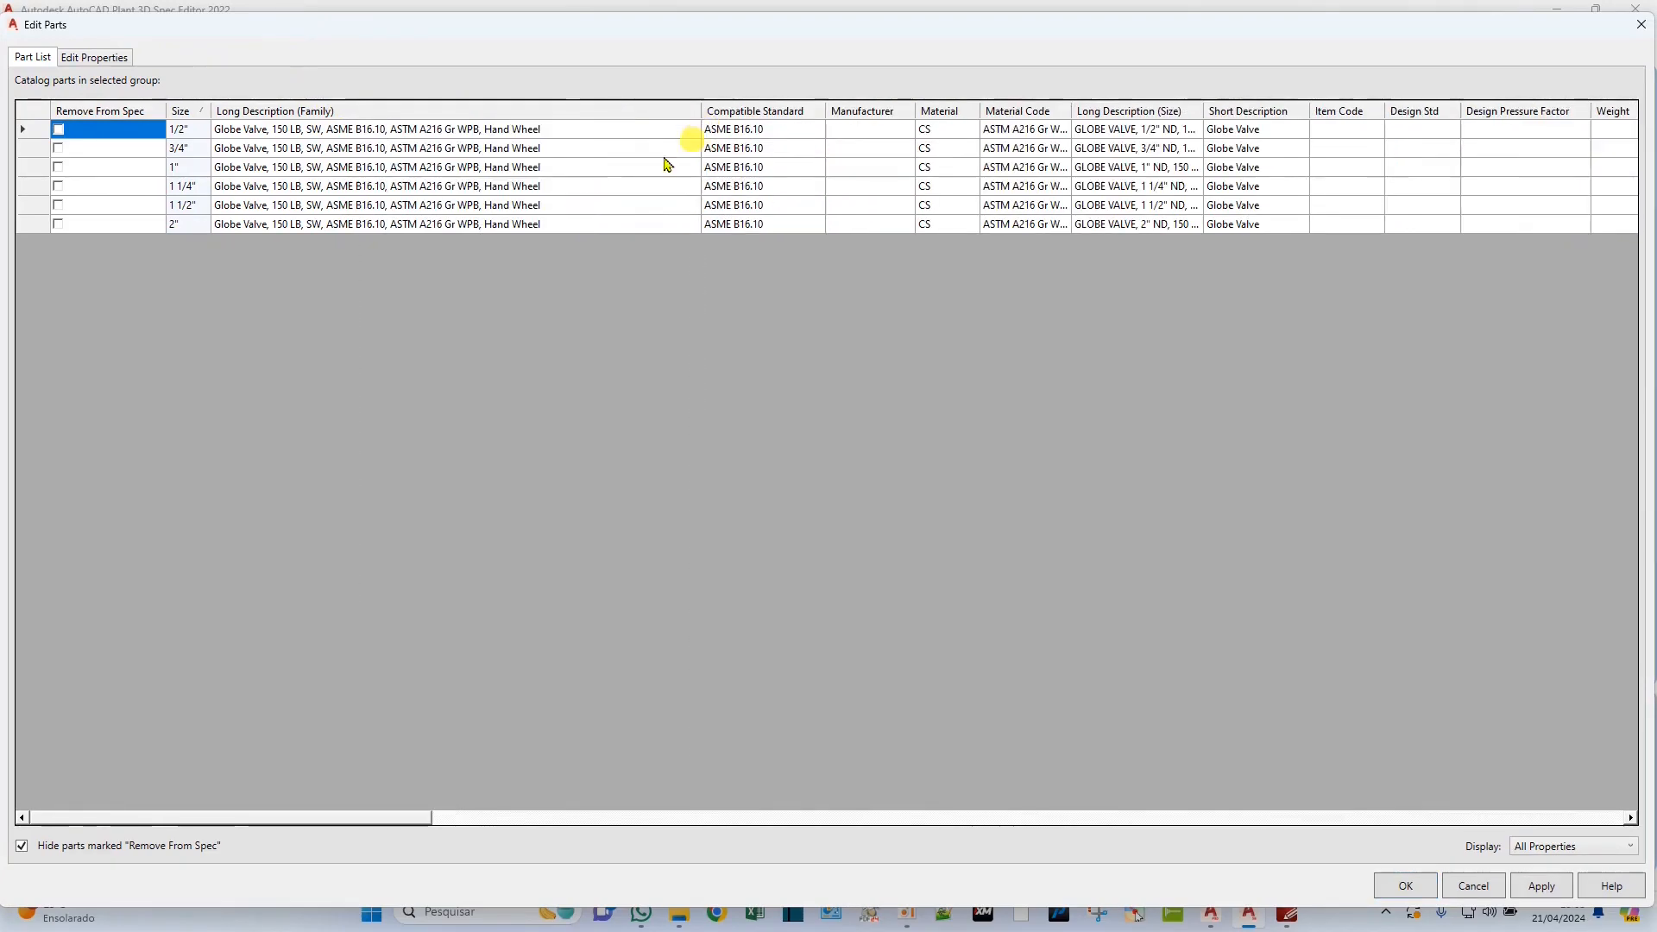
{"action": "double_click", "coordinate": [261, 132]}
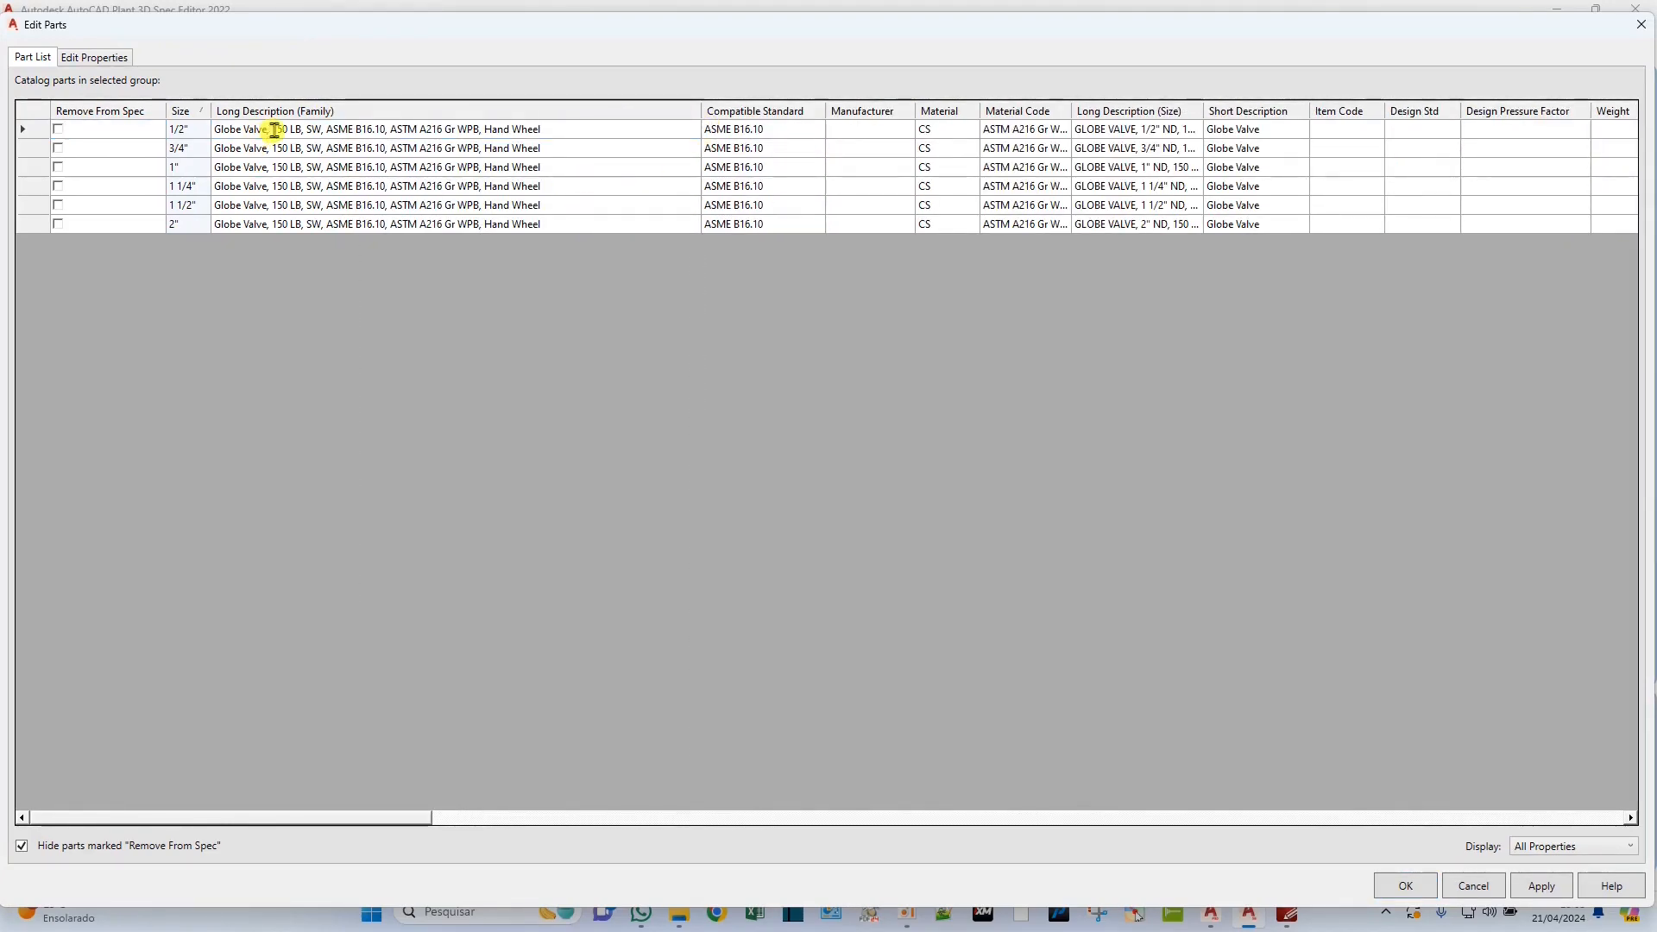
{"action": "left_click_drag", "start_coordinate": [269, 130], "coordinate": [207, 134]}
{"action": "type", "text": "VALVULA GLOBO"}
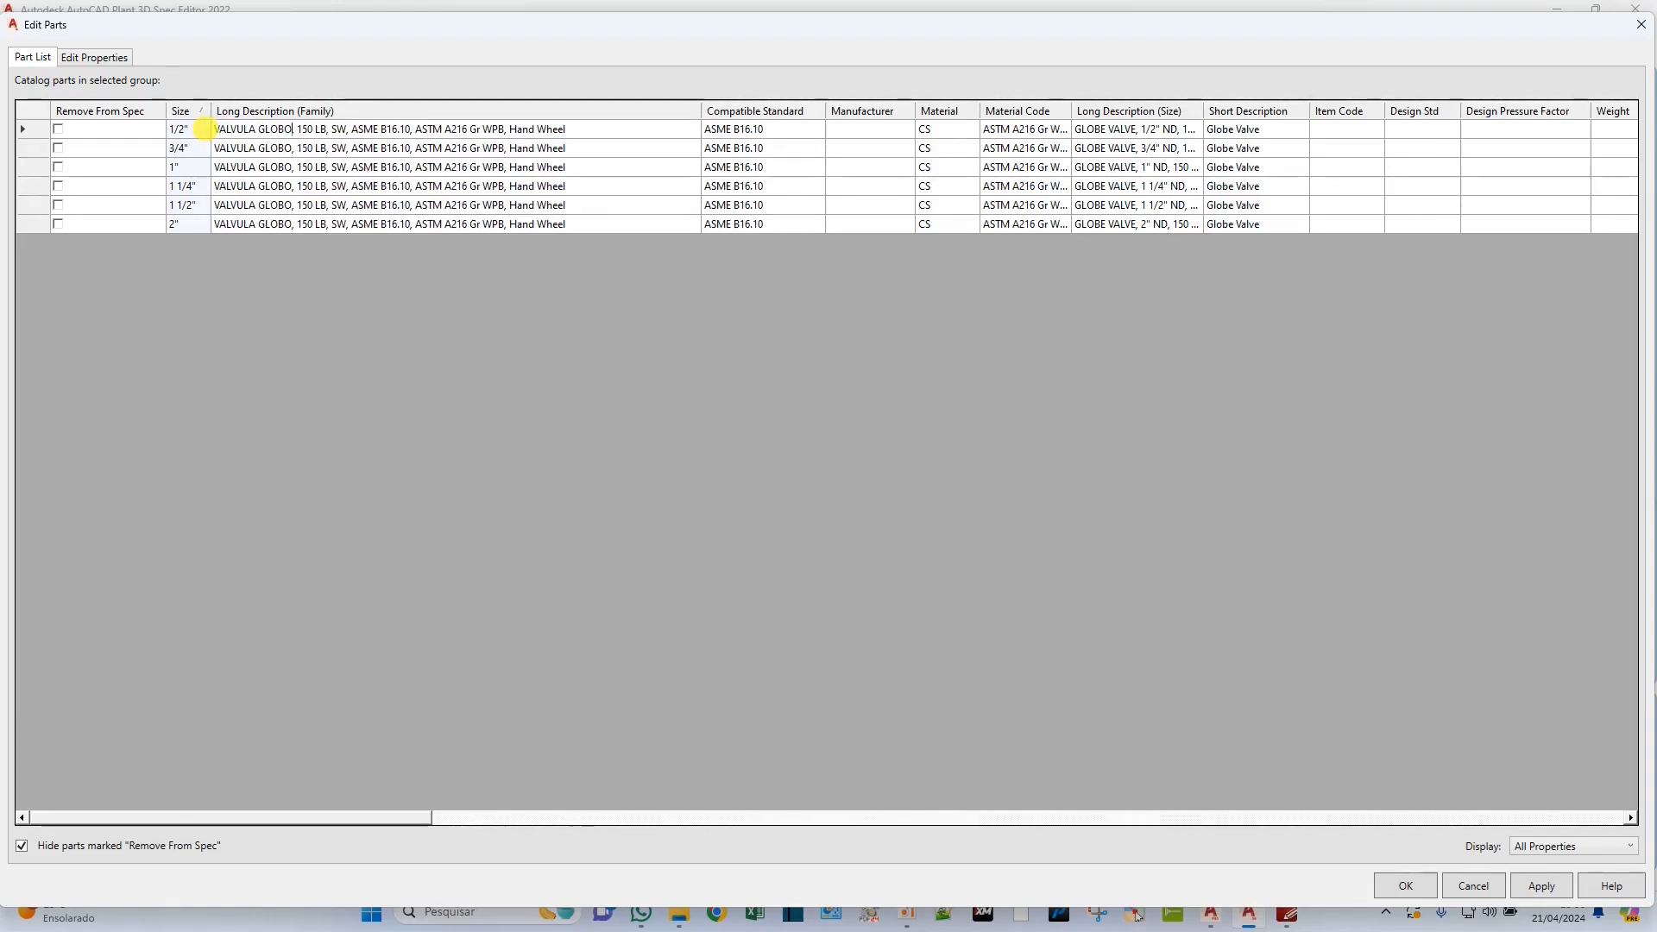
Change the pressure class in the SW globe valve's family description to "150#".
{"action": "key", "text": "BackSpace"}
{"action": "key", "text": "BackSpace"}
{"action": "key", "text": "BackSpace"}
{"action": "type", "text": "#"}
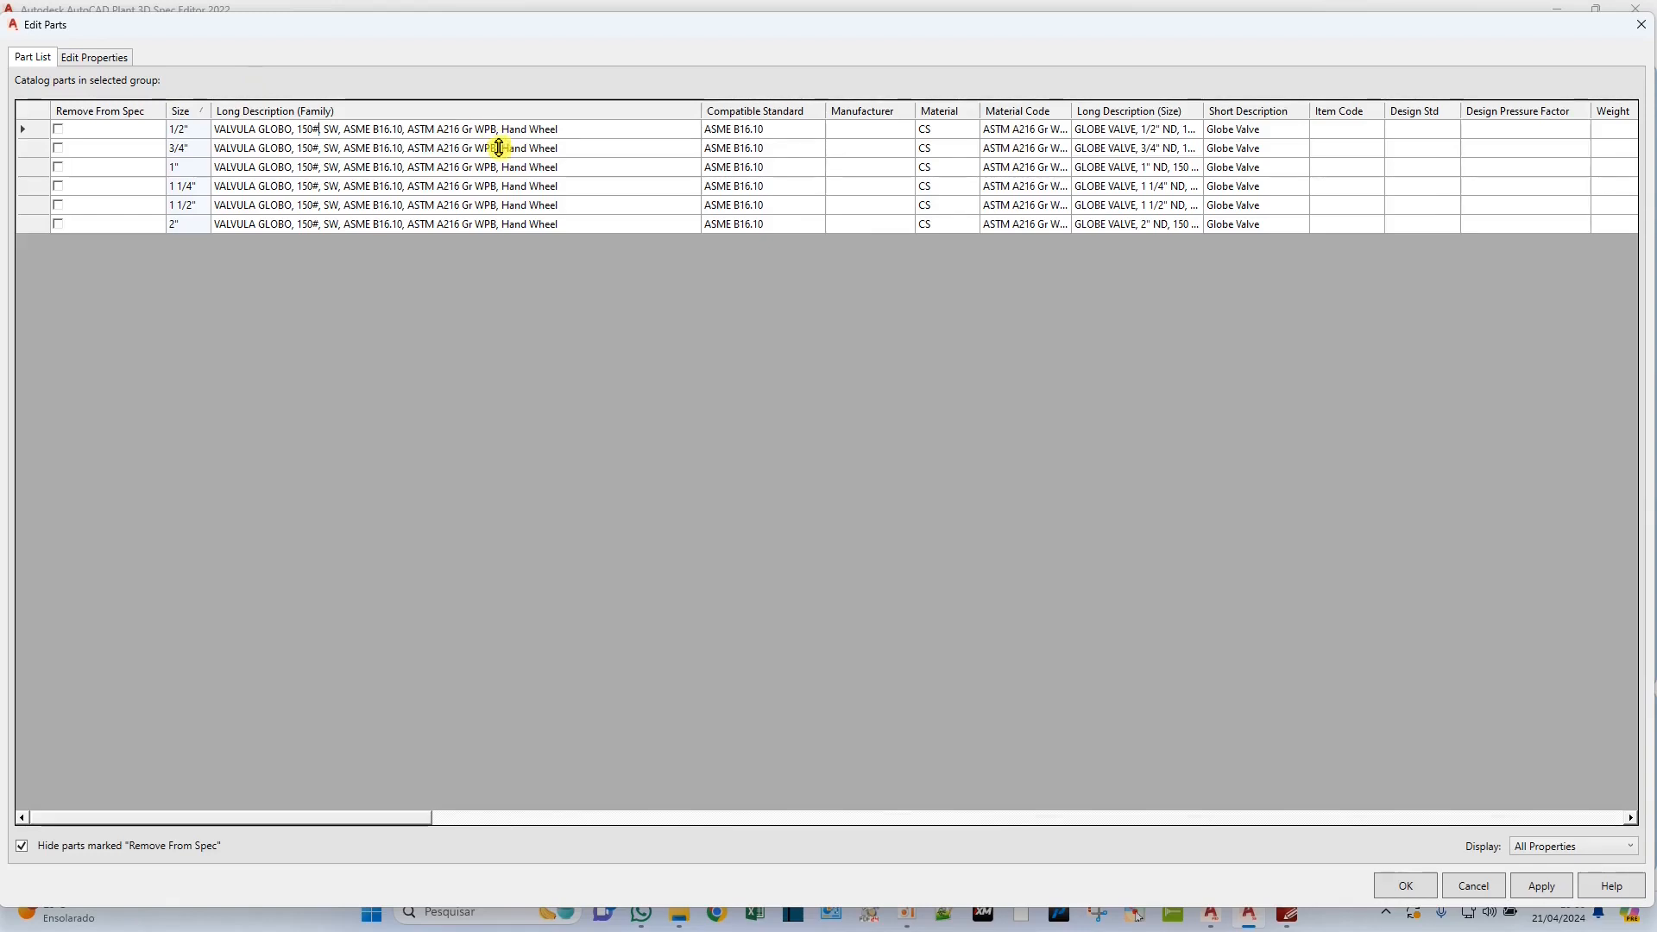
Replace "Hand Wheel" with "ACIONAMENTO MANUAL" in the SW globe valve's family description and copy it into all size and short descriptions.
{"action": "left_click", "coordinate": [615, 130]}
{"action": "key", "text": "BackSpace"}
{"action": "key", "text": "BackSpace"}
{"action": "key", "text": "BackSpace"}
{"action": "key", "text": "BackSpace"}
{"action": "key", "text": "BackSpace"}
{"action": "key", "text": "BackSpace"}
{"action": "key", "text": "BackSpace"}
{"action": "key", "text": "BackSpace"}
{"action": "key", "text": "BackSpace"}
{"action": "key", "text": "BackSpace"}
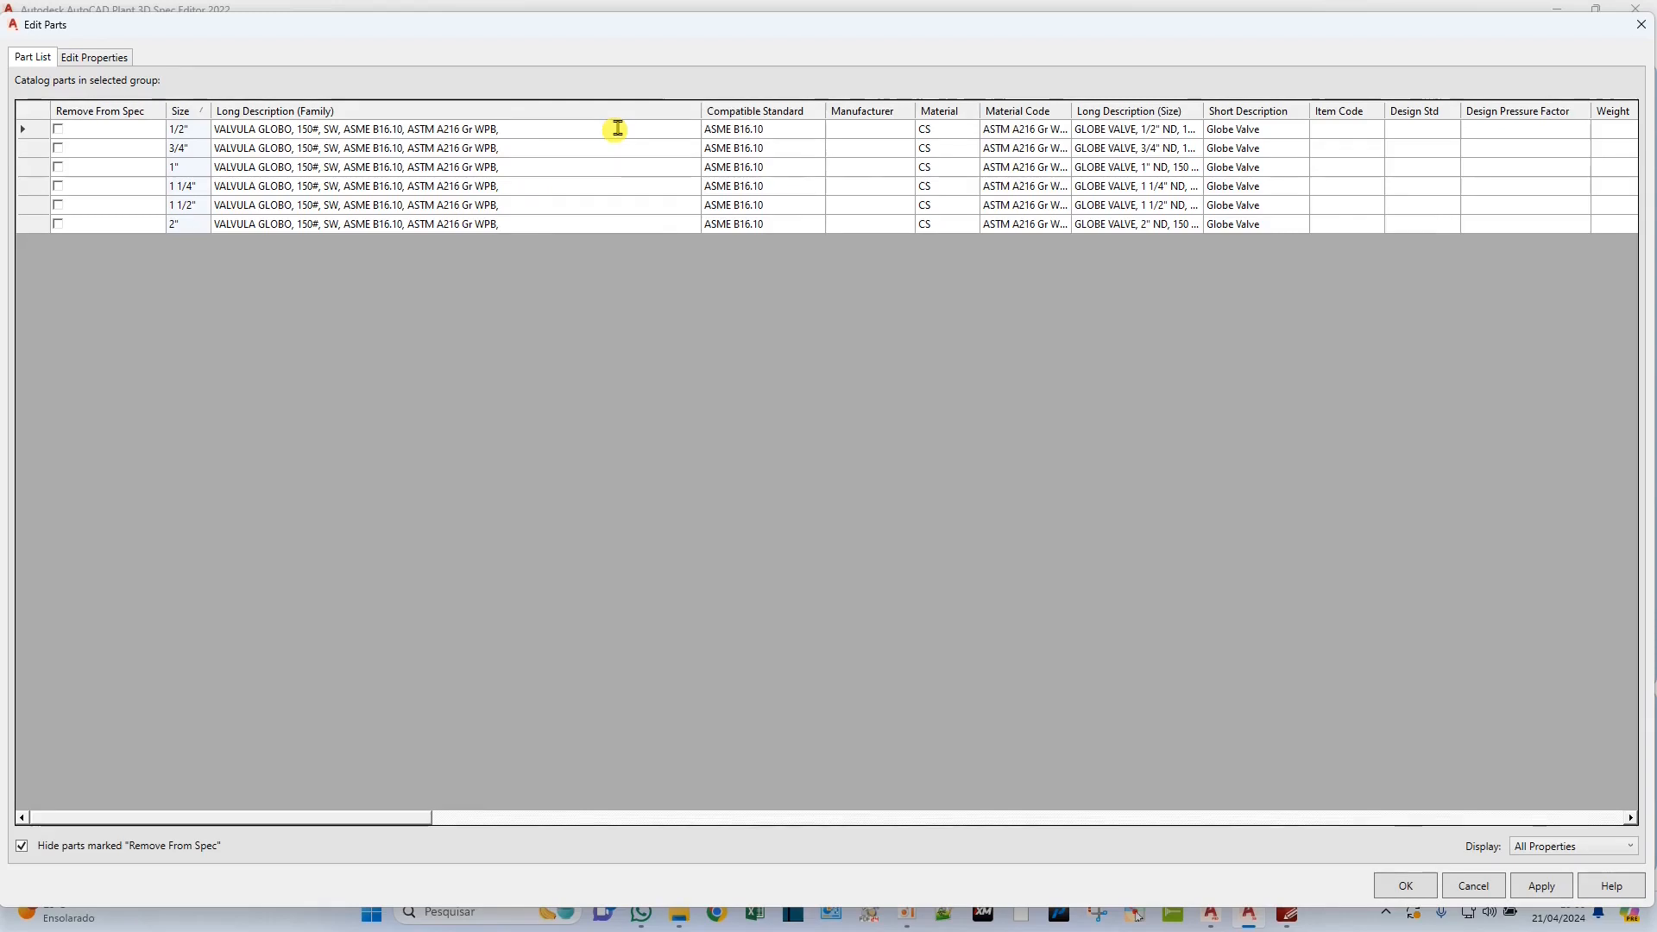
{"action": "type", "text": "ACIONAMENTO MANUAL"}
{"action": "left_click_drag", "start_coordinate": [622, 130], "coordinate": [202, 134]}
{"action": "key", "text": "ctrl+c"}
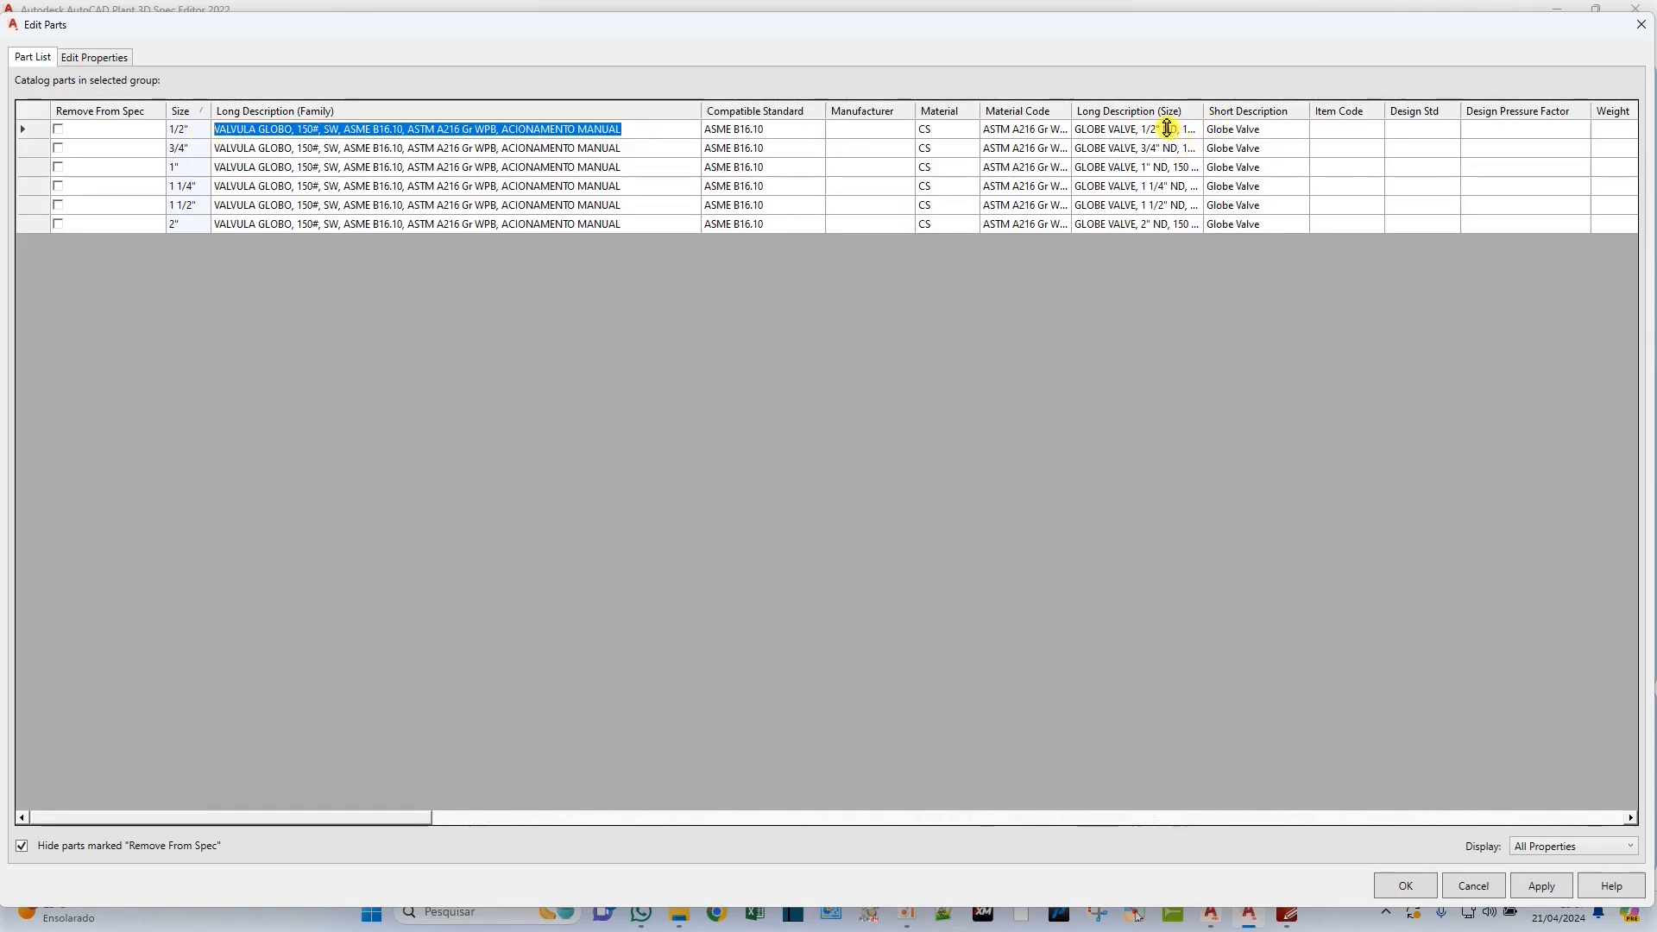
{"action": "left_click_drag", "start_coordinate": [1148, 130], "coordinate": [1257, 226]}
{"action": "key", "text": "ctrl+v"}
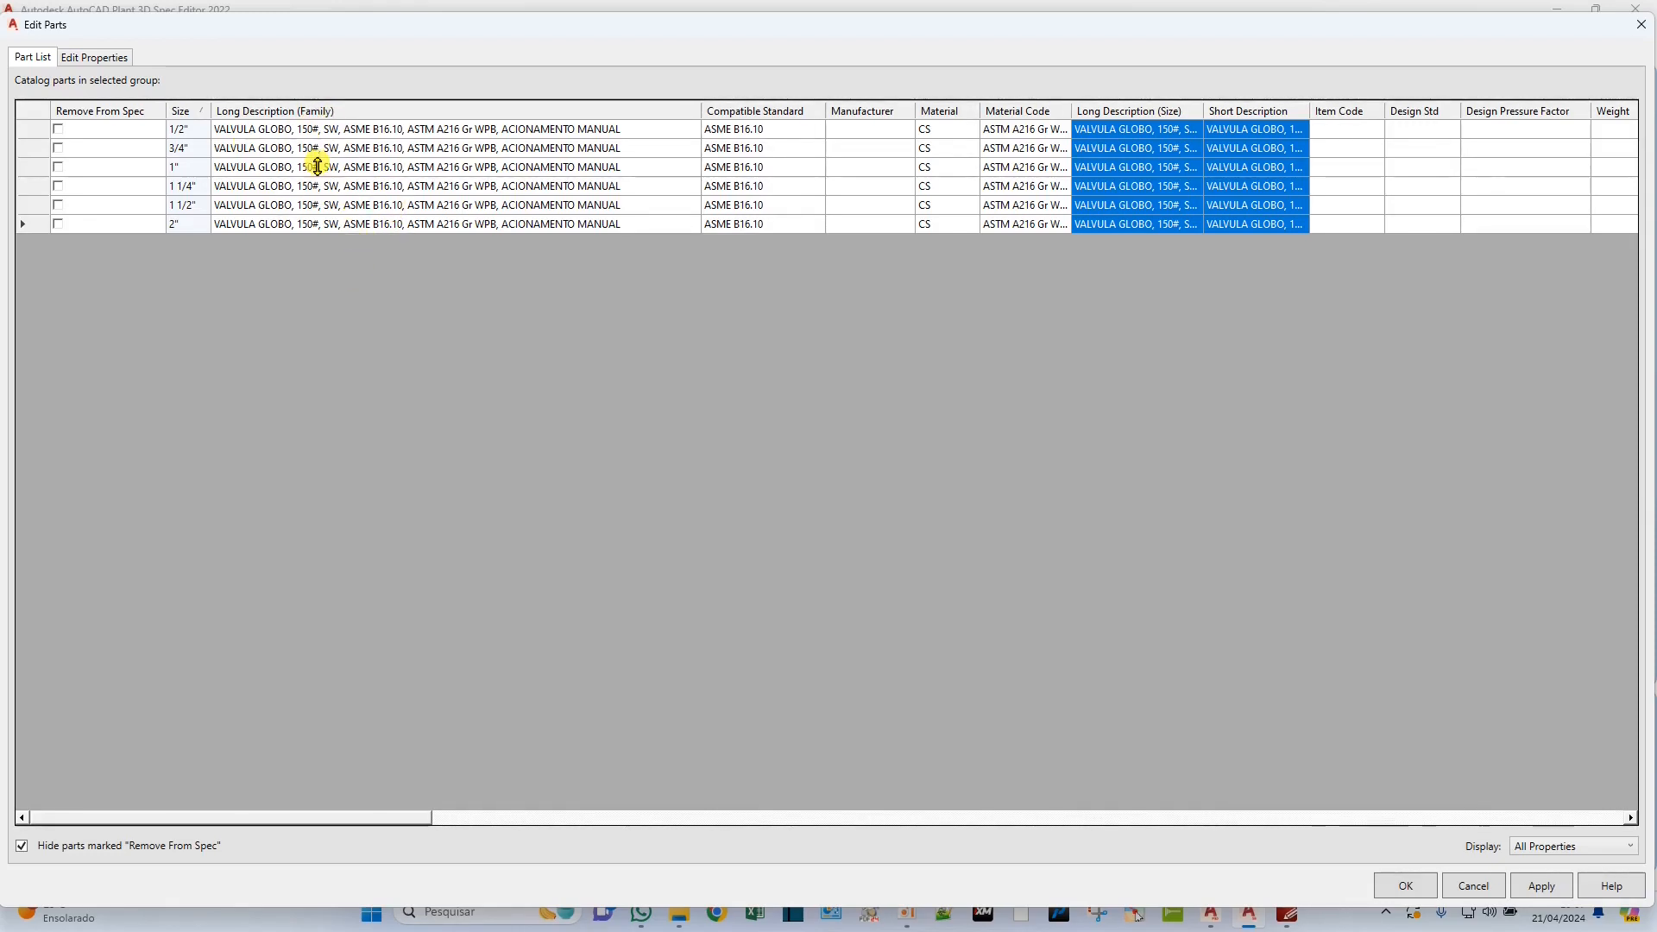
Replace "SW" with "ENCAIXE PARA SOLDA" in the globe valve's Long Description (Family).
{"action": "left_click", "coordinate": [335, 130]}
{"action": "left_click", "coordinate": [335, 129]}
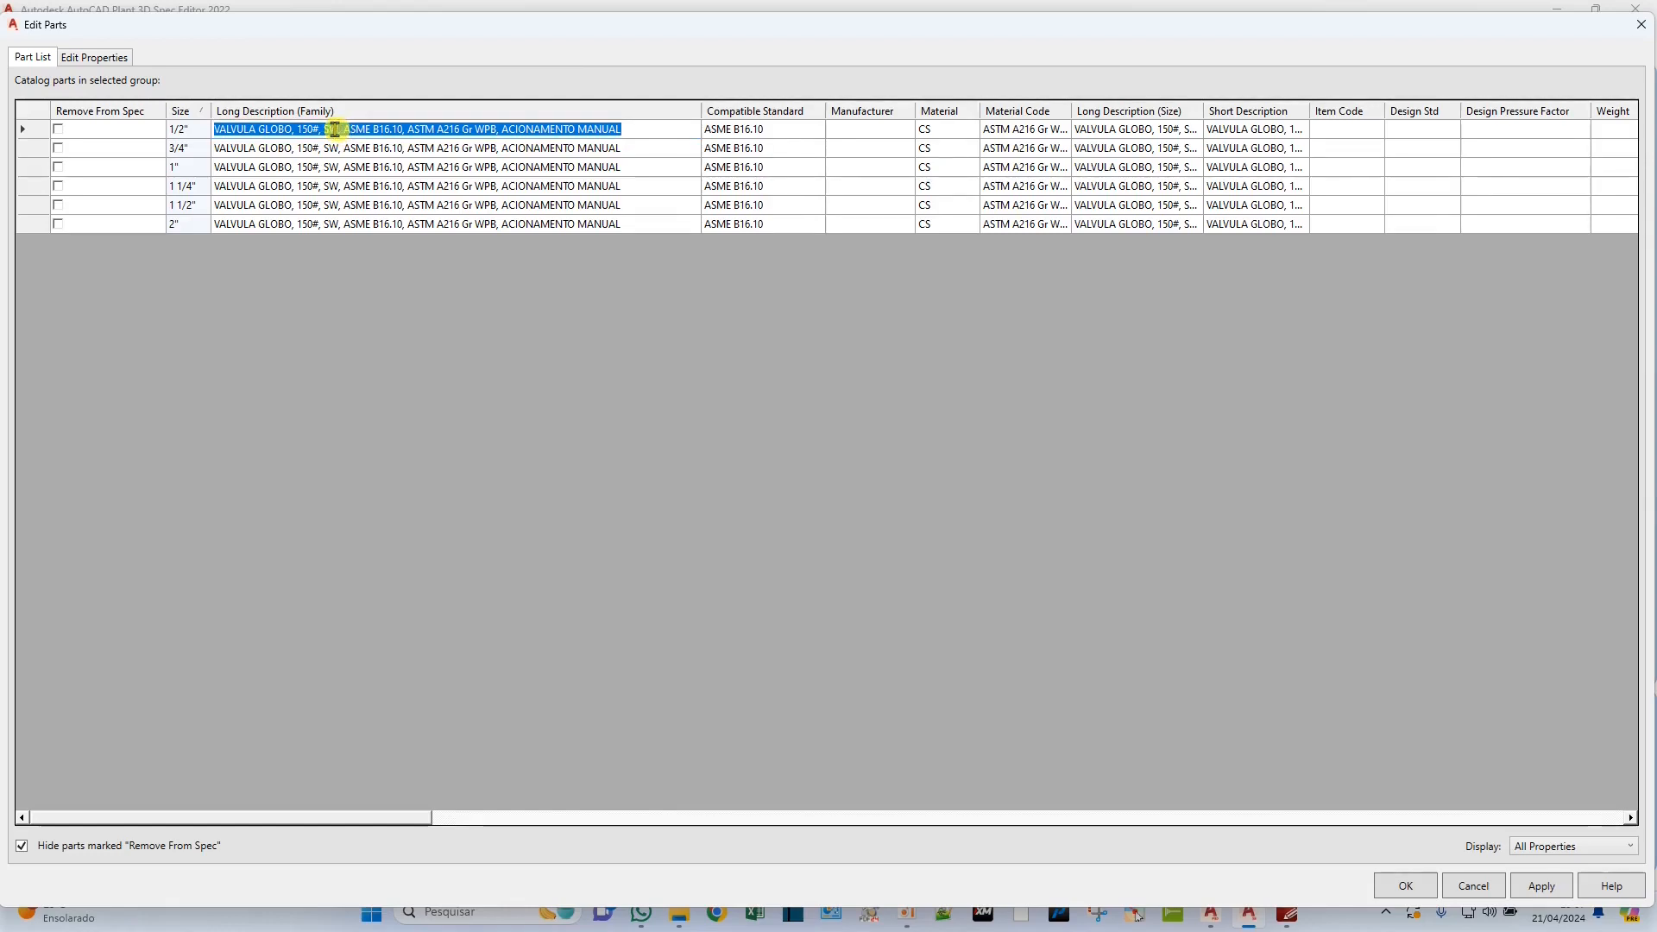
{"action": "left_click", "coordinate": [335, 129]}
{"action": "key", "text": "BackSpace"}
{"action": "key", "text": "BackSpace"}
{"action": "type", "text": "ENCAIXE PARA SOLDA, "}
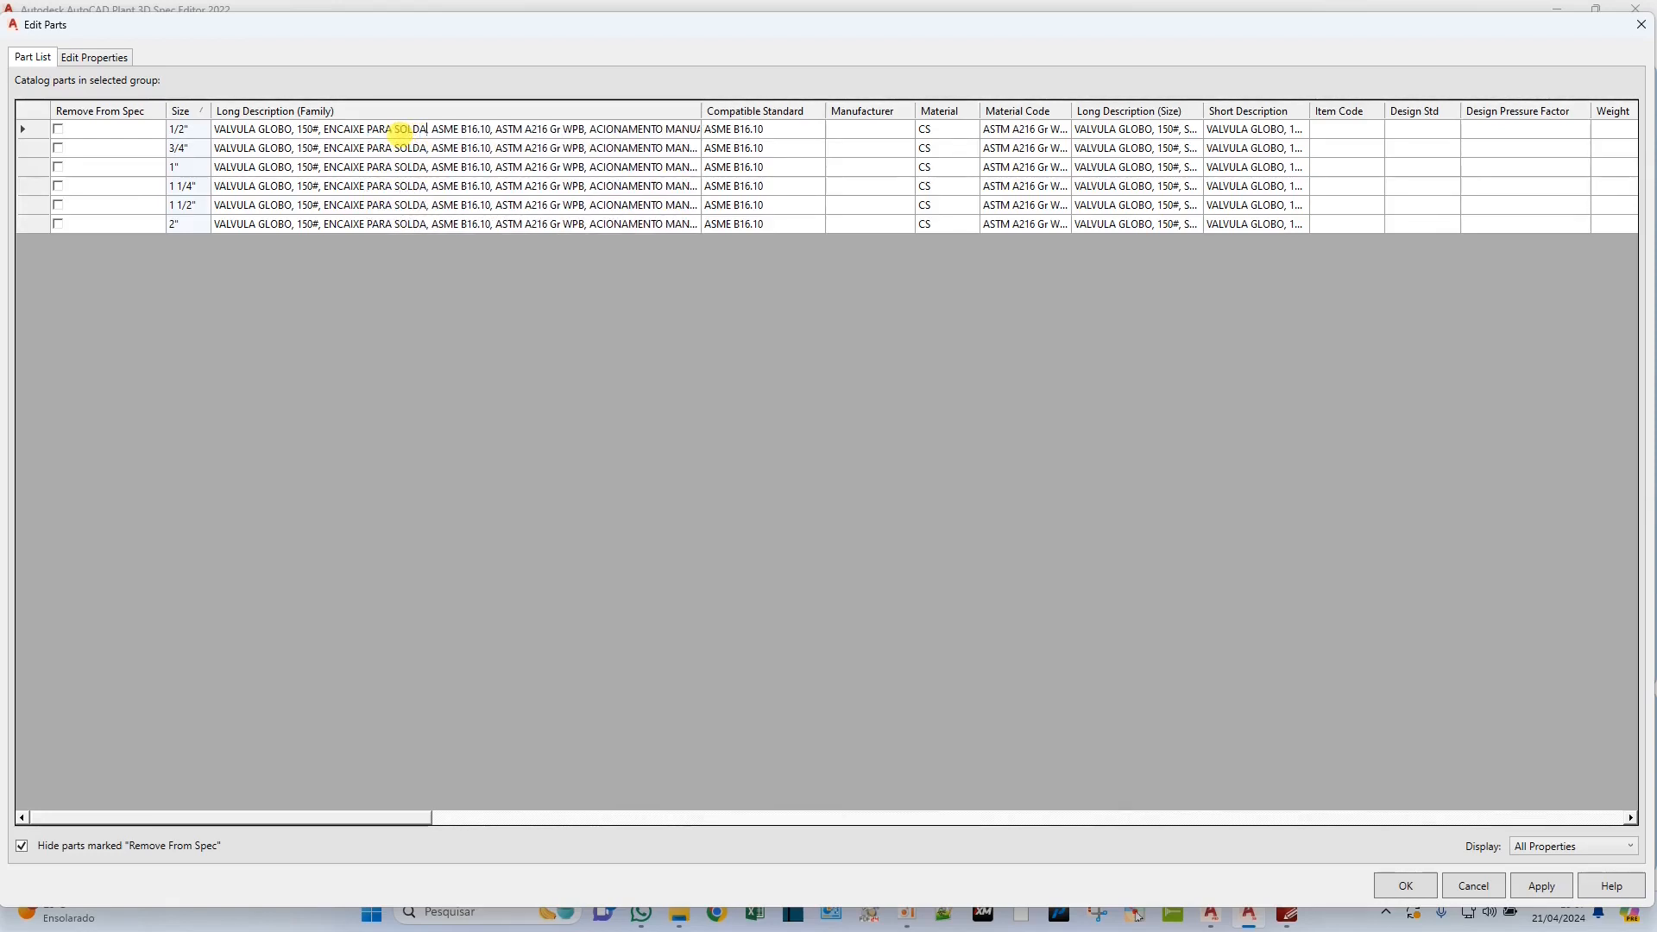
{"action": "type", "text": "CONFORME"}
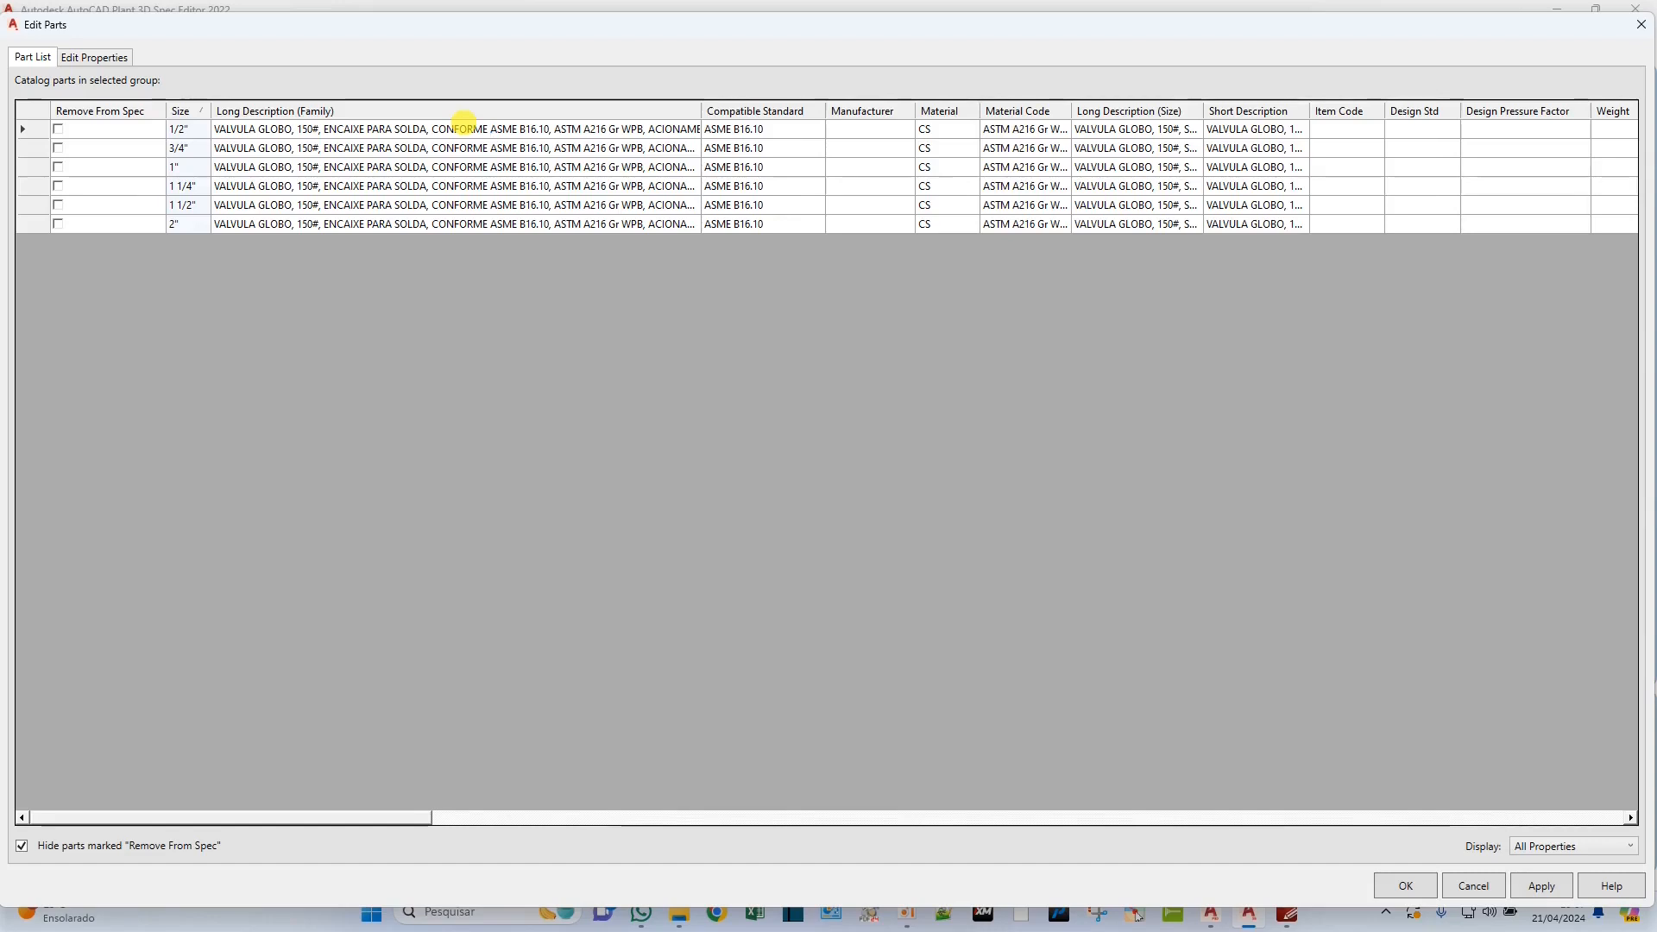
Insert "CONFORME" before "ASME B16.10" and "MATERIAL" before "ASTM A216 Gr WPB" in the socket-weld globe valve's family description.
{"action": "left_click_drag", "start_coordinate": [701, 113], "coordinate": [897, 112]}
{"action": "left_click", "coordinate": [555, 128]}
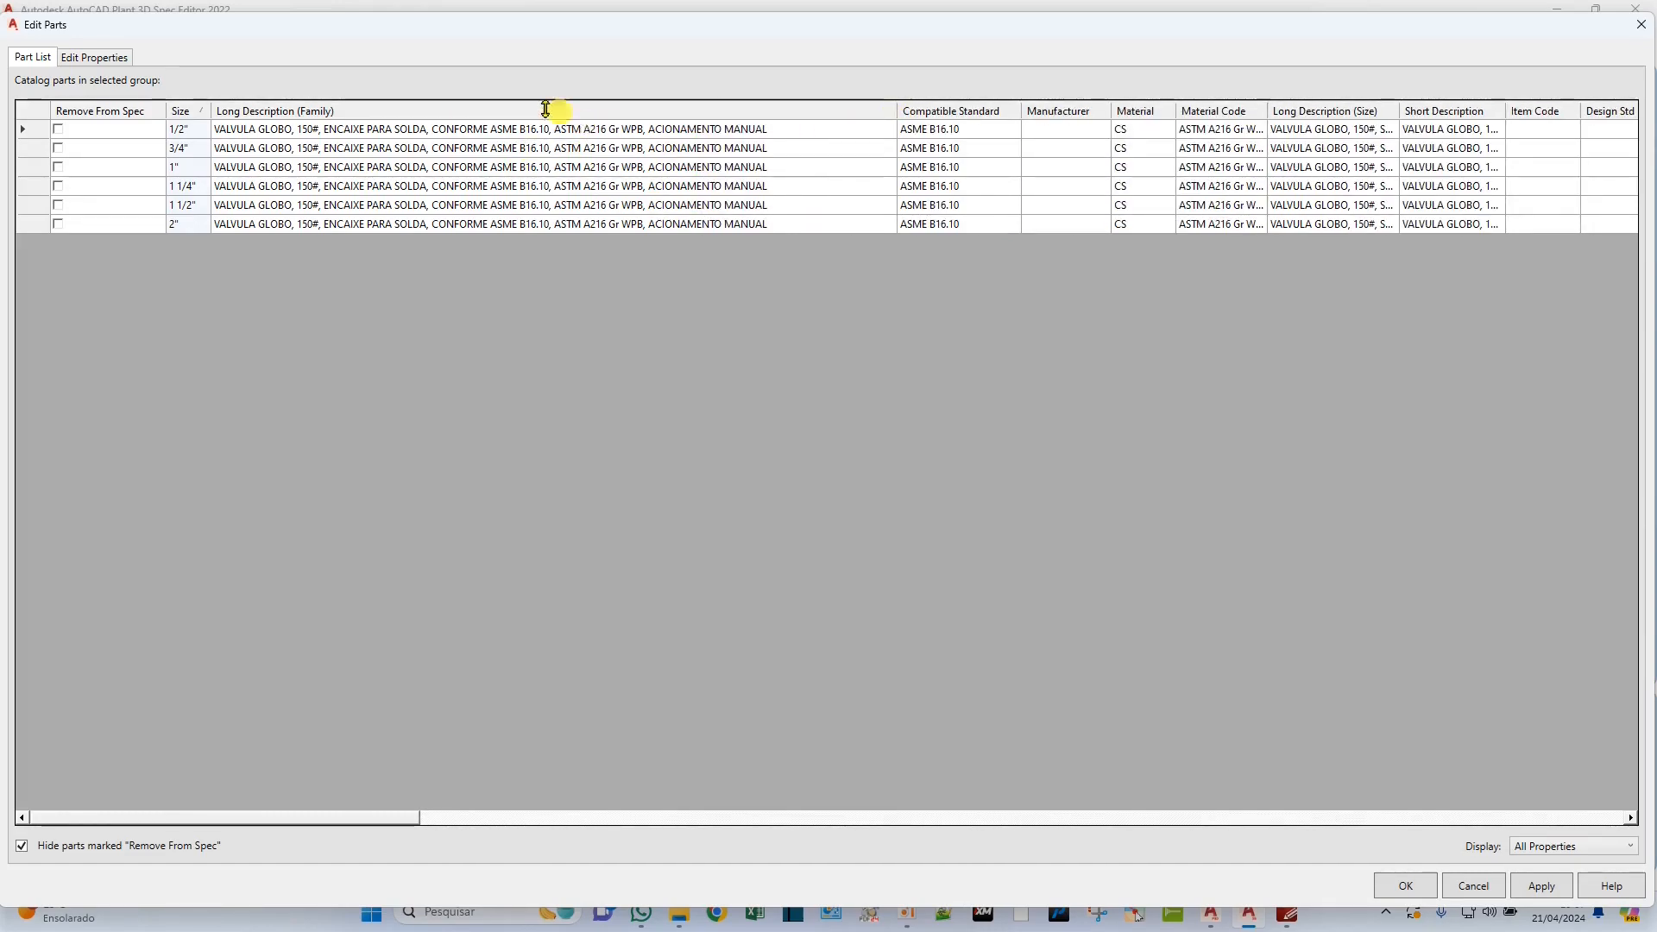
{"action": "type", "text": "MATERIAL"}
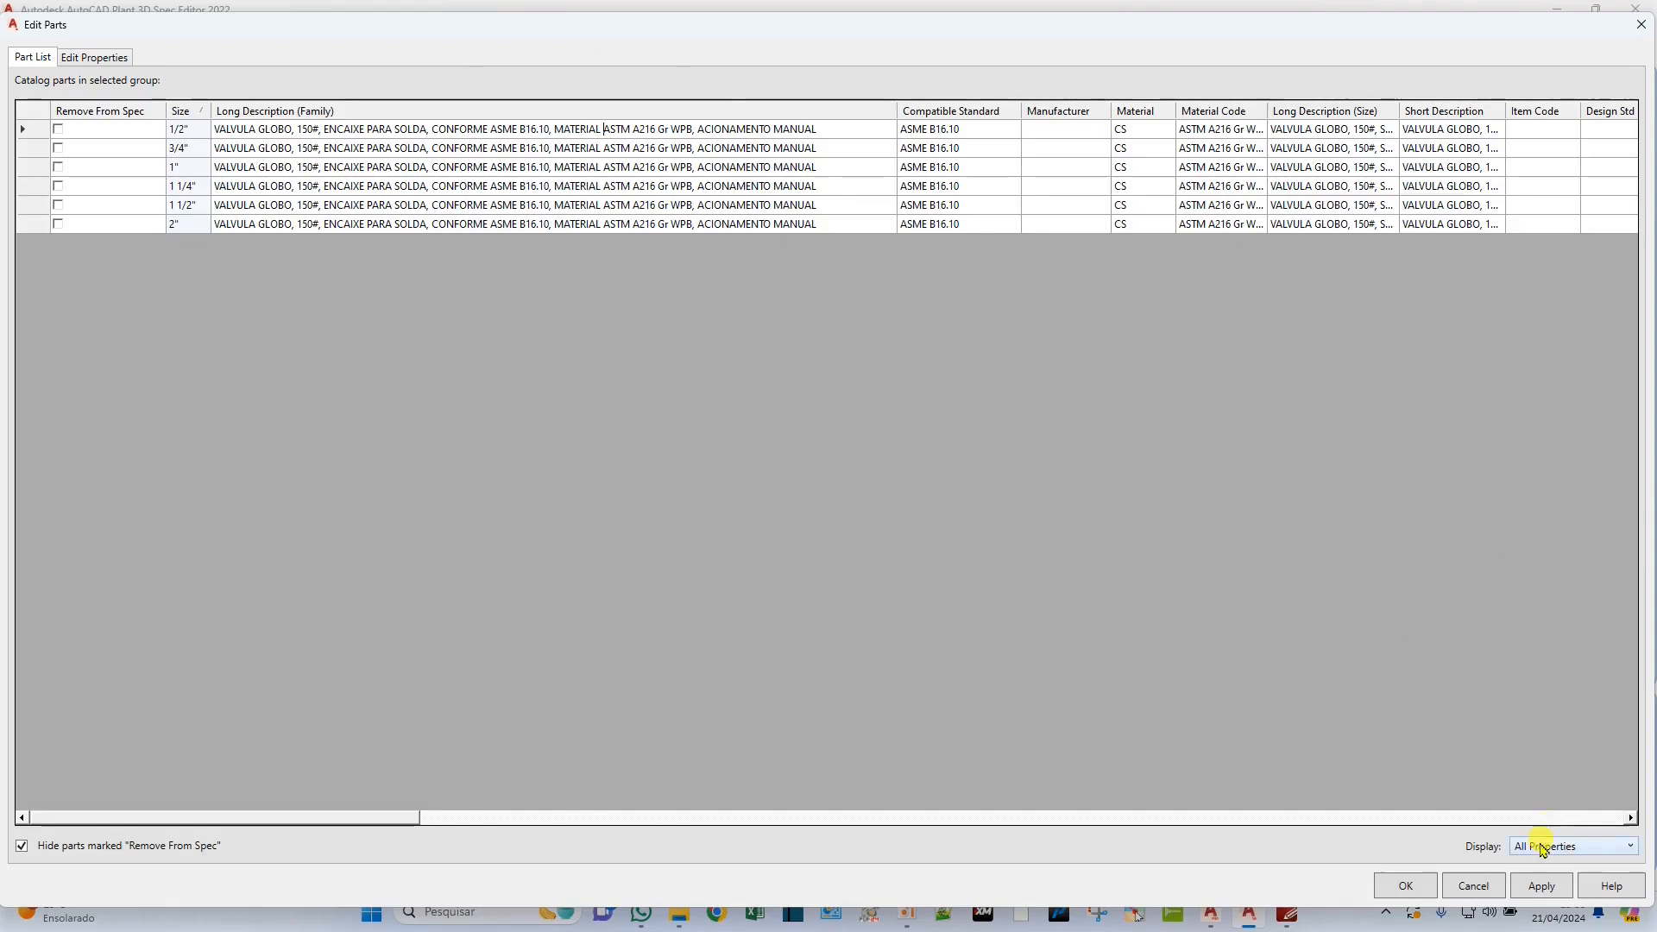
Apply the socket-weld globe valve's part edits and save the CS150 spec.
{"action": "left_click", "coordinate": [1541, 885]}
{"action": "left_click", "coordinate": [1407, 886]}
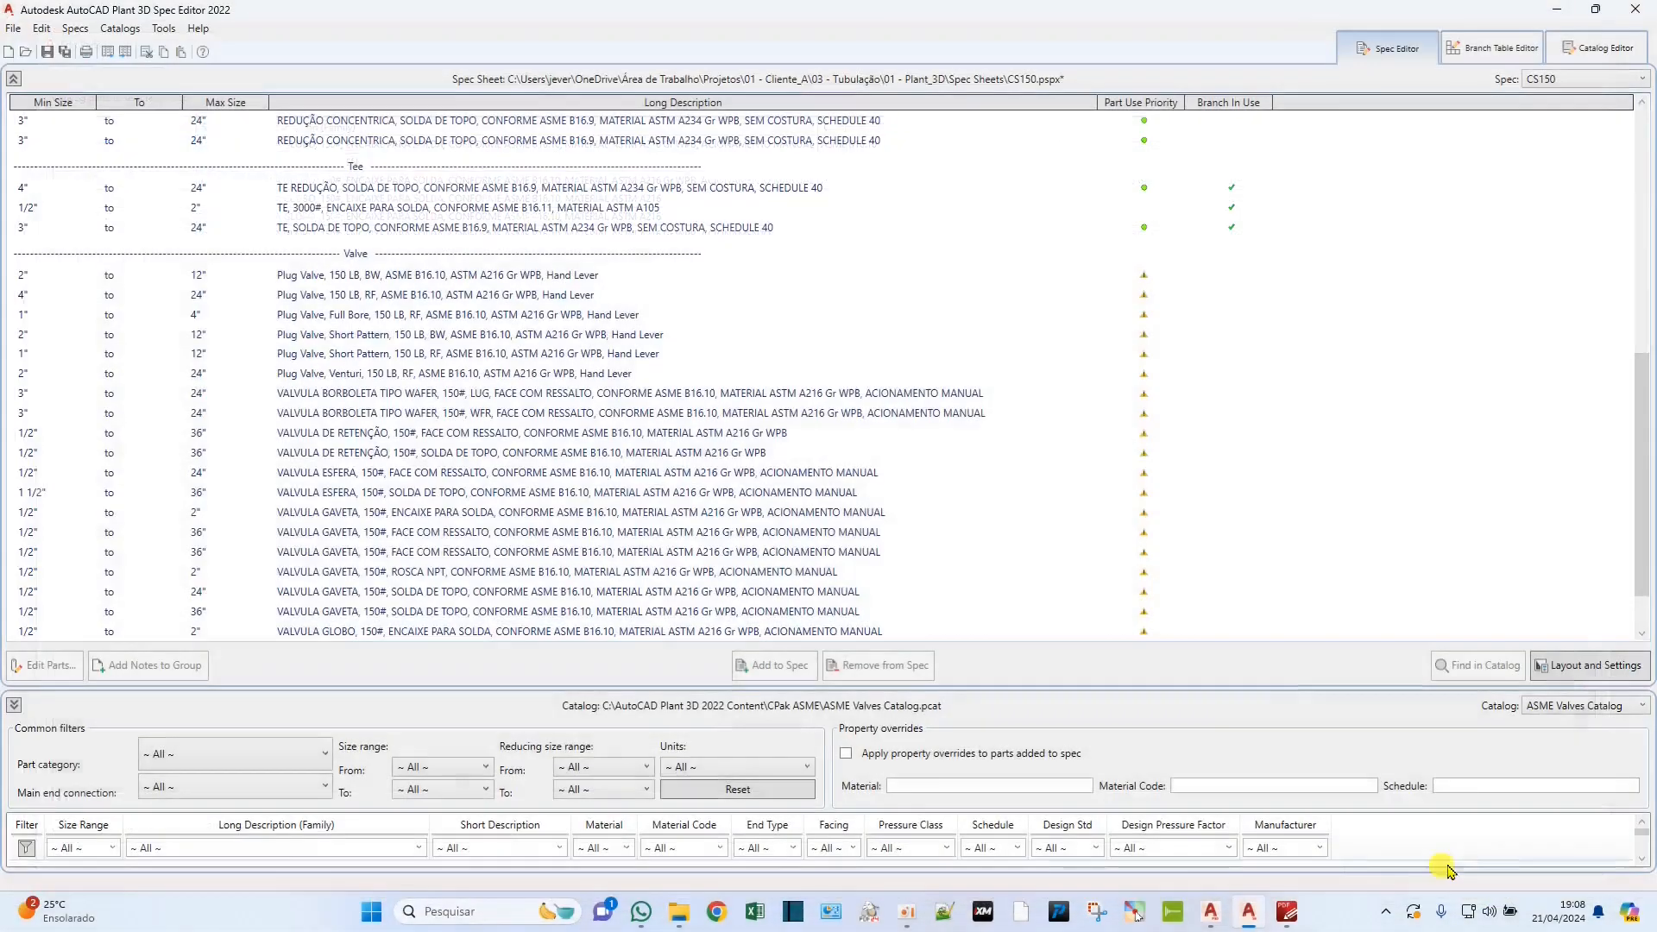
{"action": "left_click", "coordinate": [47, 52]}
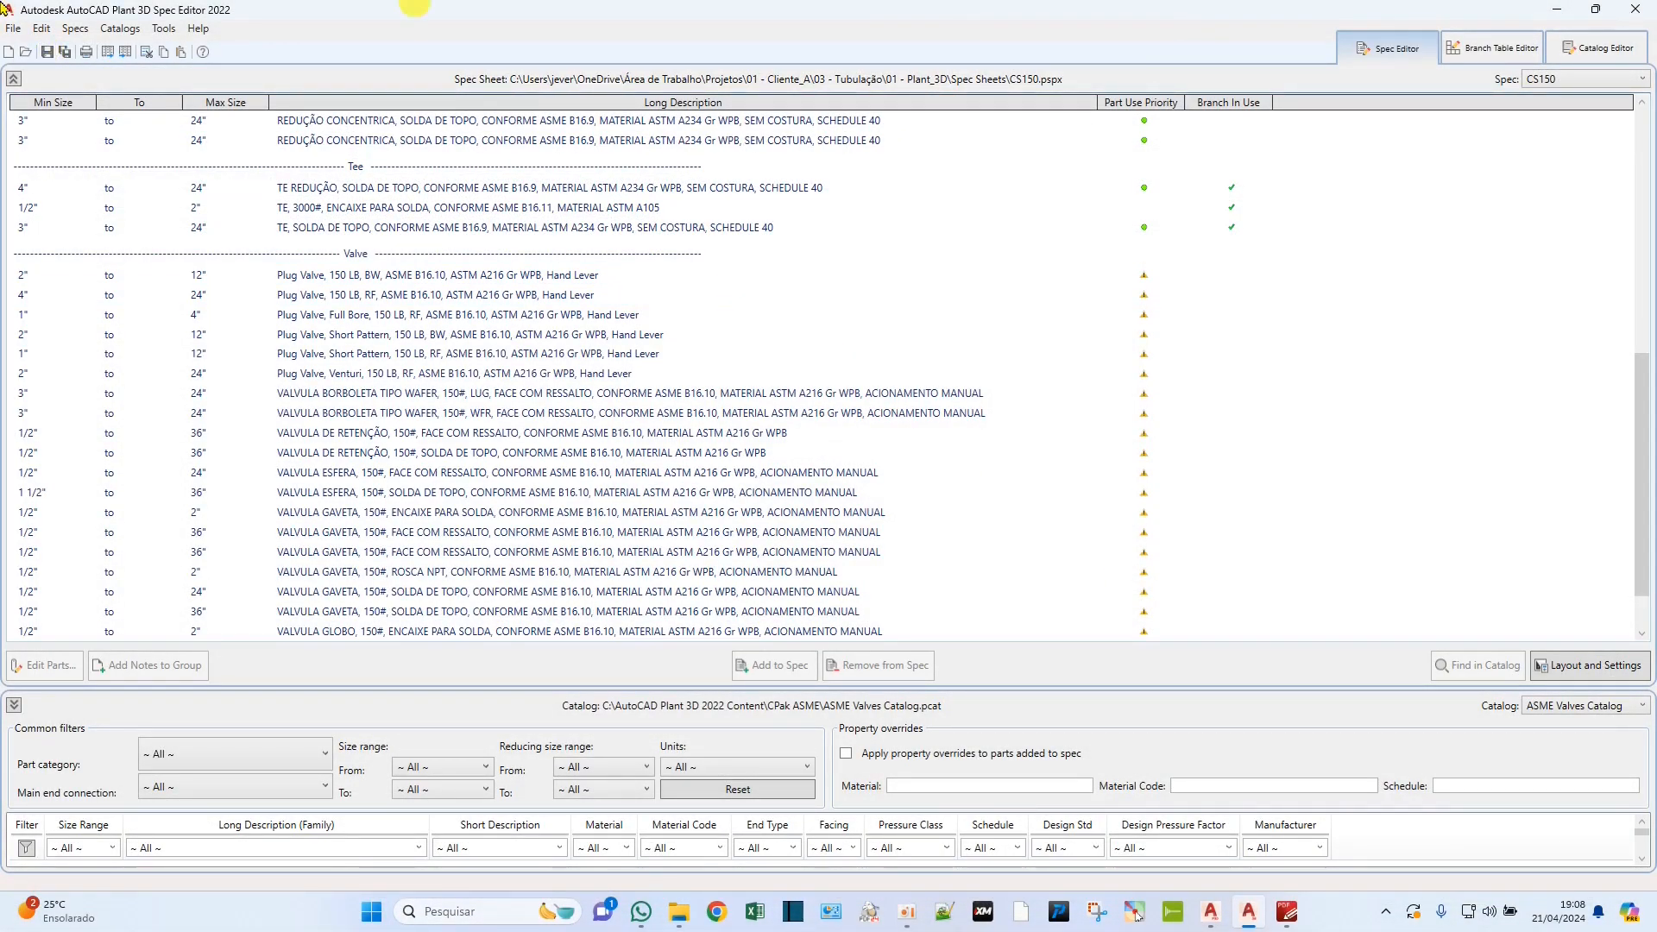
{"action": "left_click", "coordinate": [368, 472]}
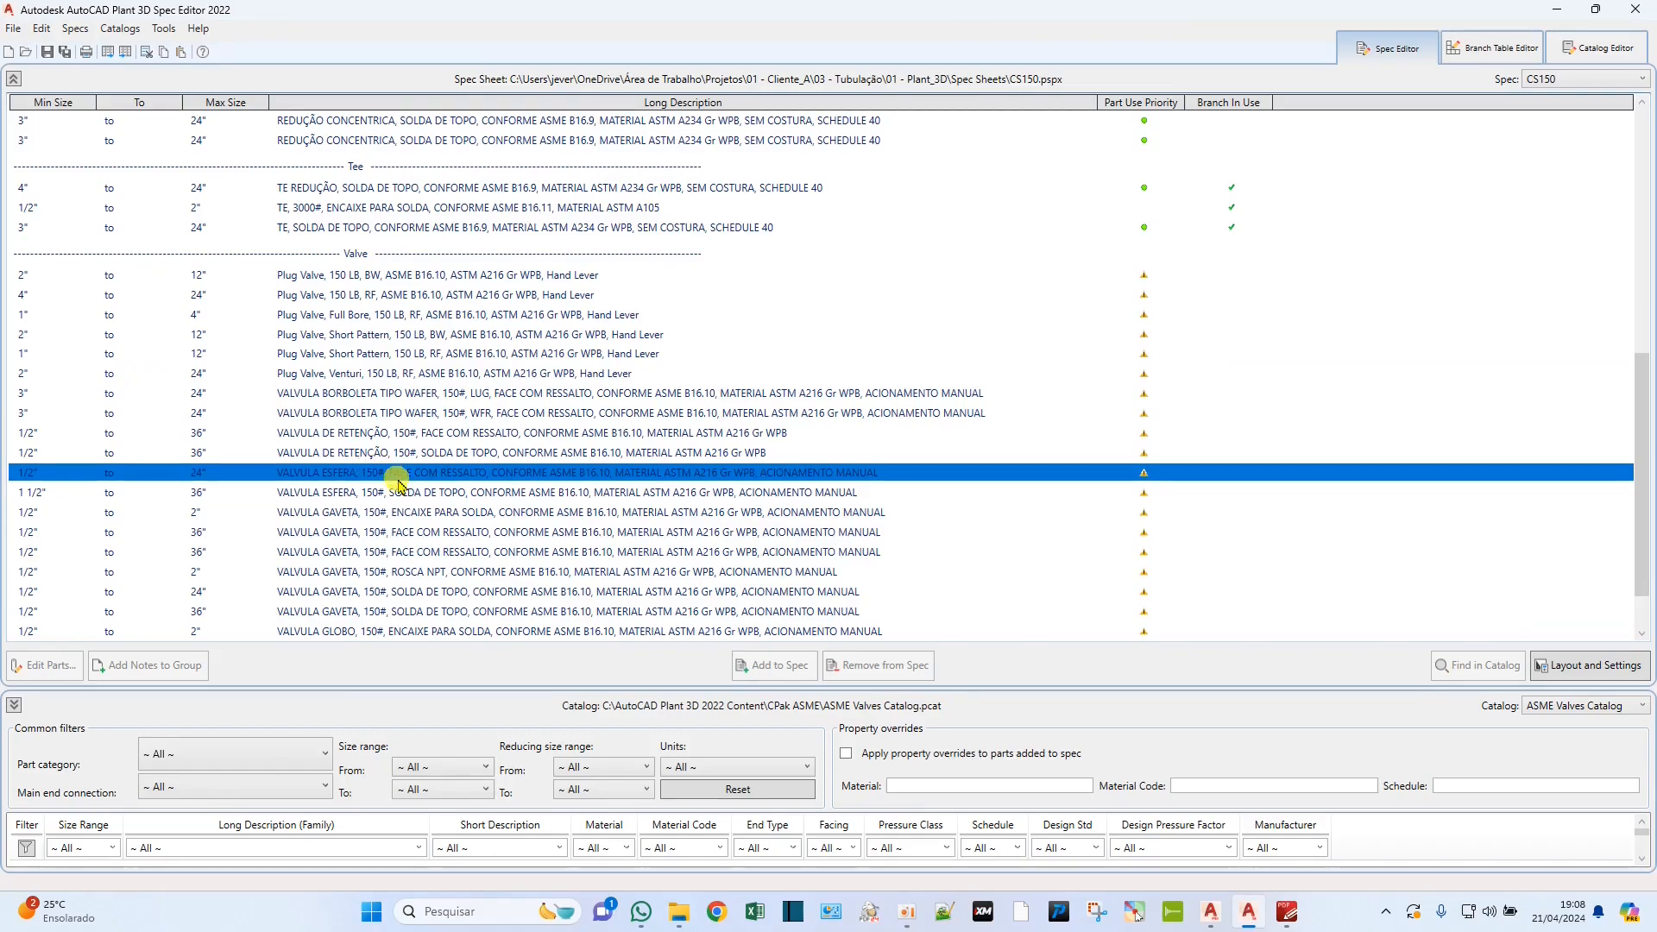